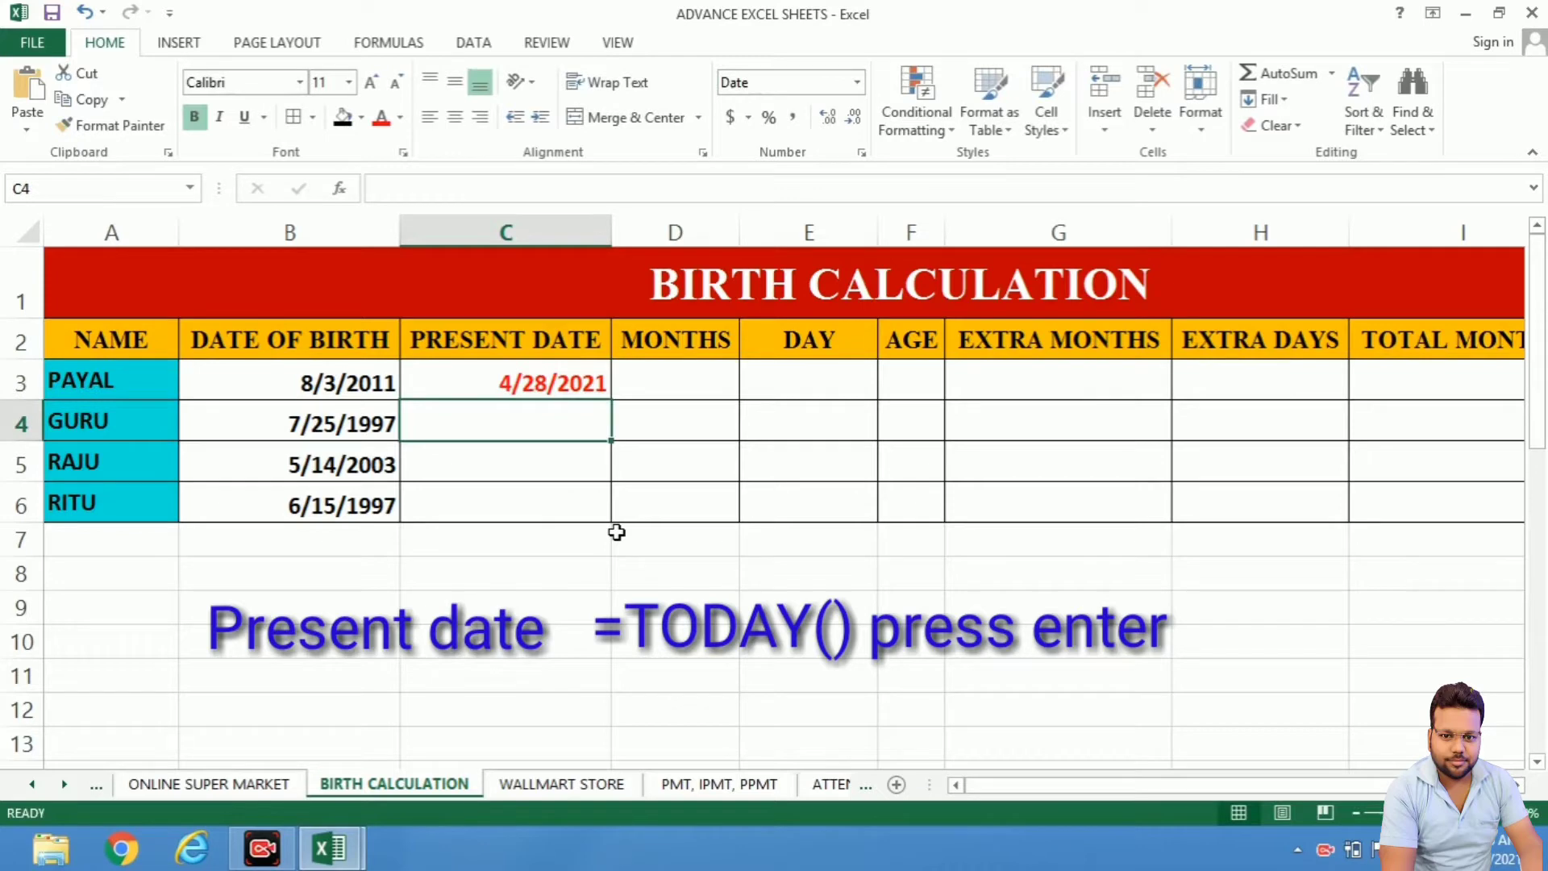
pyautogui.press('Up')
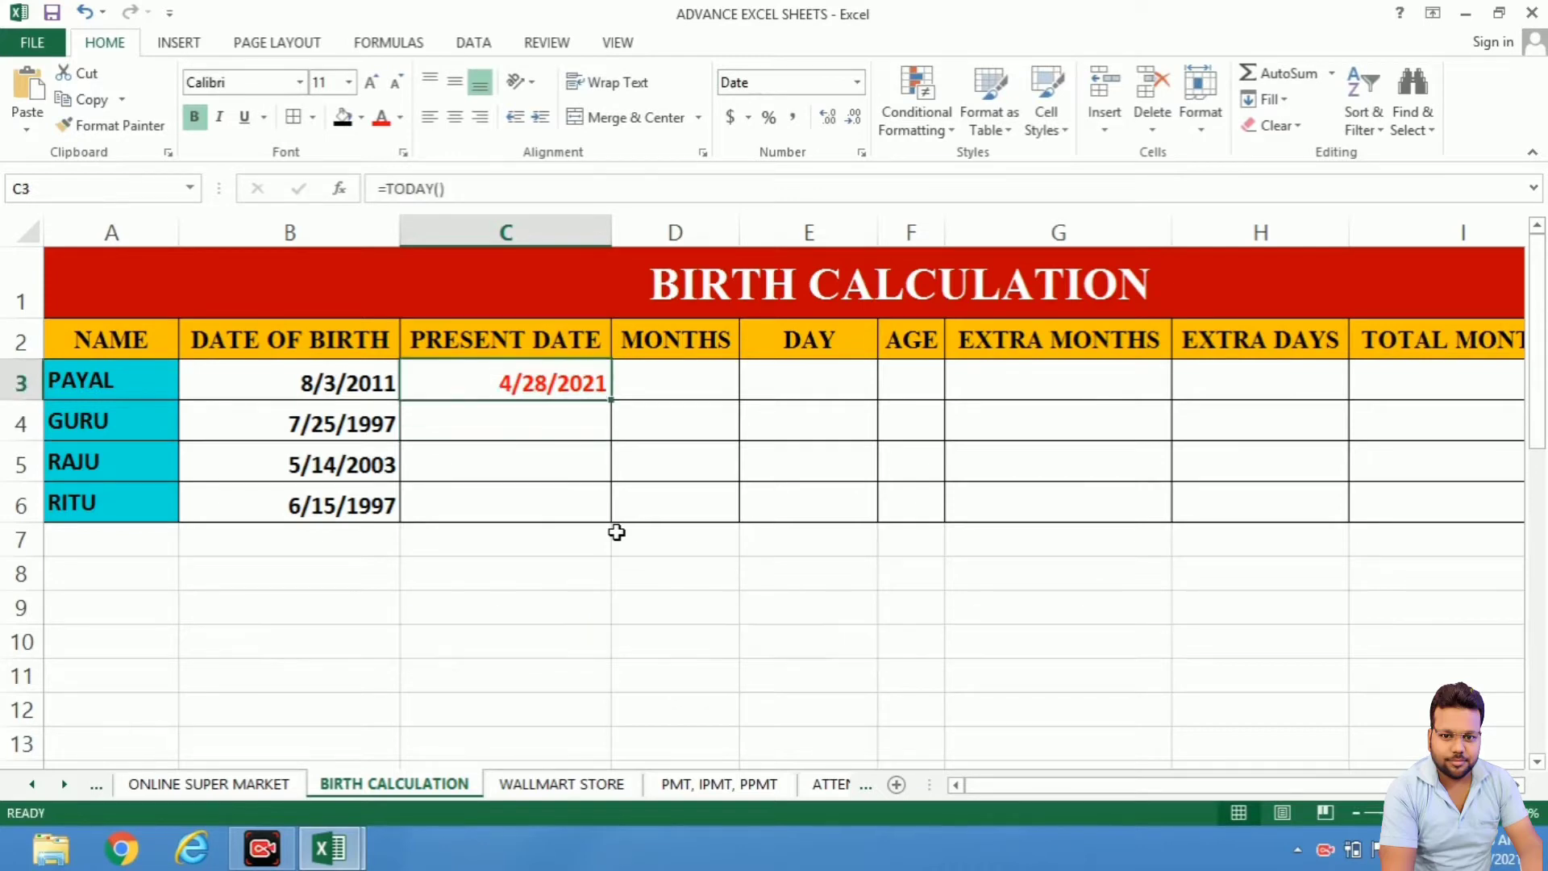
pyautogui.press('Down')
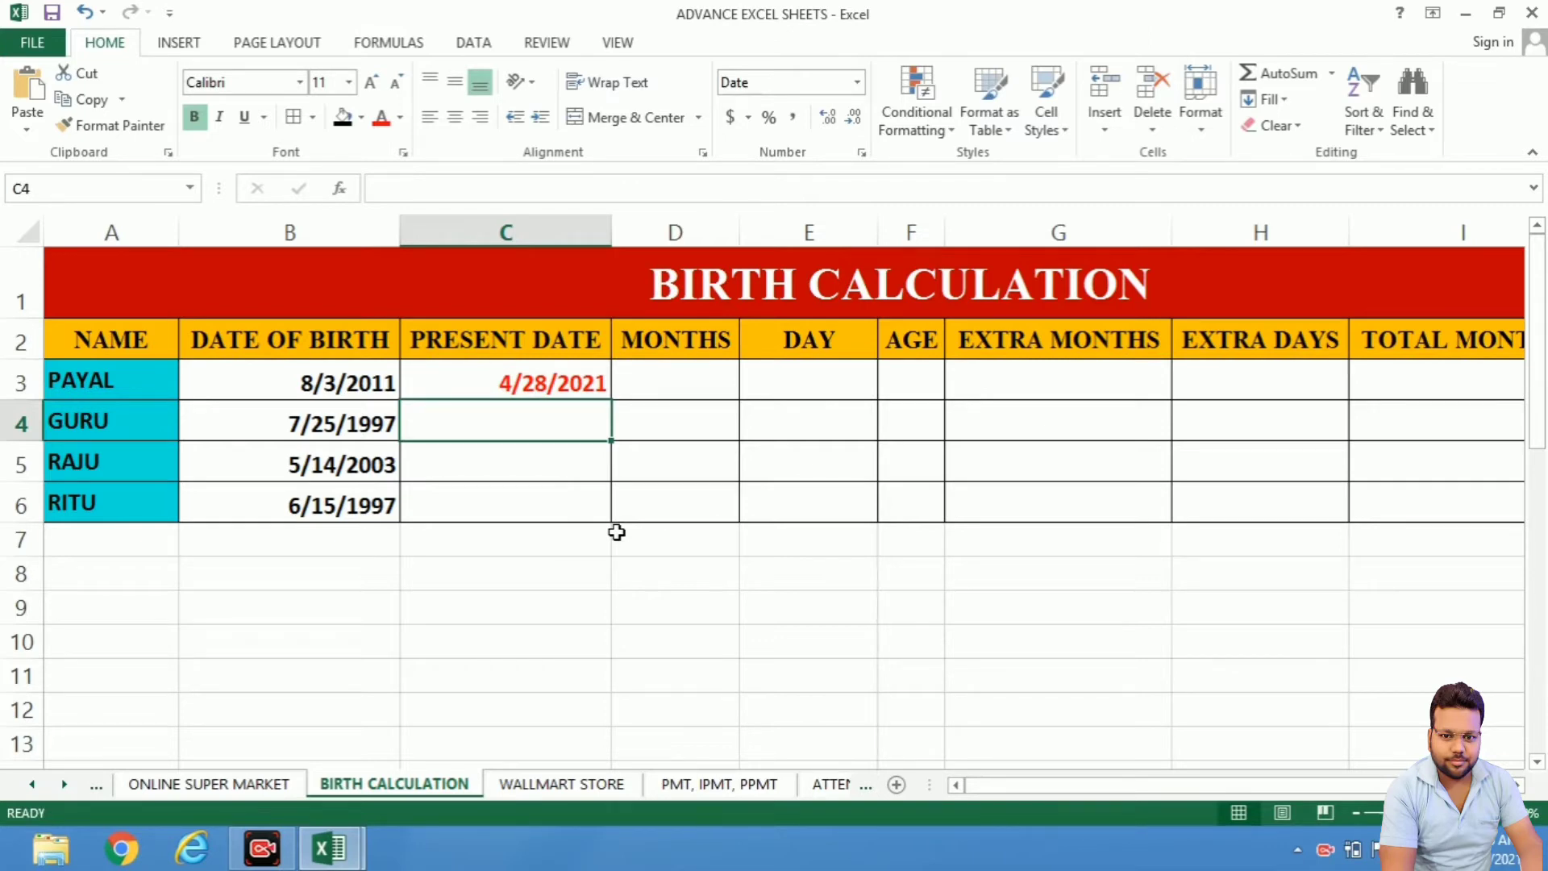
pyautogui.keyDown('ctrl'); pyautogui.scroll(4, 617, 532); pyautogui.keyUp('ctrl')
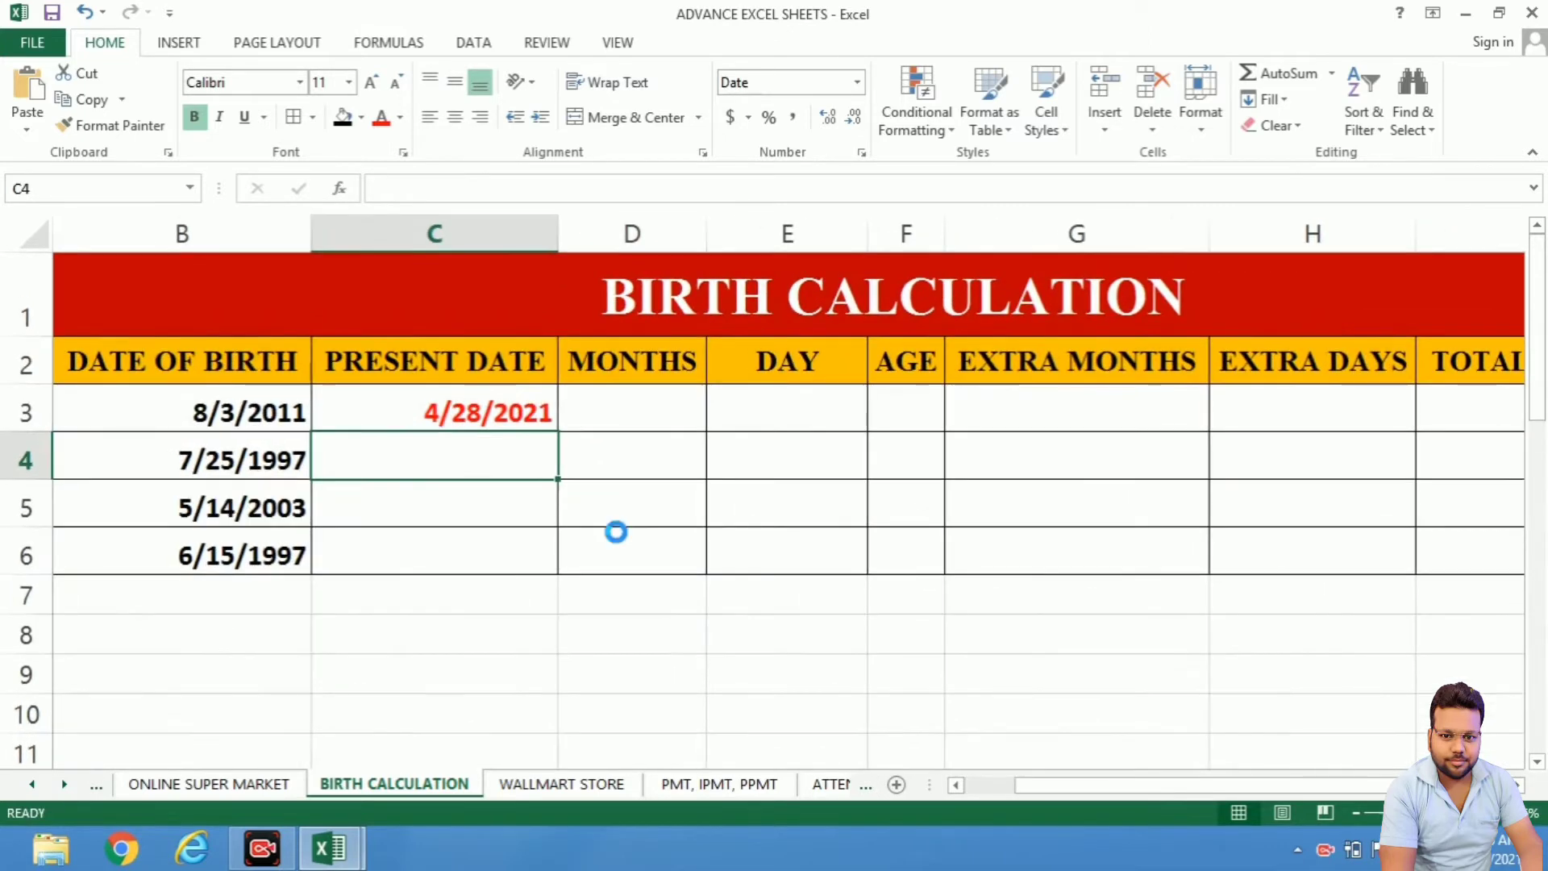
pyautogui.keyDown('ctrl'); pyautogui.scroll(1, 617, 532); pyautogui.keyUp('ctrl')
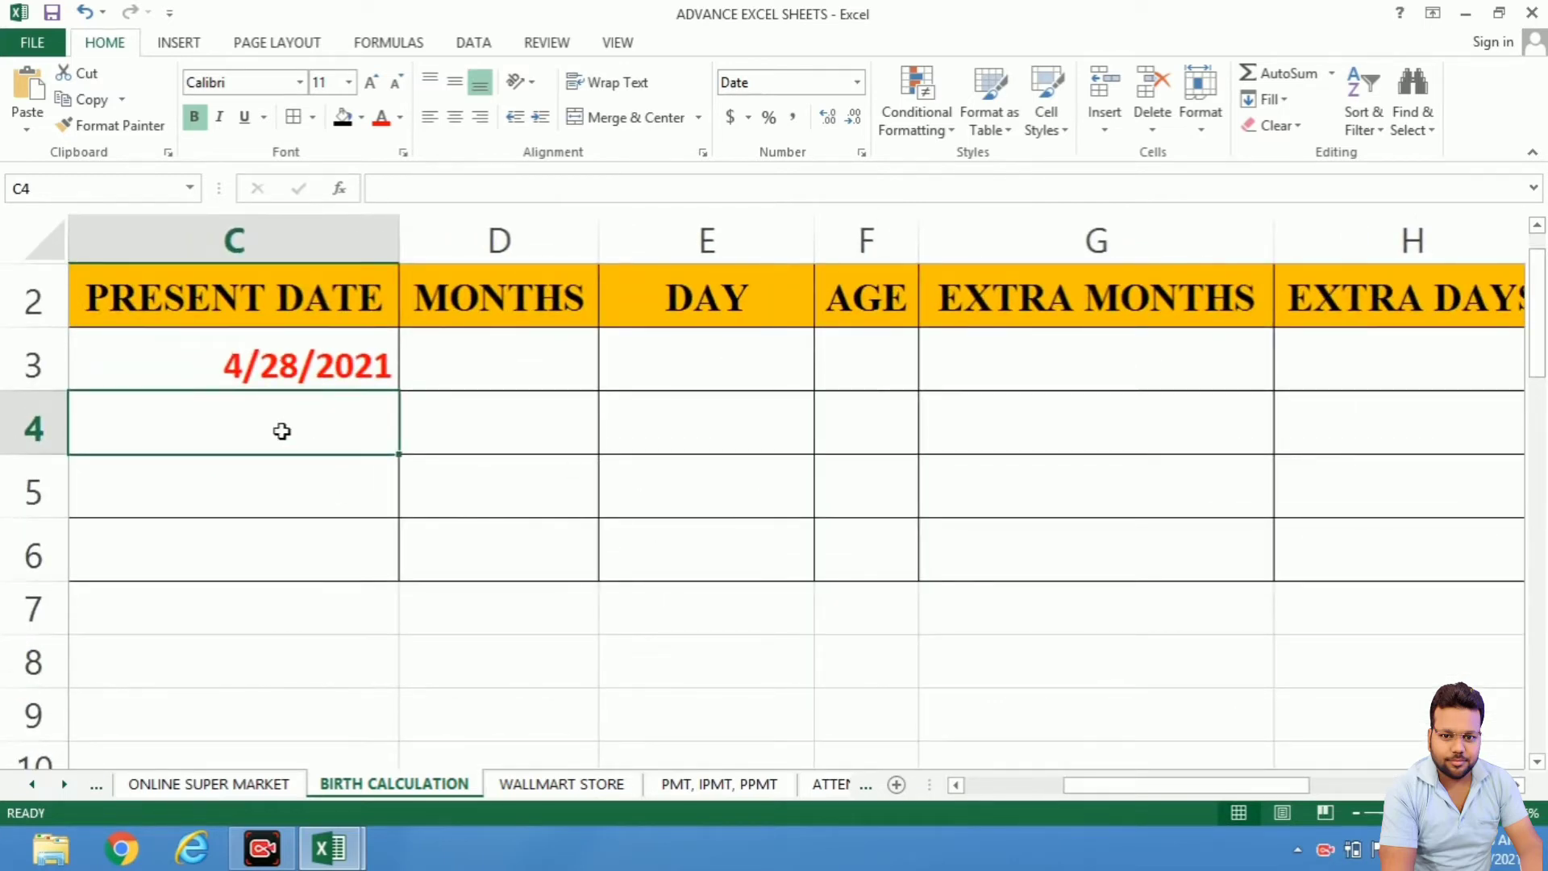
pyautogui.write(';')
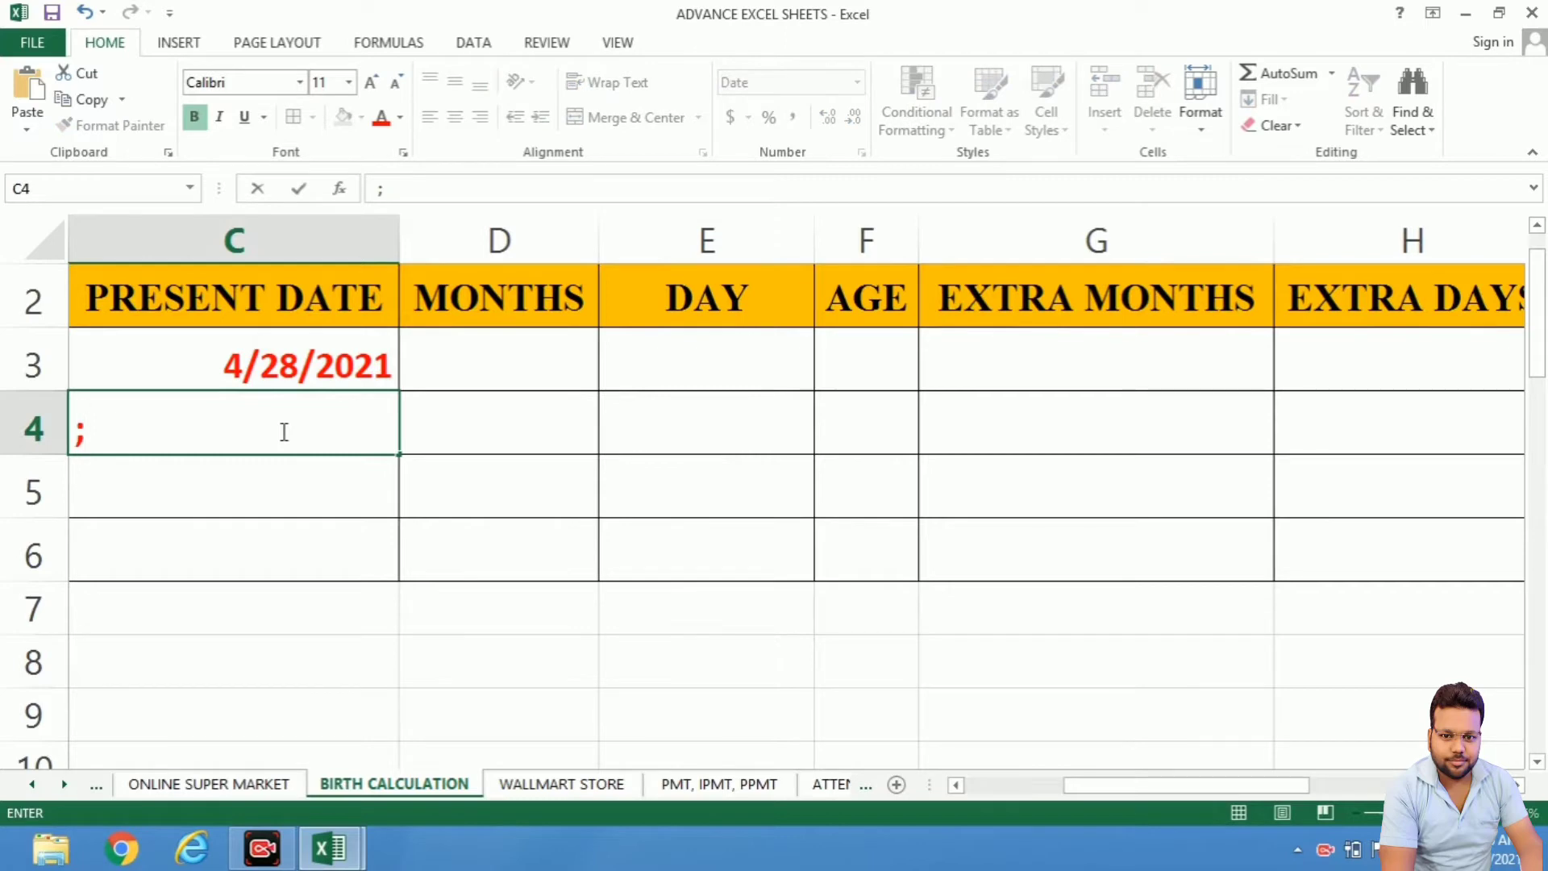
pyautogui.press('BackSpace')
pyautogui.press('Return')
pyautogui.keyDown('ctrl'); pyautogui.scroll(-3, 284, 431); pyautogui.keyUp('ctrl')
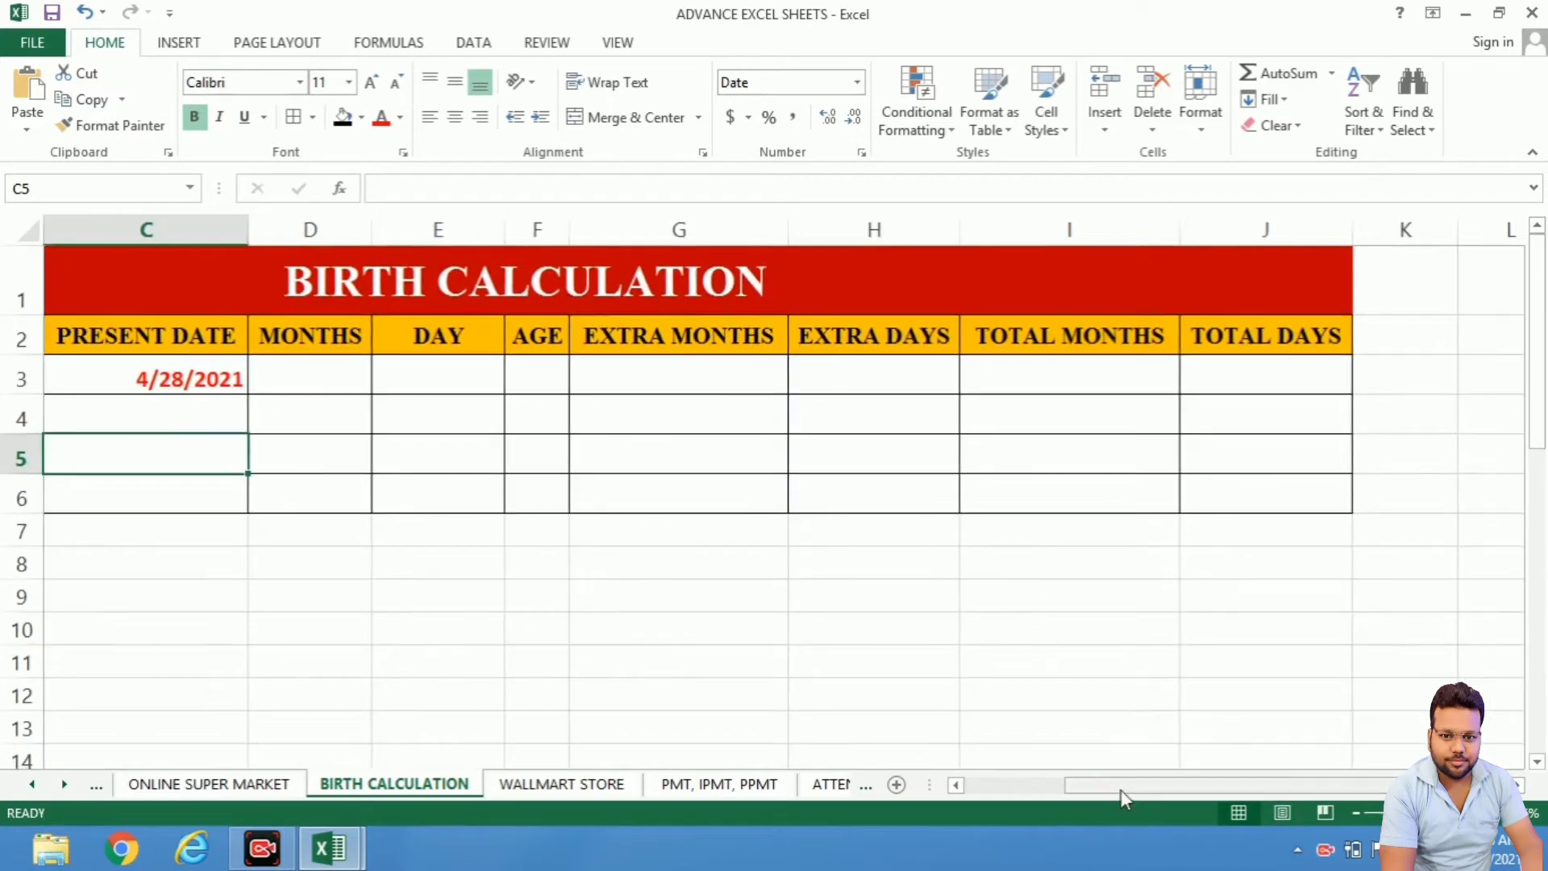
# - Insert the current date as a fixed value in the Present Date cell C4
pyautogui.moveTo(1125, 799); pyautogui.dragTo(877, 781)
pyautogui.click(543, 401)
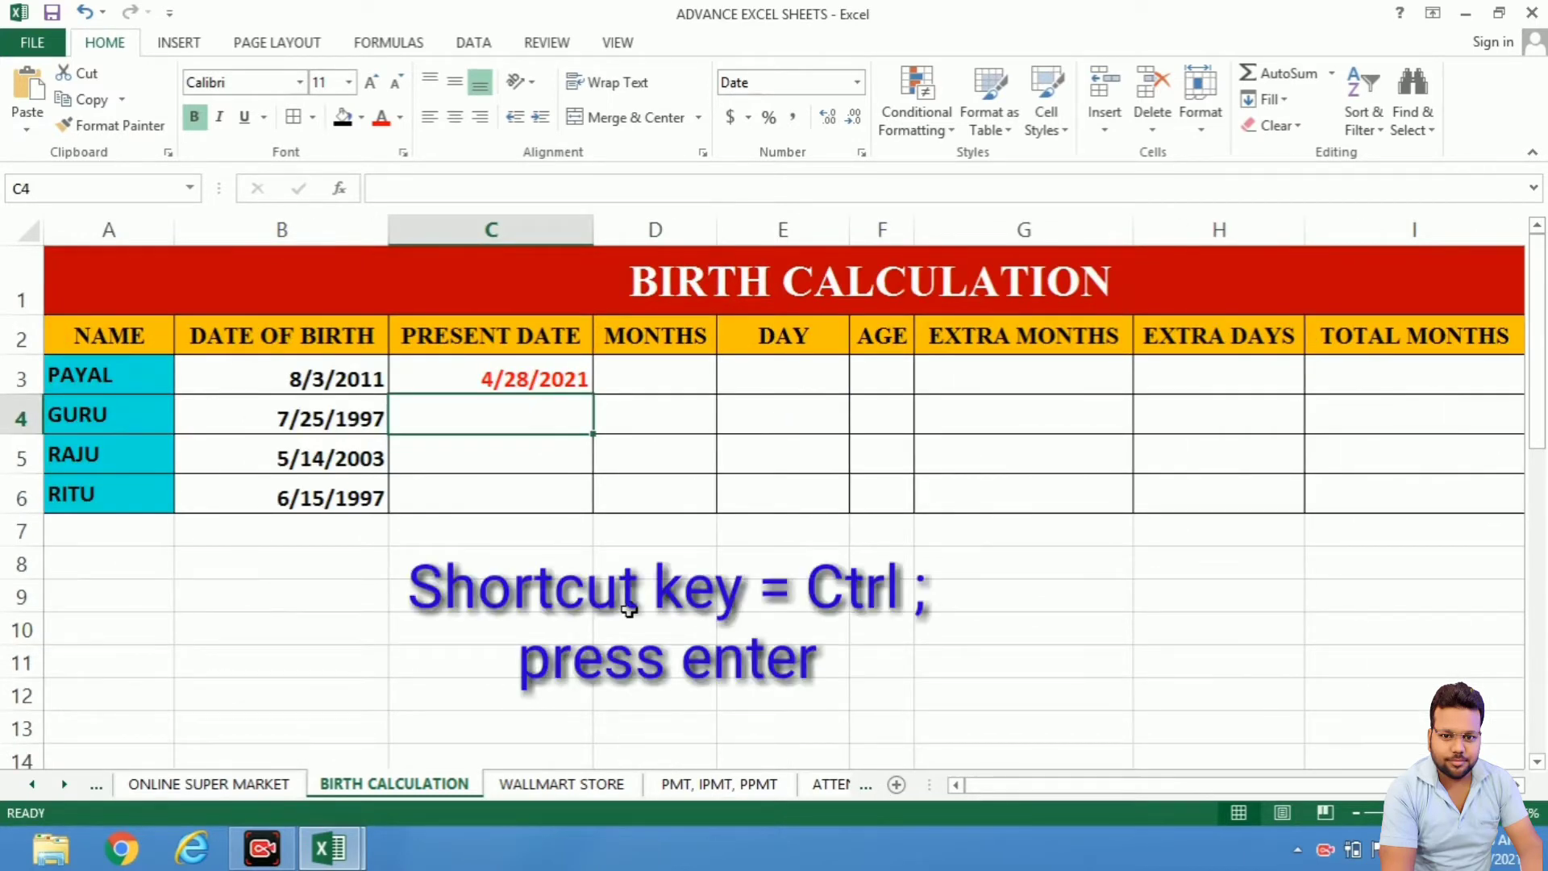
pyautogui.hotkey('ctrl', ';')
pyautogui.press('Return')
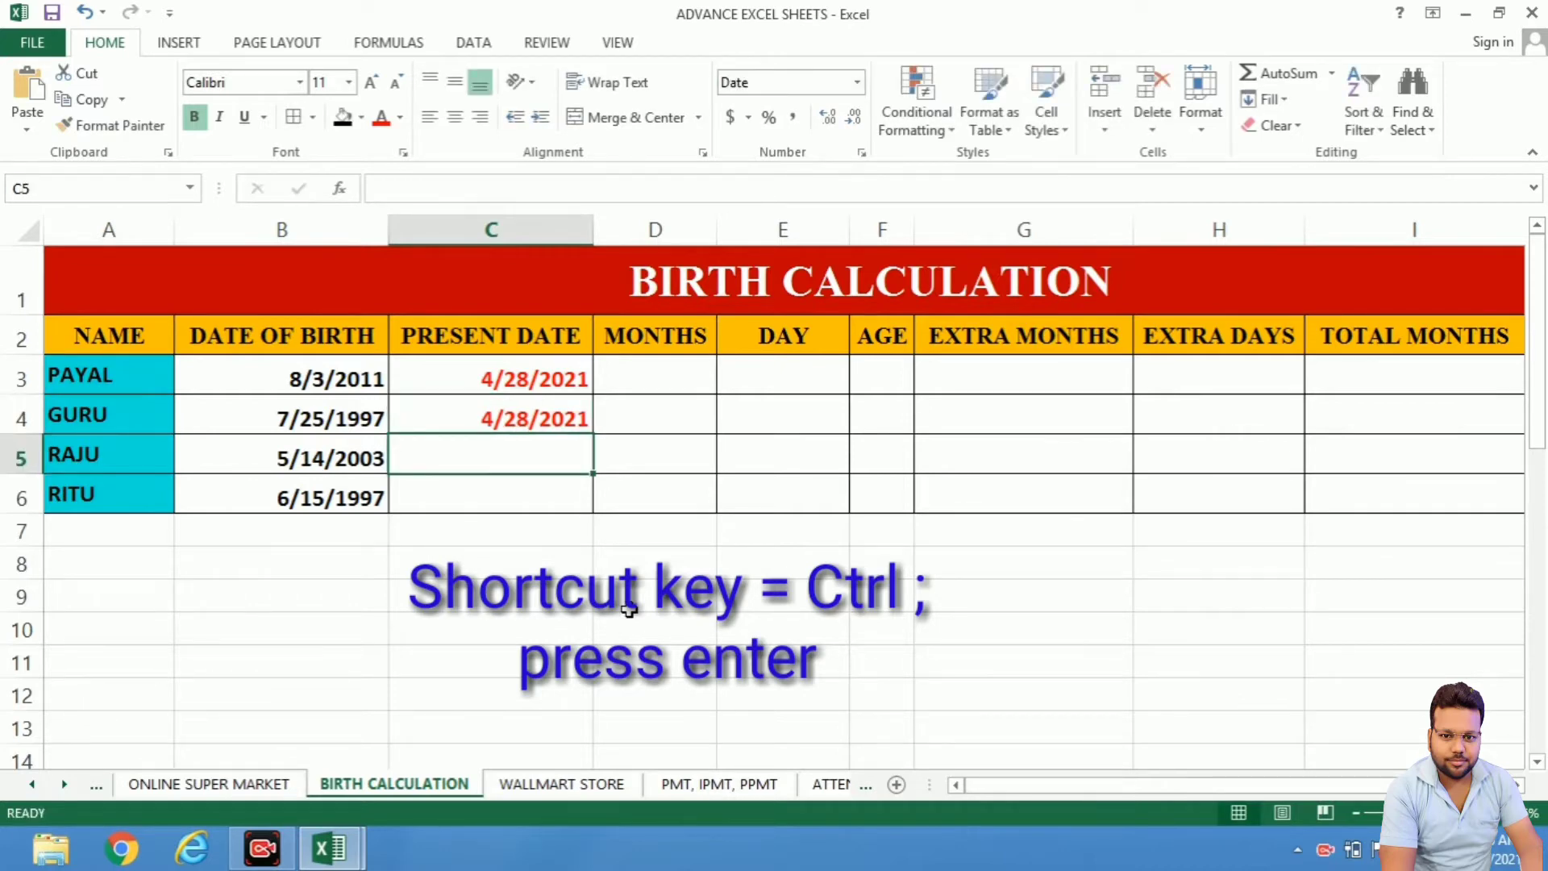
# - Fill the date in C4 down through C6 in the Present Date column
pyautogui.press('Up')
pyautogui.hotkey('shift', 'Down')
pyautogui.hotkey('shift', 'Down')
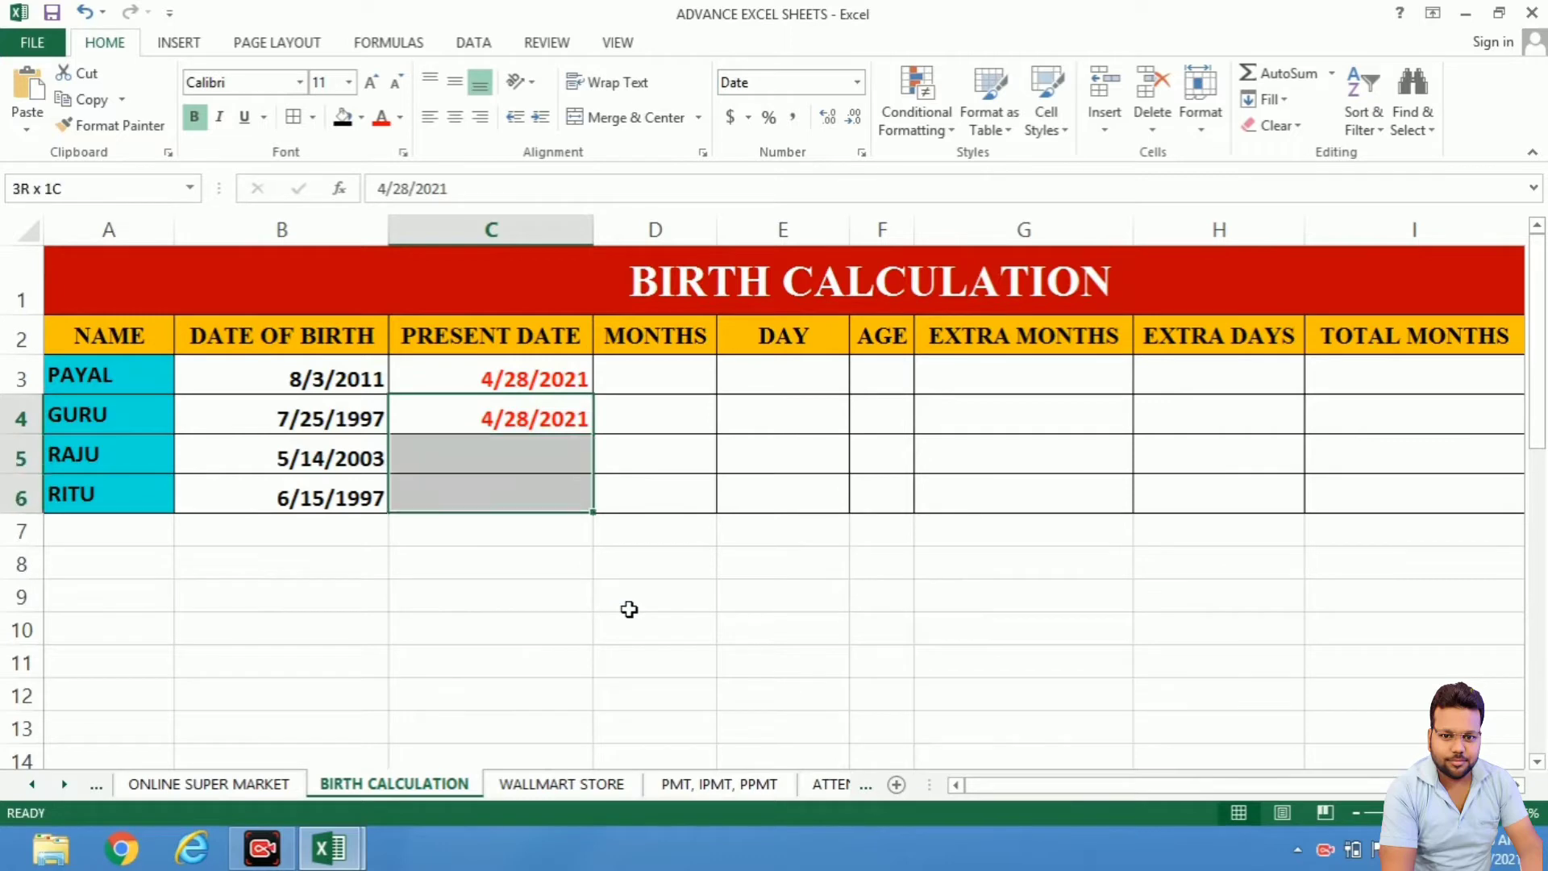
pyautogui.hotkey('ctrl', 'd')
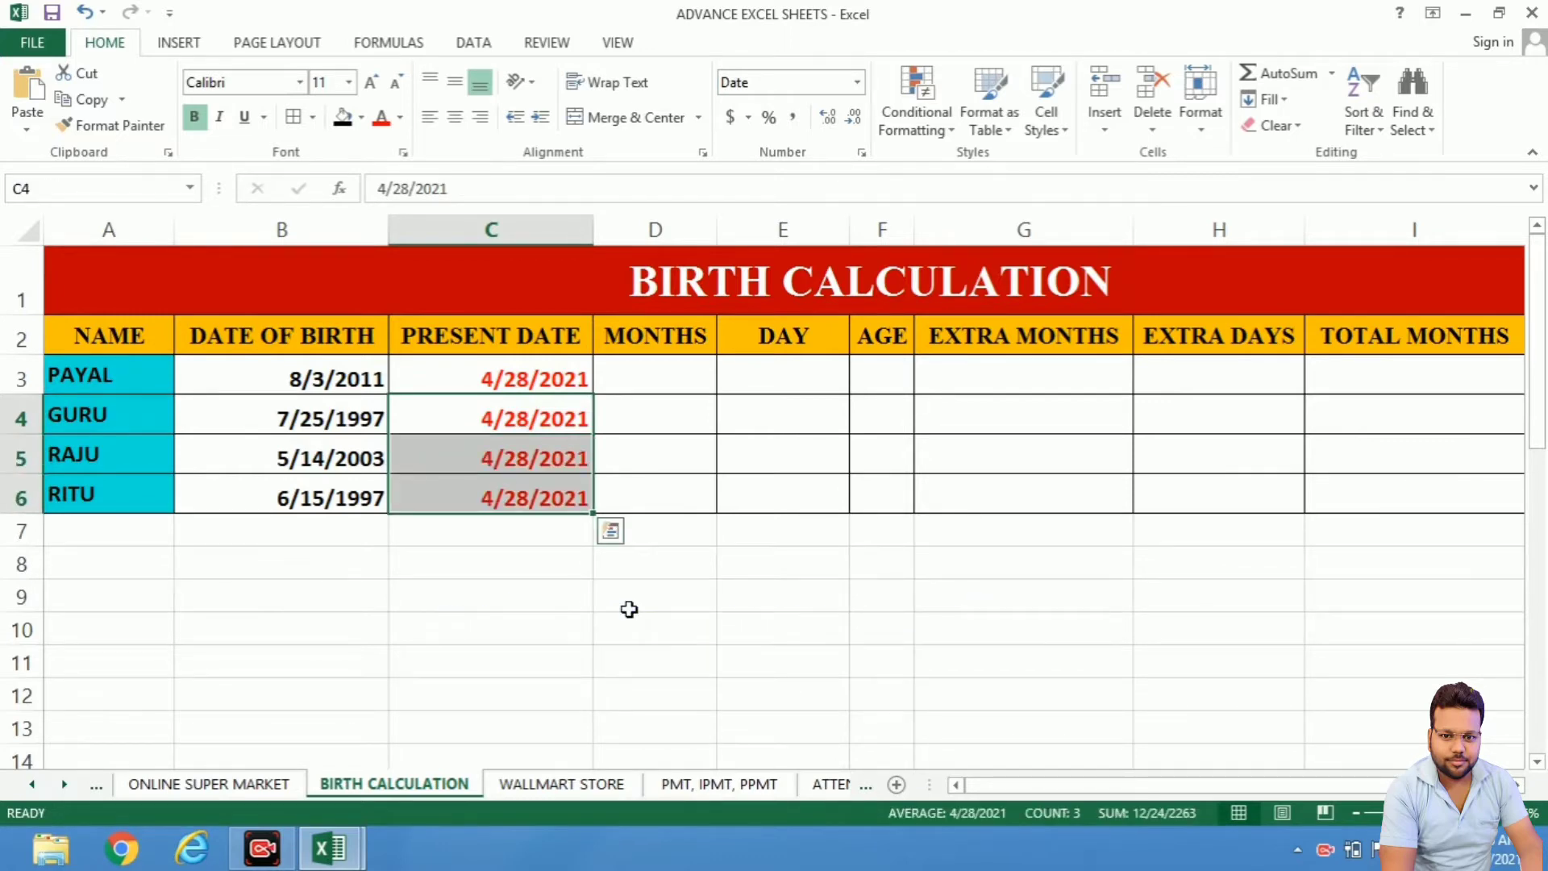
# - Clear the contents of the Present Date cells C3:C6
pyautogui.press('Up')
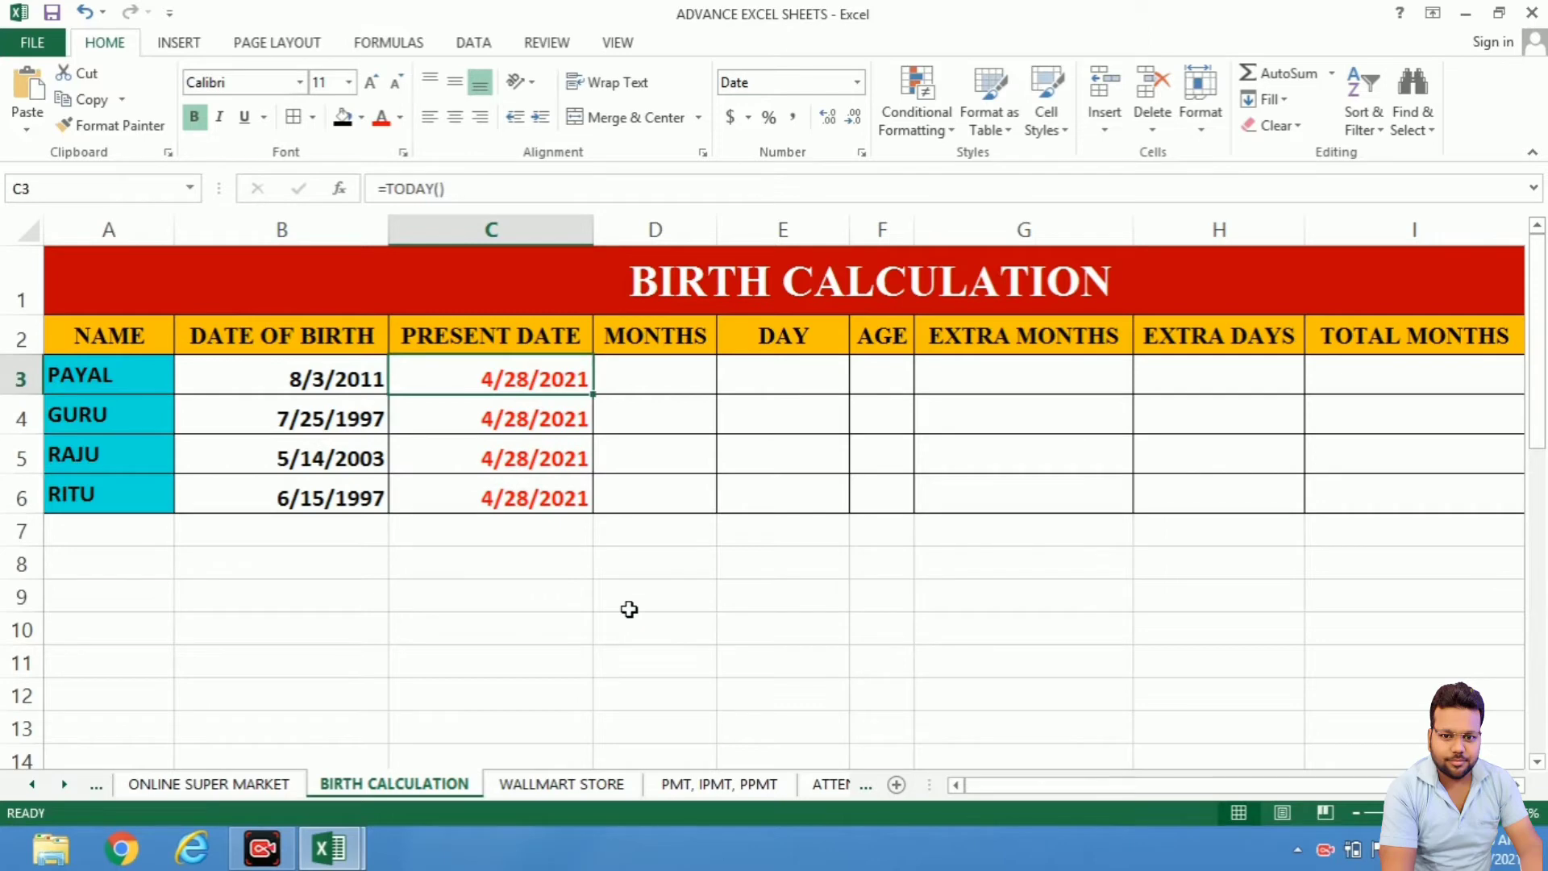
pyautogui.hotkey('shift', 'Down')
pyautogui.hotkey('shift', 'Down')
pyautogui.hotkey('shift', 'Down')
pyautogui.hotkey('ctrl', 'd')
pyautogui.press('Delete')
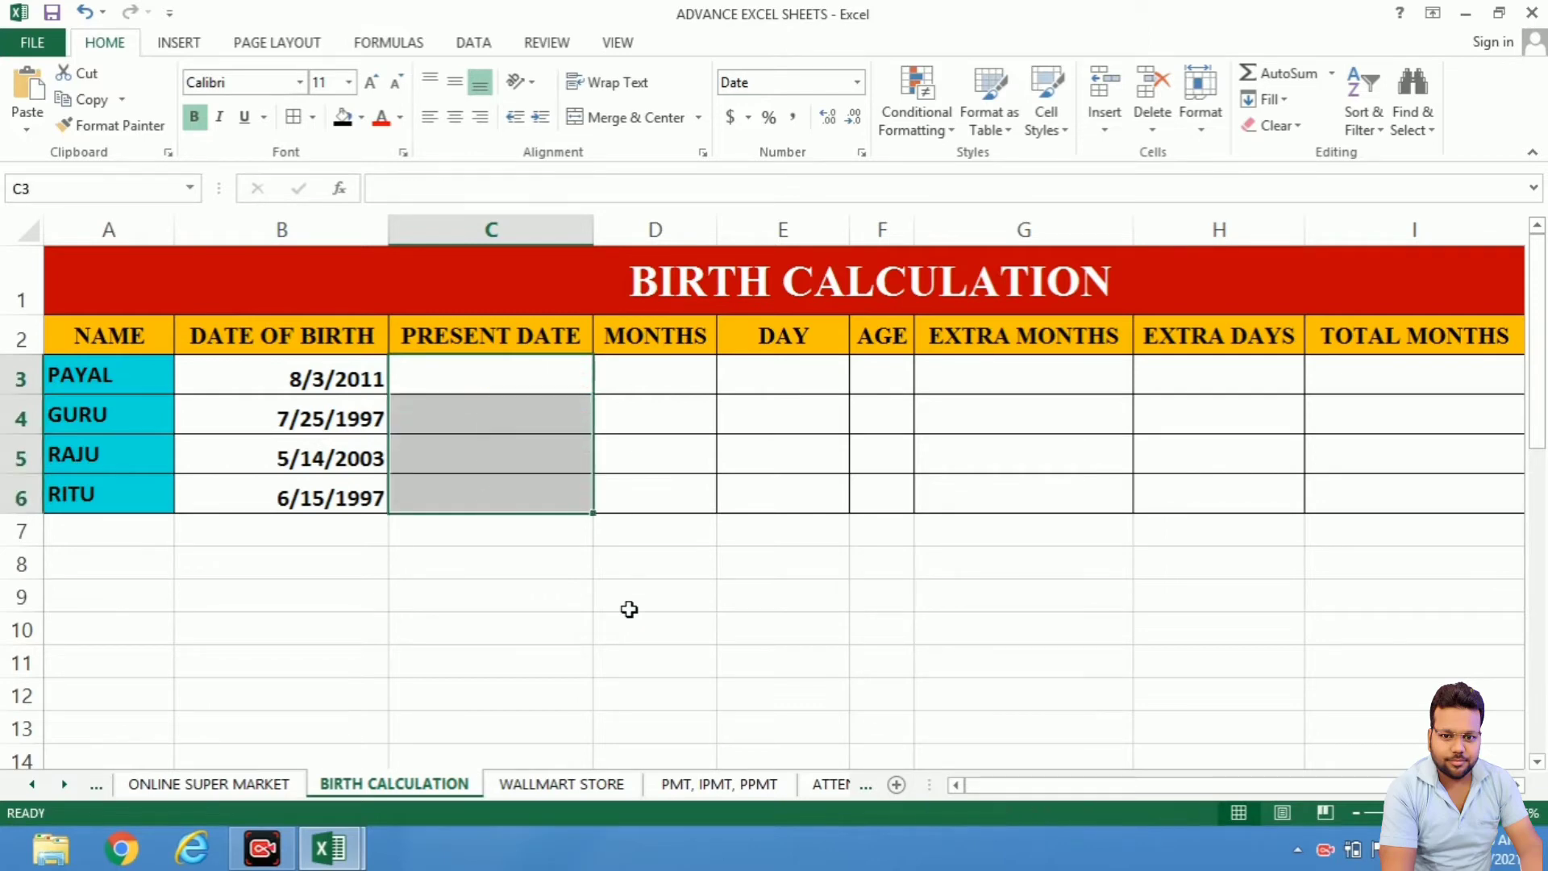
# - Enter the formula =TODAY() into all Present Date cells C3:C6 at once
pyautogui.press('Up')
pyautogui.press('Down')
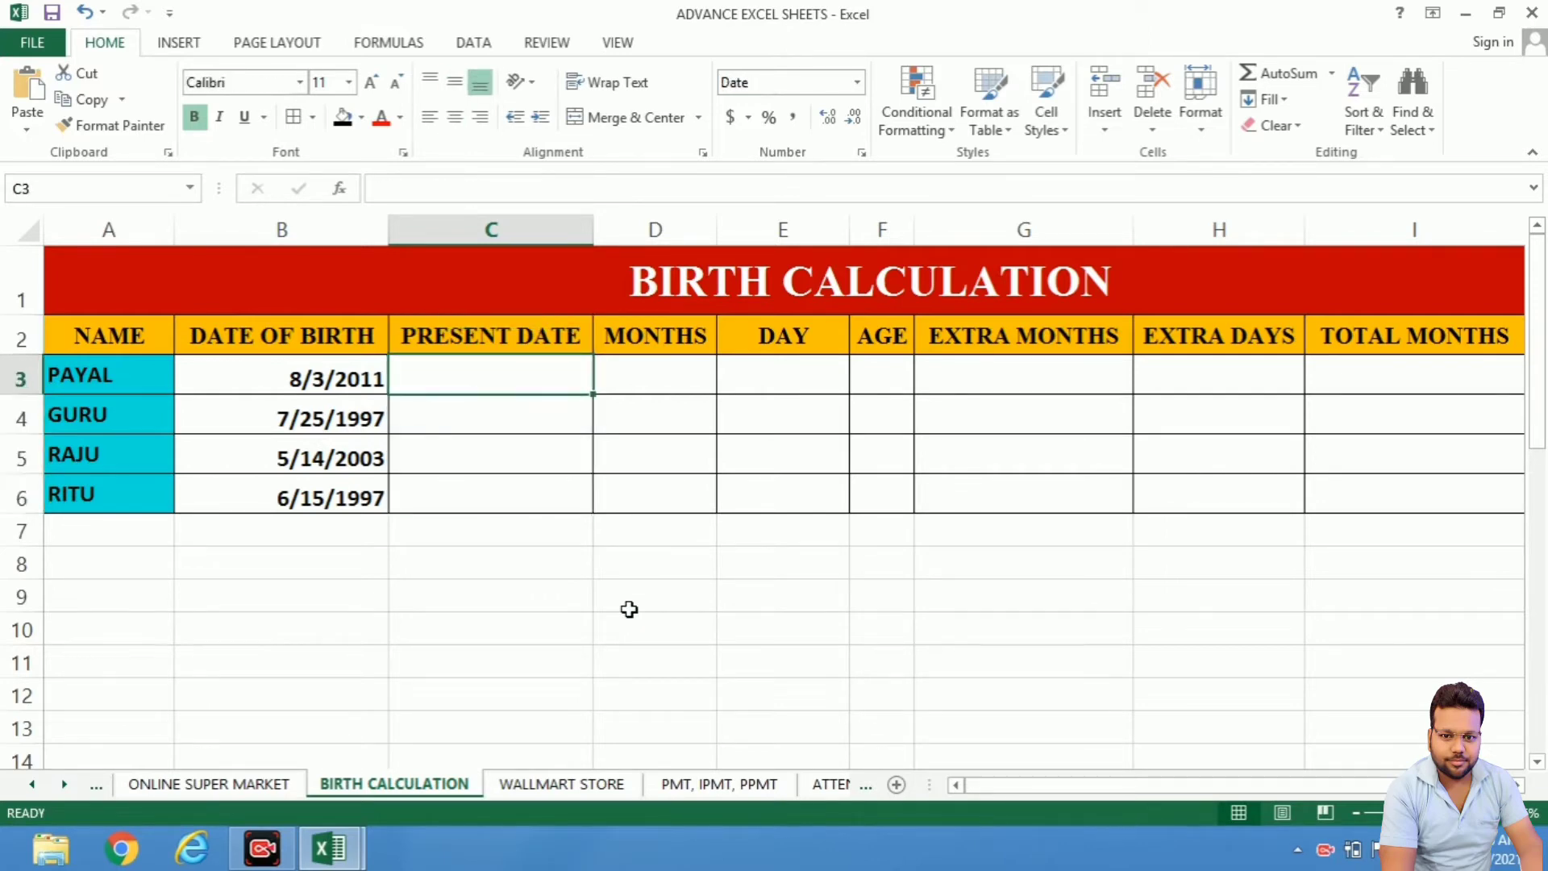
pyautogui.hotkey('shift', 'Down')
pyautogui.hotkey('shift', 'Down')
pyautogui.hotkey('shift', 'Down')
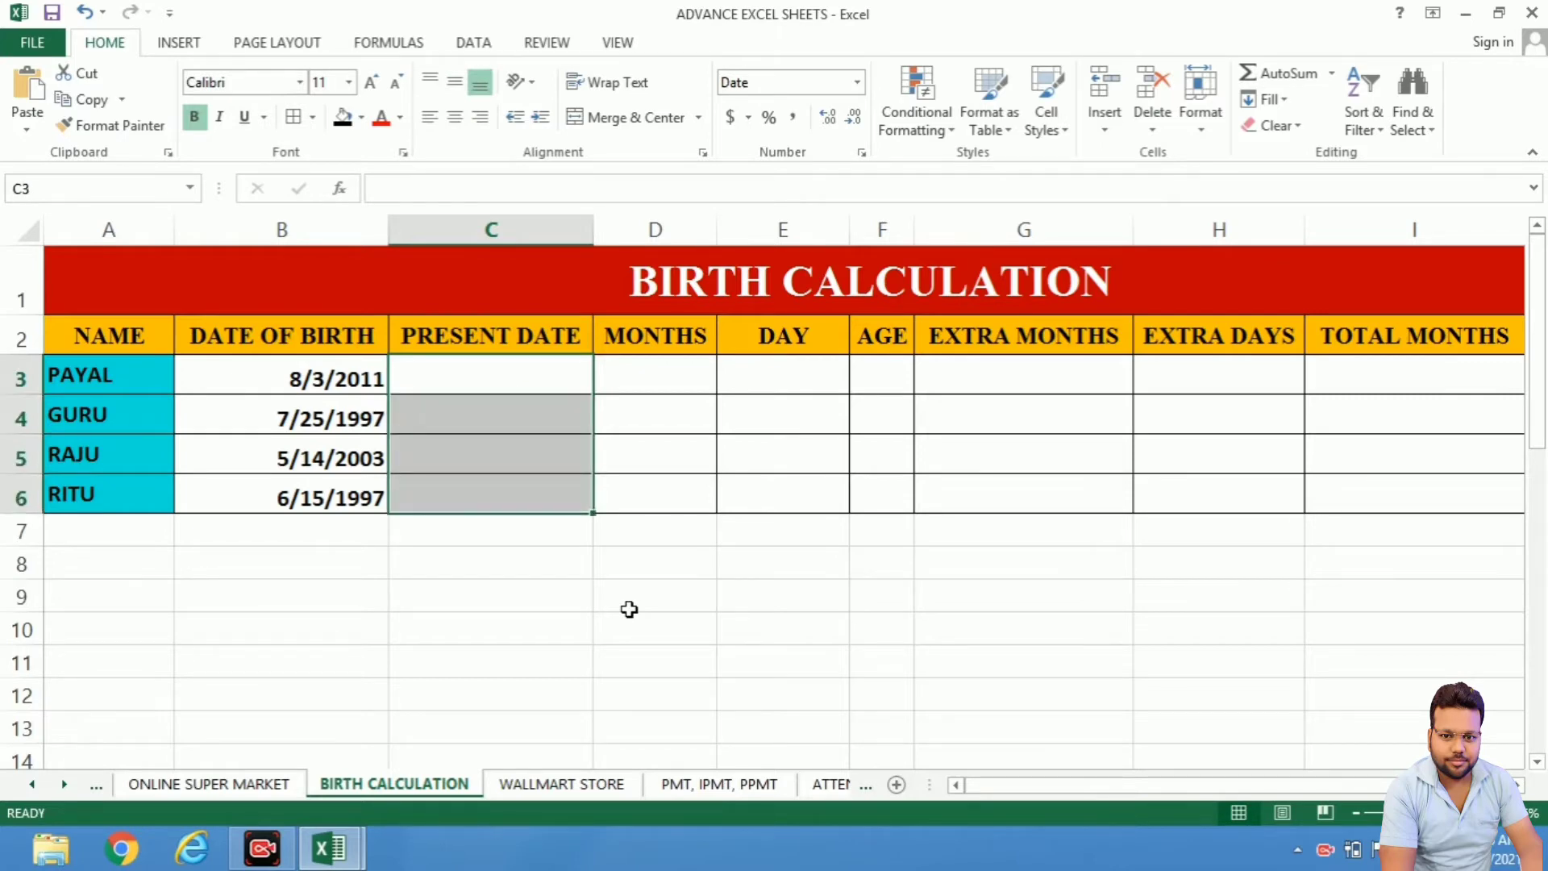
pyautogui.write('=')
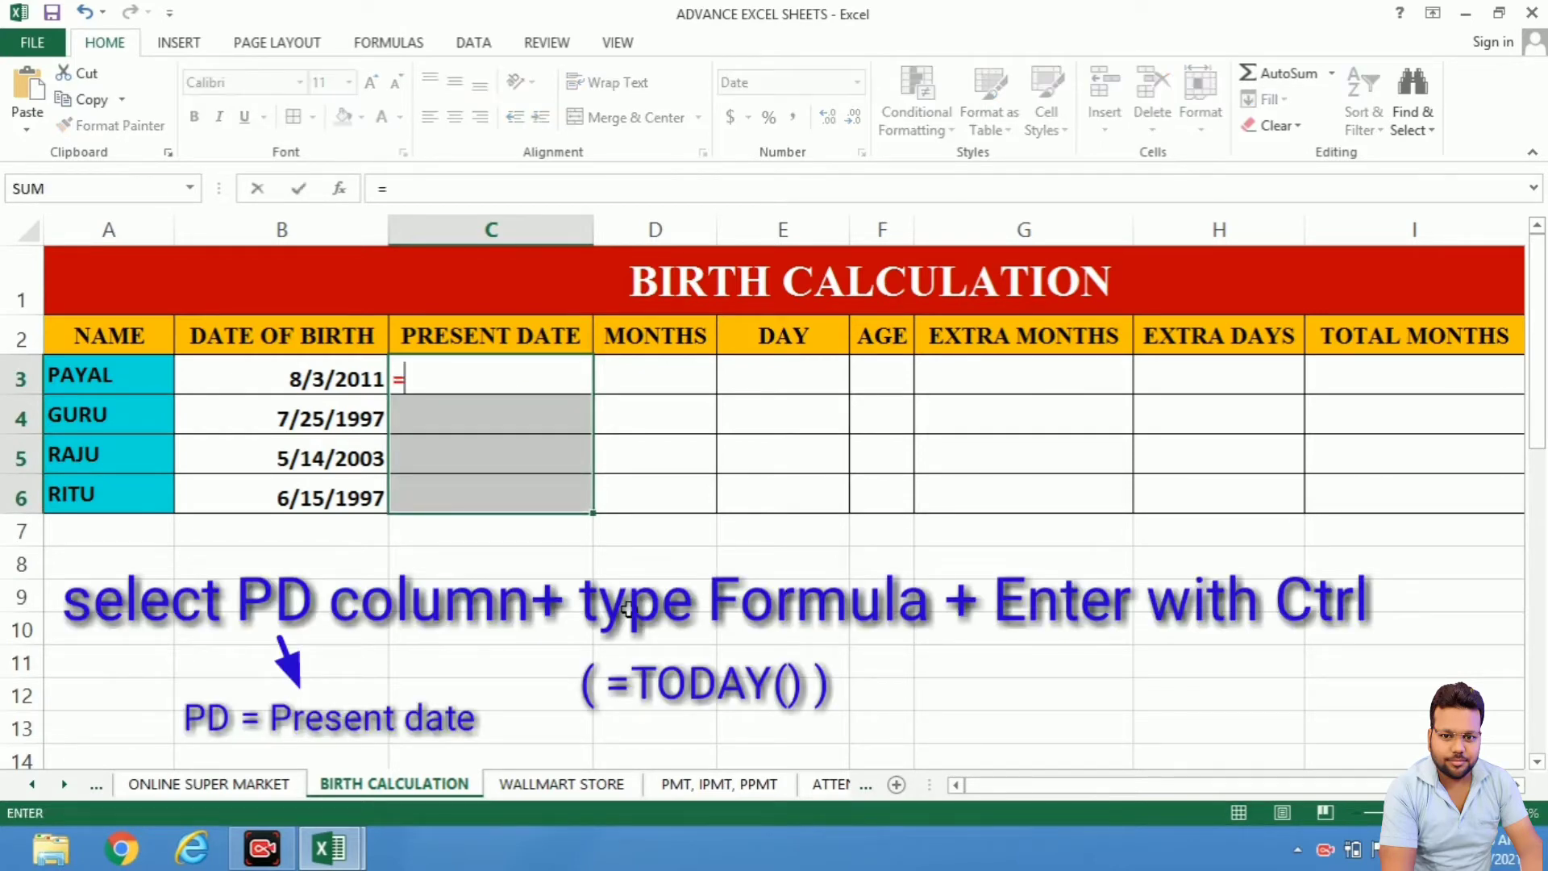
pyautogui.write('TODAY')
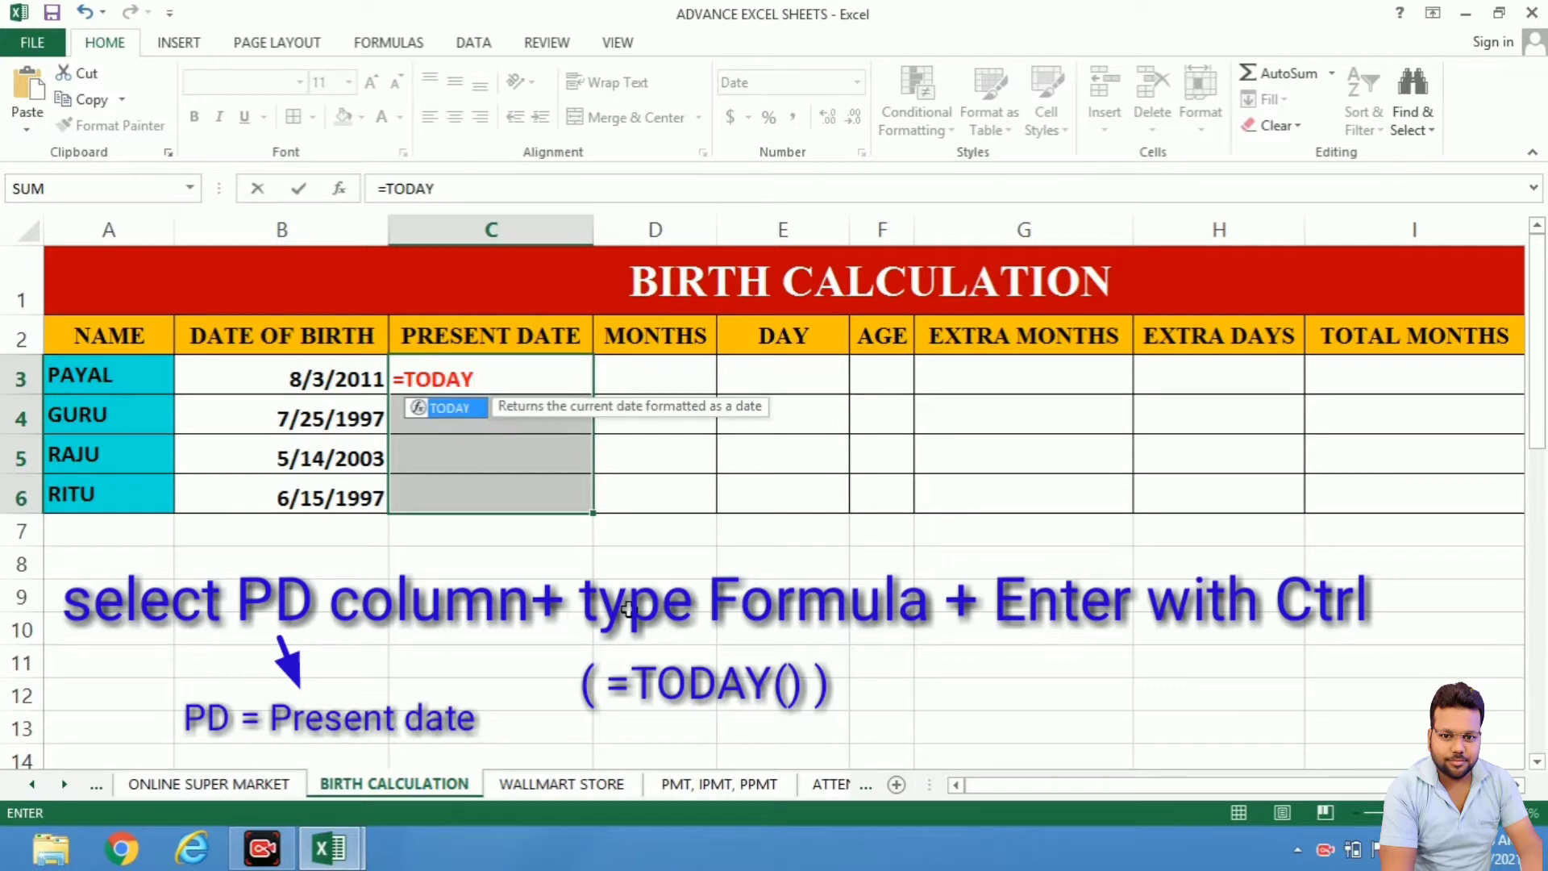
pyautogui.write('()')
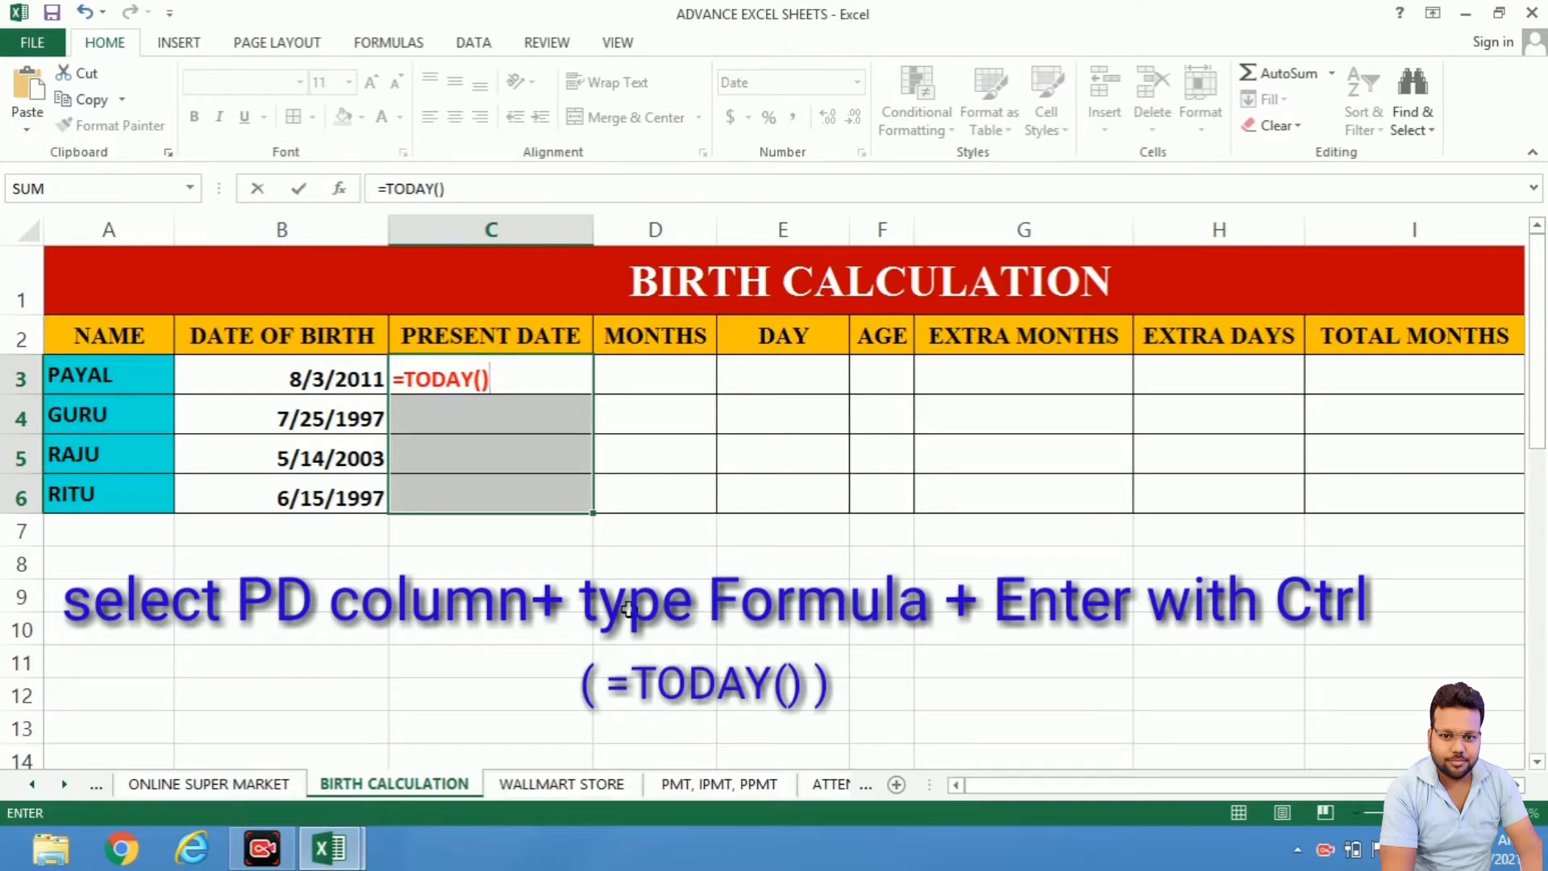
pyautogui.hotkey('ctrl', 'Return')
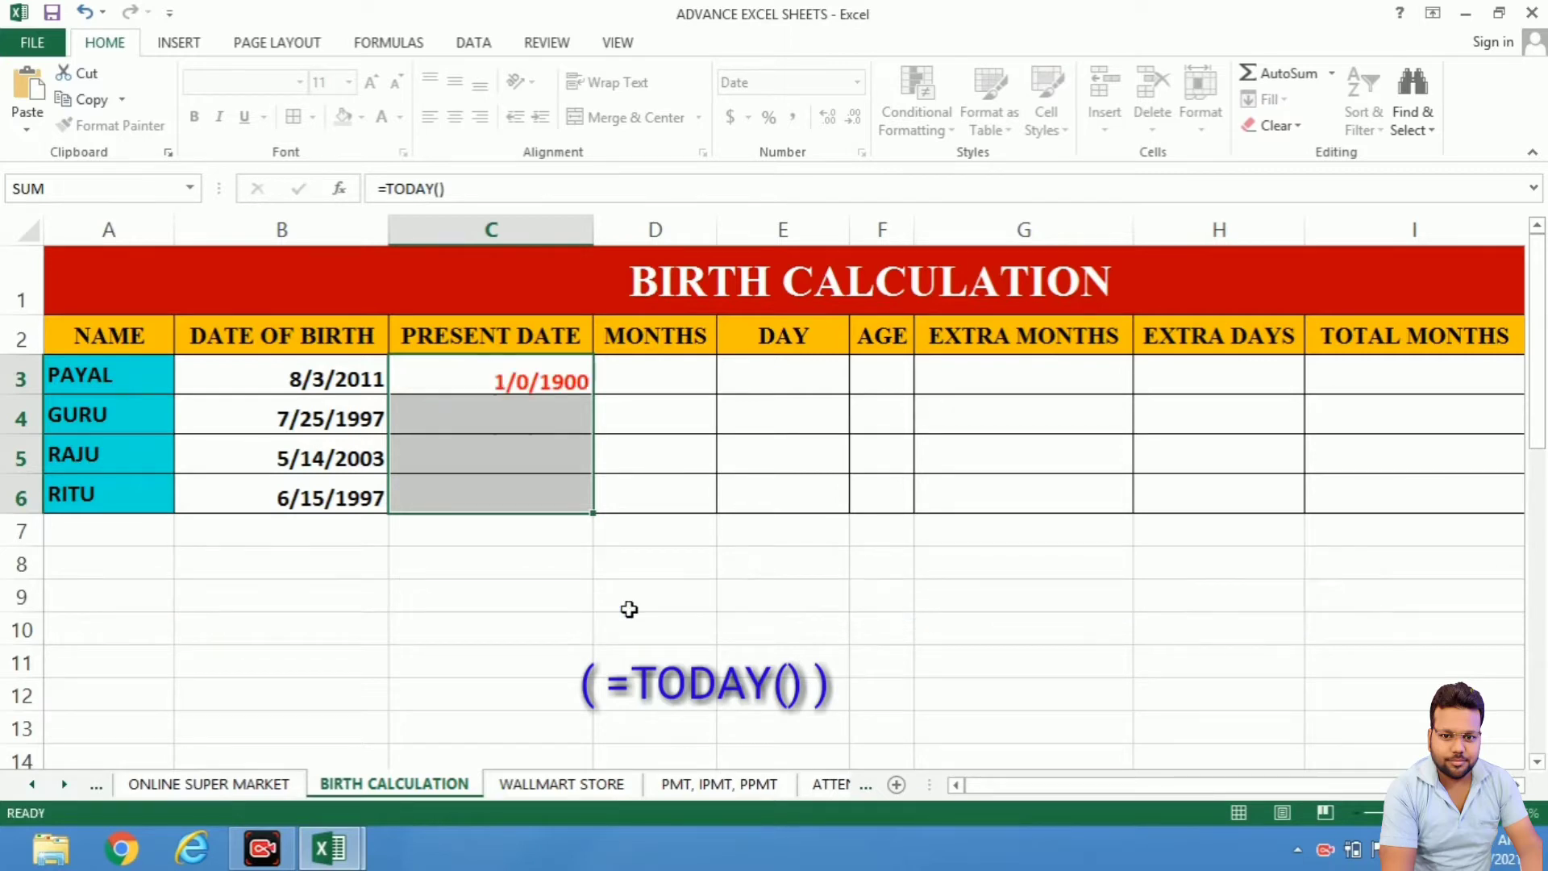
pyautogui.press('Right')
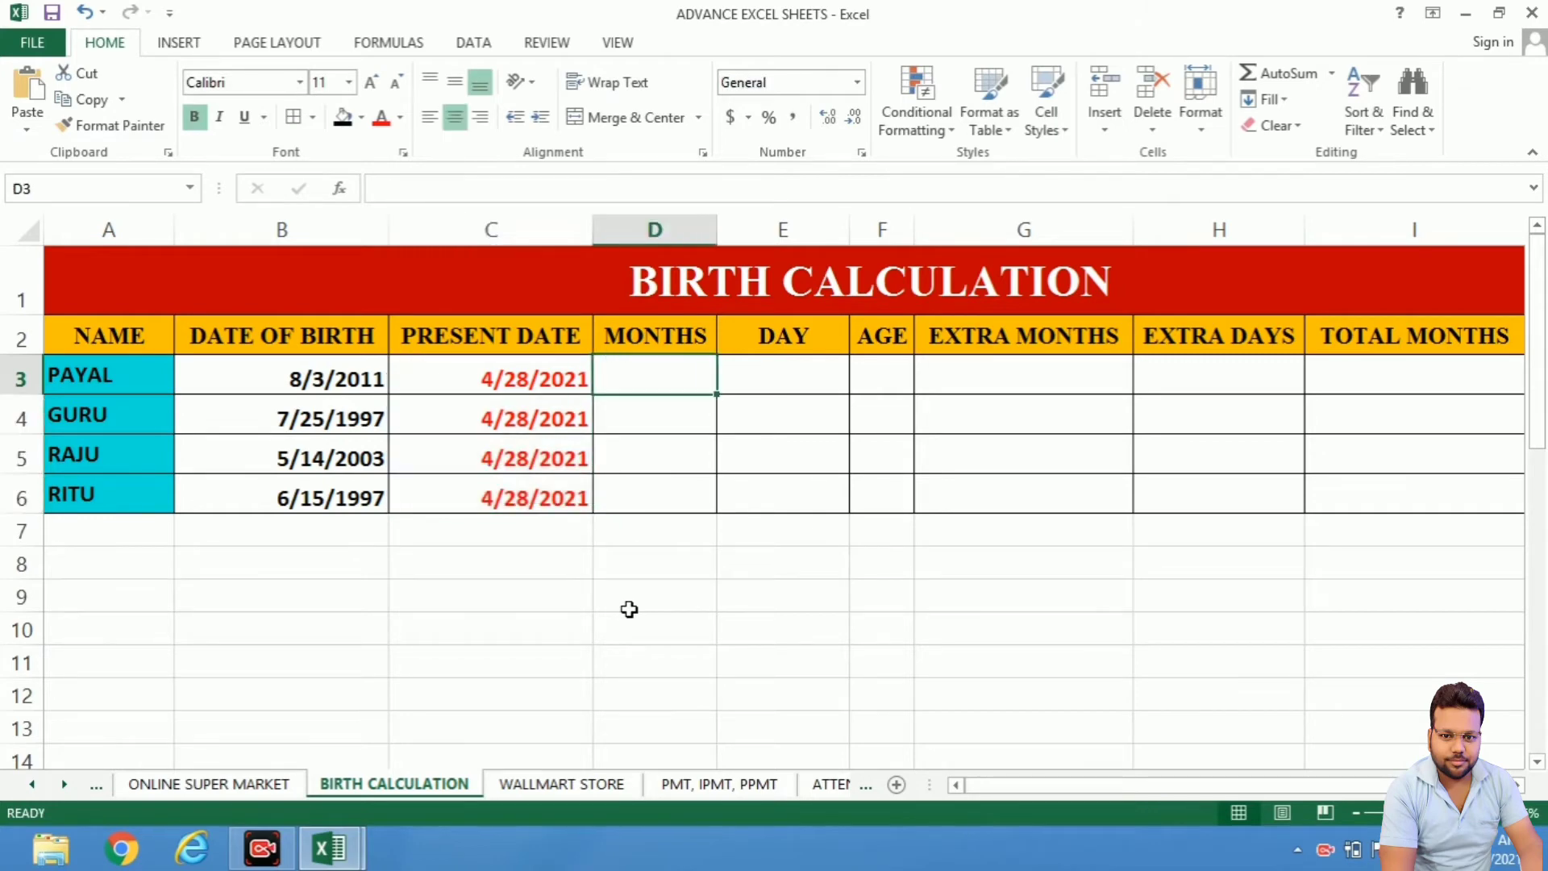
# - Enter =TEXT(B3,"MMMM") in the Months cell D3 to extract the full month name from the date of birth
pyautogui.click(303, 377)
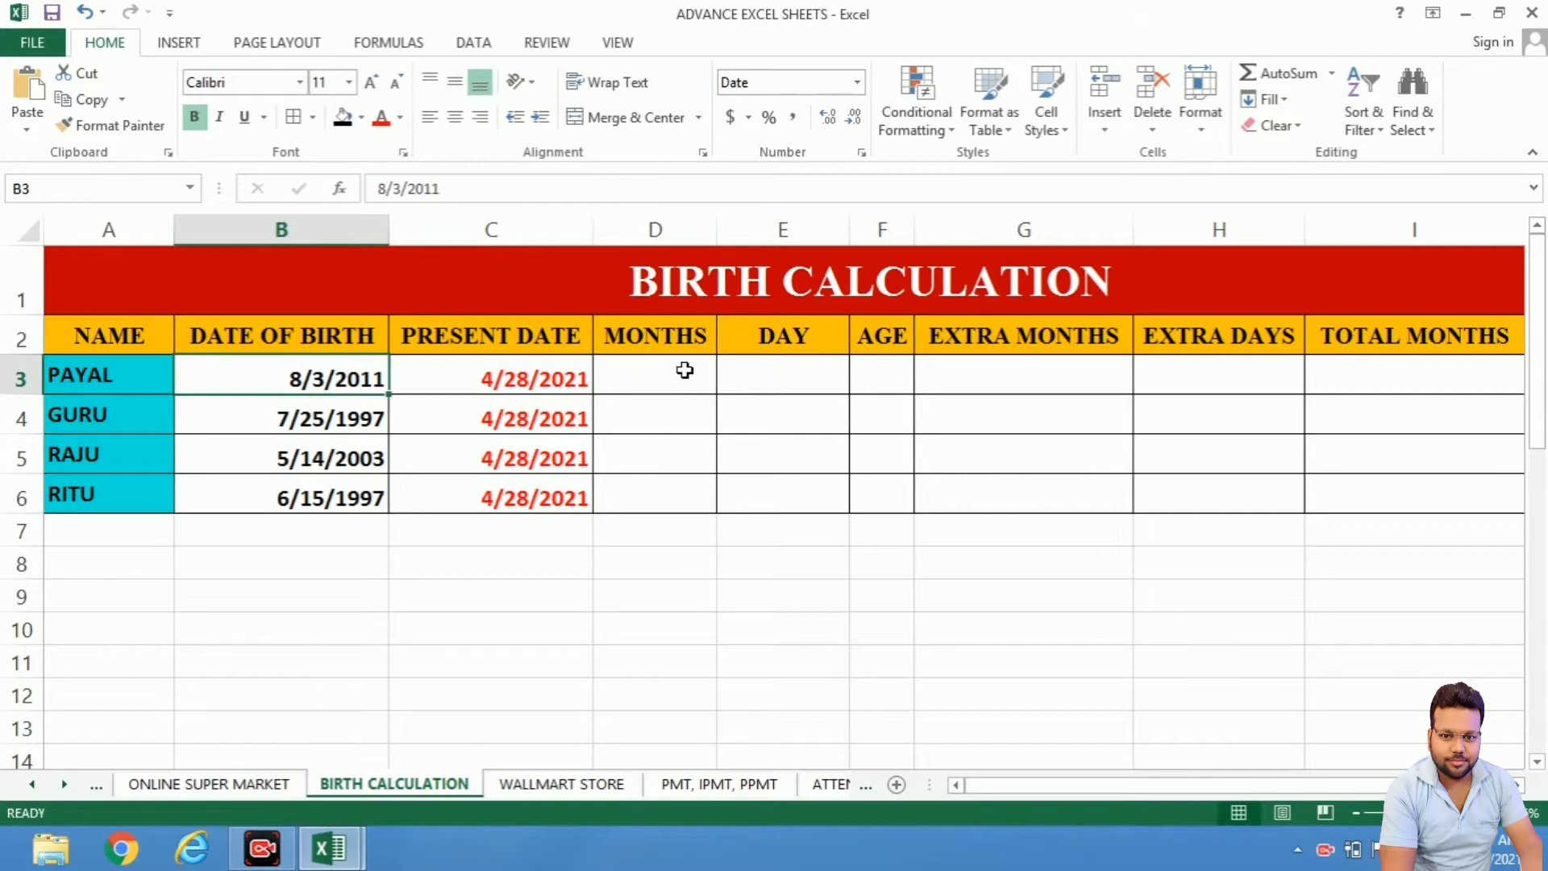
pyautogui.click(685, 371)
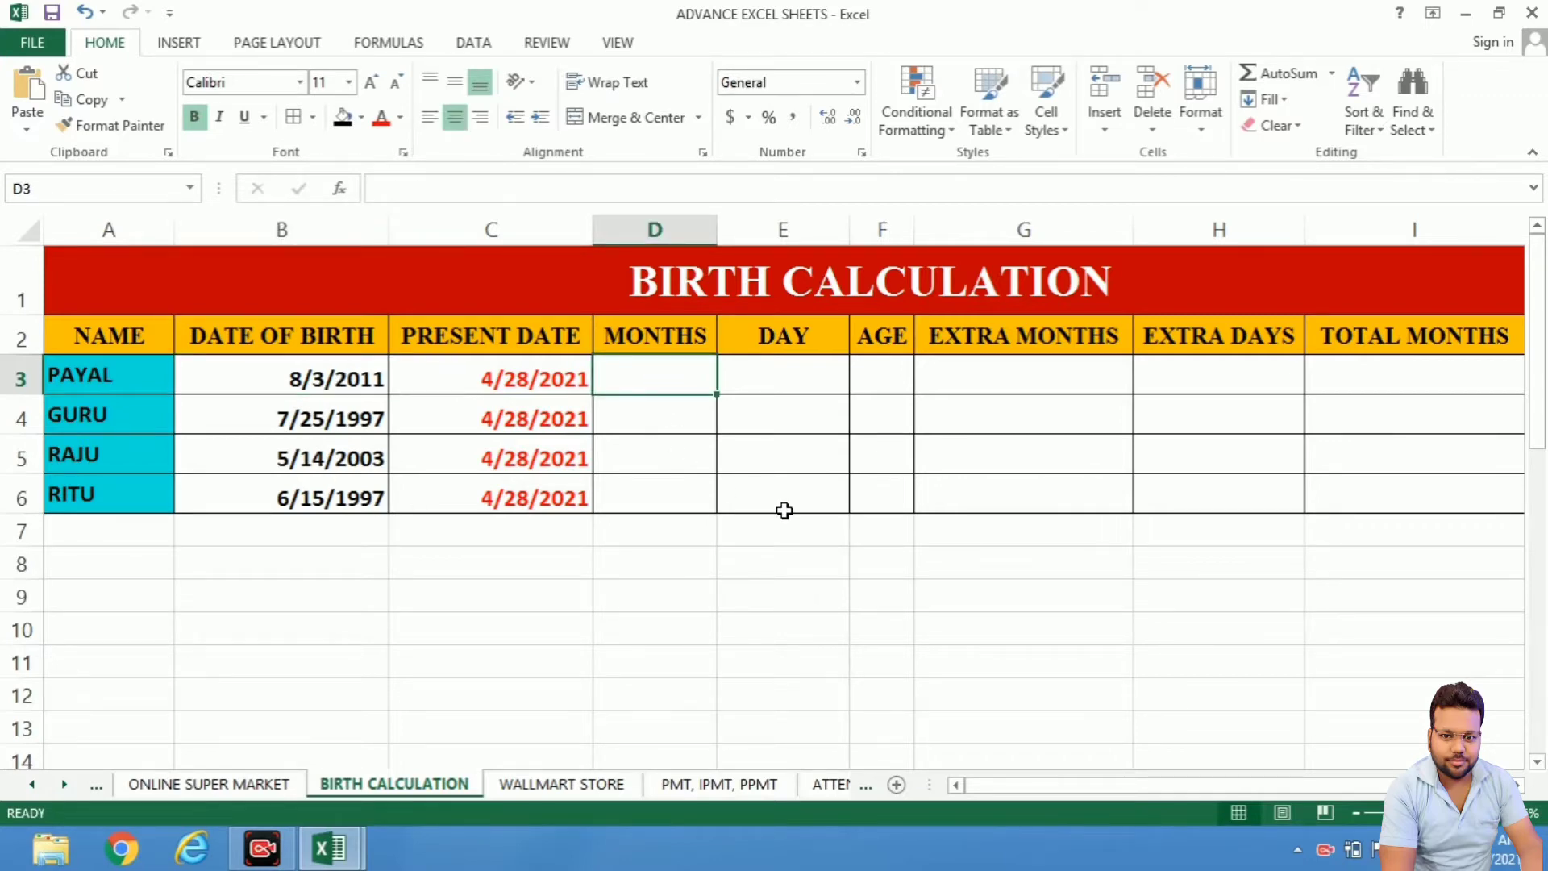
pyautogui.write('=TE')
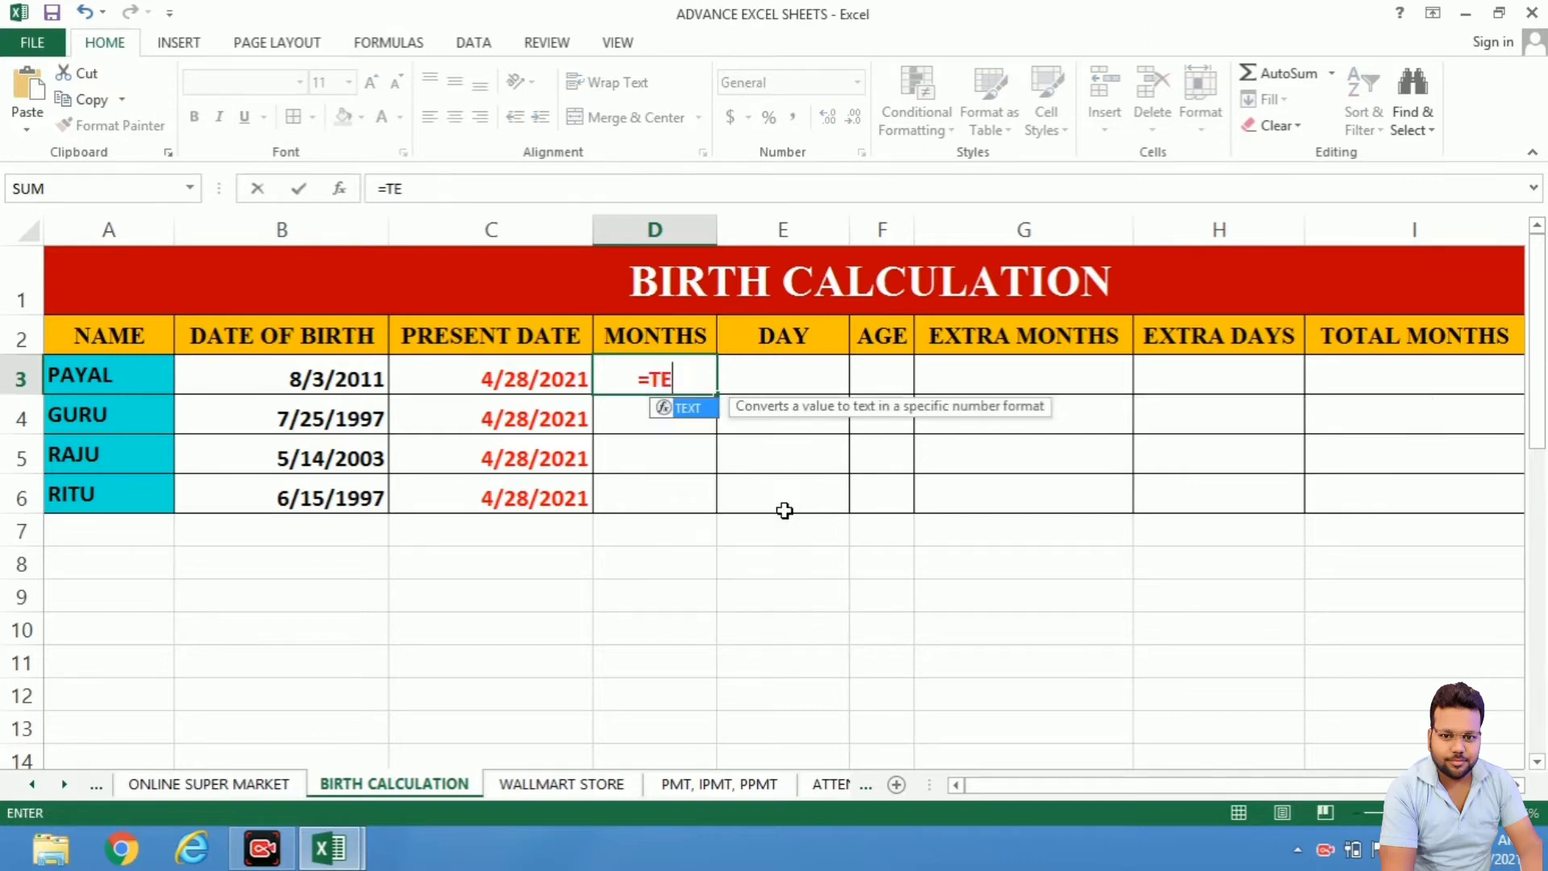
pyautogui.write('XT(')
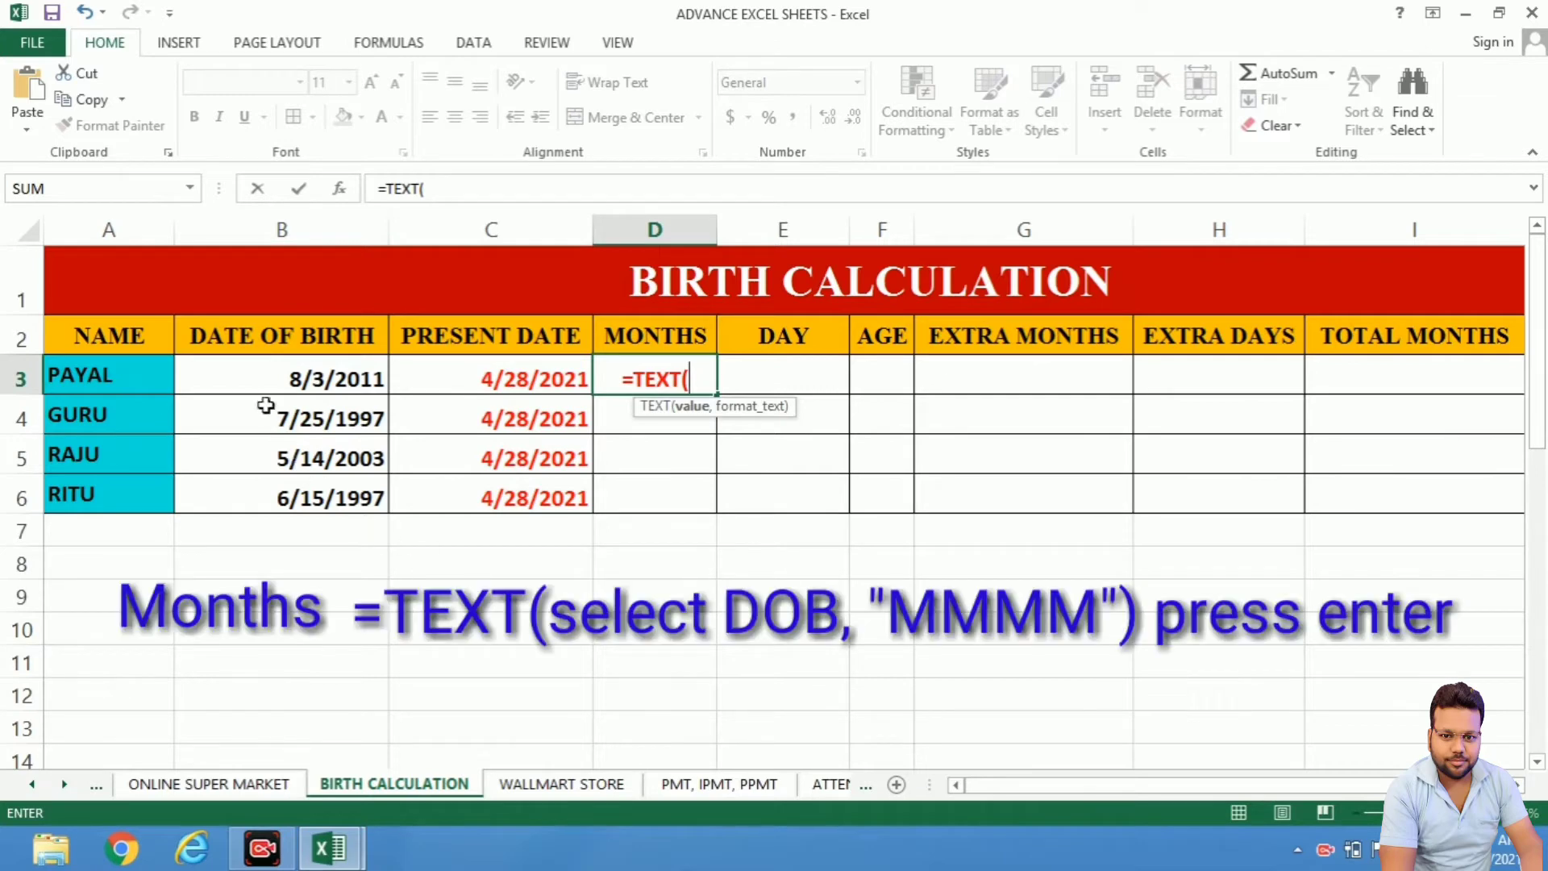
pyautogui.click(261, 379)
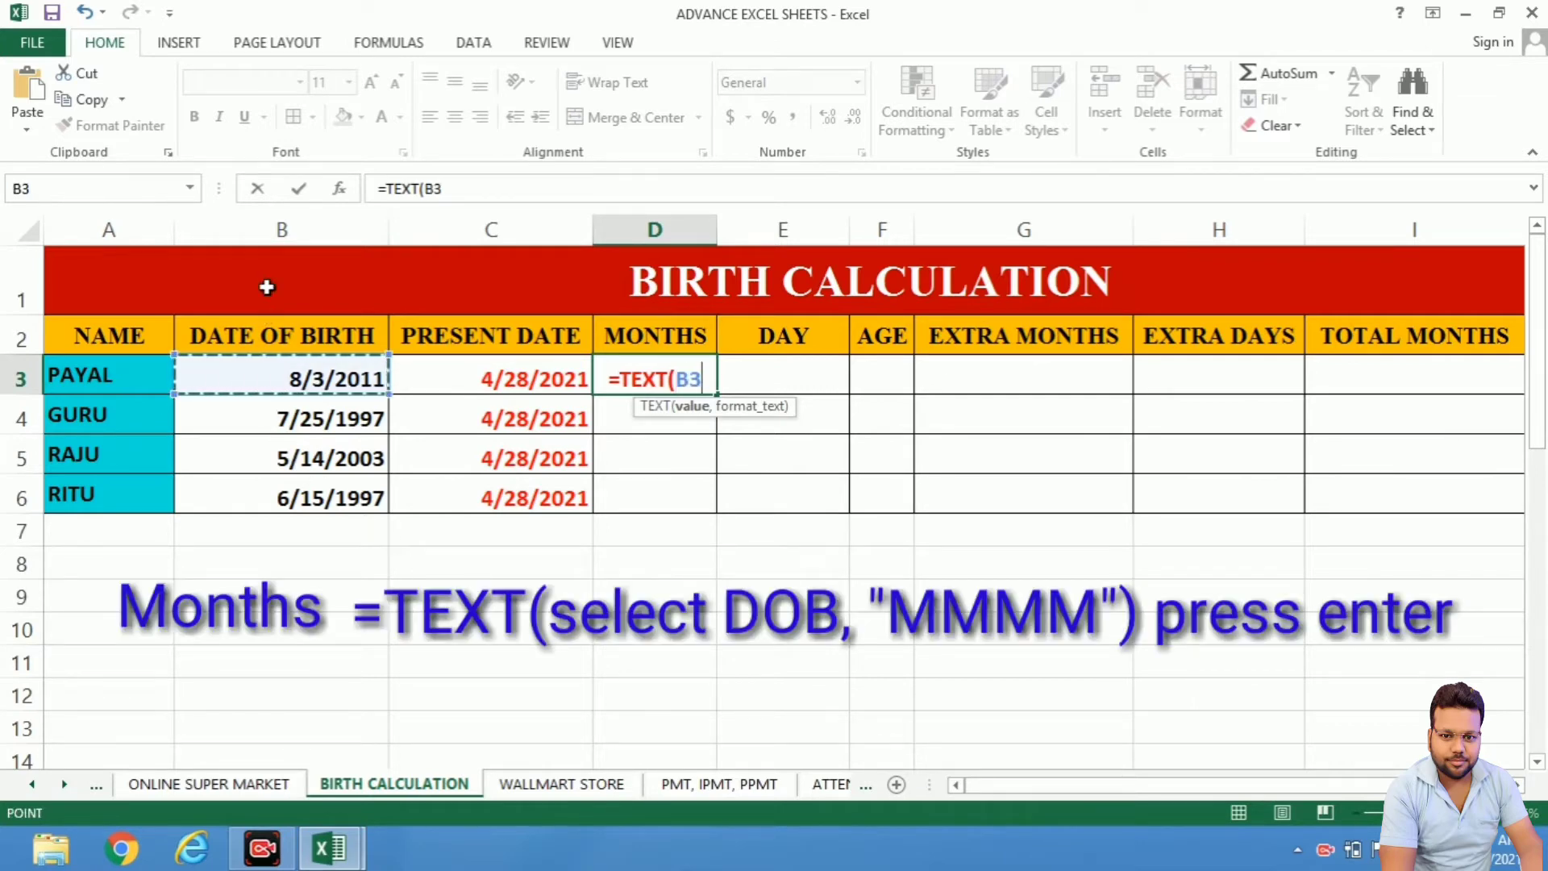
pyautogui.write(',"')
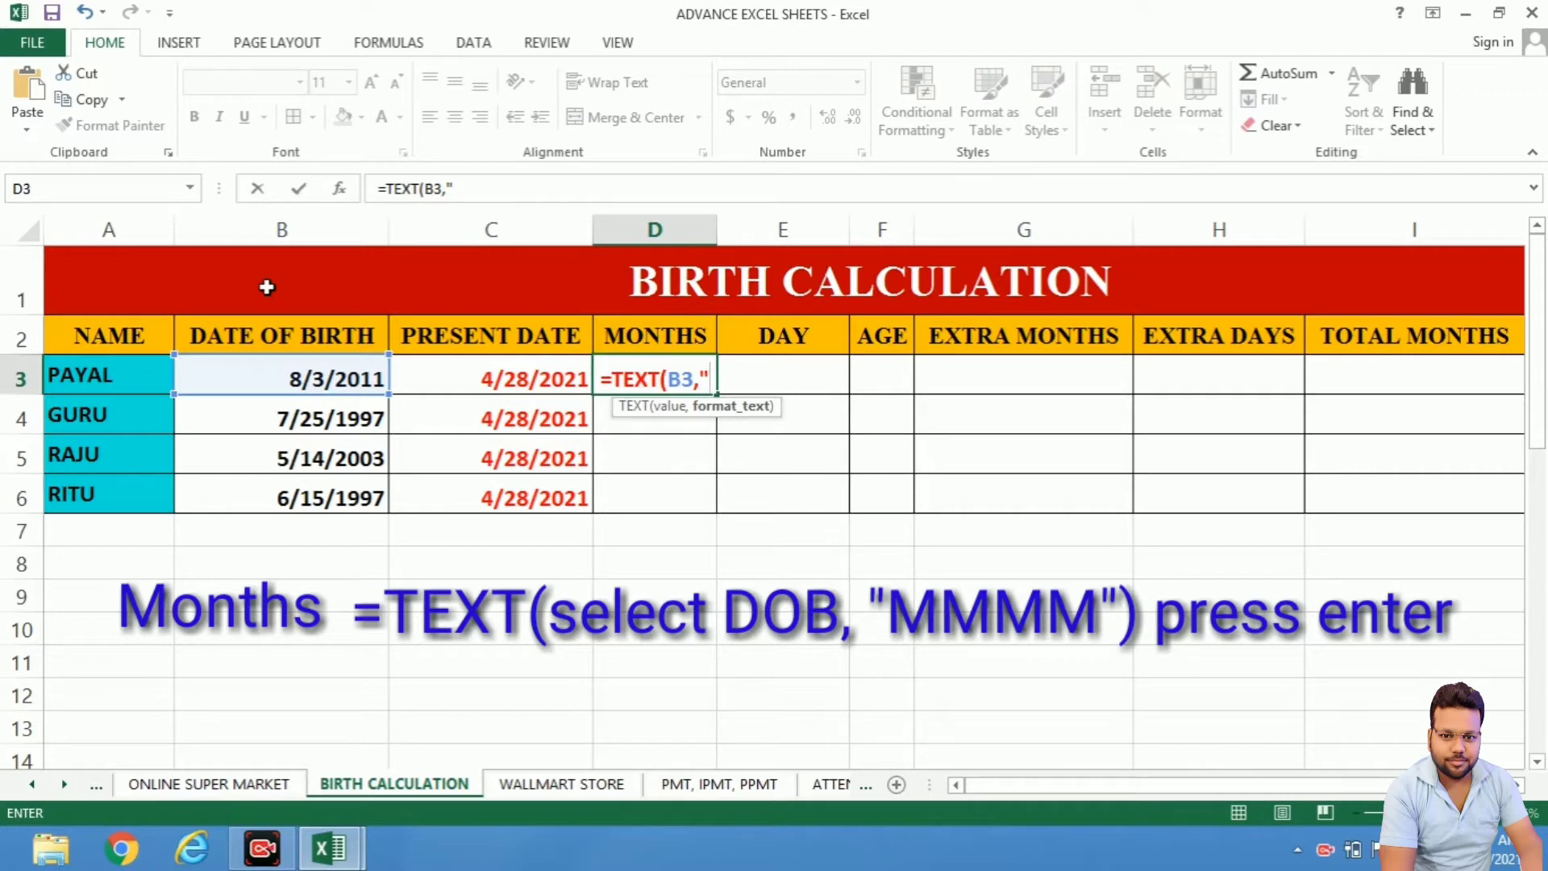
pyautogui.write('MMMM')
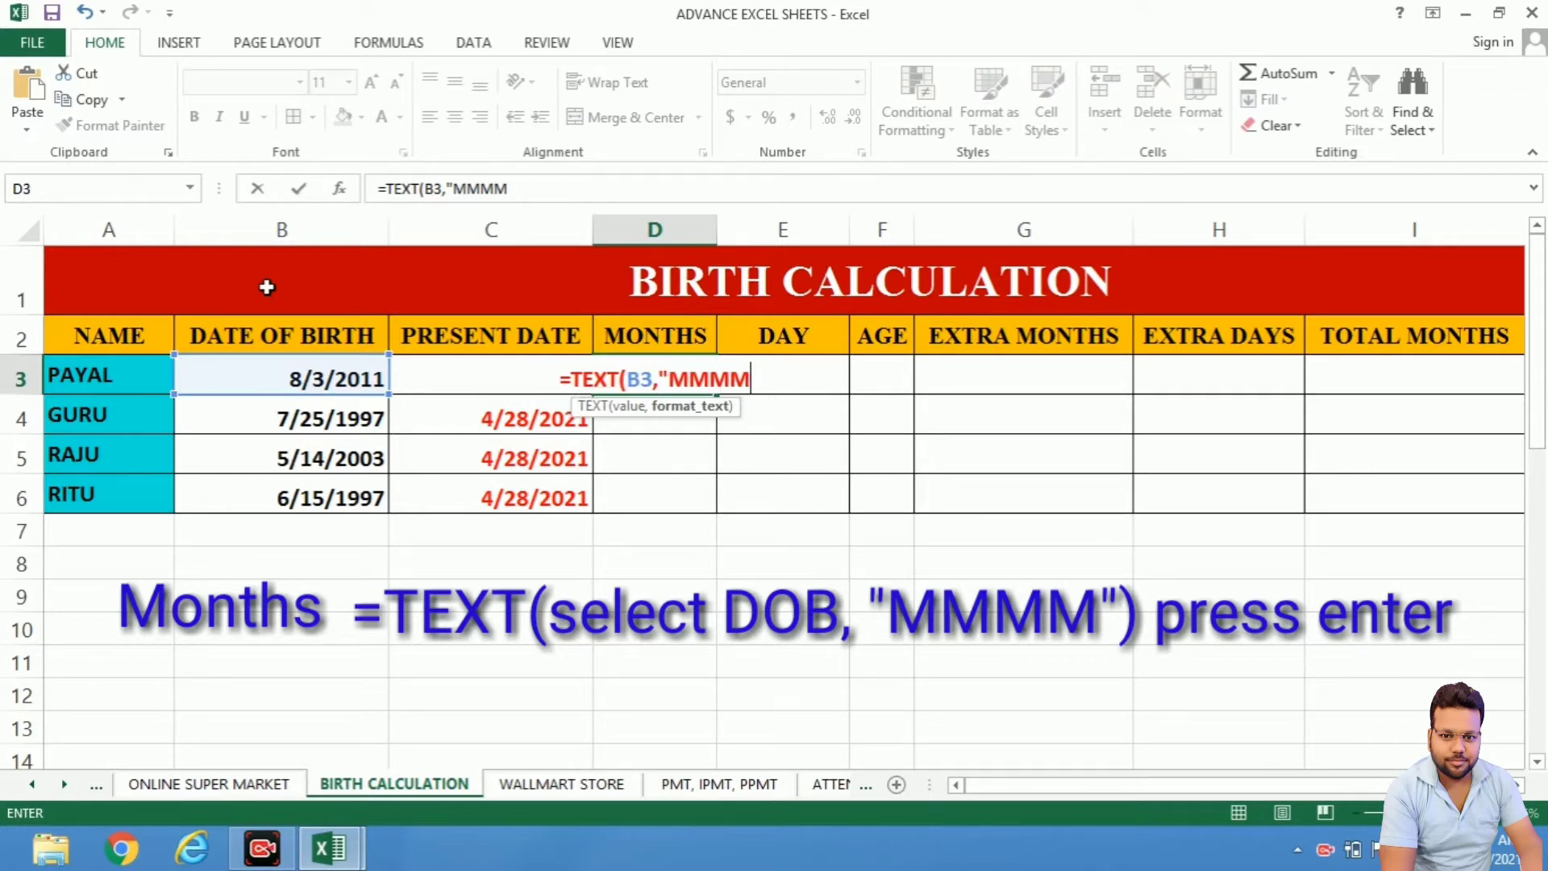
pyautogui.write('"')
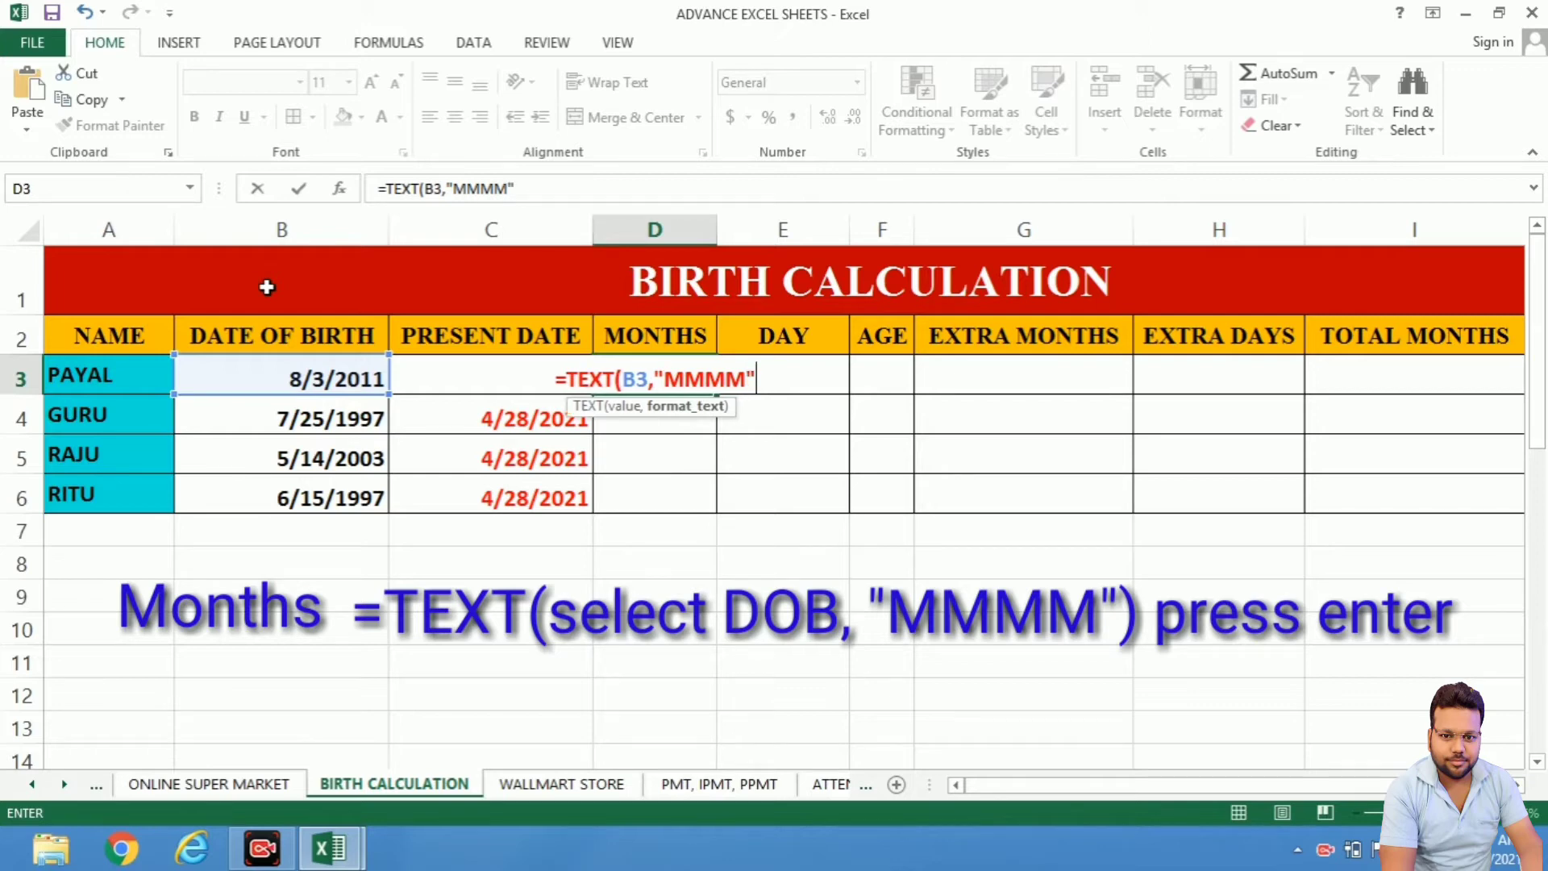
pyautogui.write(')')
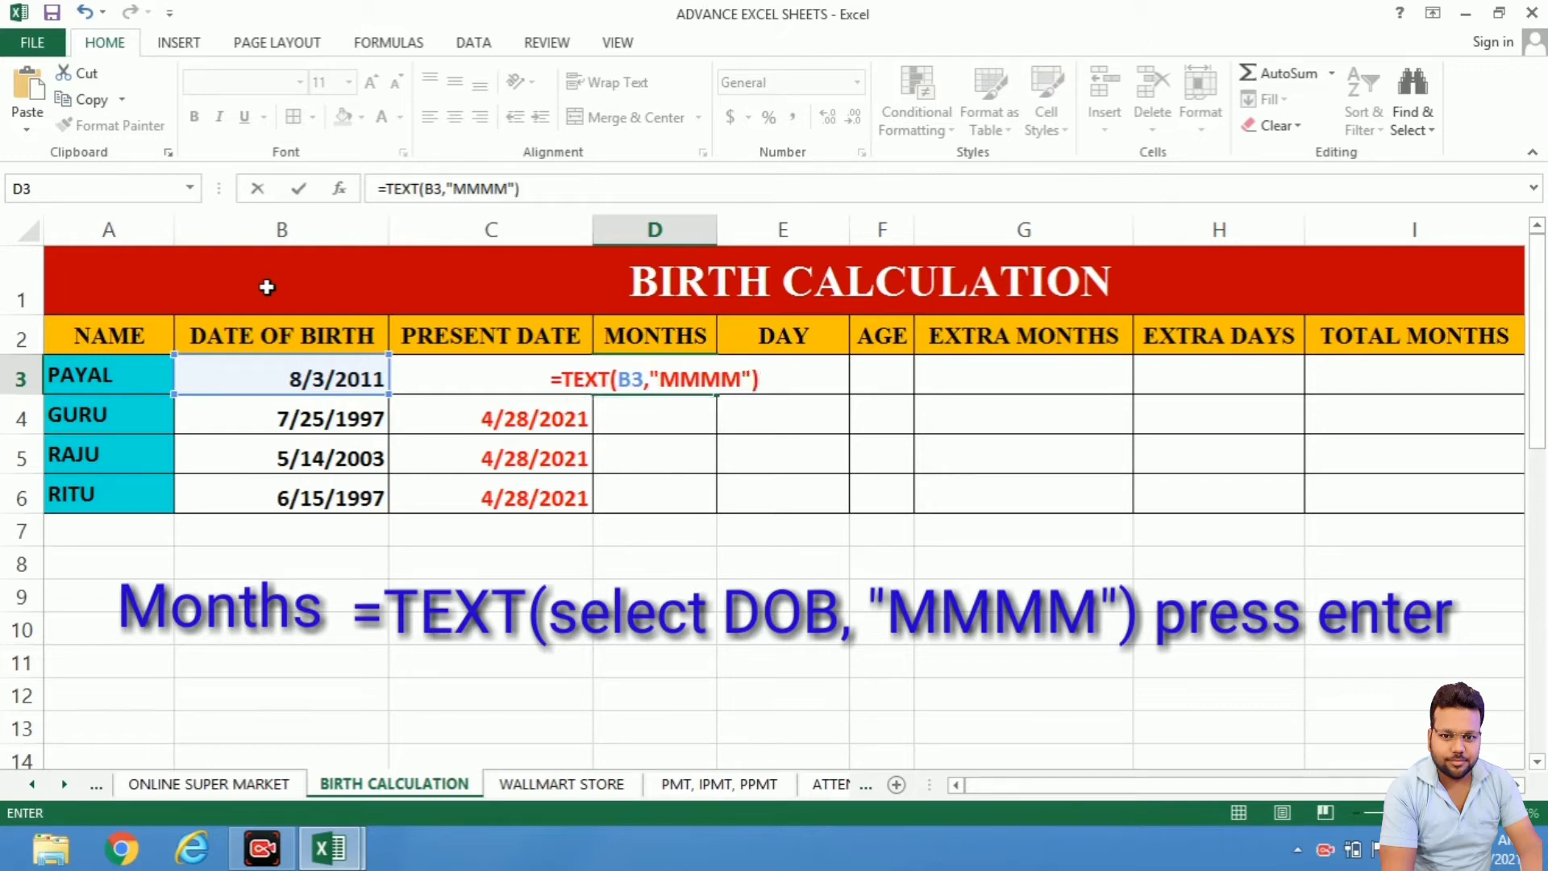
pyautogui.press('Return')
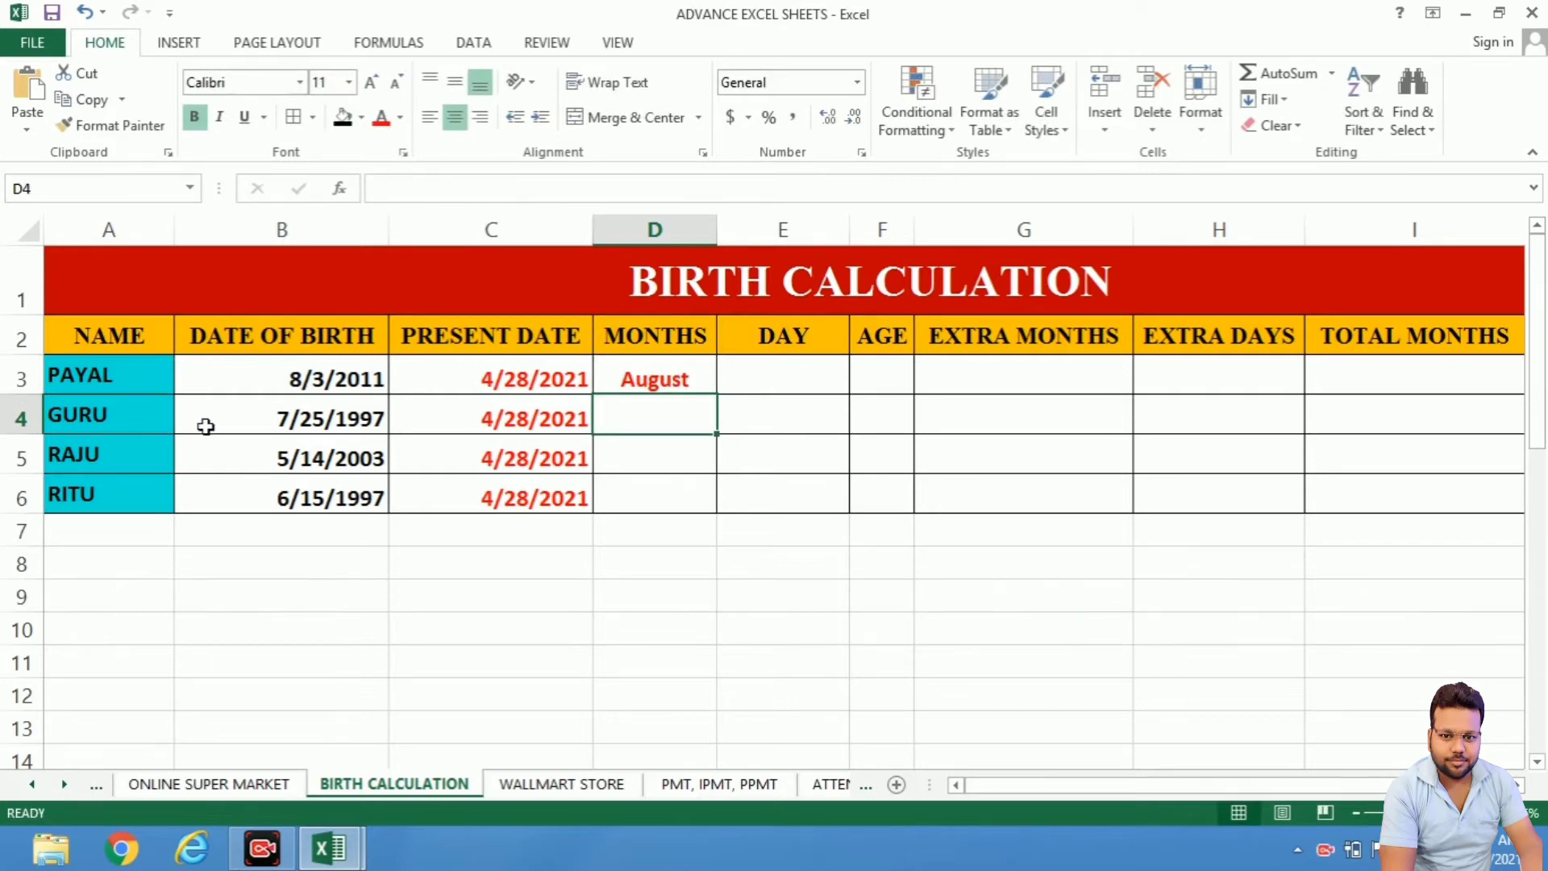
# - Replace the Months formula in D3 with =TEXT(B3,"M") to return the birth month as a number
pyautogui.click(644, 379)
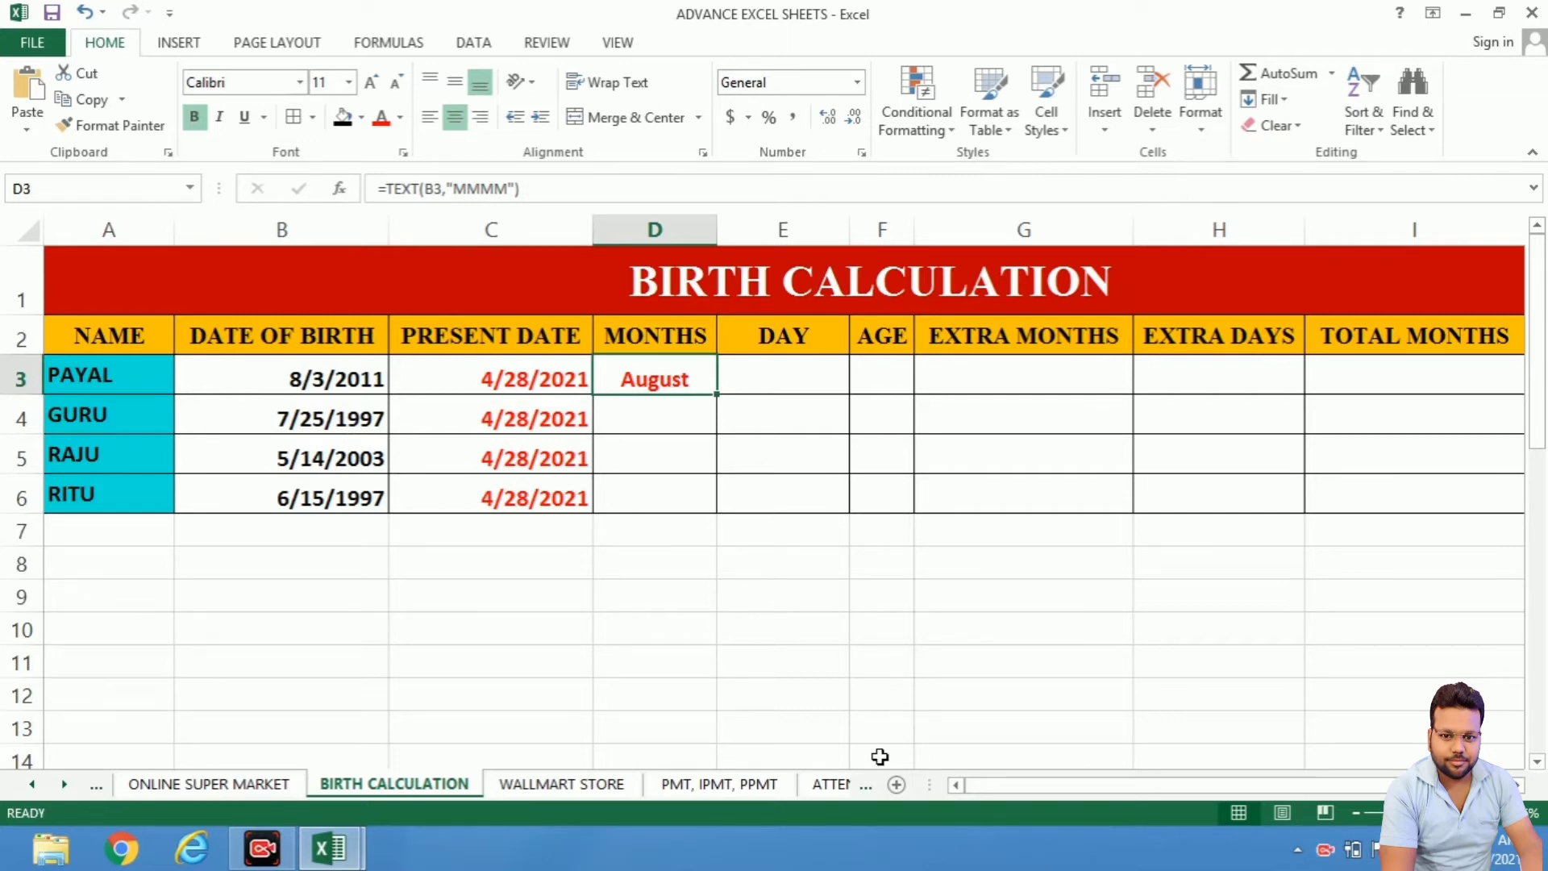
pyautogui.press('Delete')
pyautogui.write('=TE')
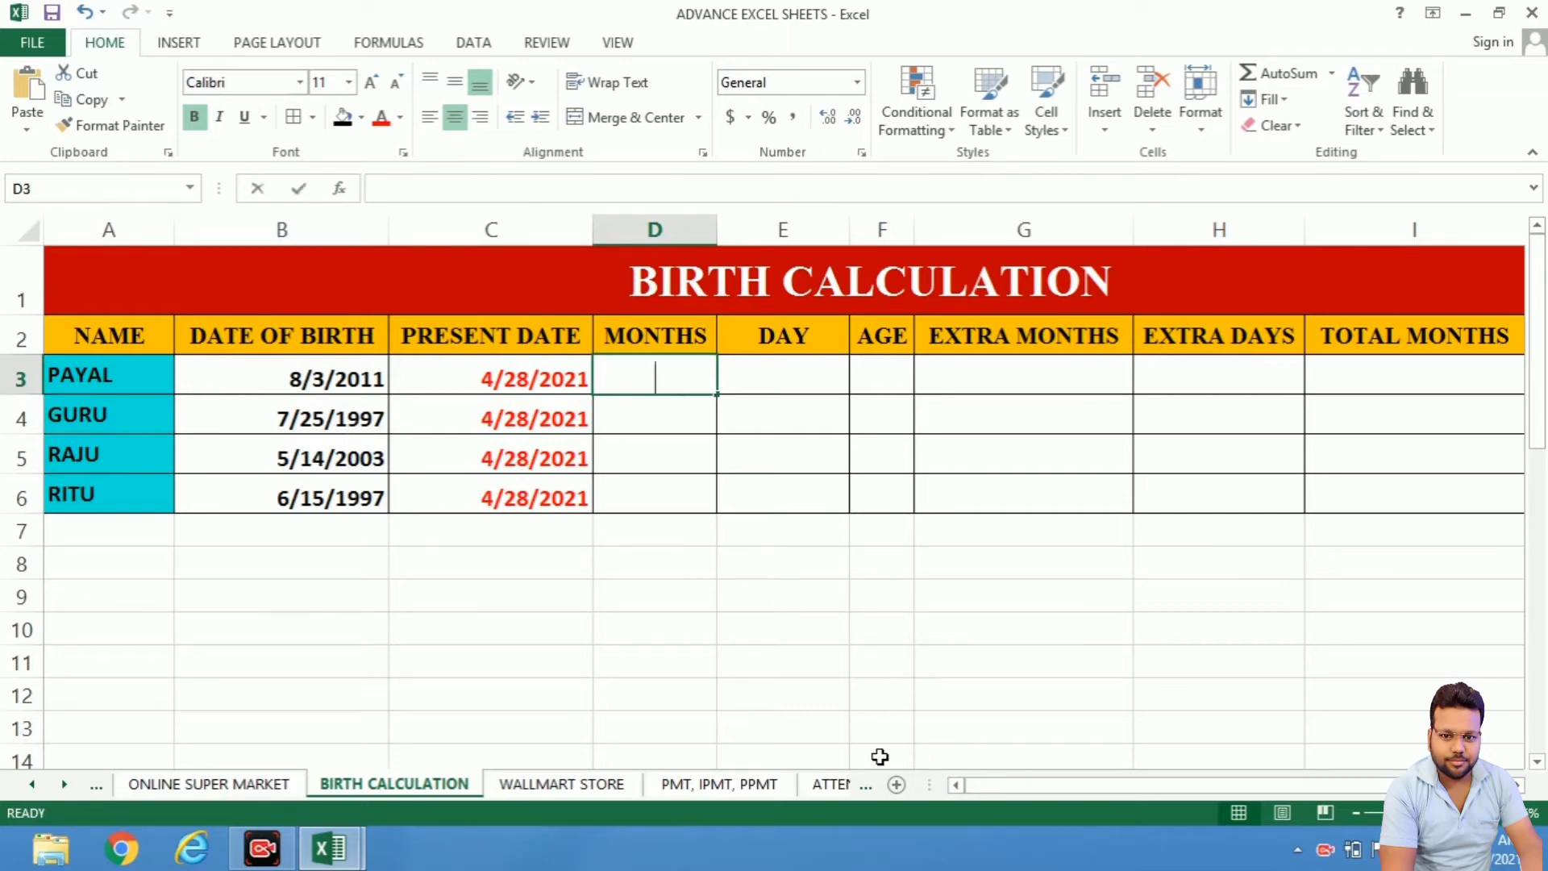
pyautogui.write('XT(')
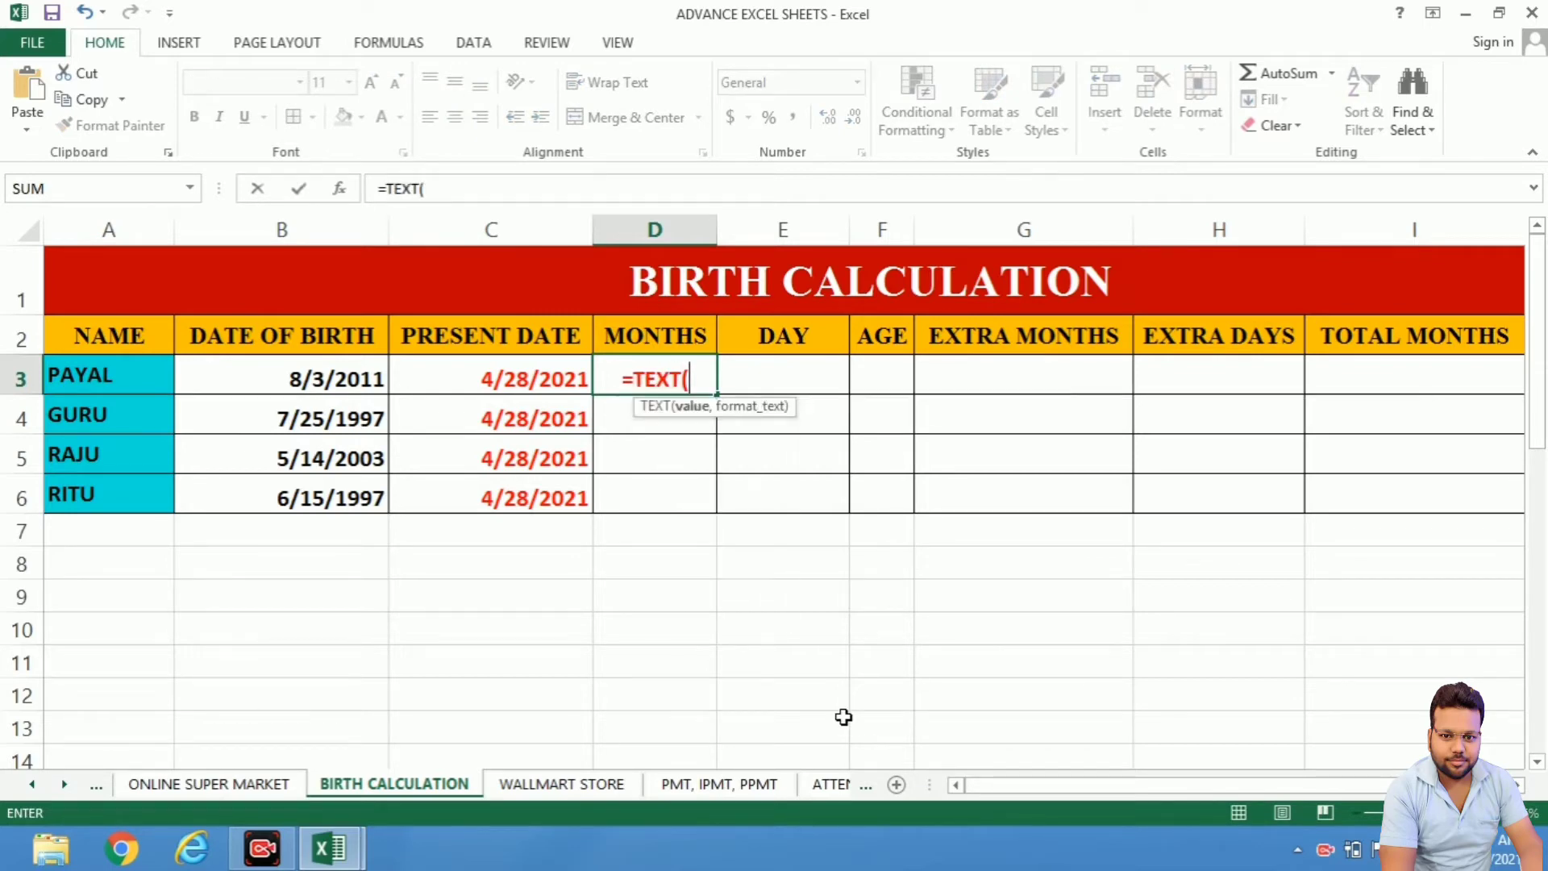
pyautogui.click(289, 365)
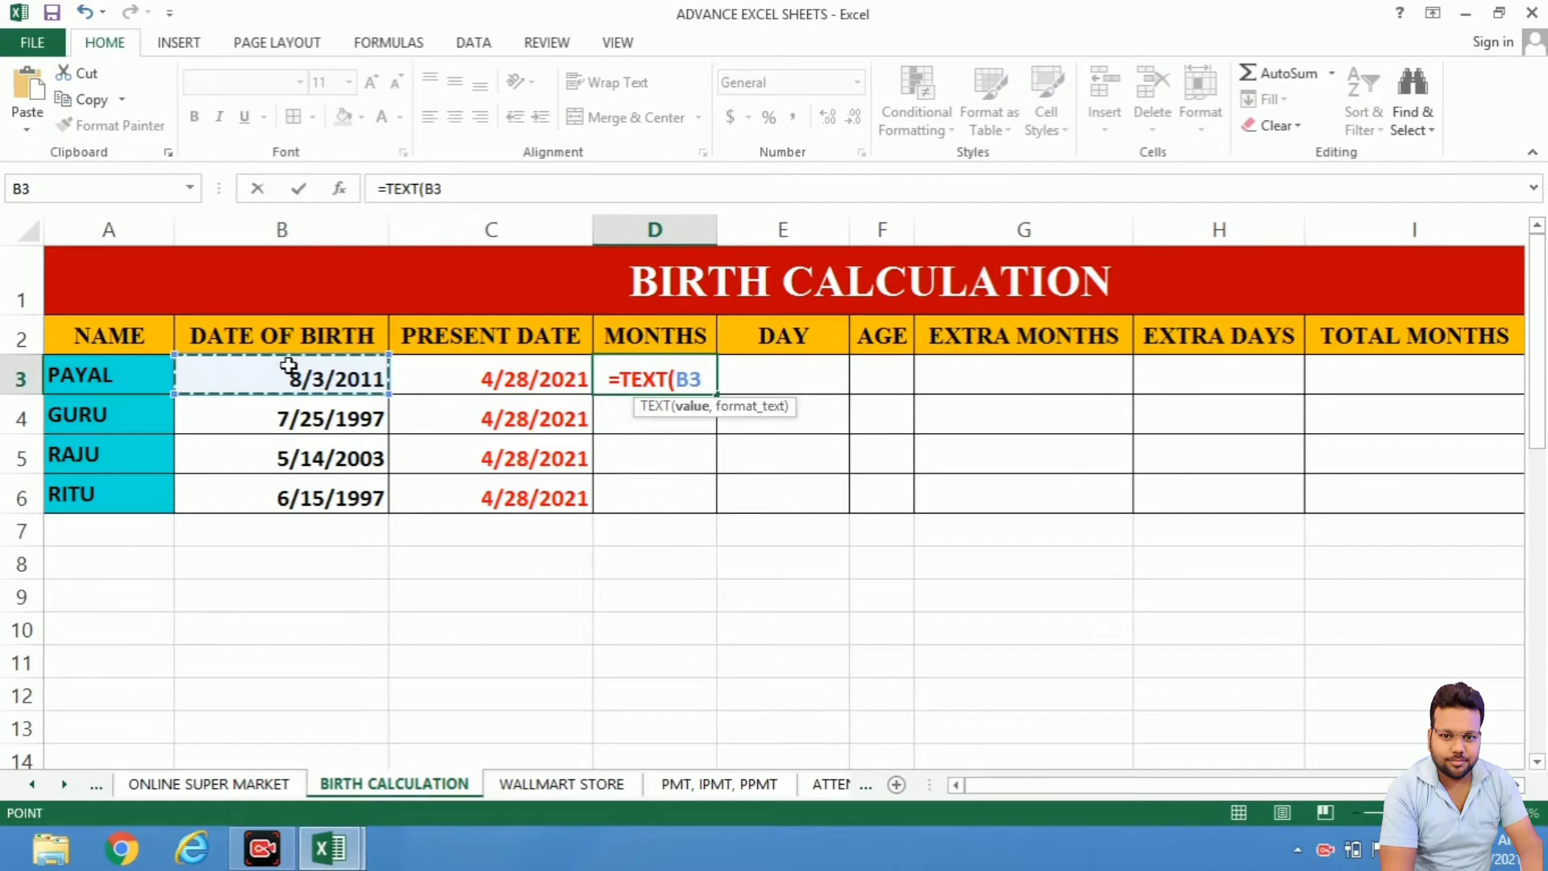
pyautogui.write(',"')
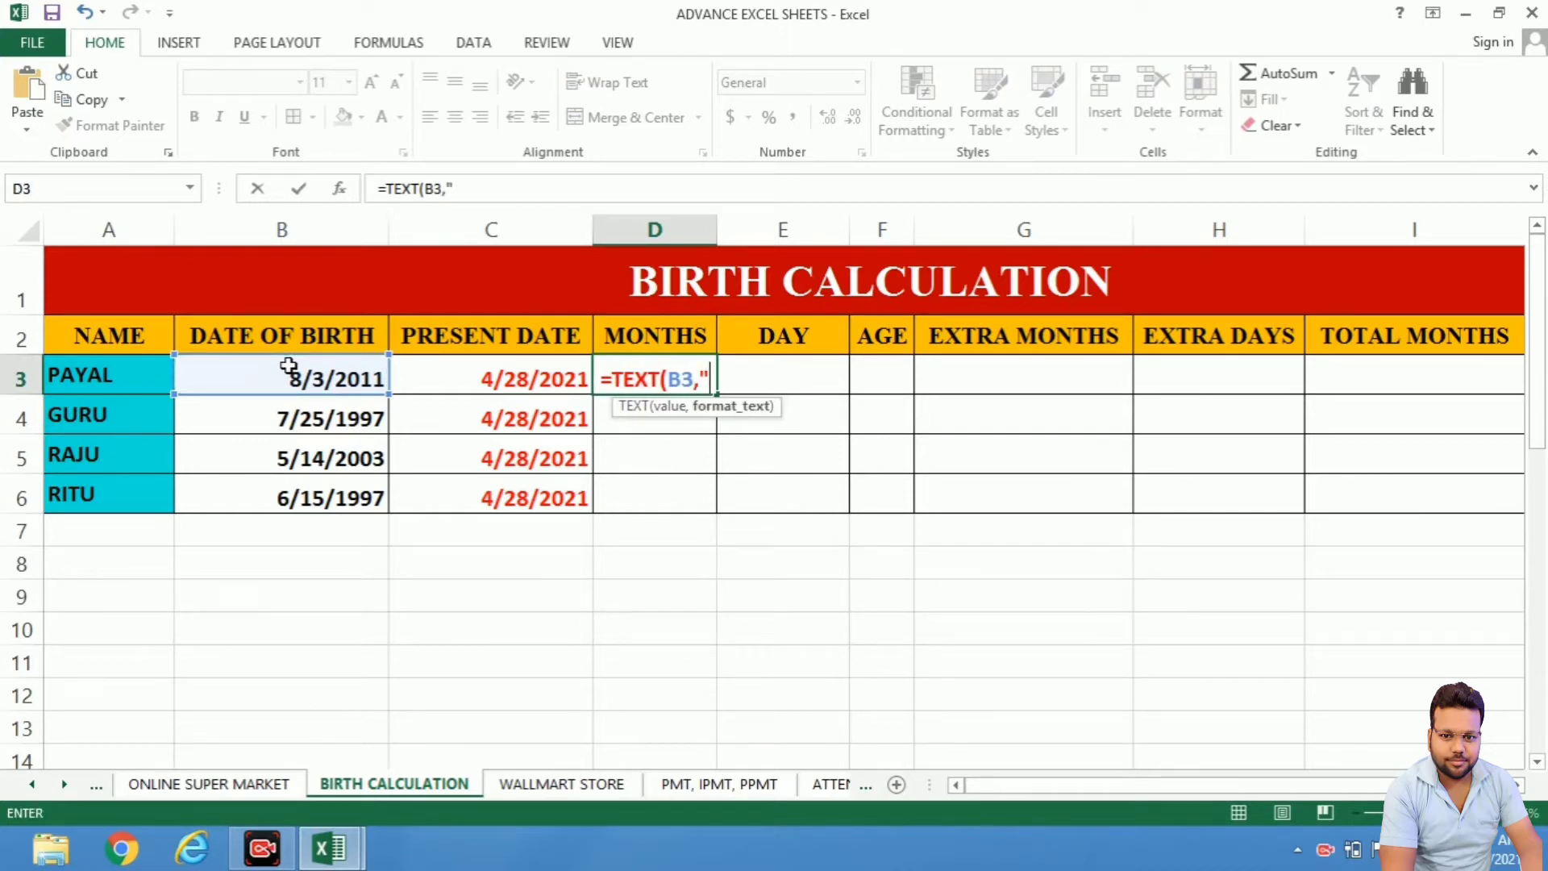
pyautogui.write('M')
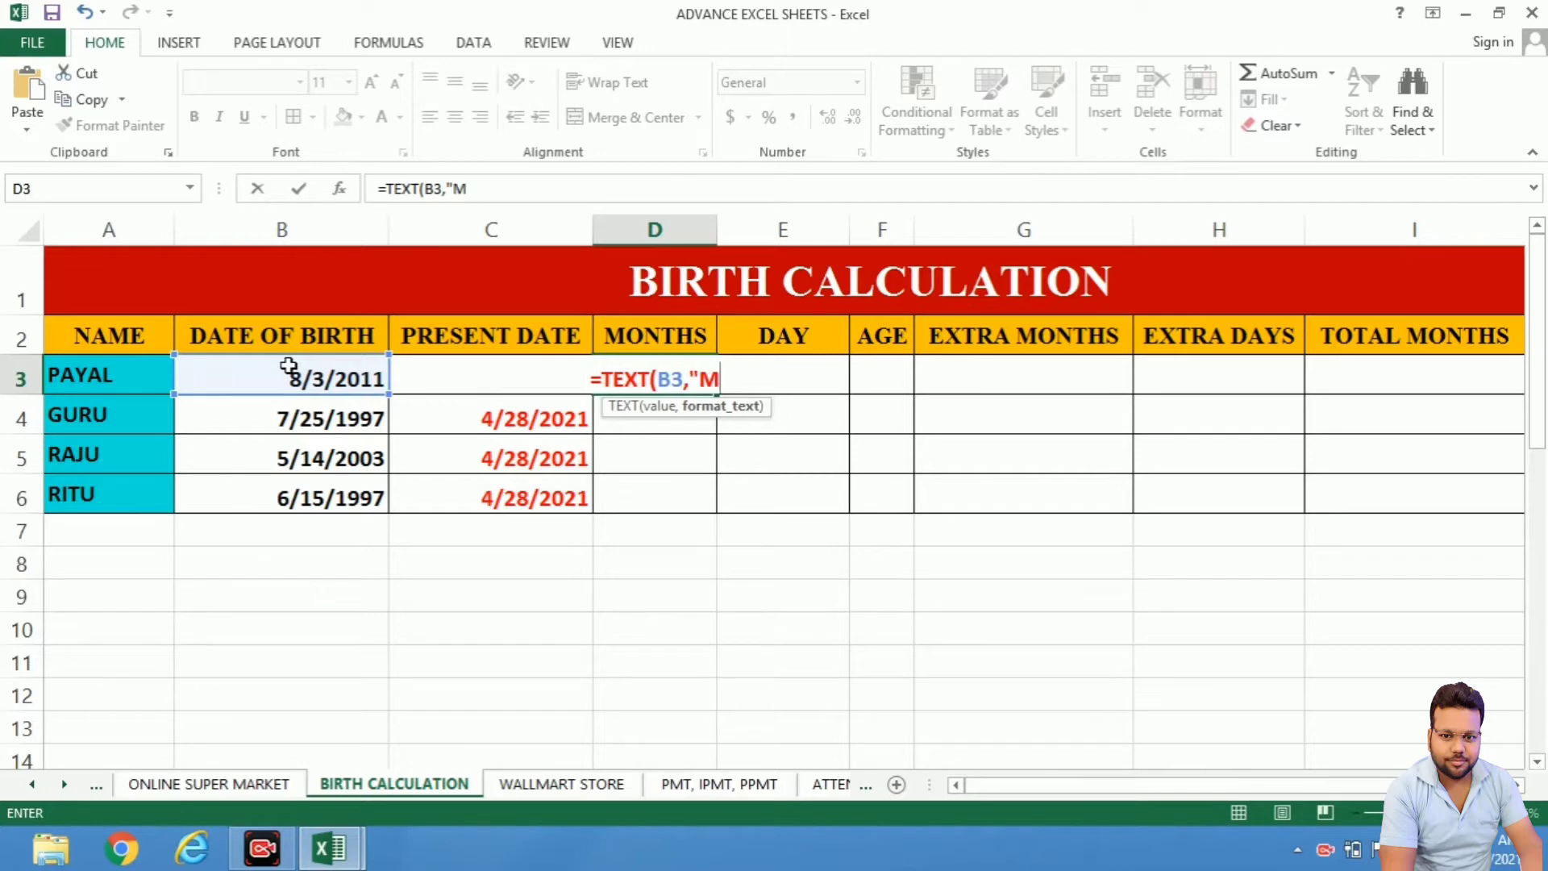
pyautogui.write('")')
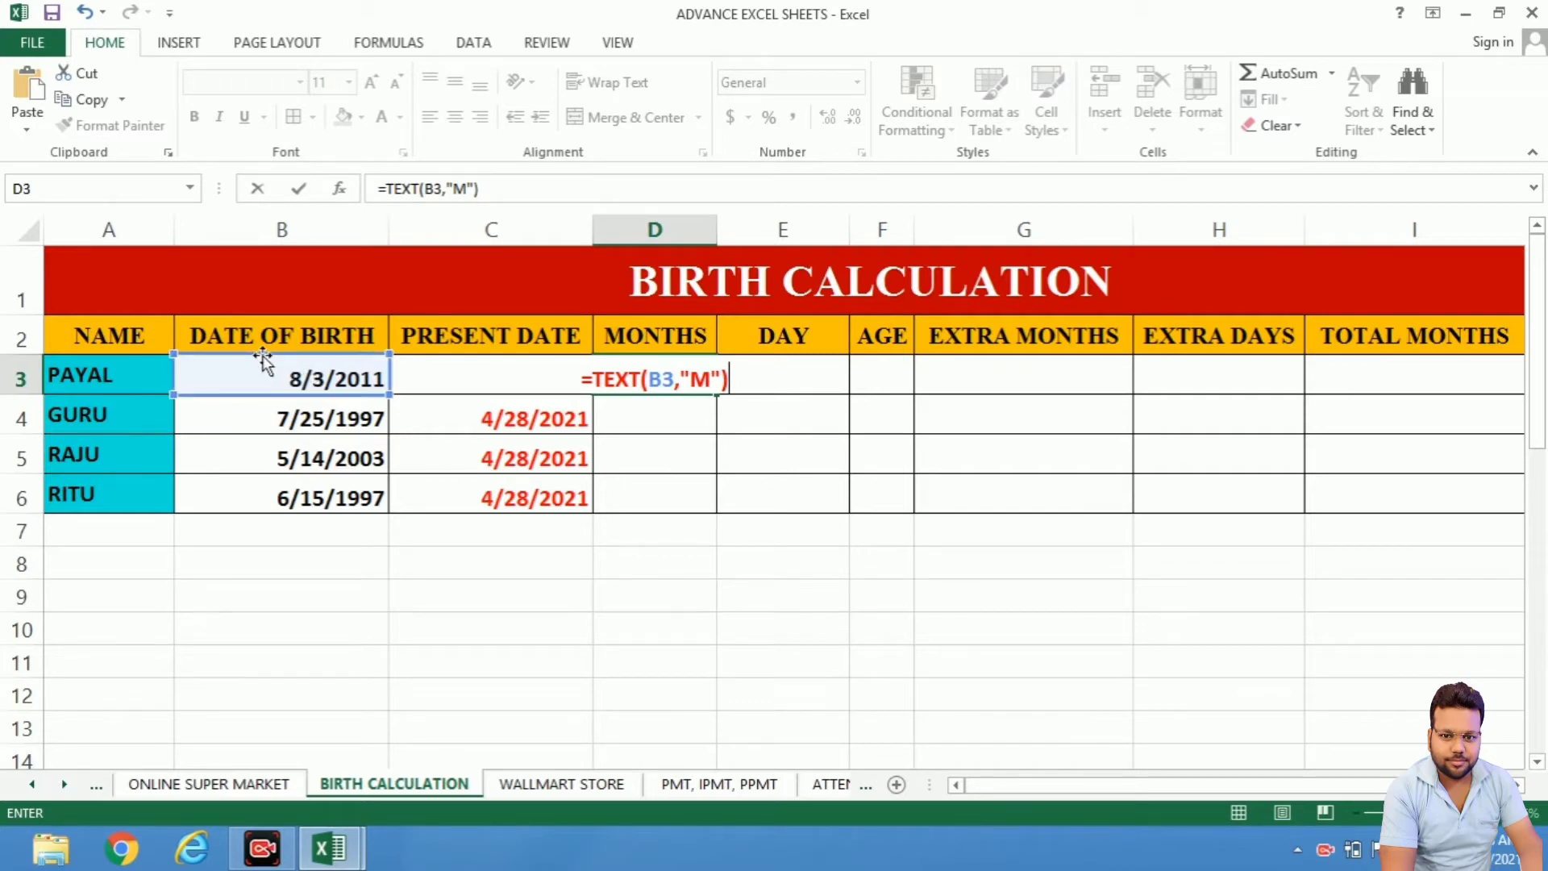
pyautogui.press('Return')
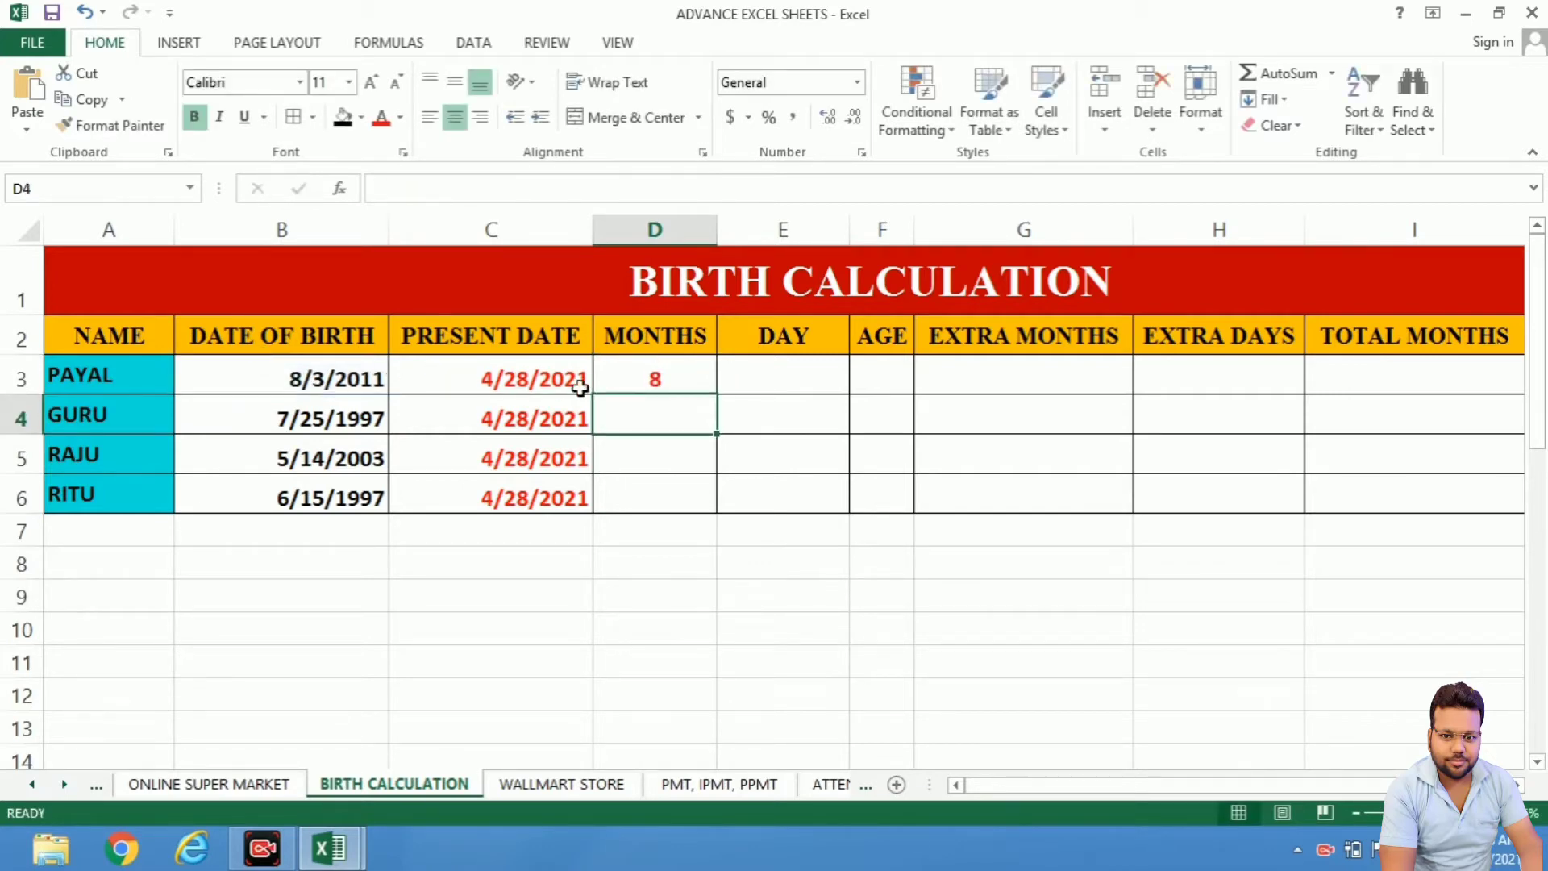
# - Edit the D3 formula to =TEXT(B3,"MM") to return the birth month as a two-digit number
pyautogui.click(630, 386)
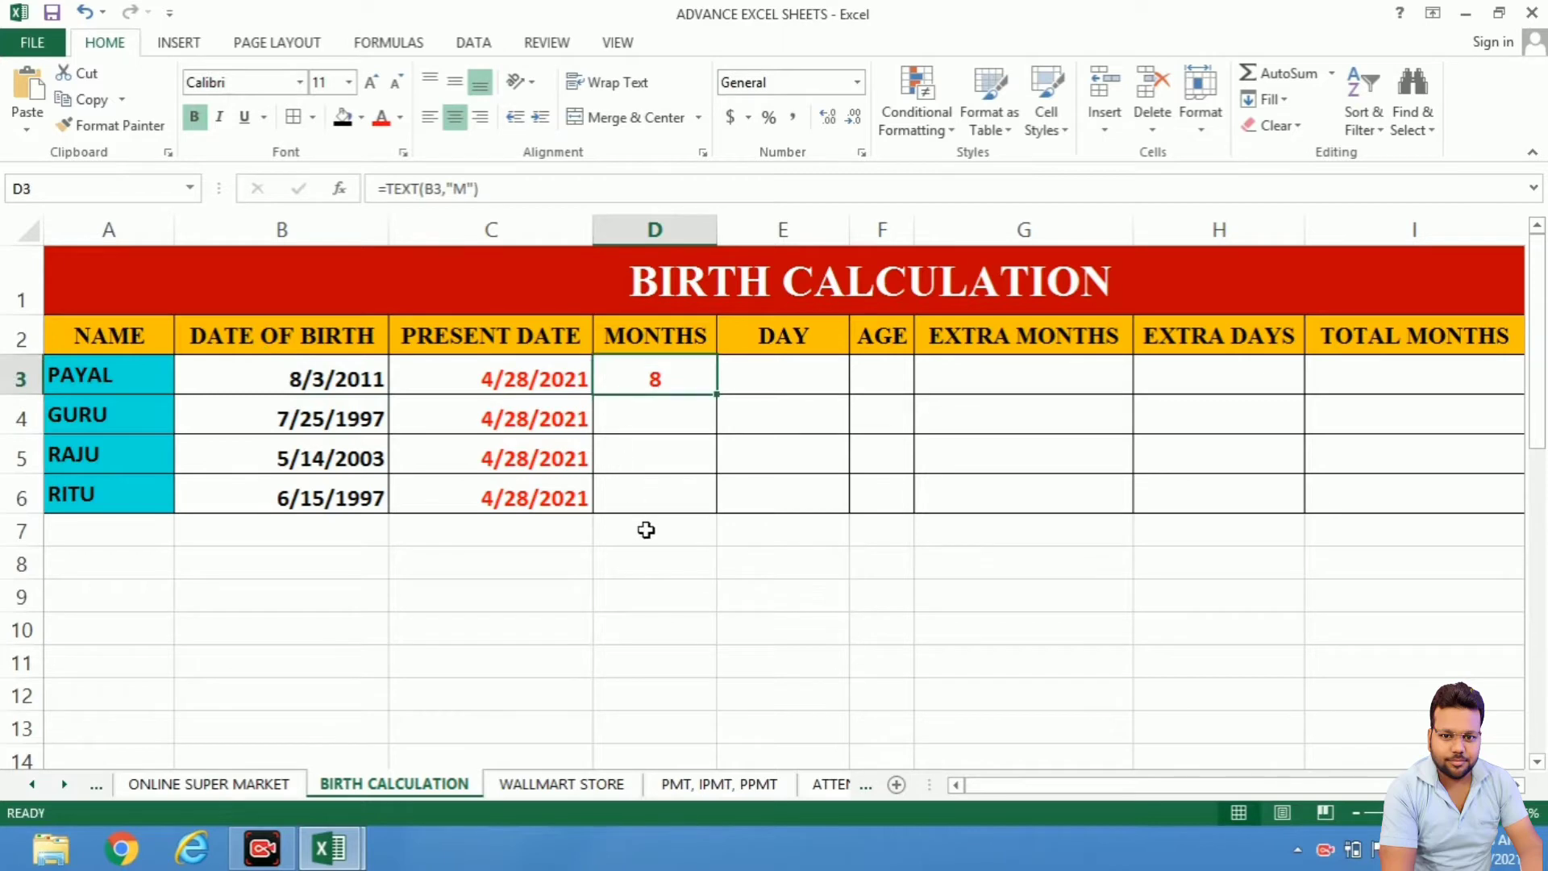
pyautogui.press('F2')
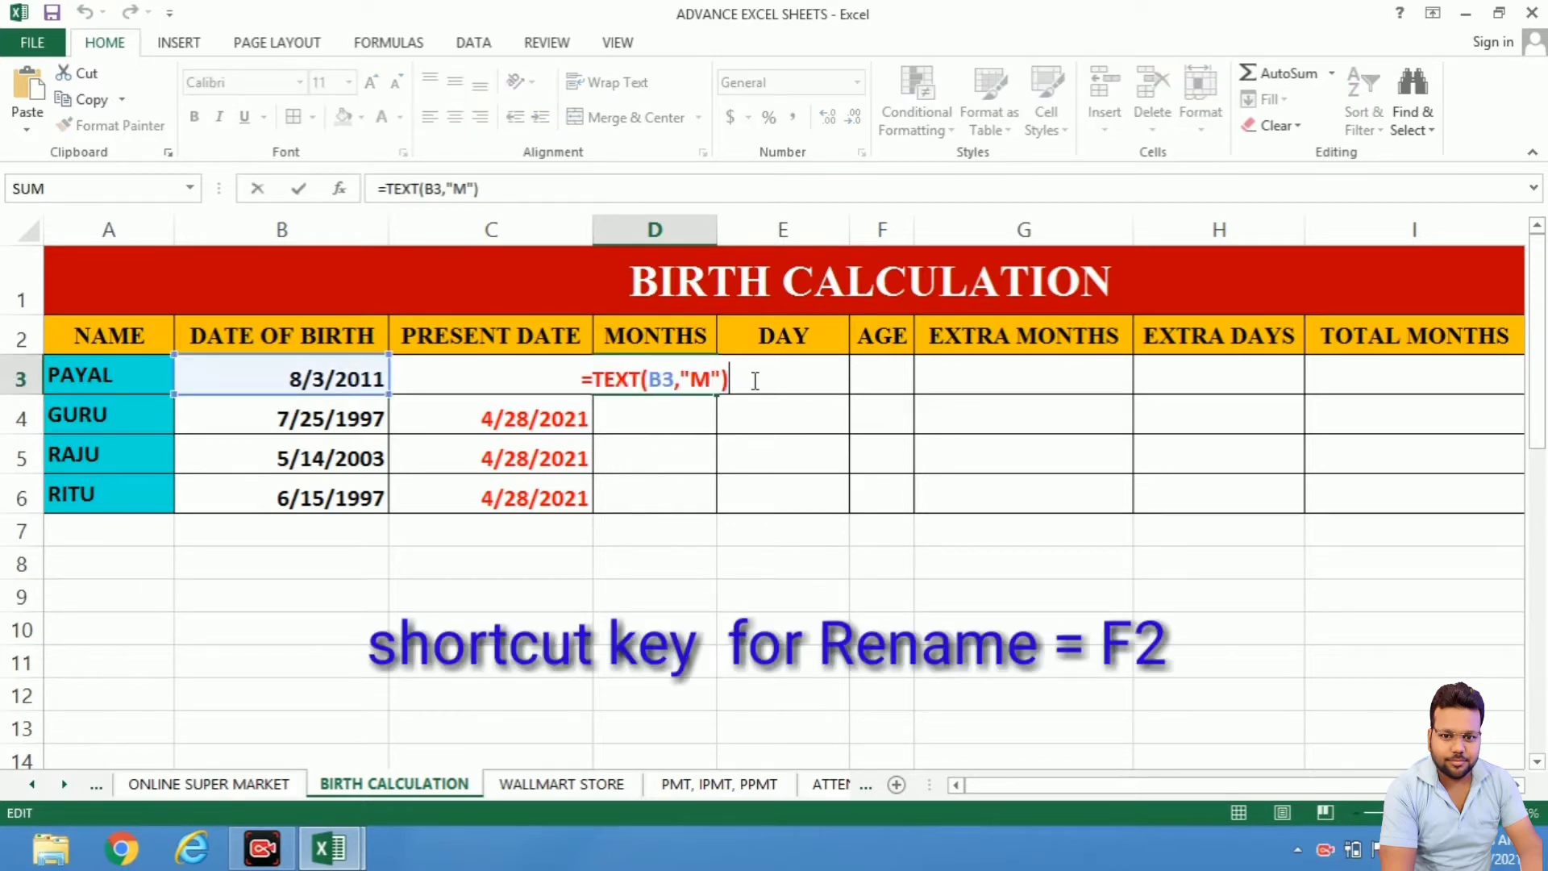
pyautogui.click(709, 380)
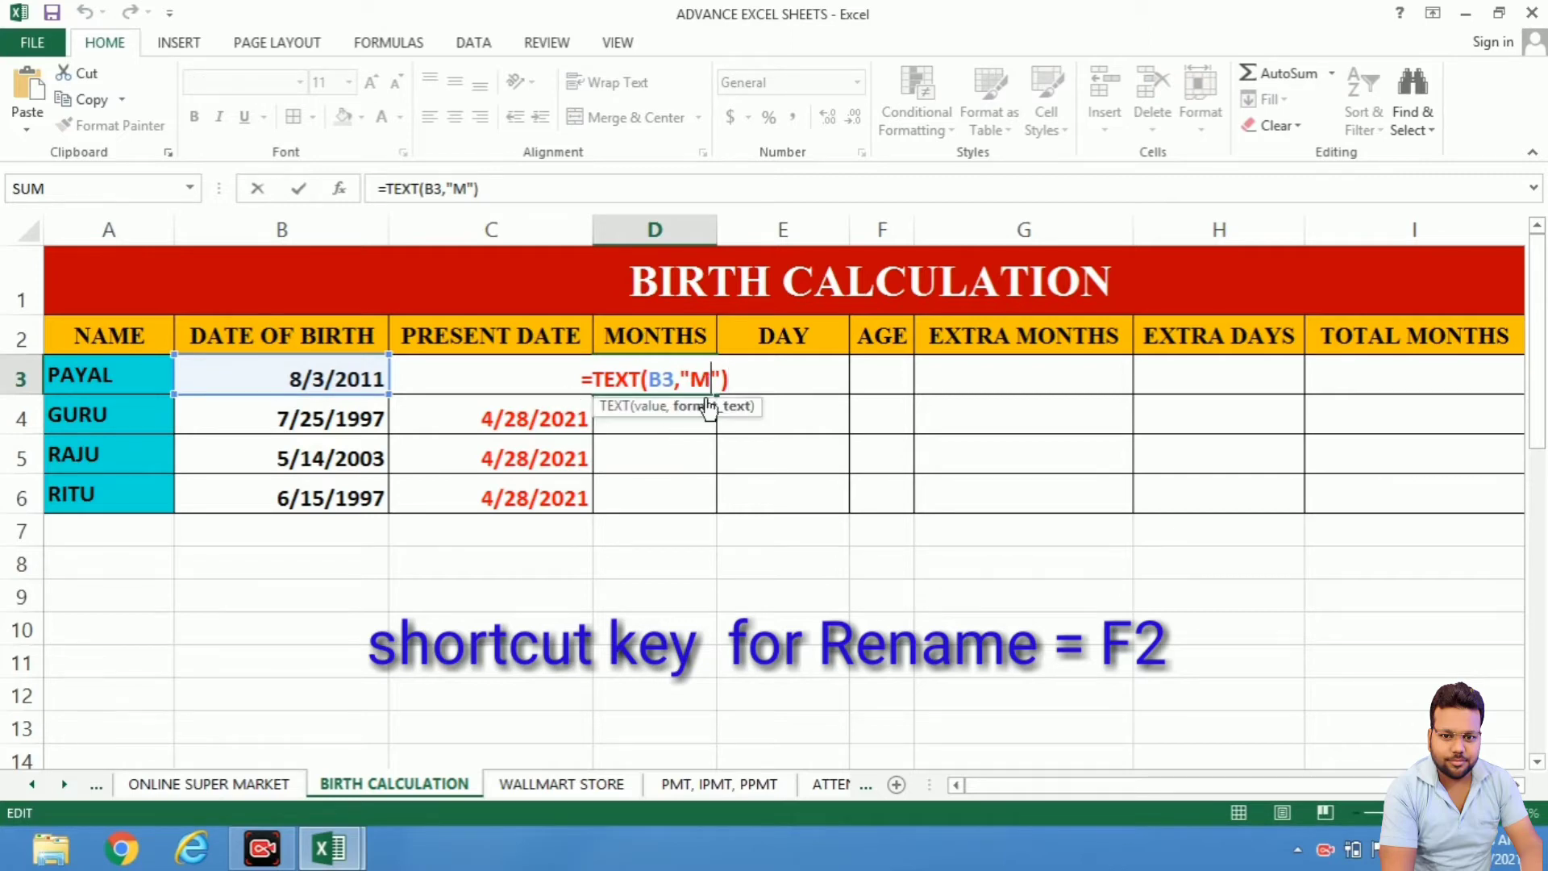
pyautogui.write('M')
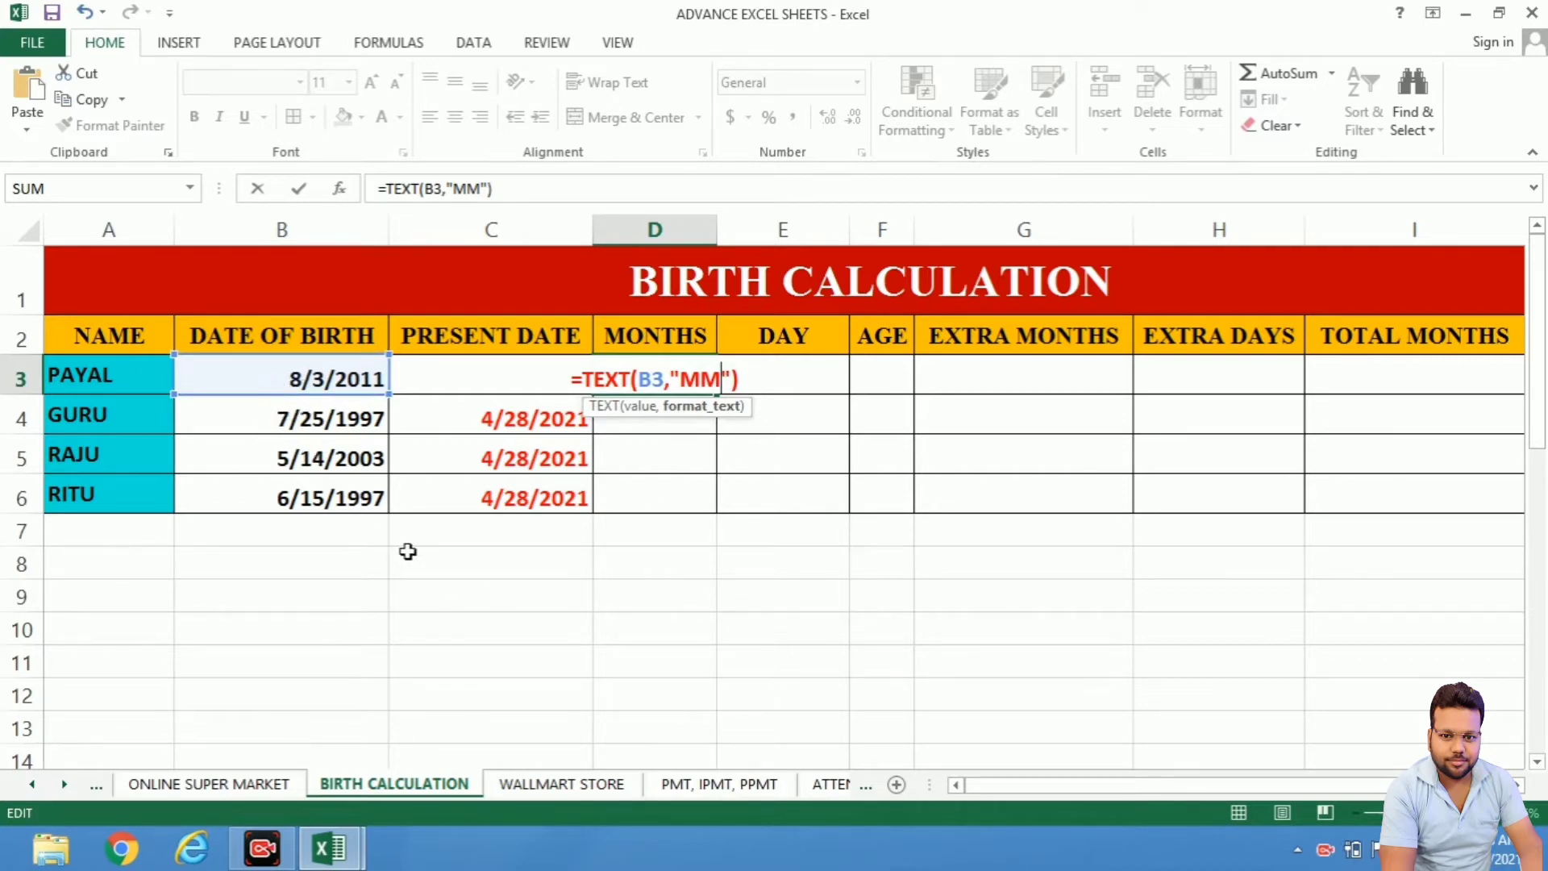
pyautogui.press('Return')
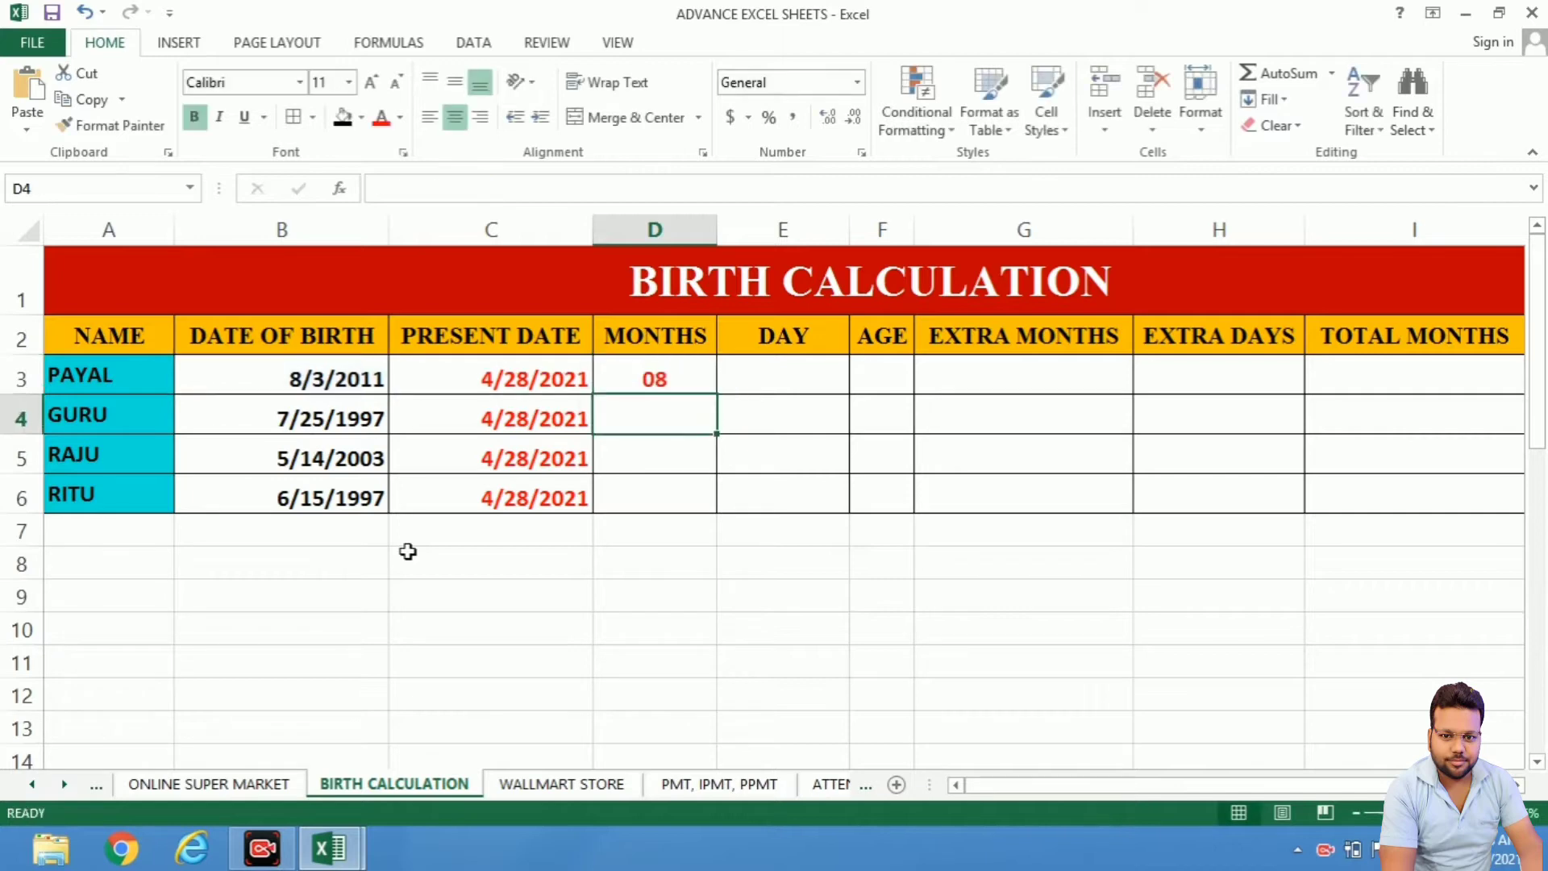
# - Edit the D3 formula to =TEXT(B3,"MMM") to return the abbreviated birth month name
pyautogui.press('Up')
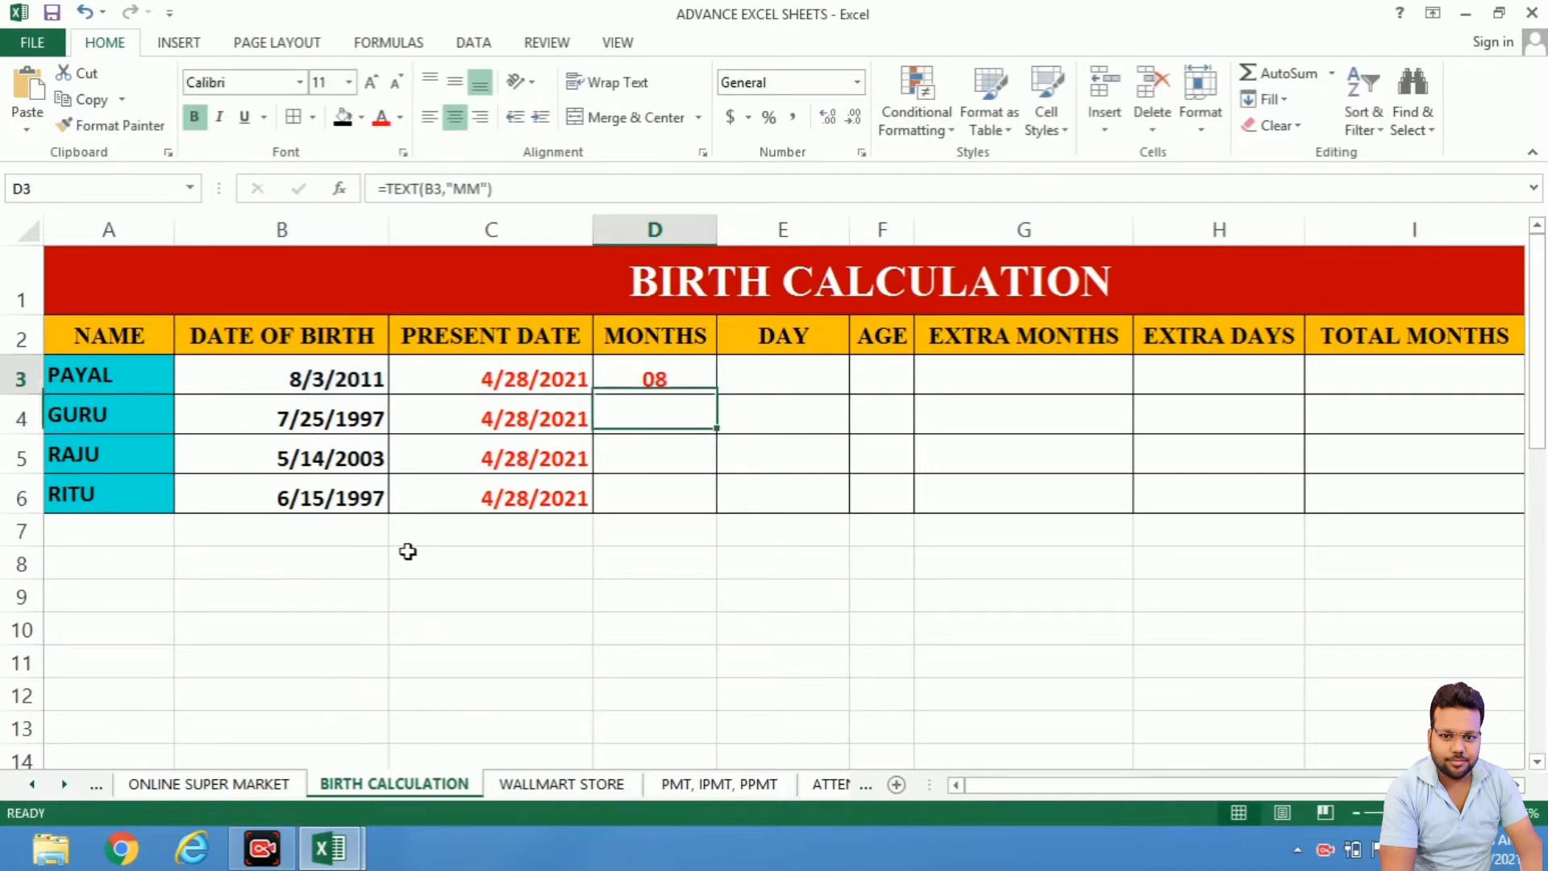
pyautogui.press('F2')
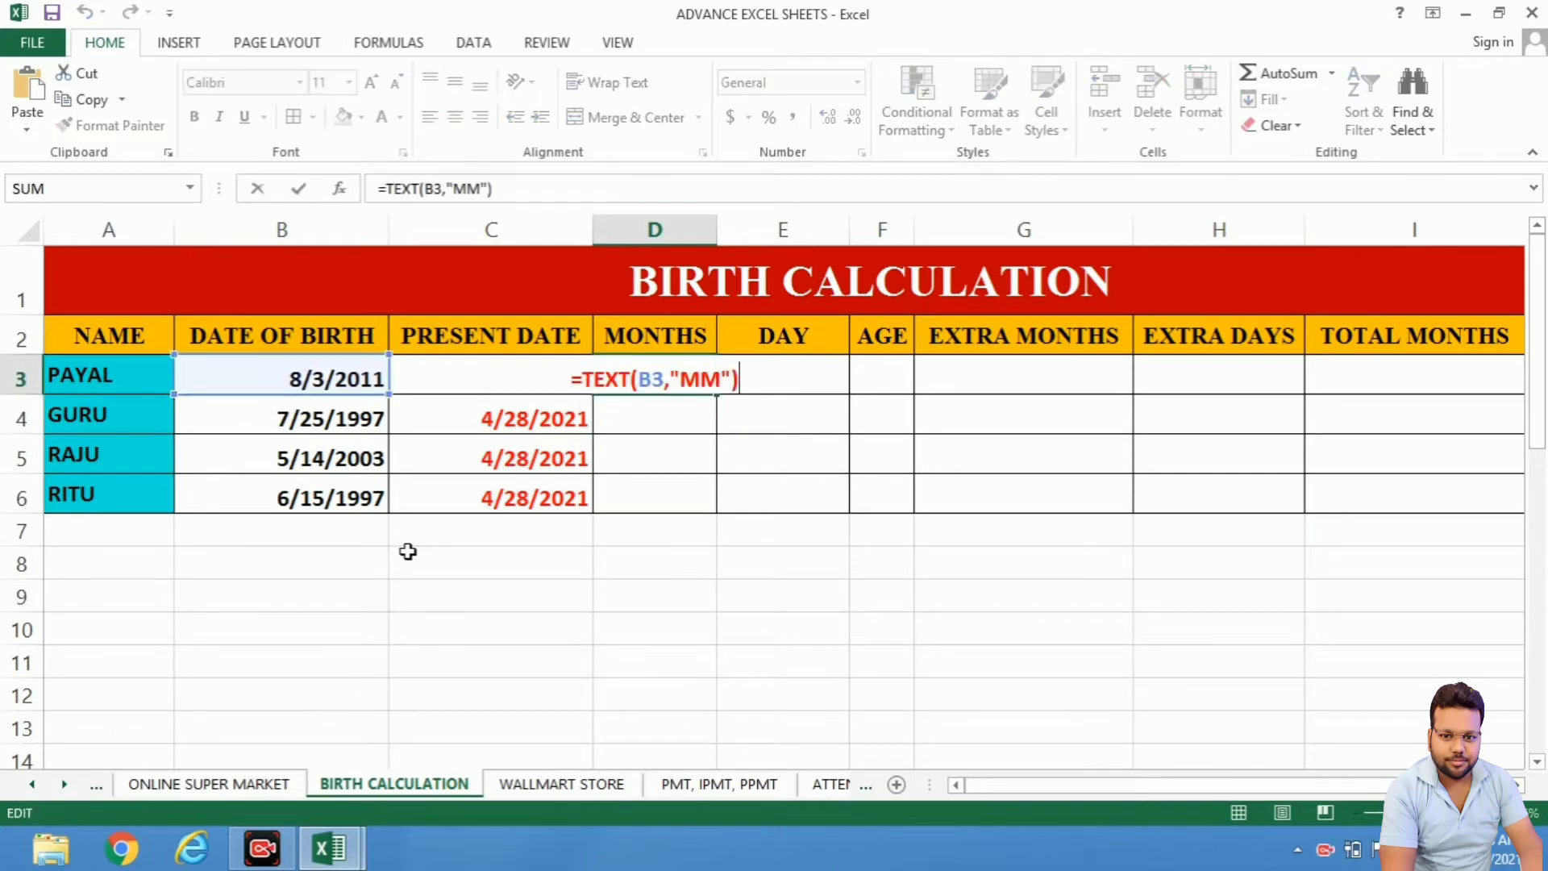
pyautogui.click(720, 379)
pyautogui.write('M')
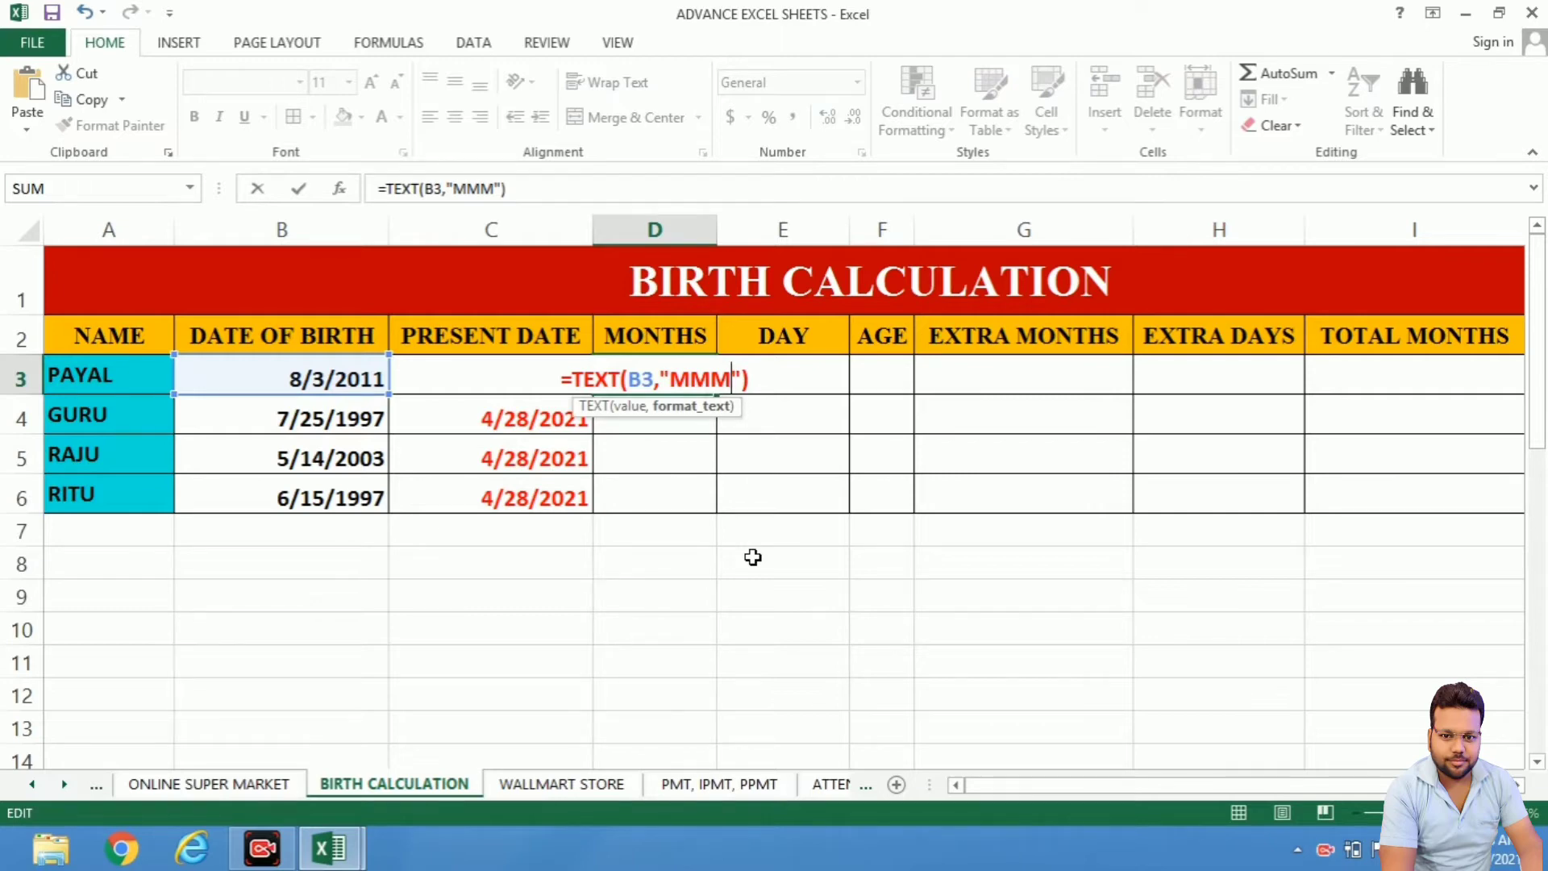
pyautogui.press('Return')
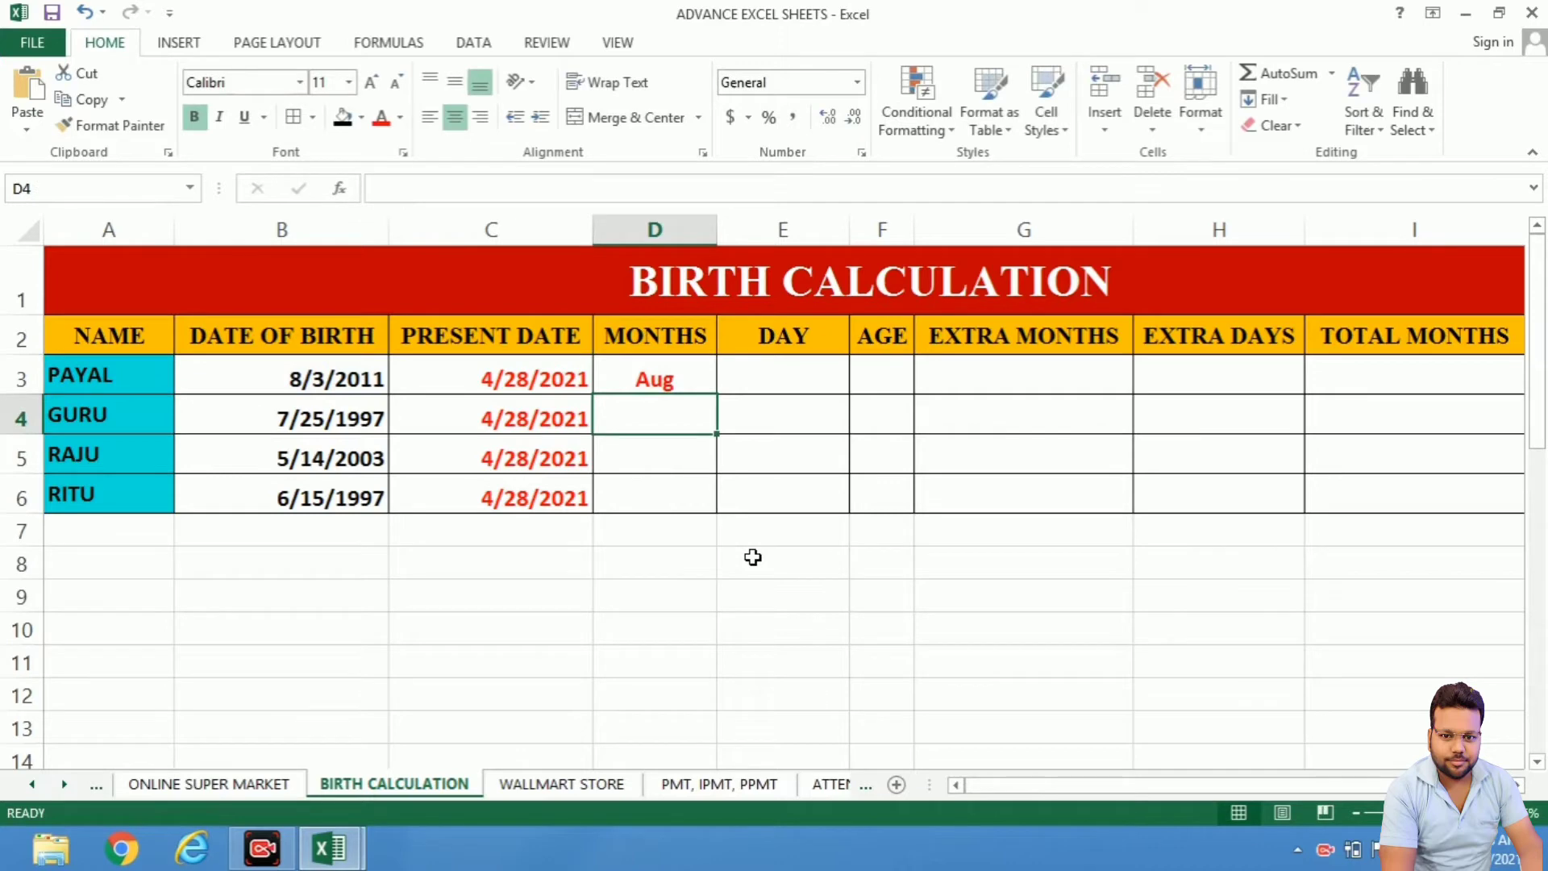
# - Edit the D3 formula to =TEXT(B3,"MMMM") to return the full birth month name
pyautogui.press('Up')
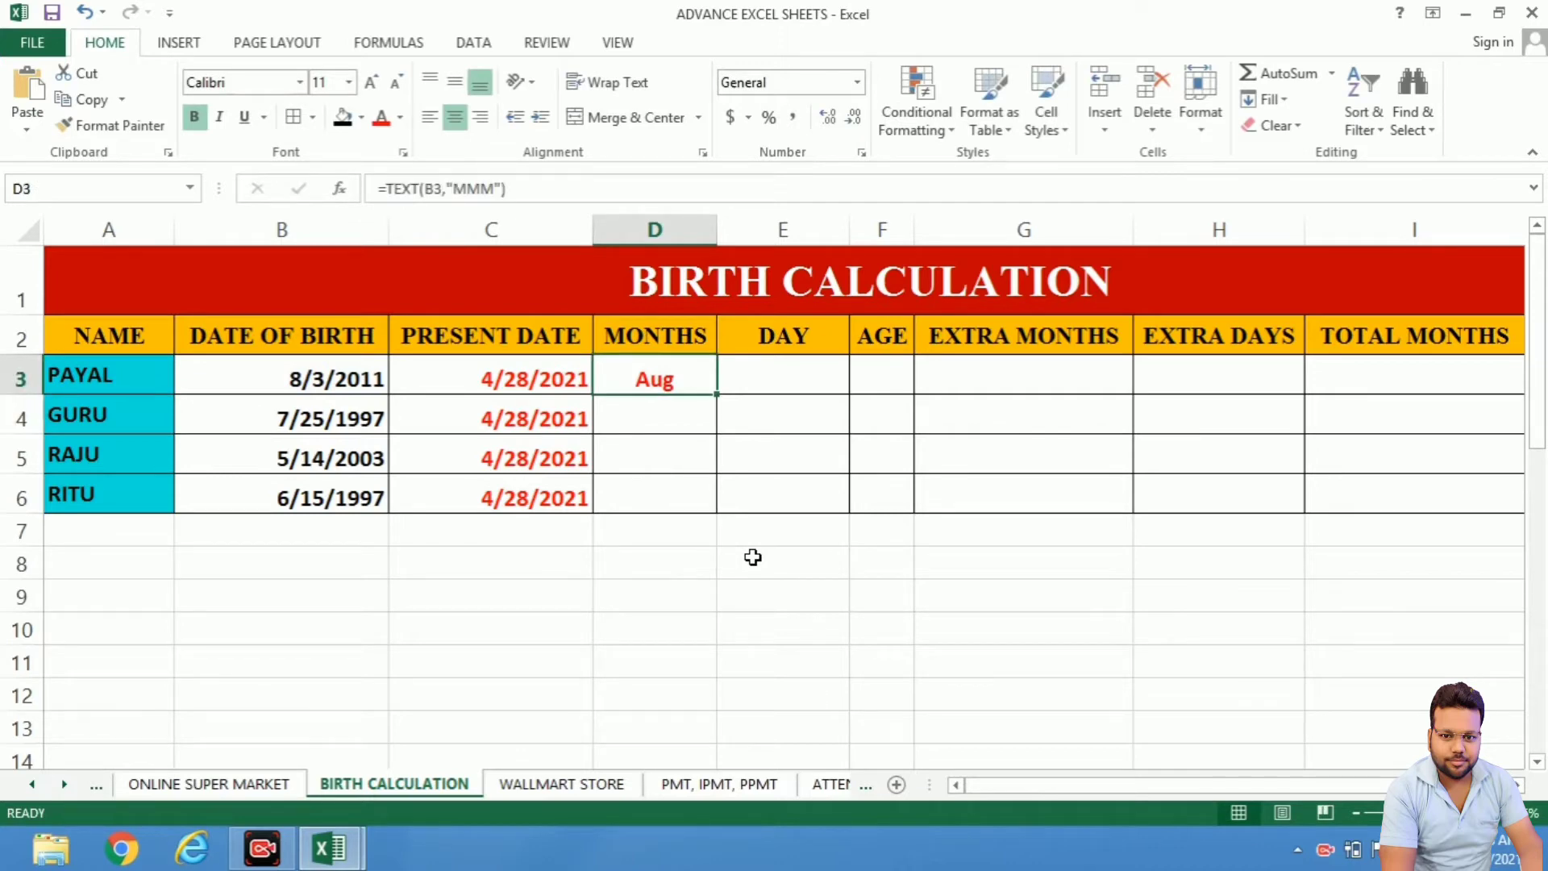
pyautogui.press('F2')
pyautogui.press('Left')
pyautogui.press('Left')
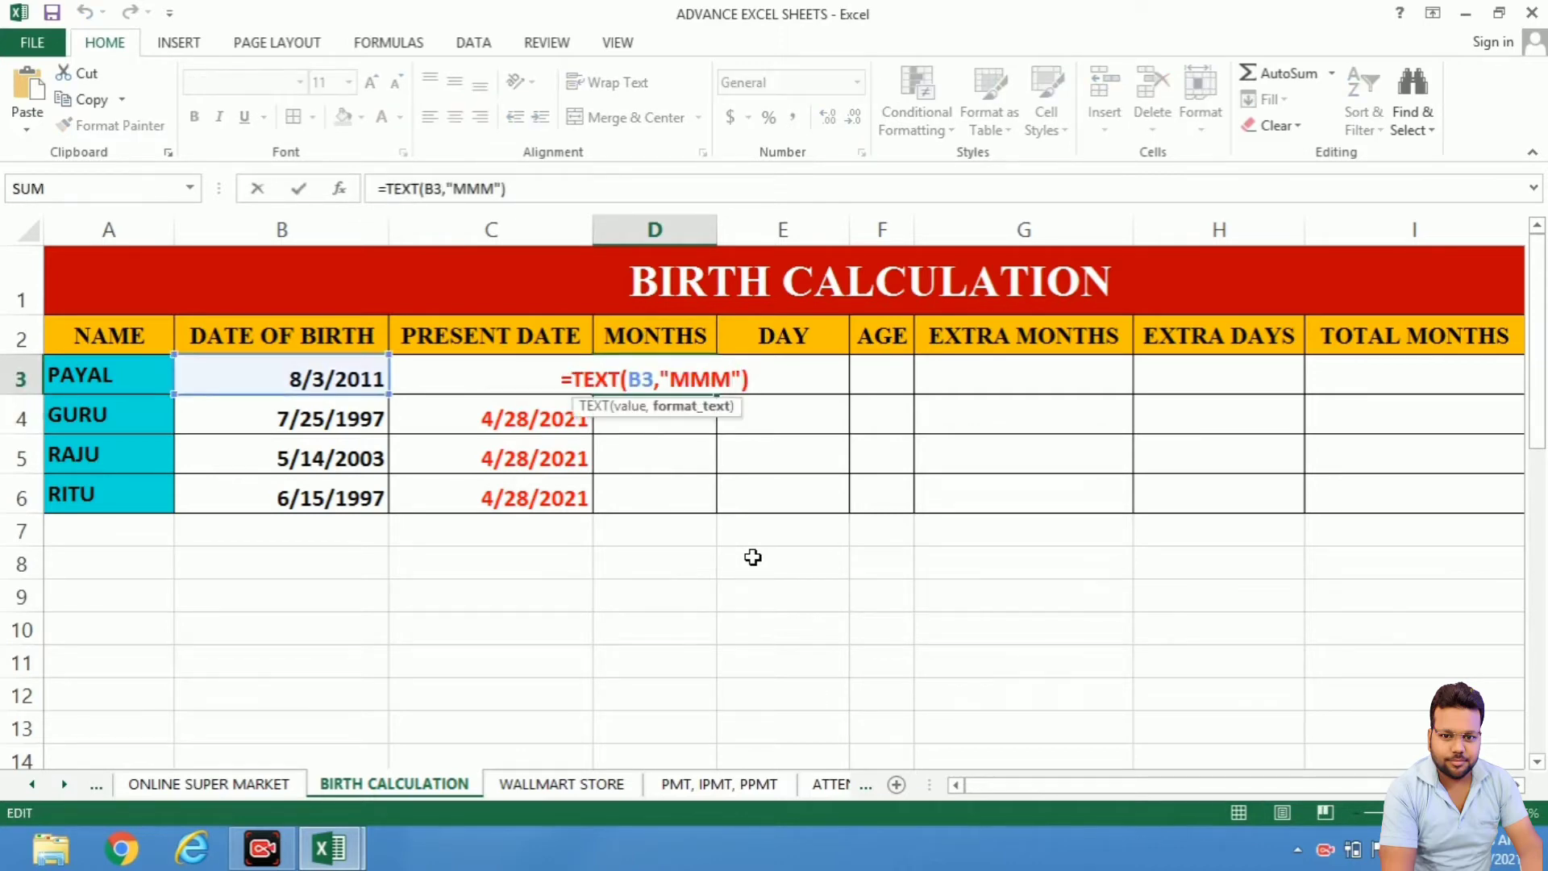
pyautogui.write('M')
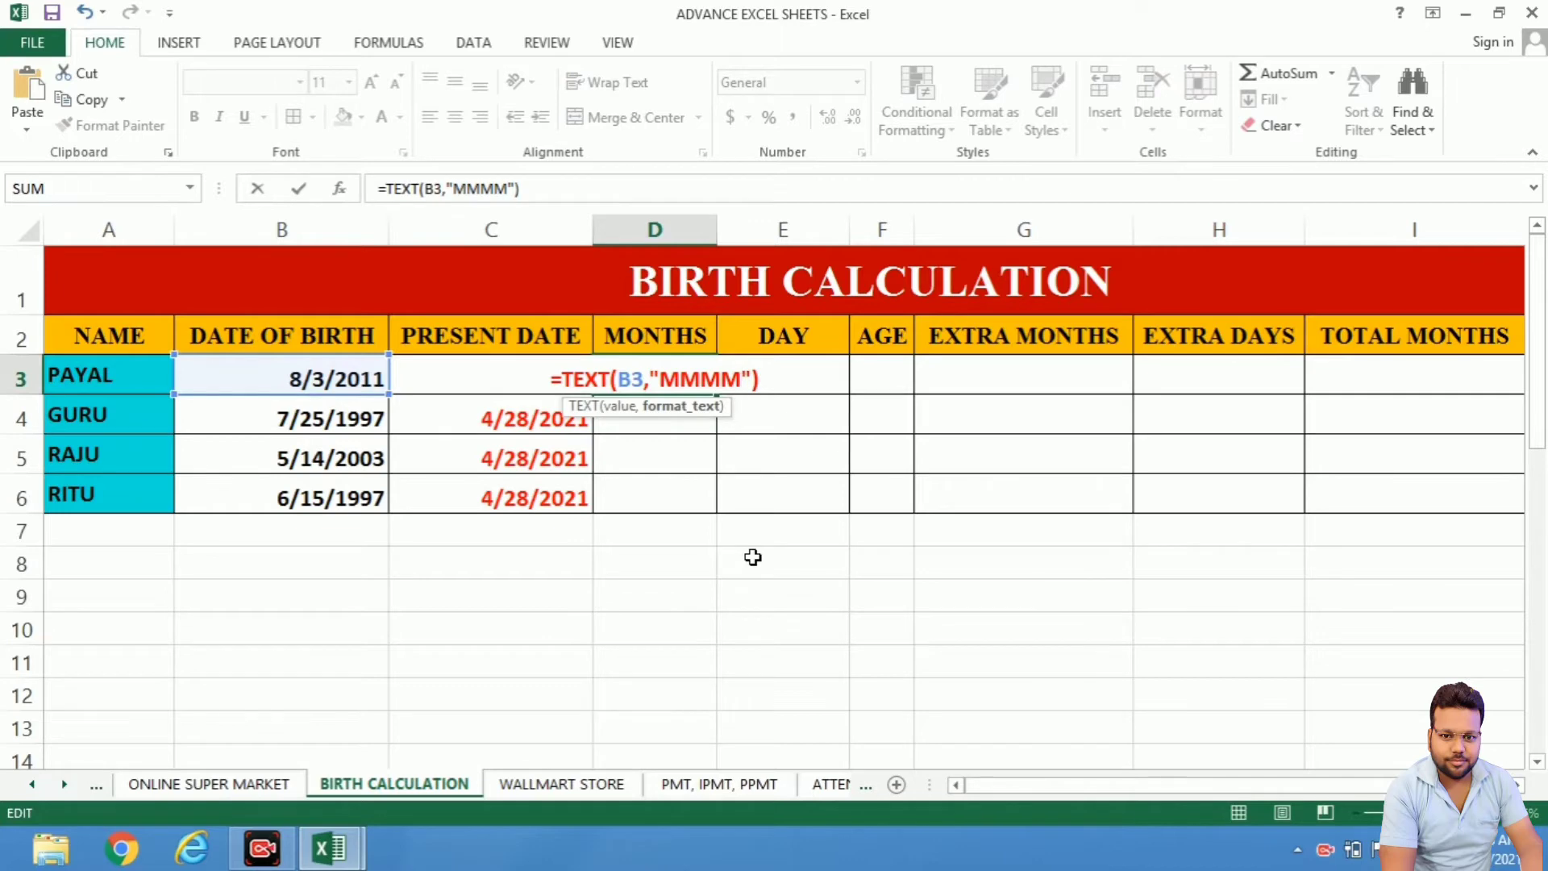
pyautogui.press('Return')
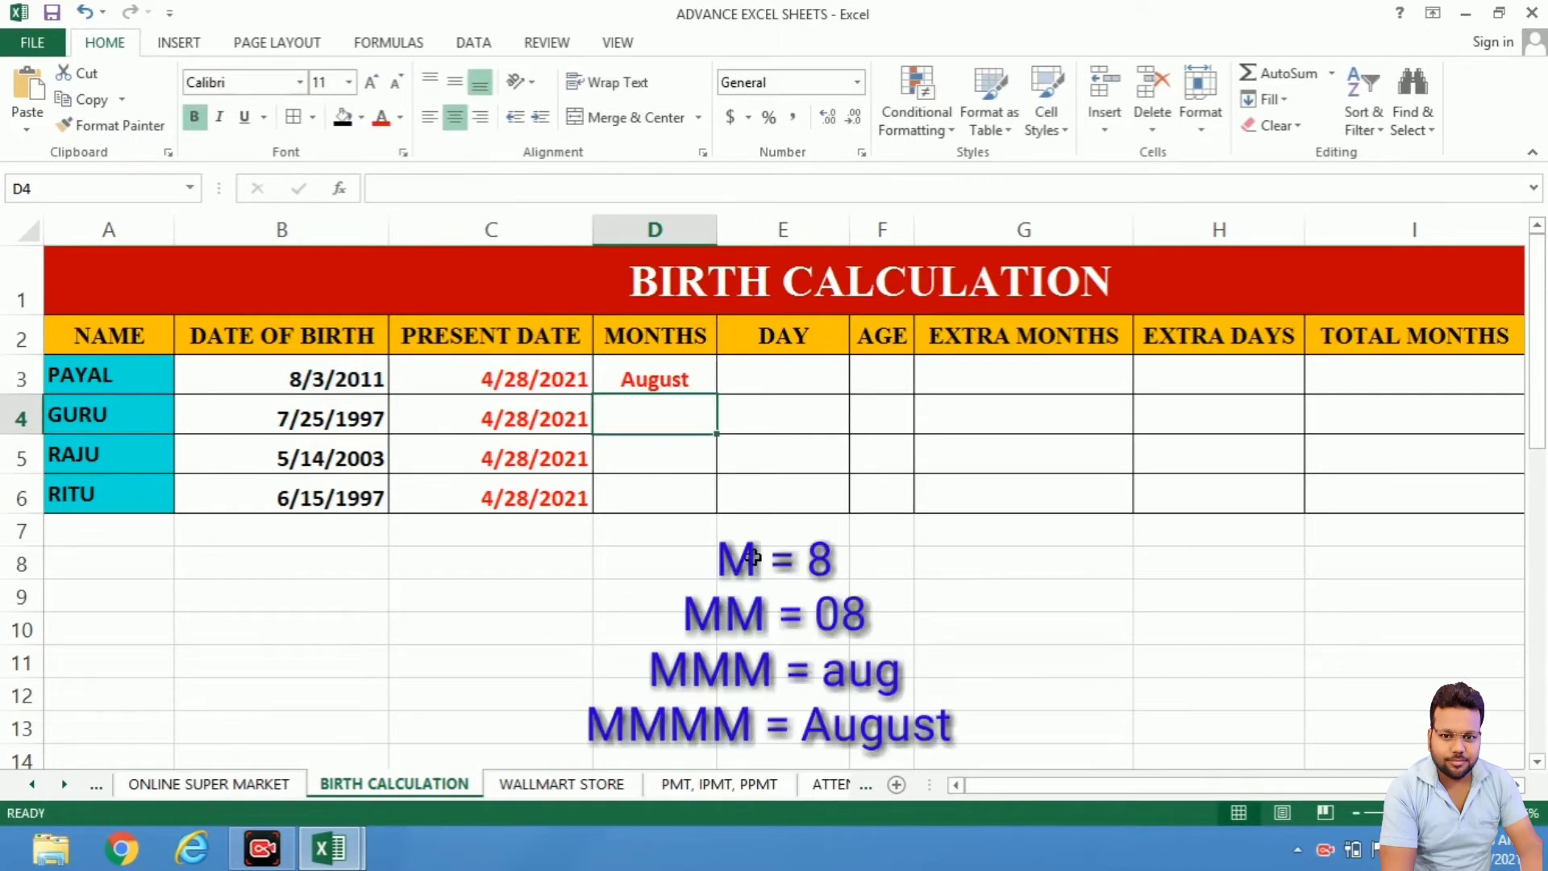
# - Fill the month formula in D3 down through D6 in the Months column
pyautogui.press('Up')
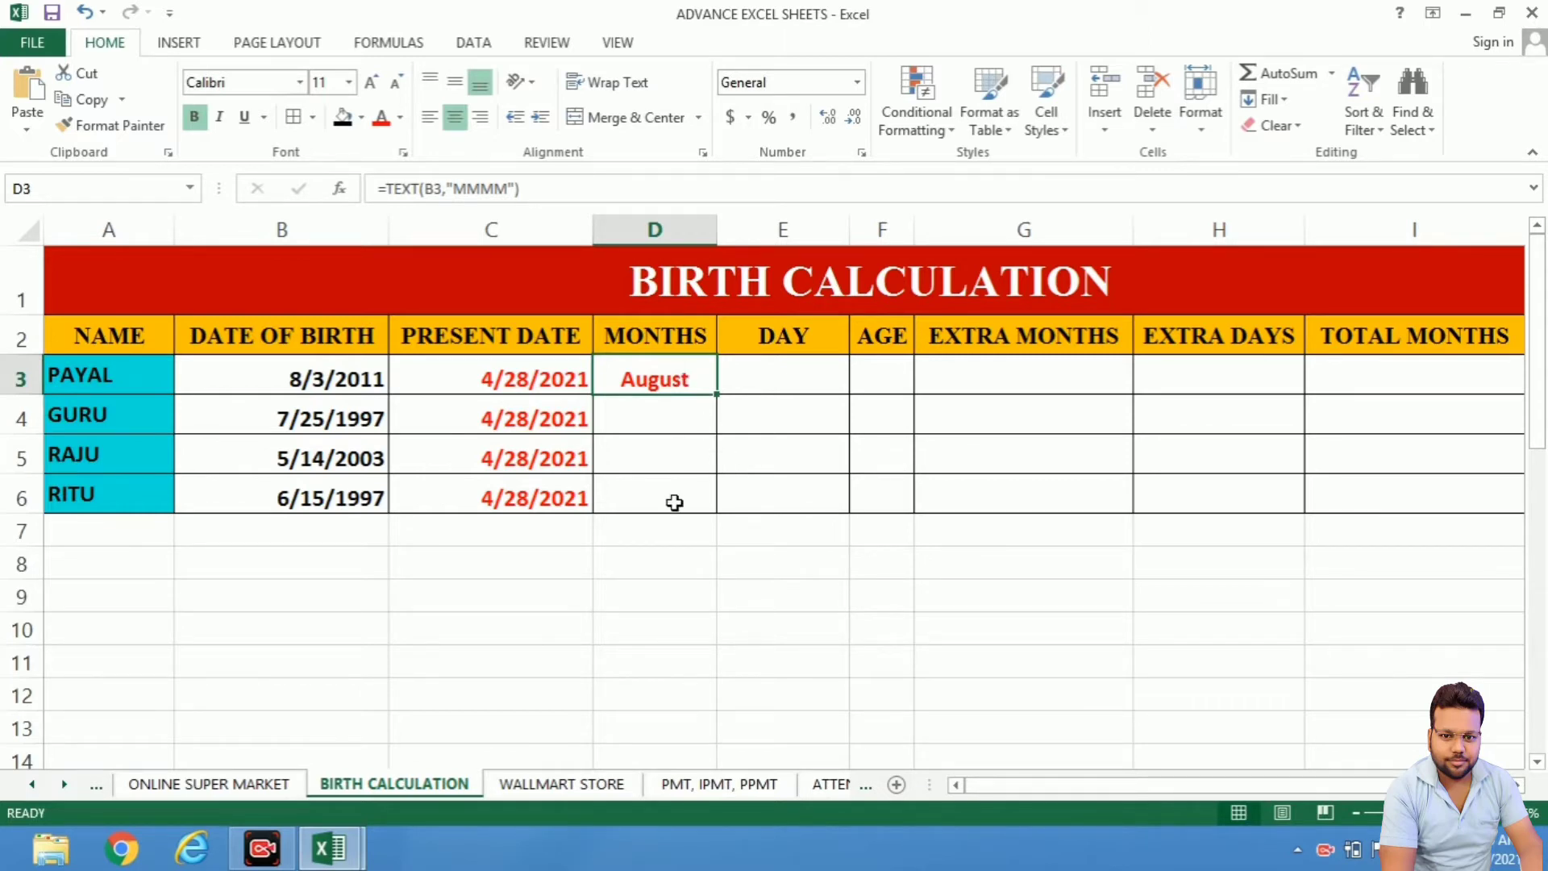
pyautogui.moveTo(714, 394); pyautogui.dragTo(712, 507)
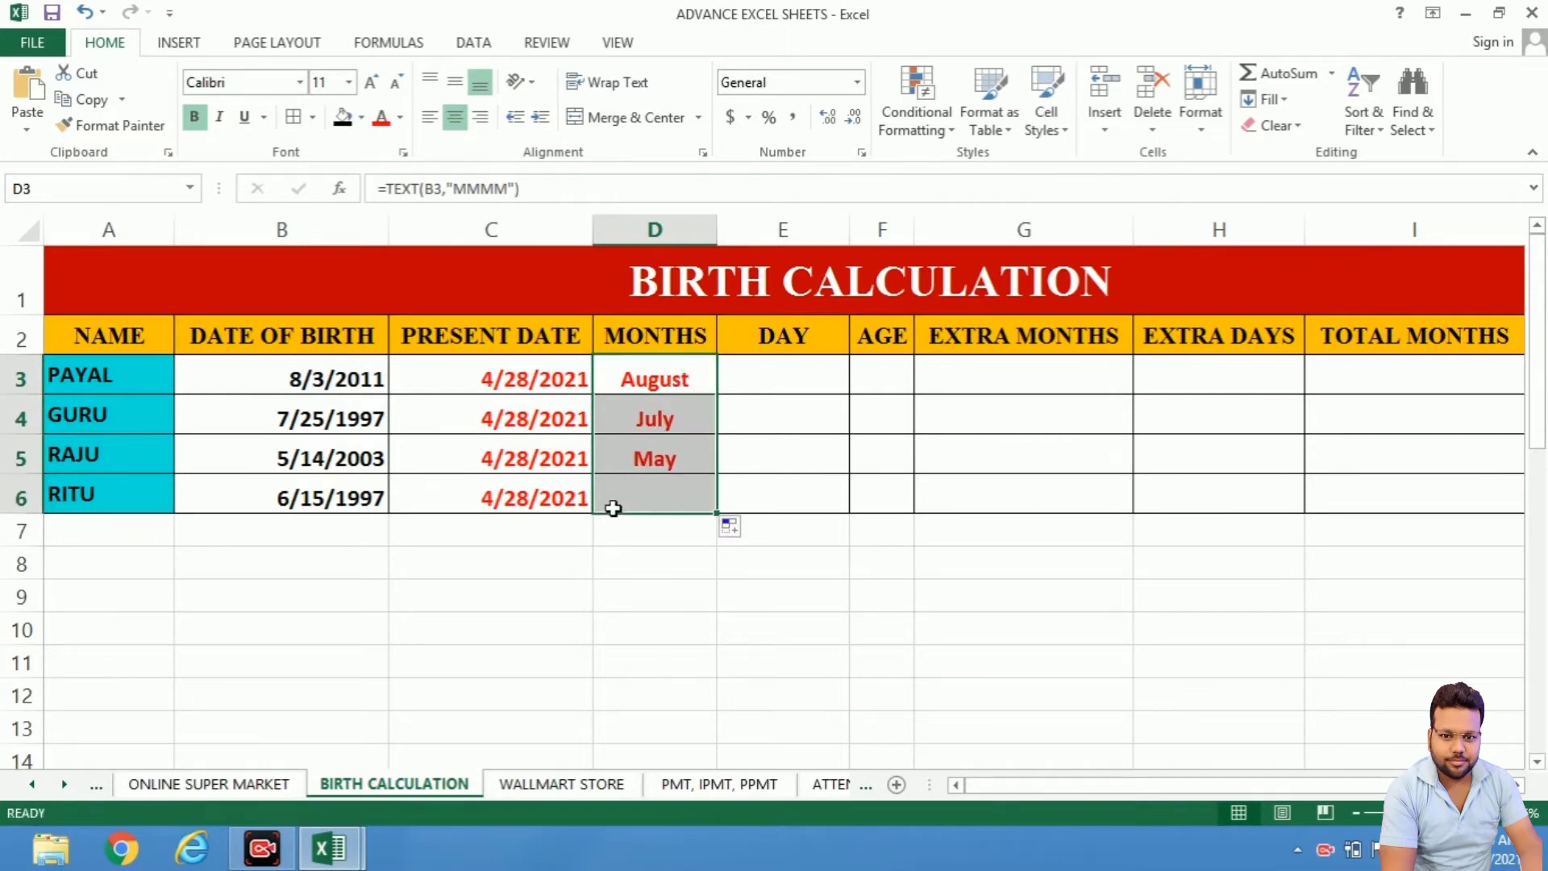
pyautogui.click(806, 380)
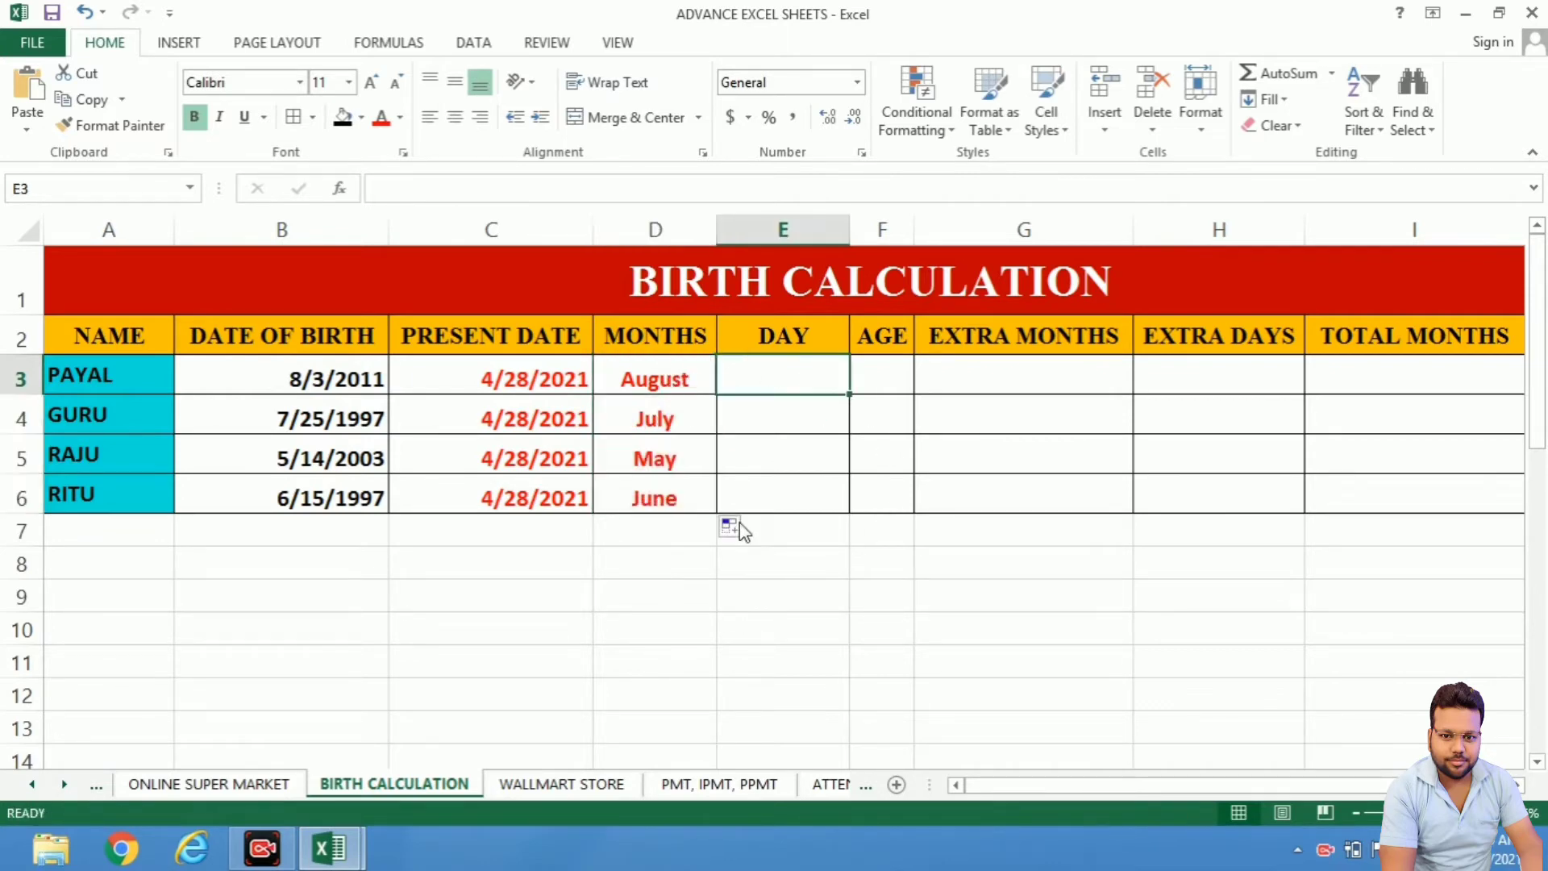
pyautogui.click(682, 390)
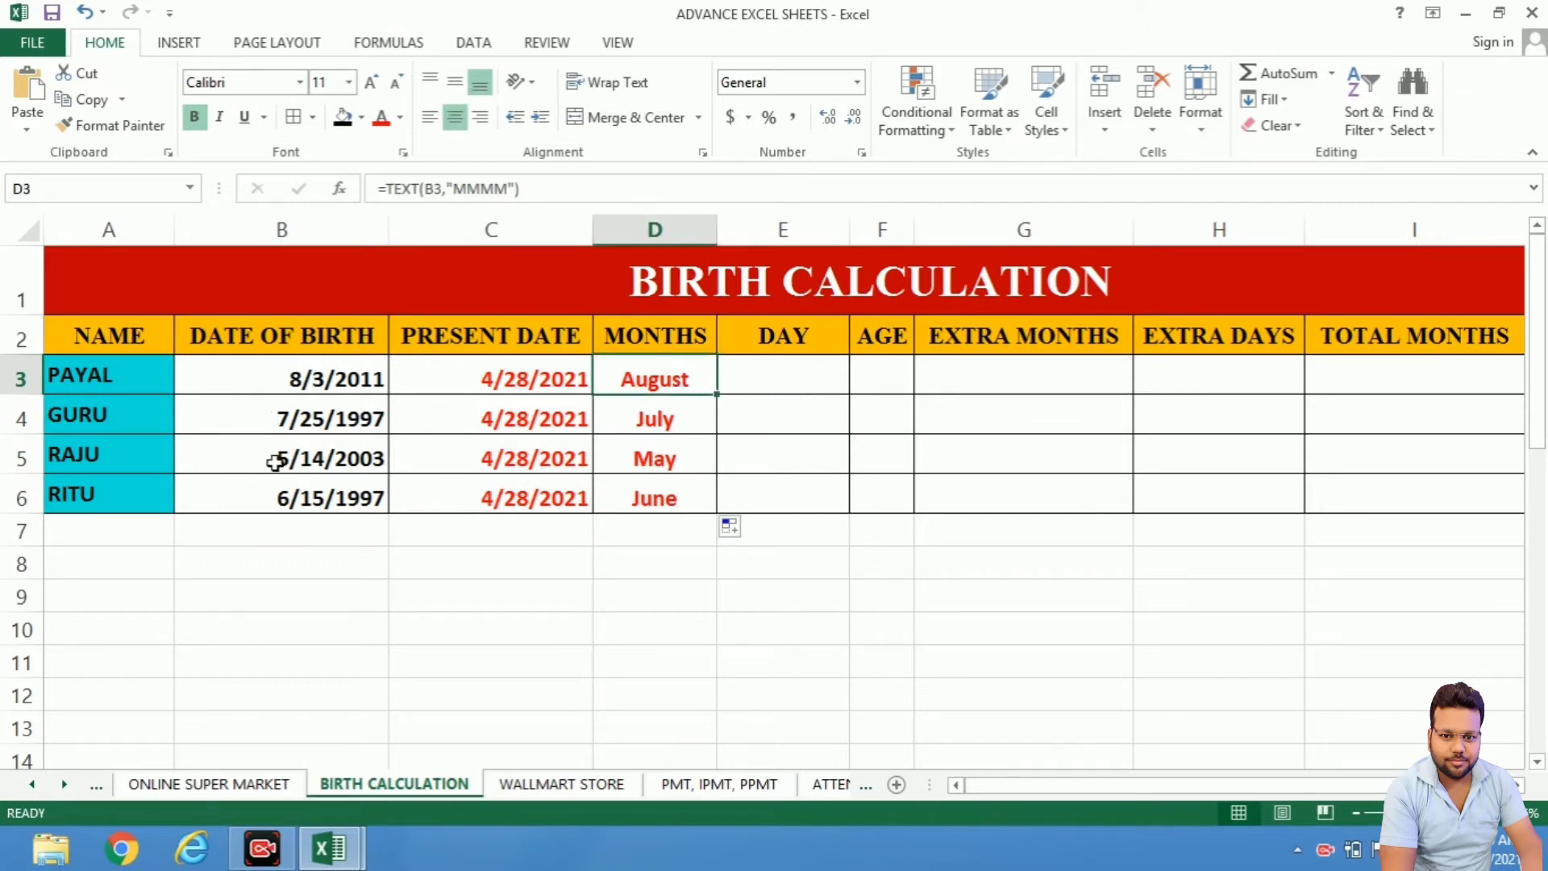
# - Enter =TEXT(B3,"DDDD") in the Day cell E3 to extract the full weekday name from the date of birth
pyautogui.click(779, 377)
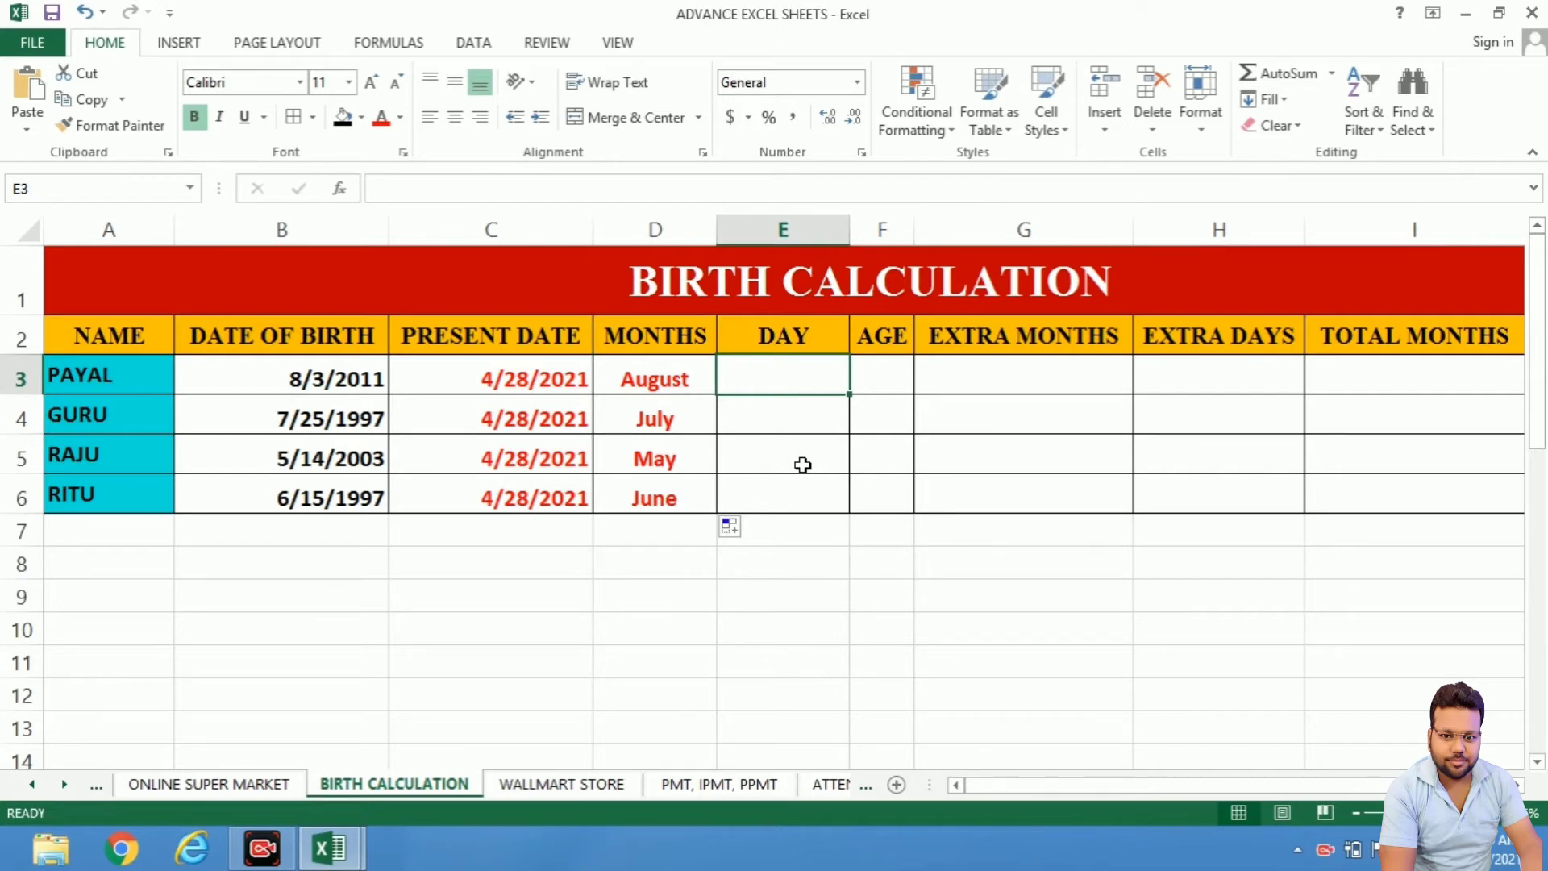
pyautogui.write('=')
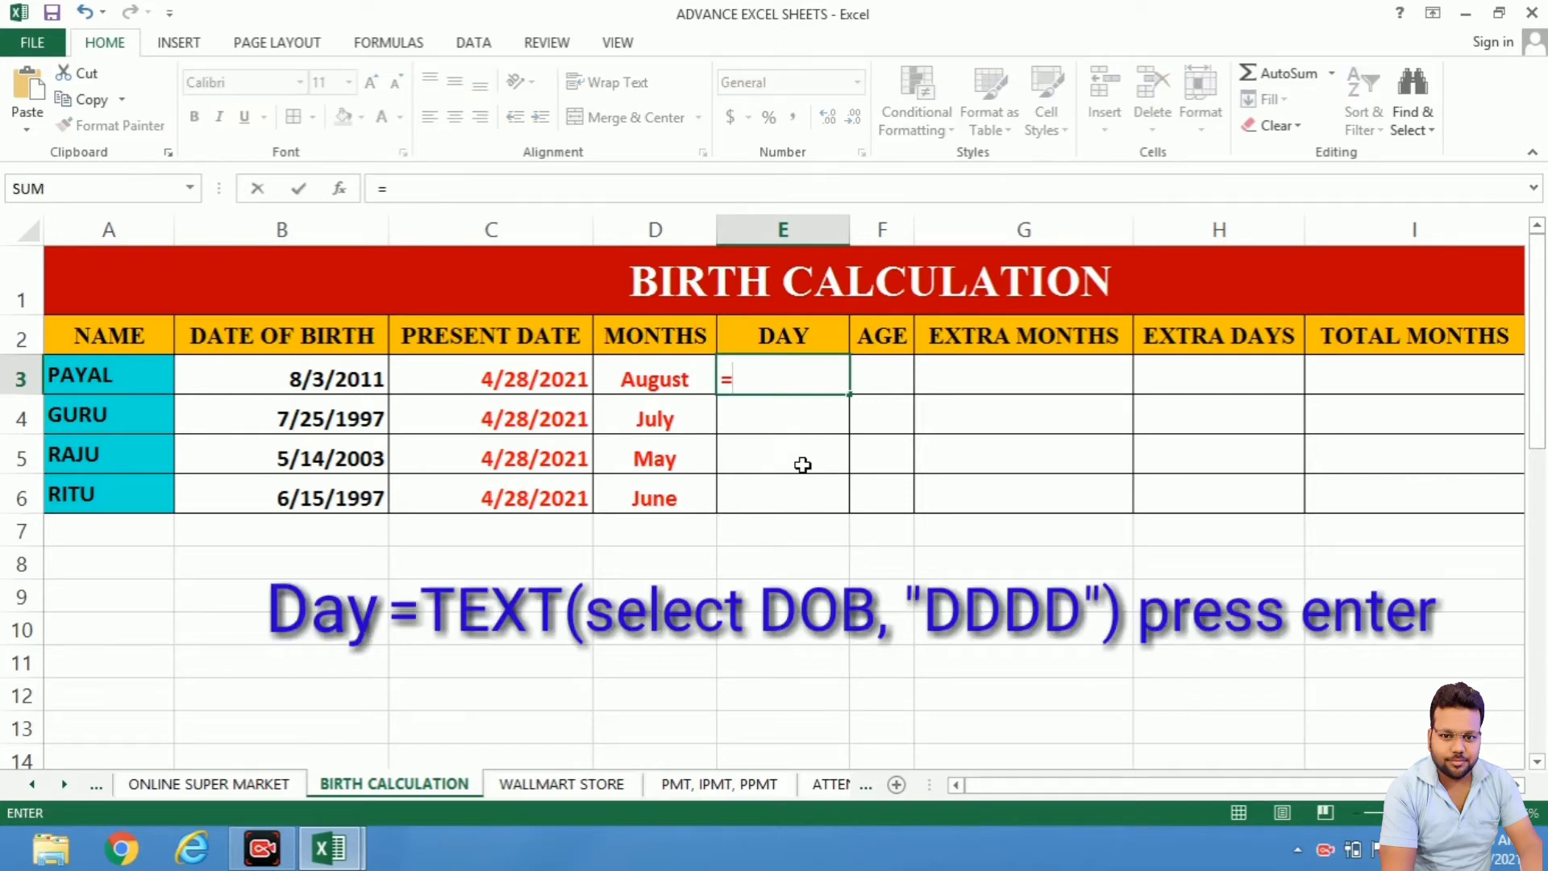
pyautogui.write('TEXT')
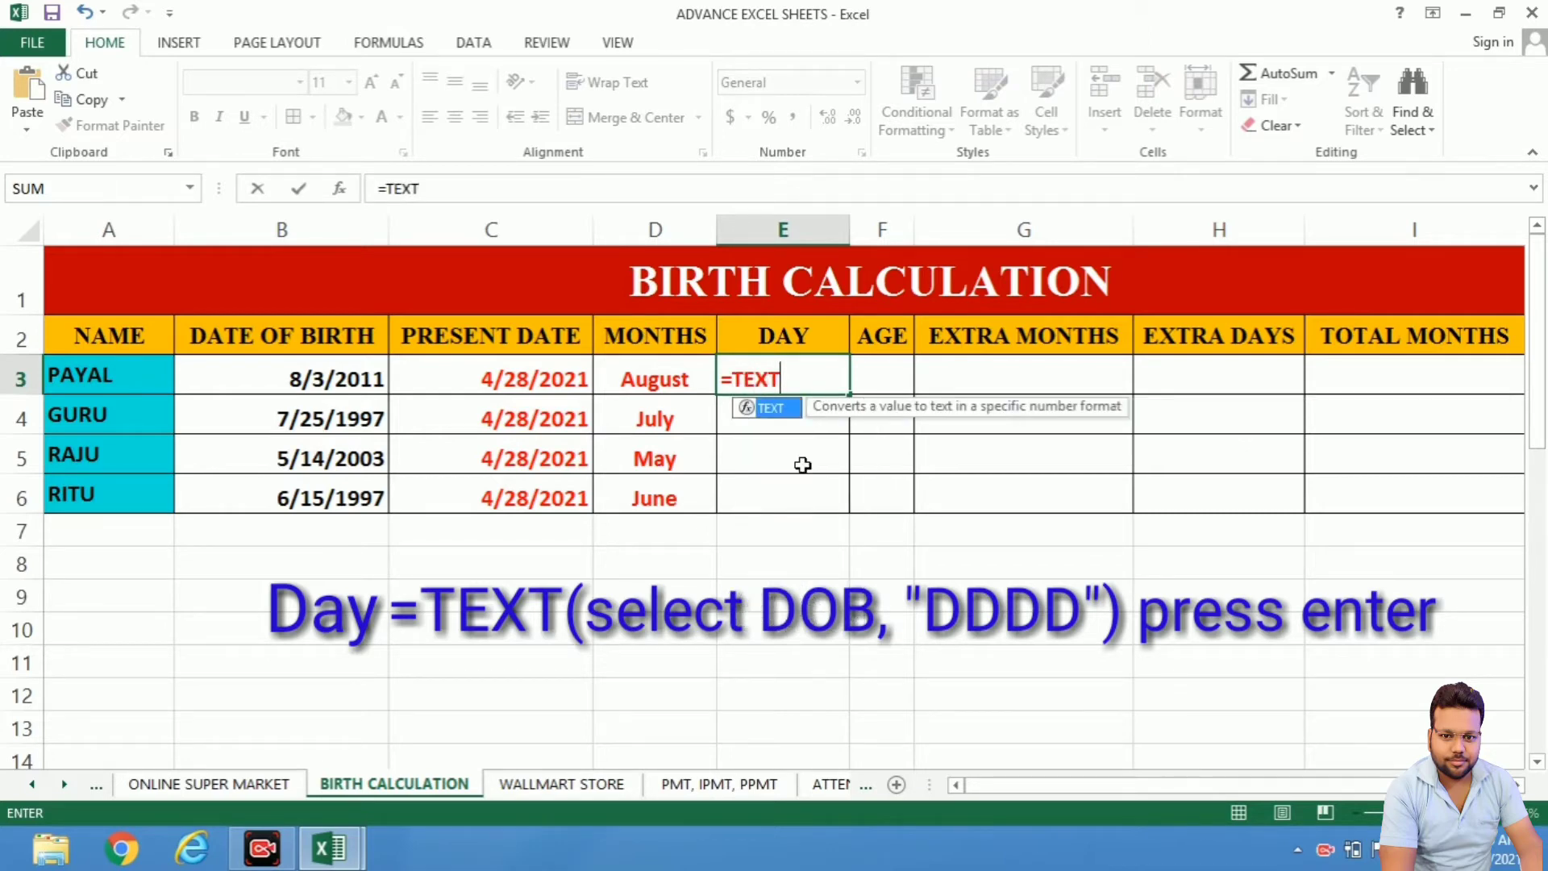
pyautogui.write('(')
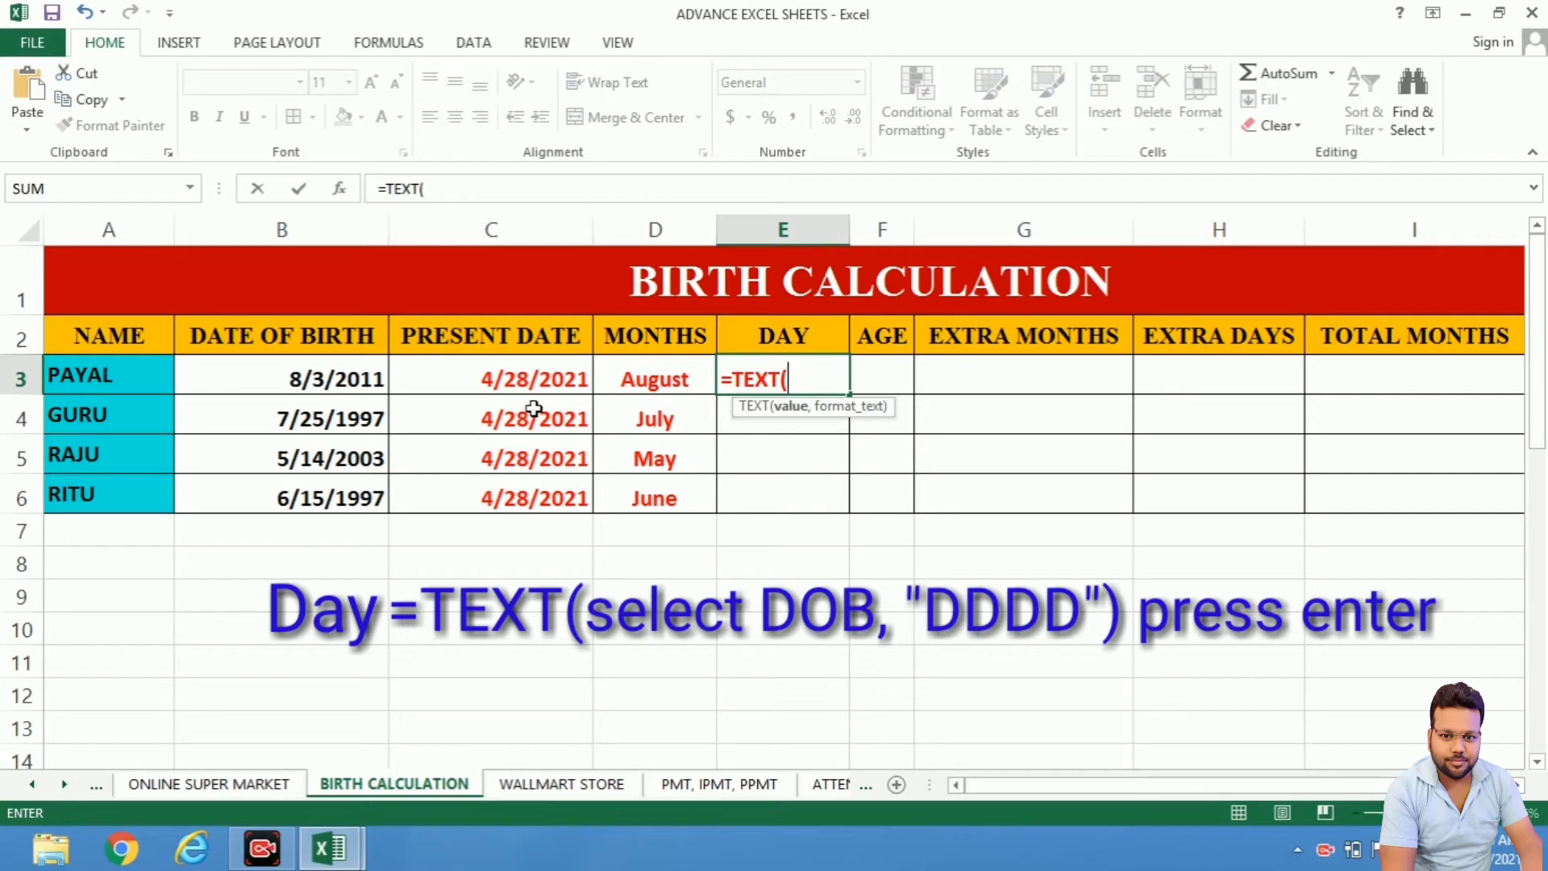
pyautogui.click(334, 379)
pyautogui.write(',')
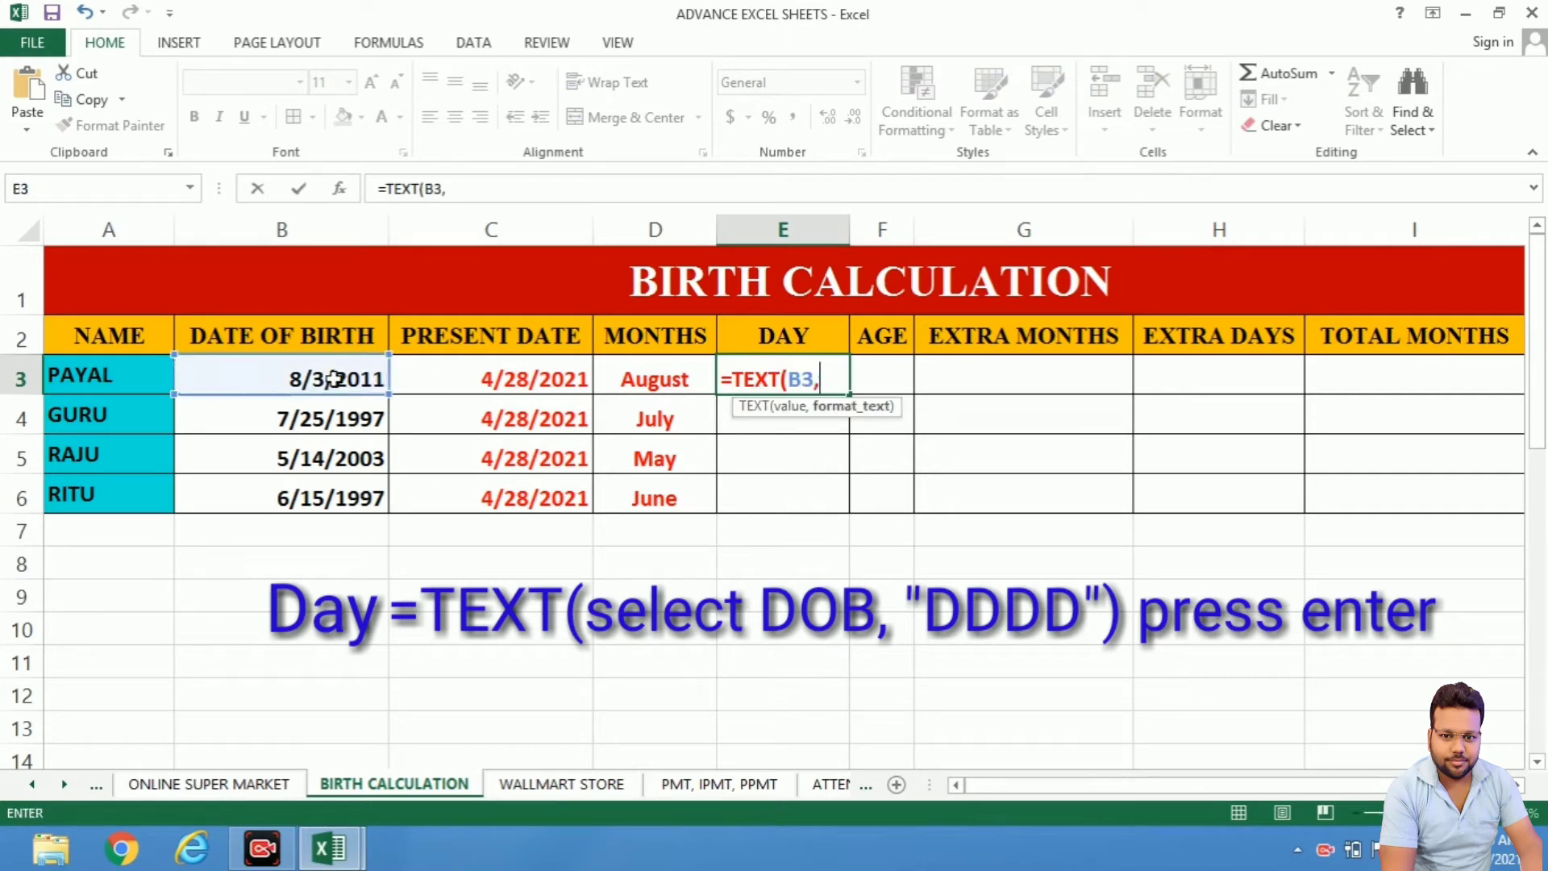
pyautogui.write('"')
pyautogui.write('DDDD')
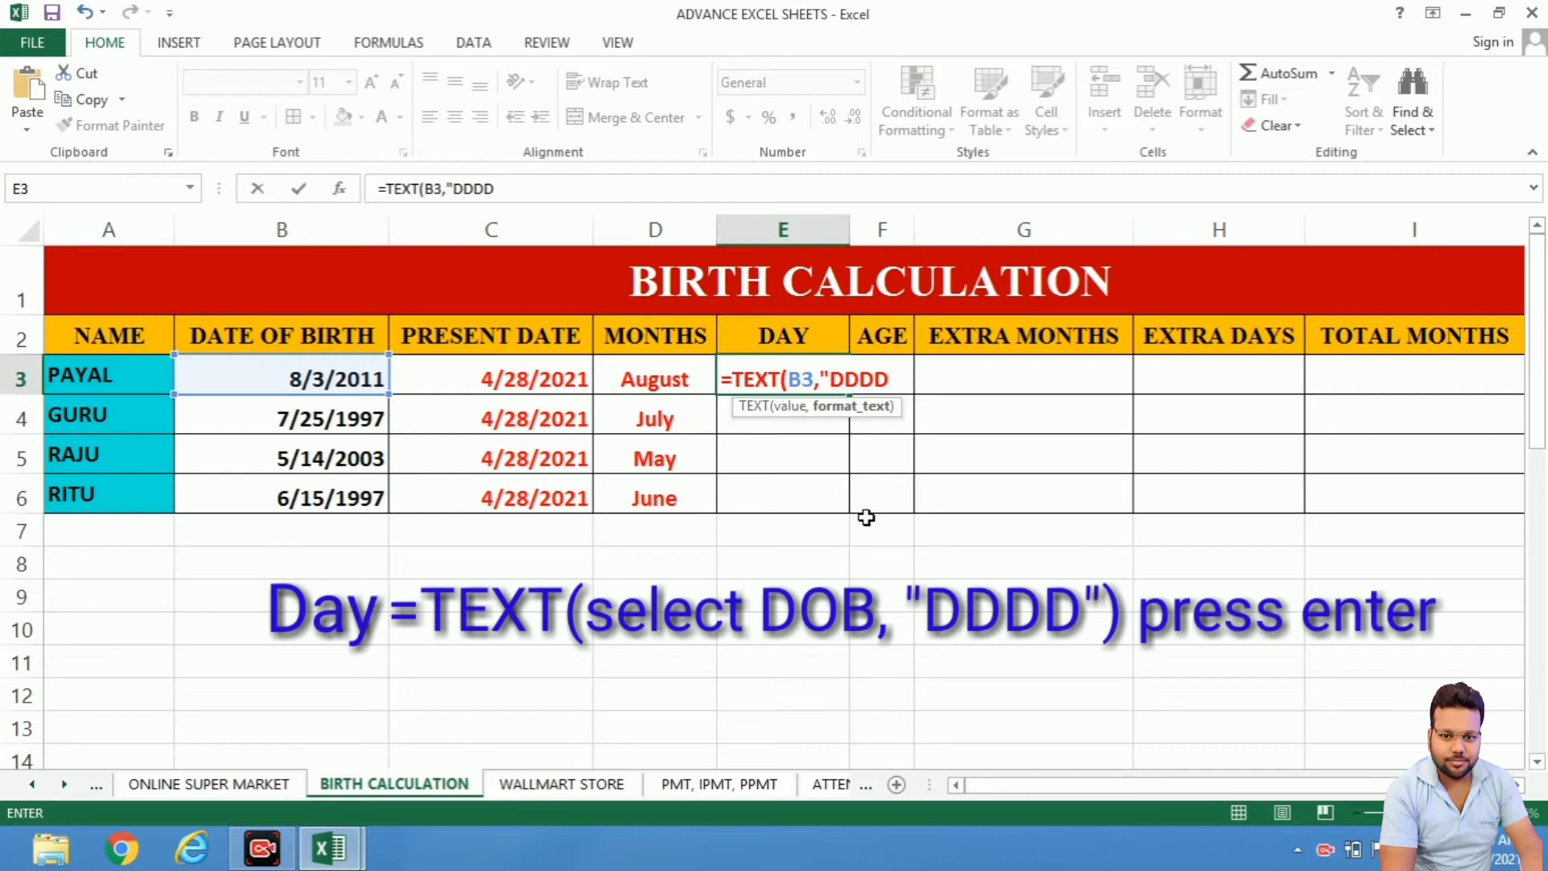
pyautogui.write('")')
pyautogui.press('Return')
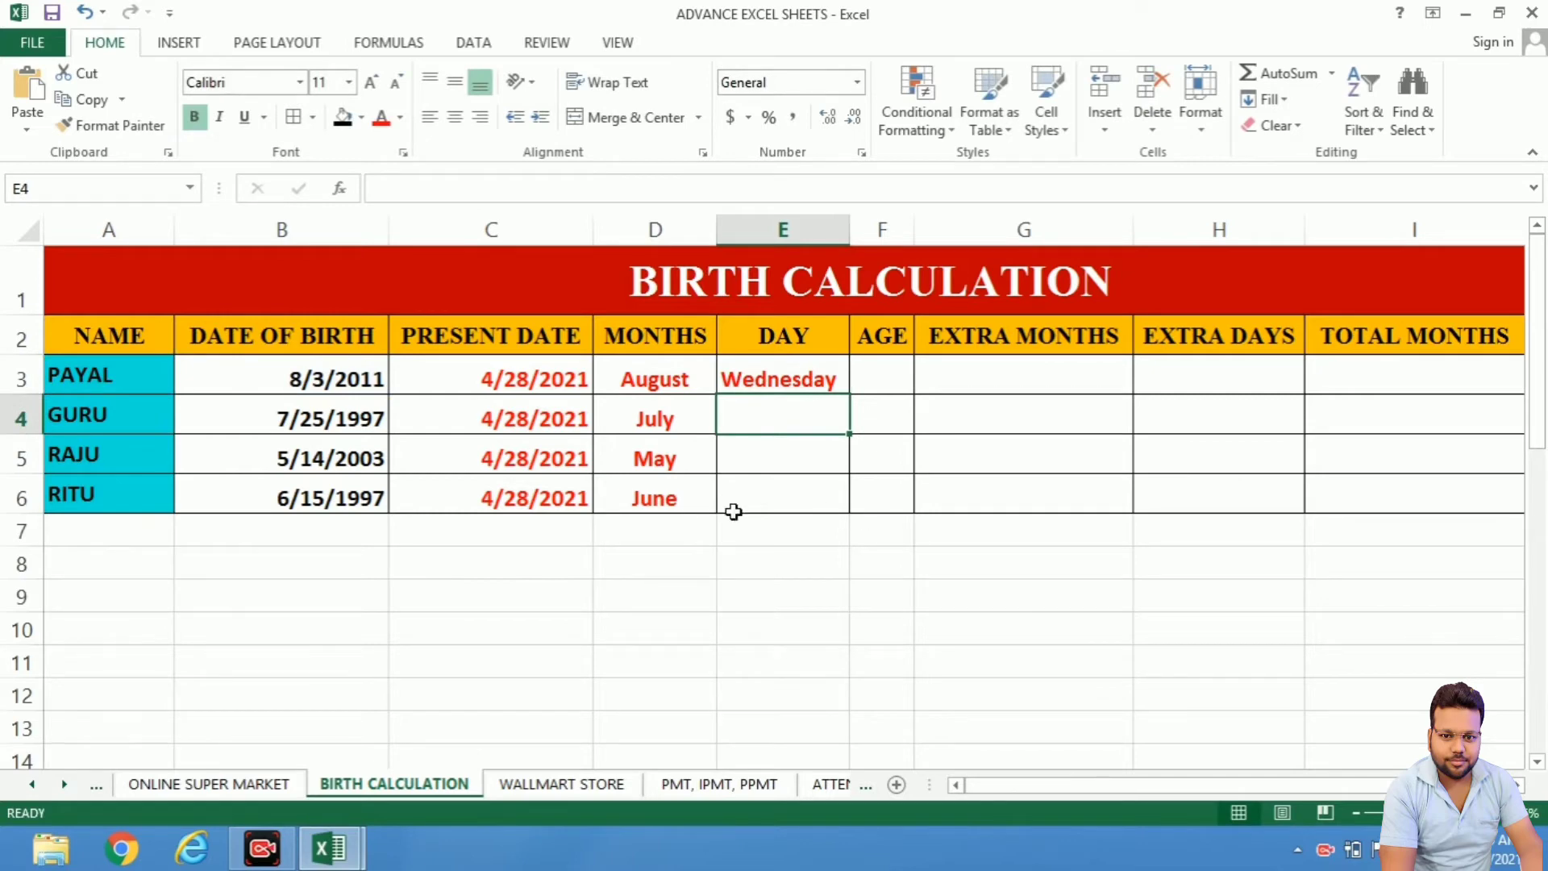
pyautogui.click(48, 380)
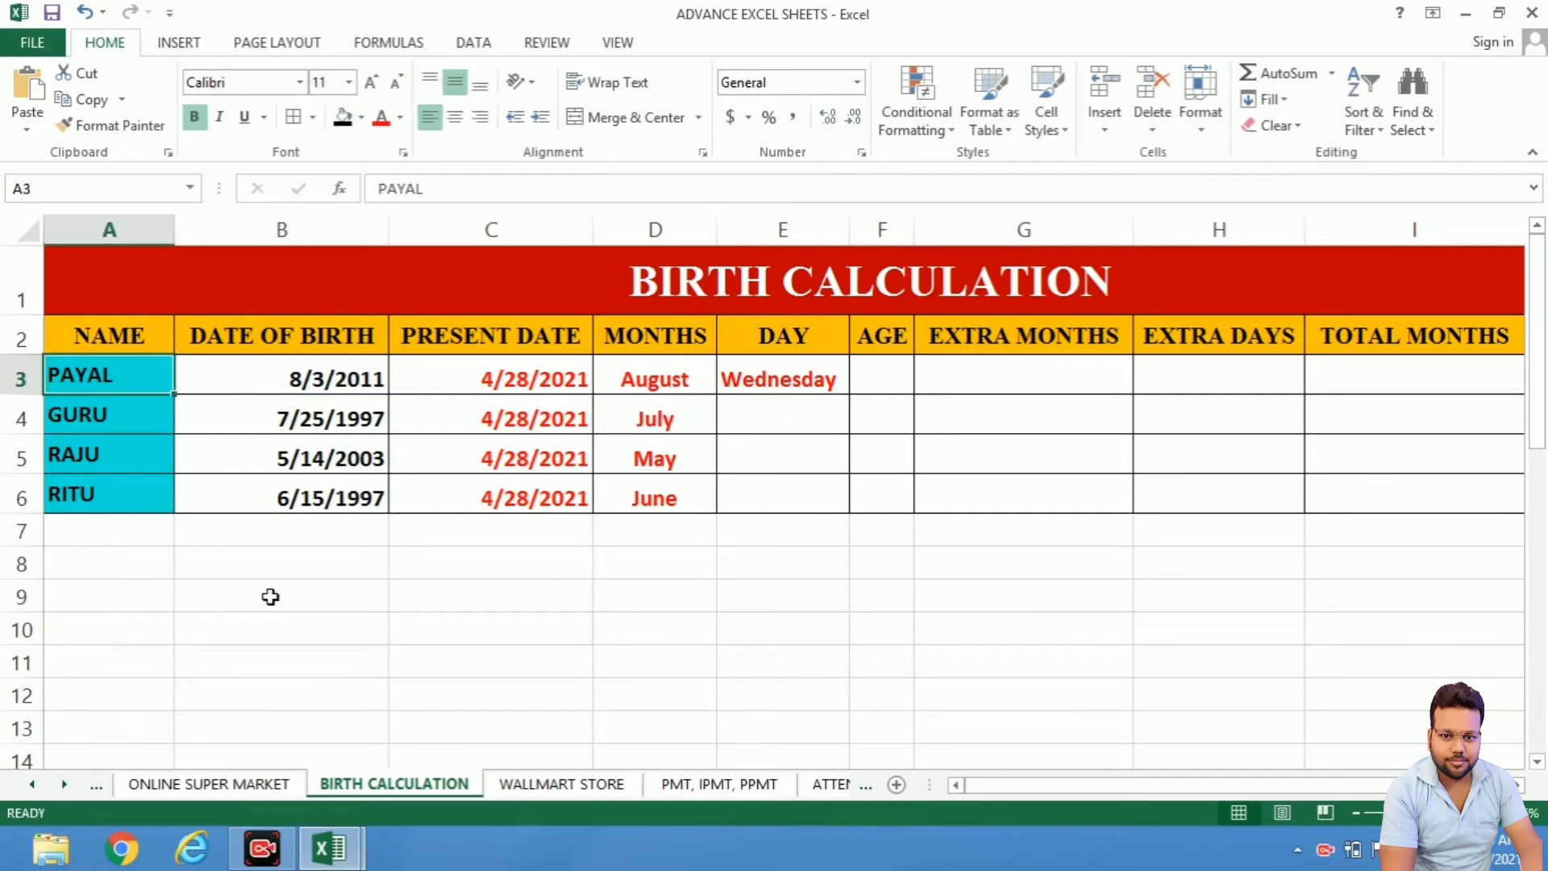
pyautogui.click(319, 388)
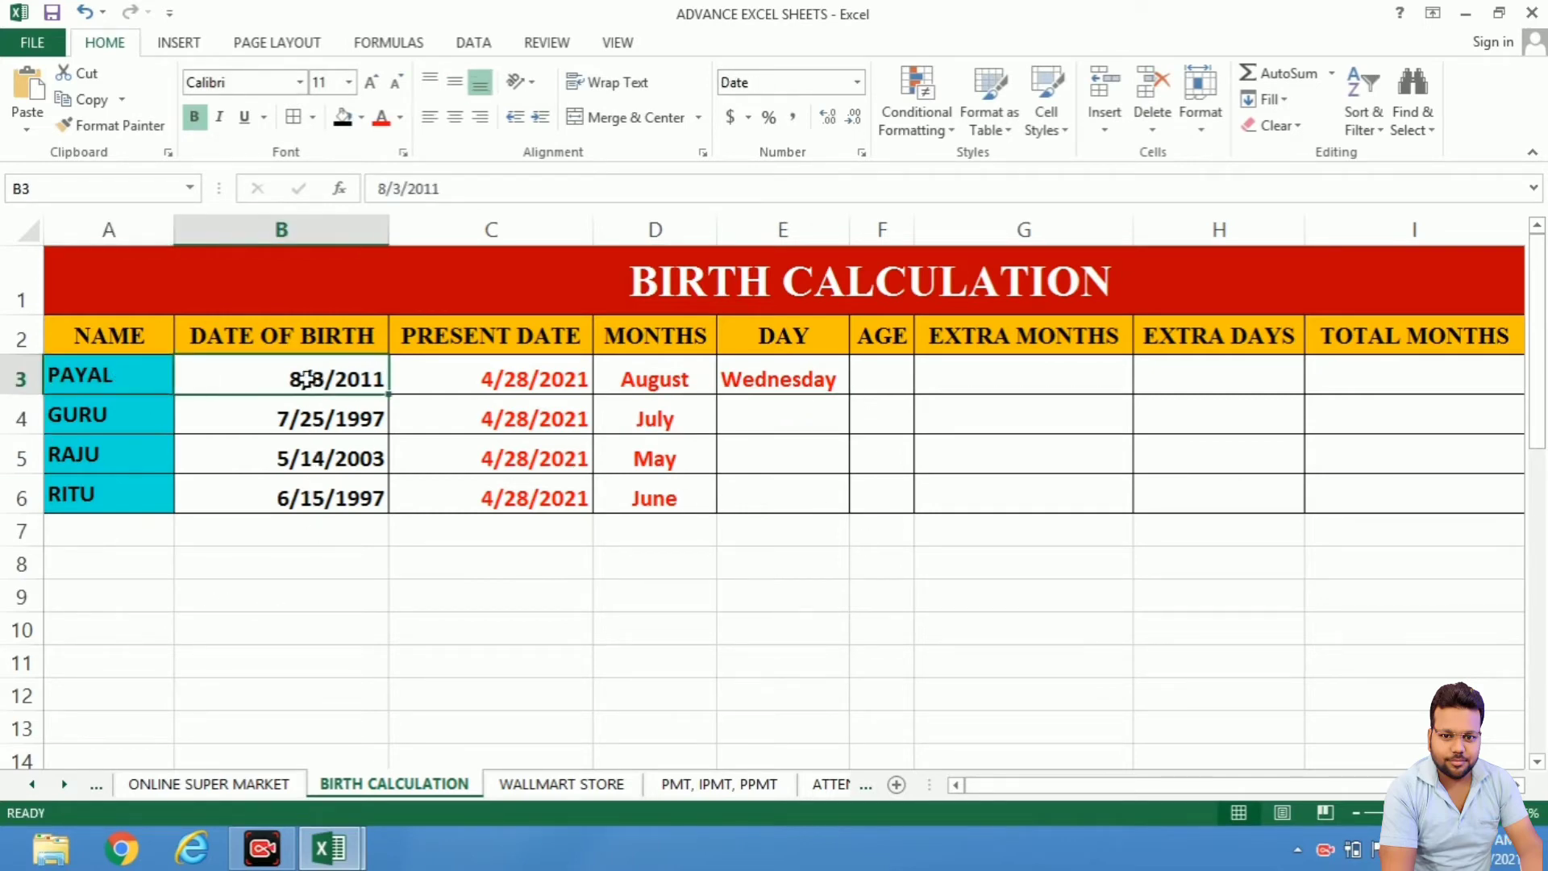
pyautogui.click(830, 375)
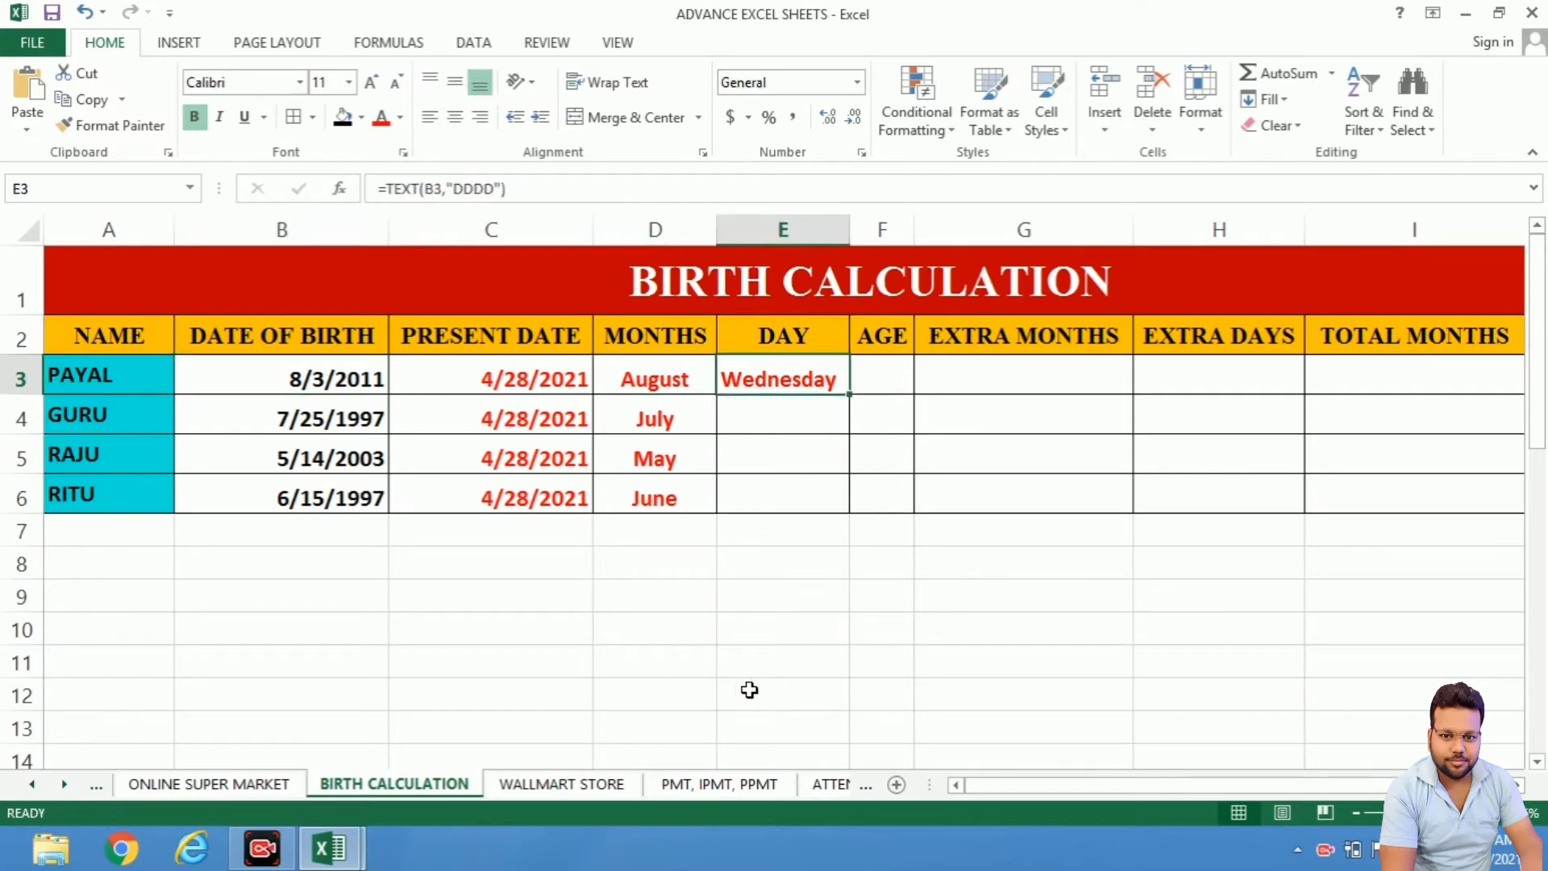
# - Clear the formula in E3 and enter =TEXT(B3,"DDDD") into all Day cells E3 to E6 at once
pyautogui.press('Delete')
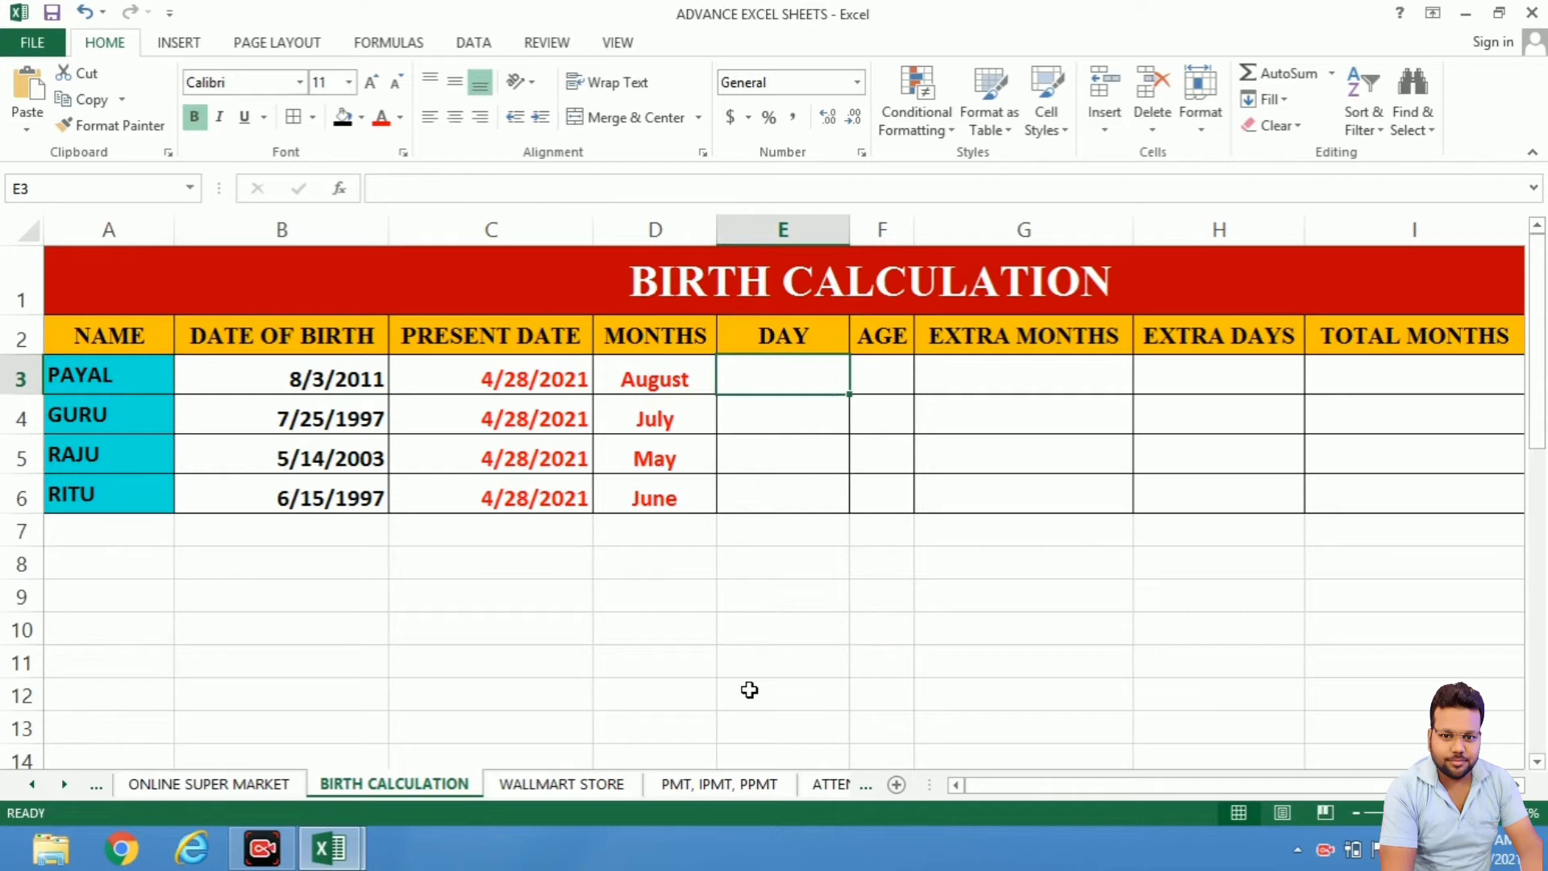
pyautogui.hotkey('shift', 'Down')
pyautogui.hotkey('shift', 'Down')
pyautogui.hotkey('shift', 'Down')
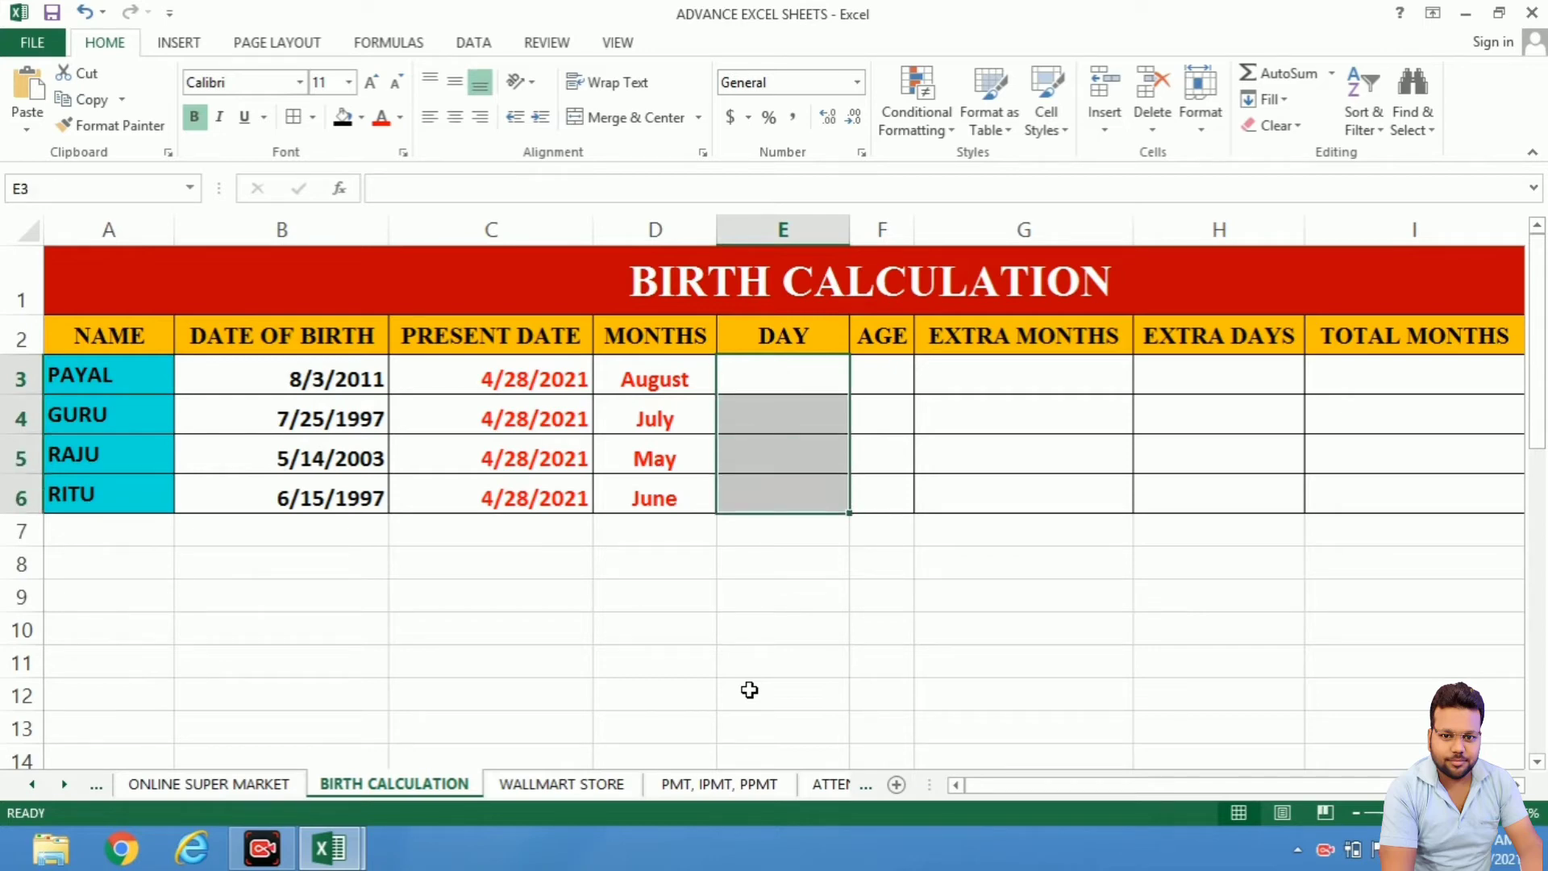
pyautogui.write('=TEXT')
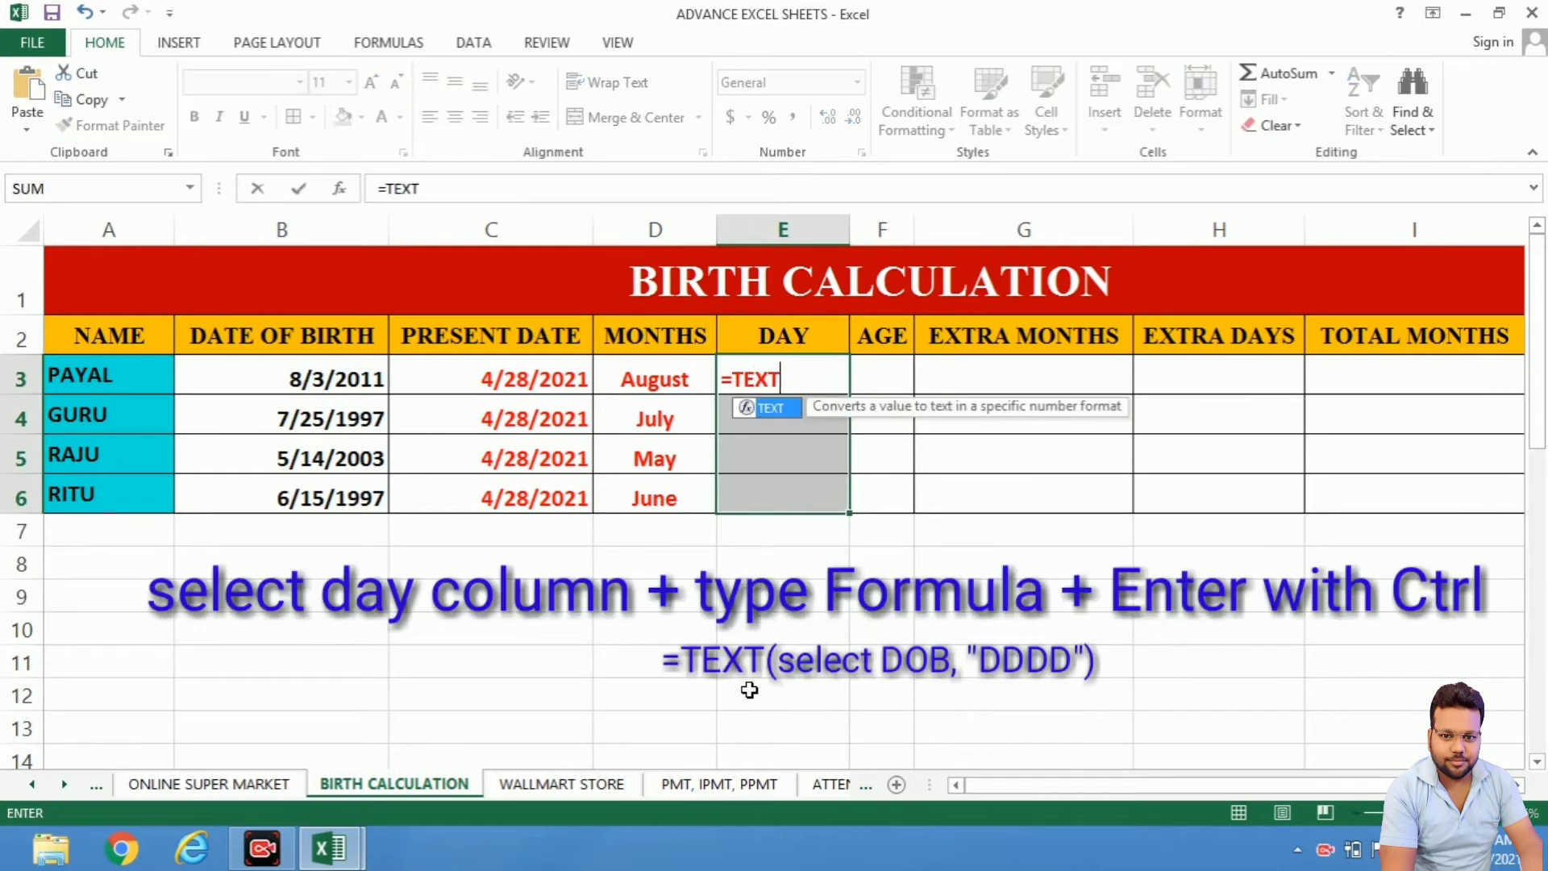
pyautogui.write('(')
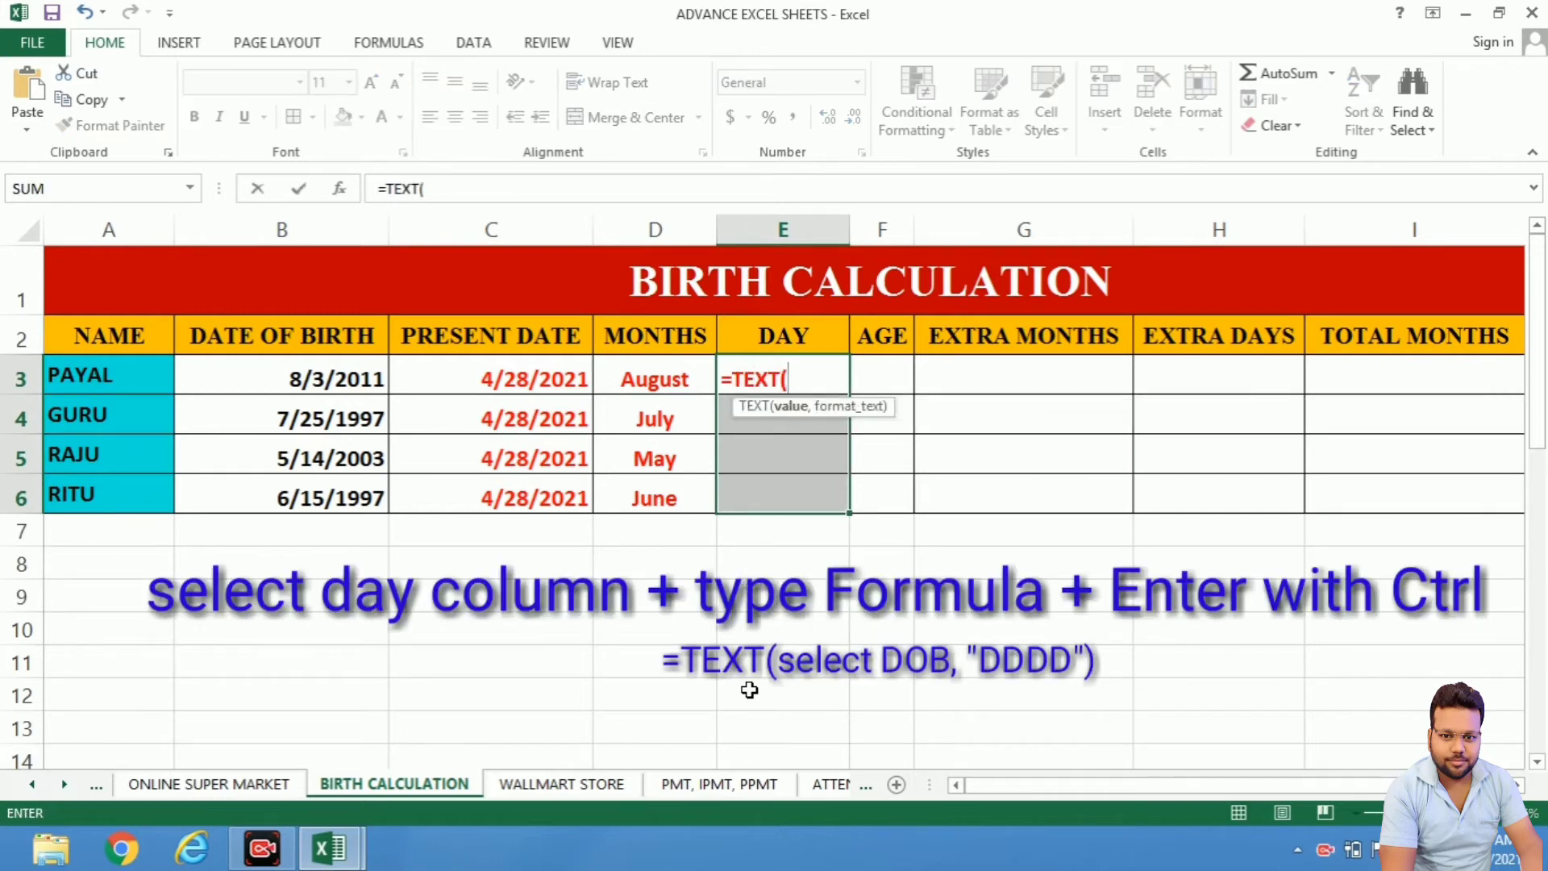
pyautogui.click(279, 370)
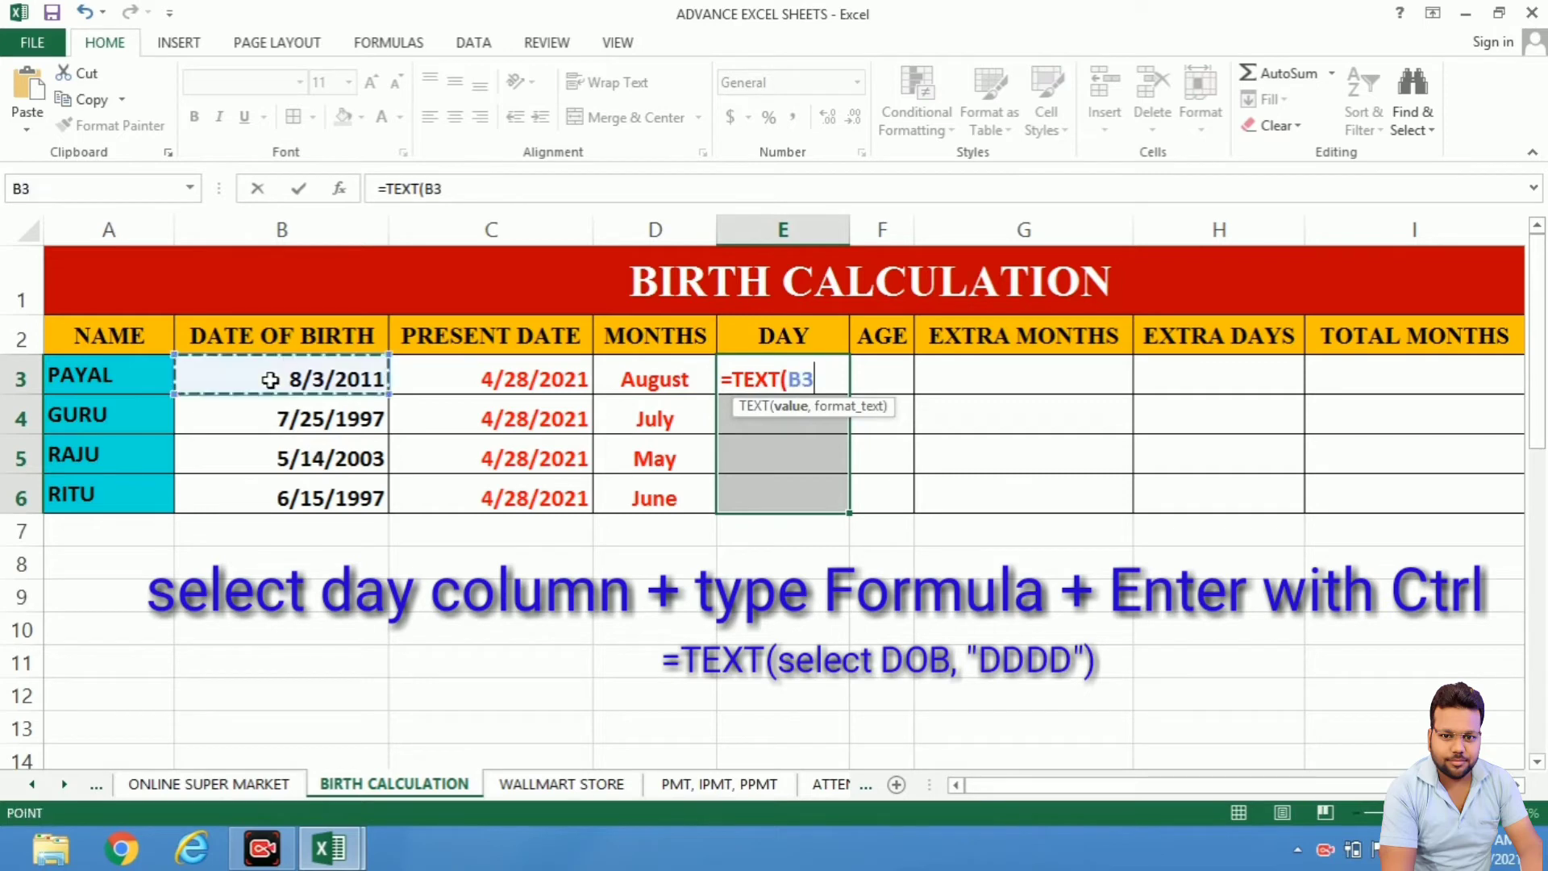
pyautogui.write(',')
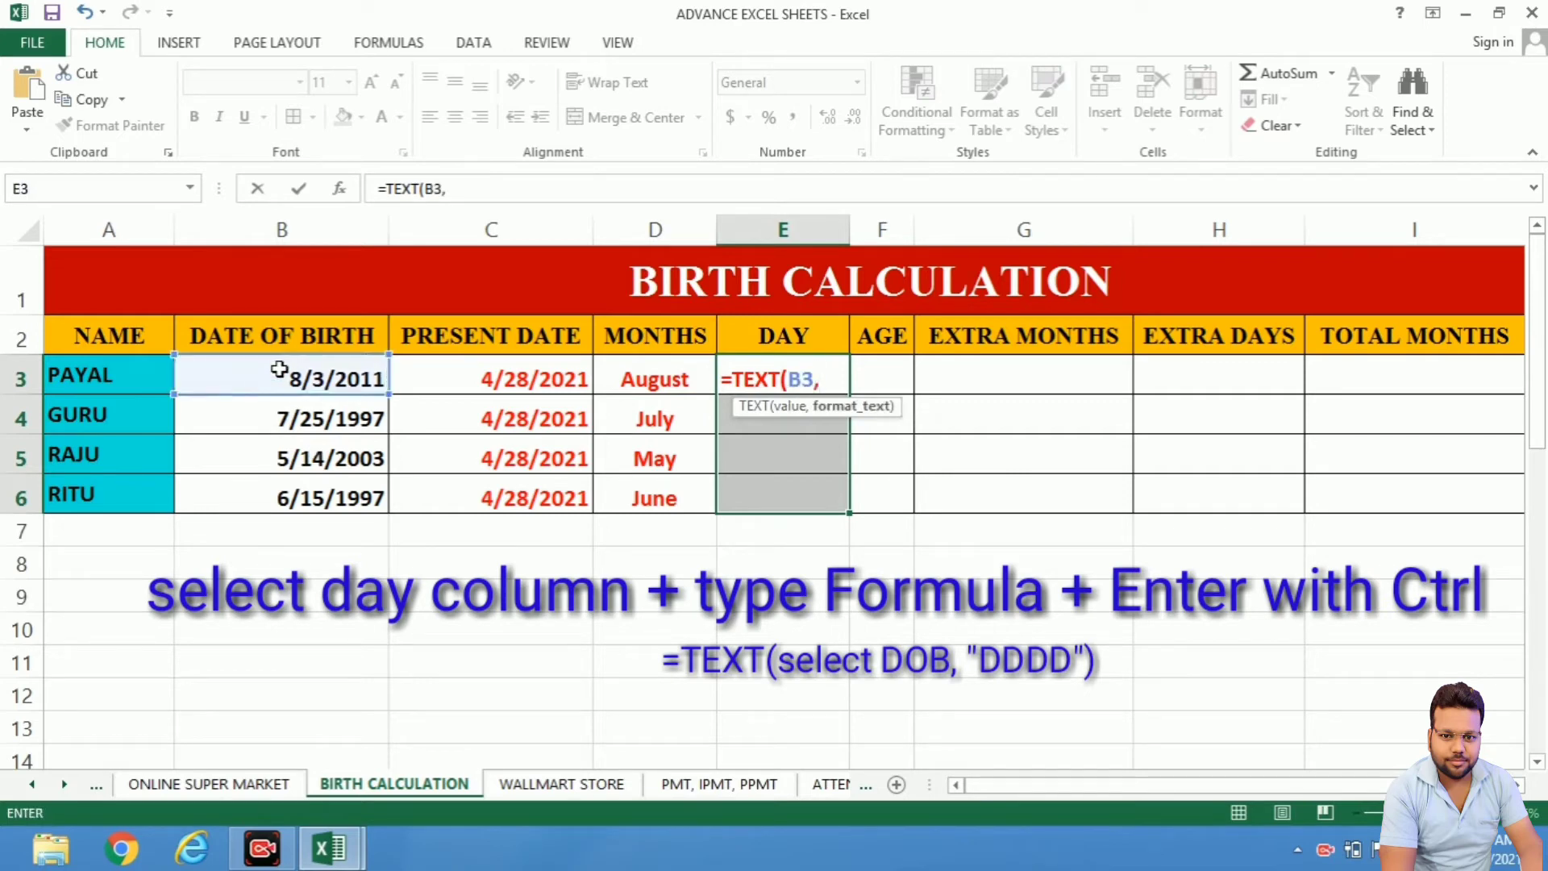
pyautogui.write('"DDDD')
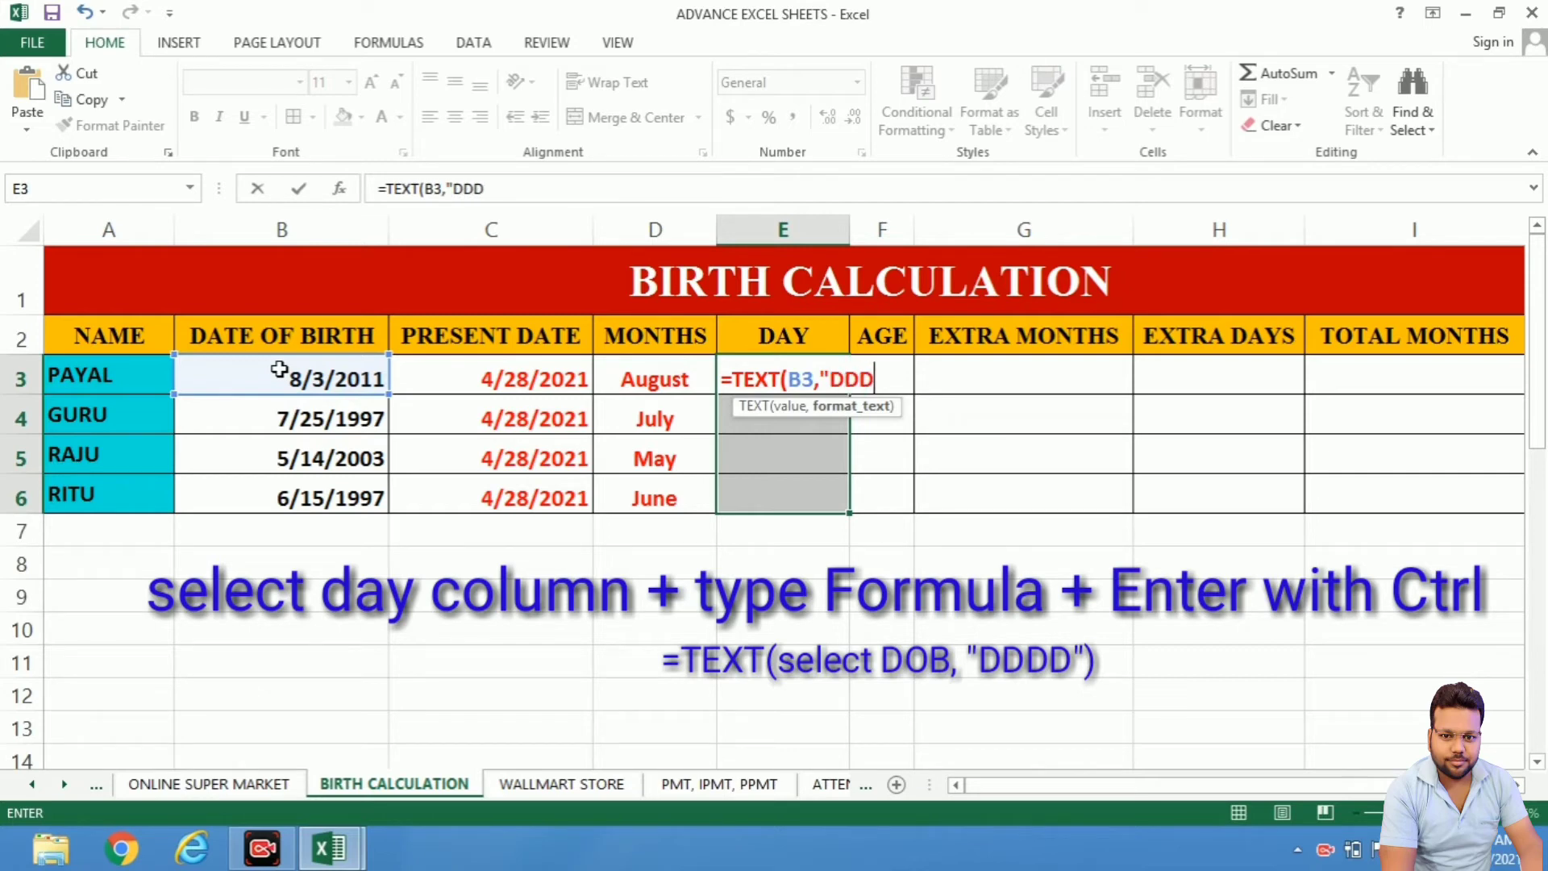
pyautogui.write('")')
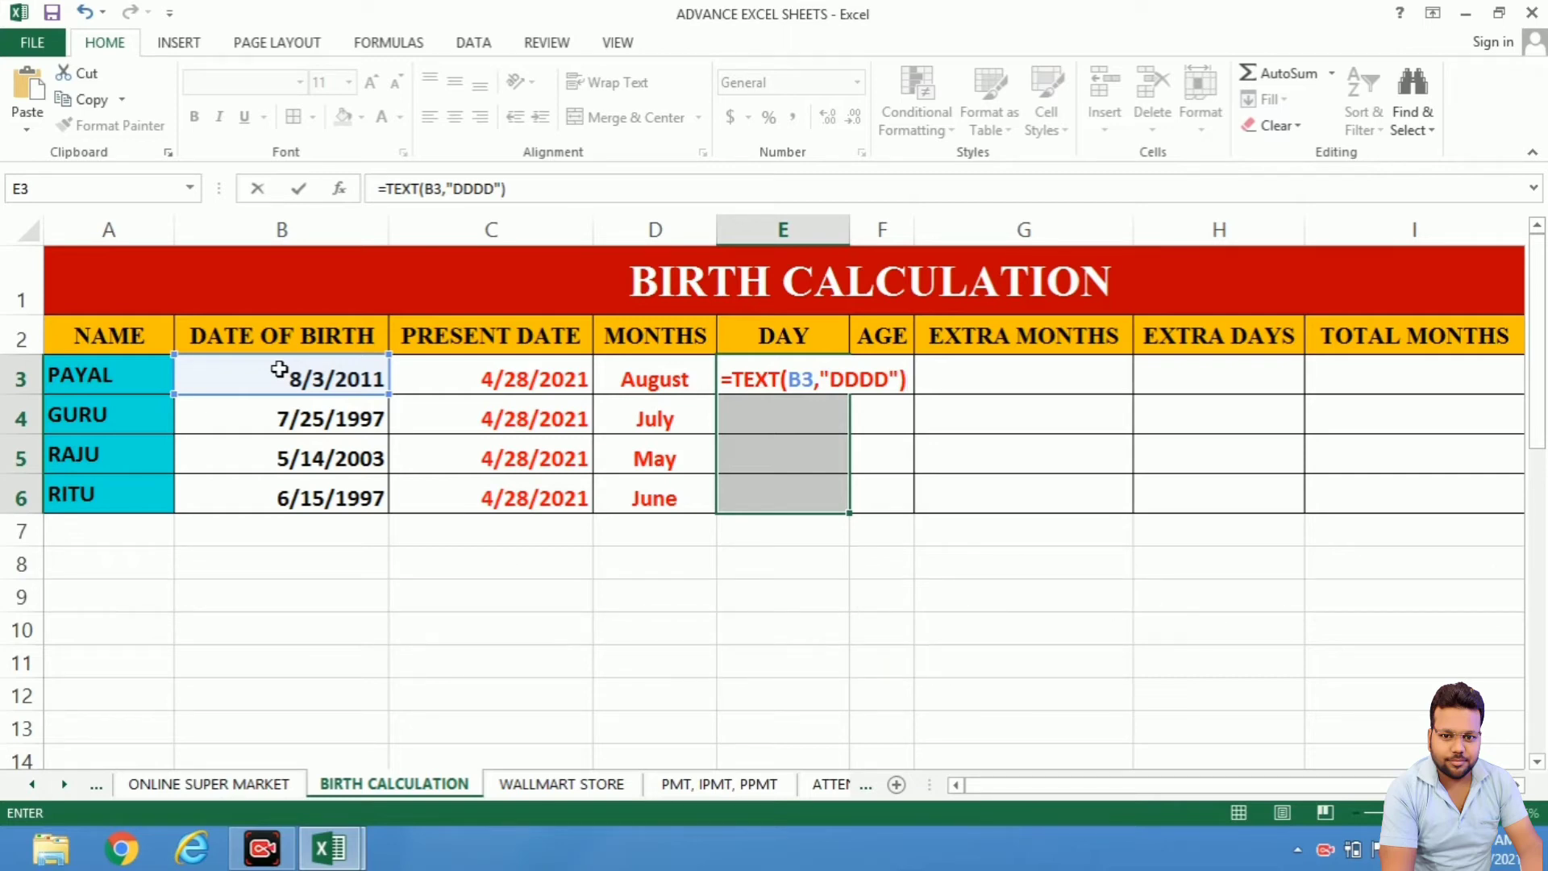
pyautogui.hotkey('ctrl', 'Return')
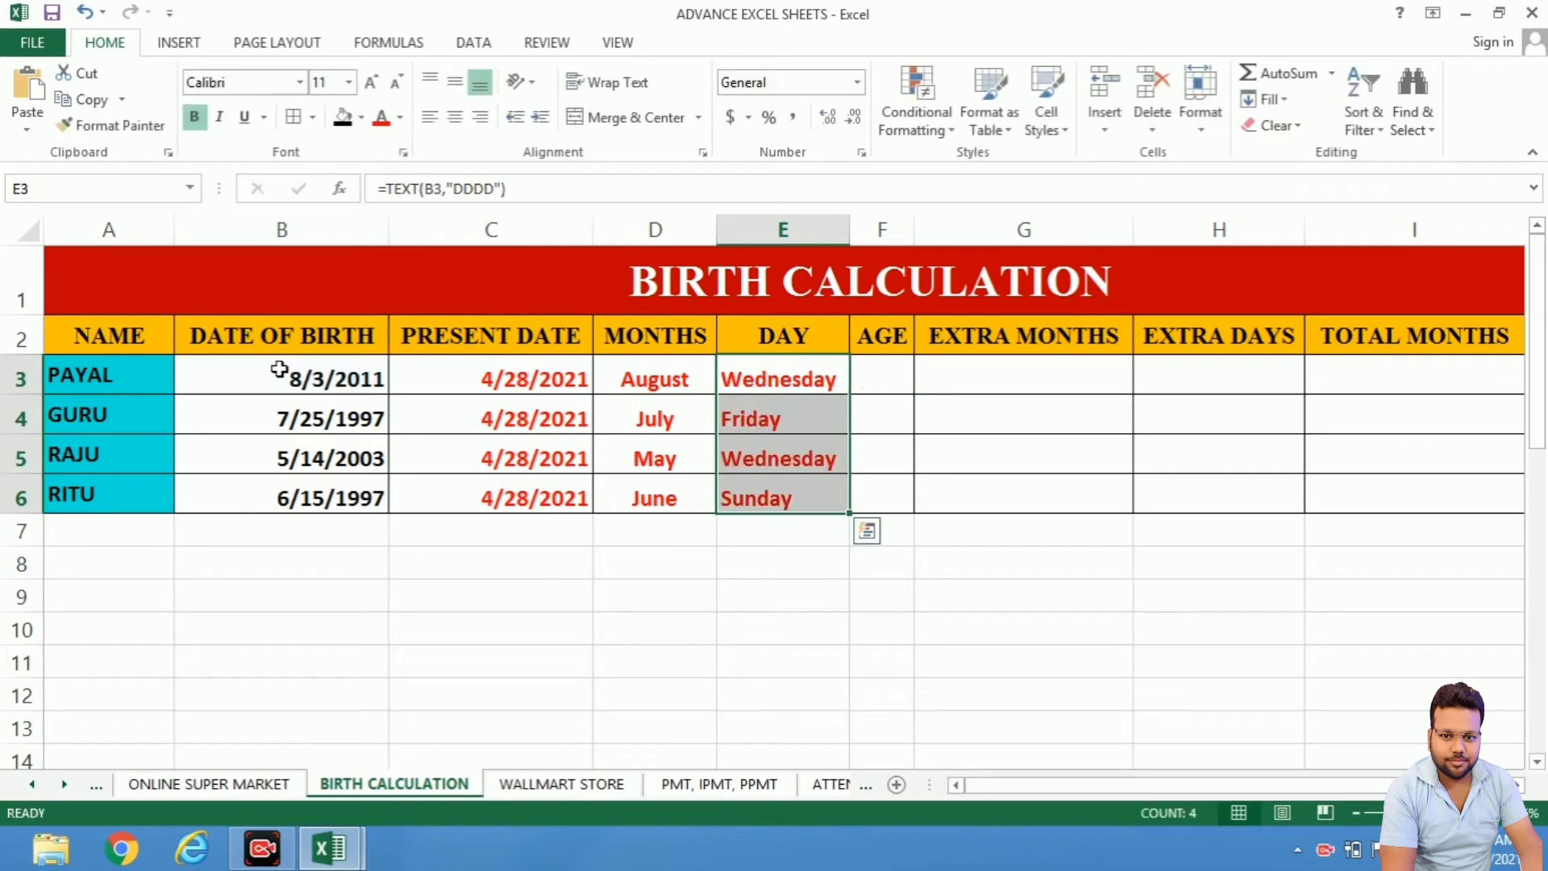
# - Compare each person in the Name column with the birth weekday calculated in the Day column
pyautogui.click(113, 384)
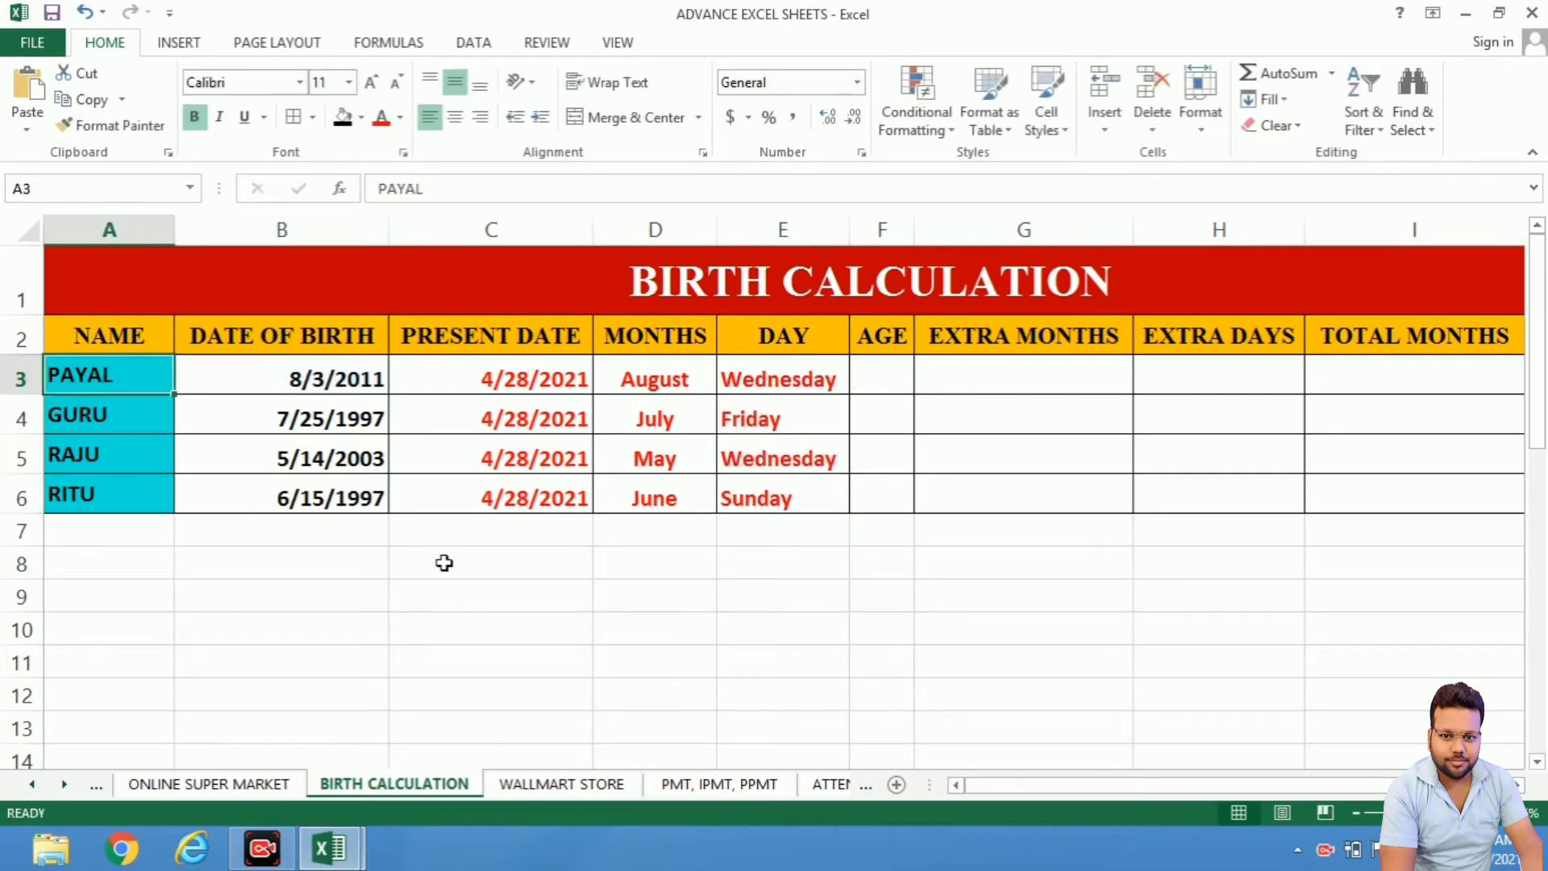
pyautogui.click(809, 381)
pyautogui.click(101, 418)
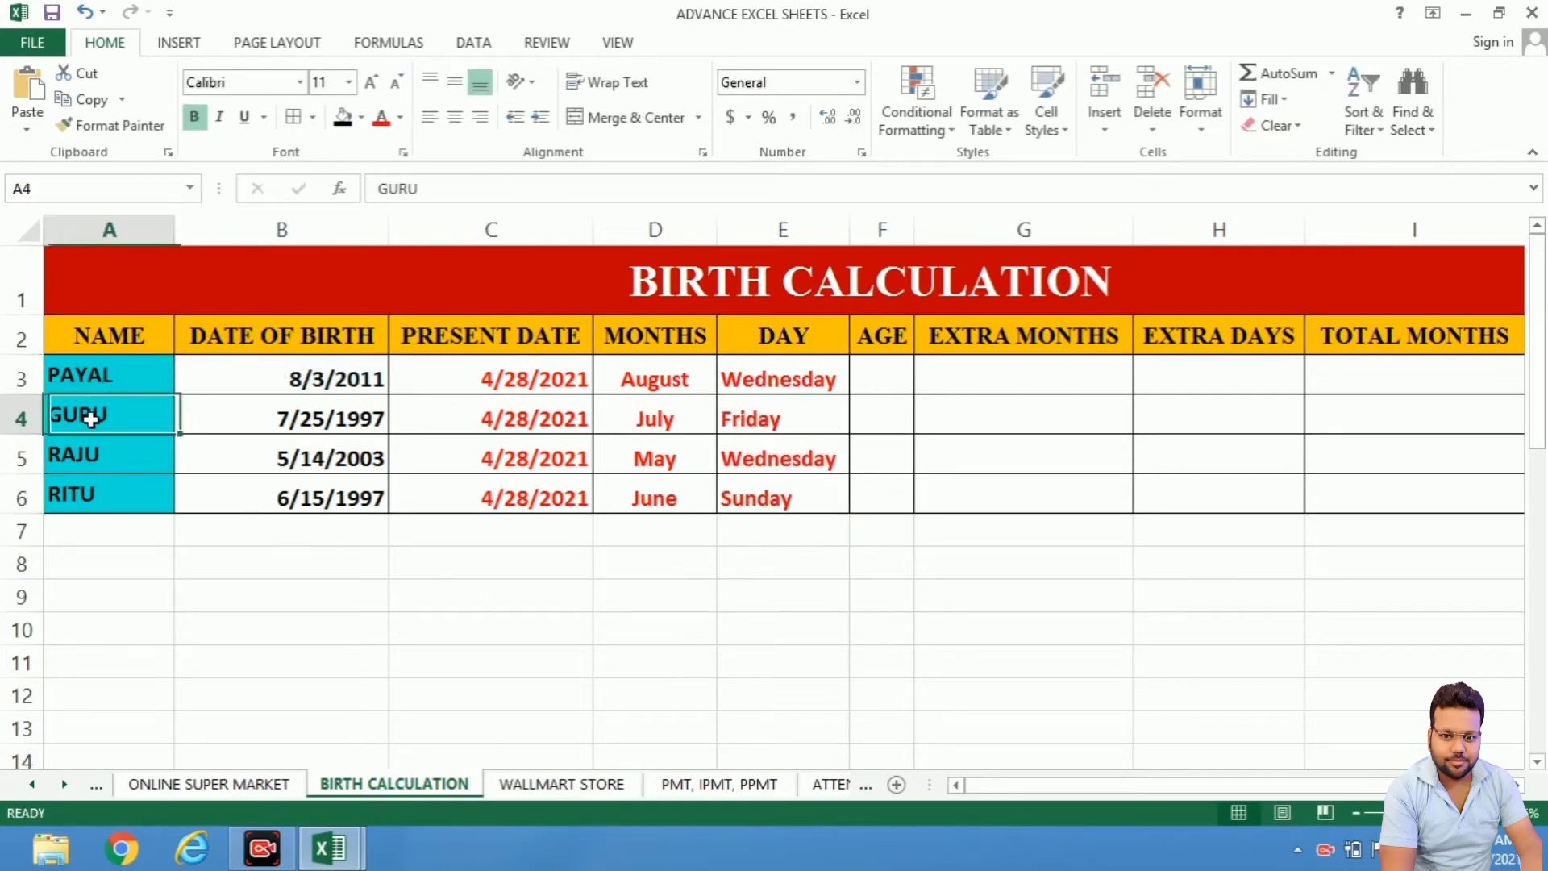
pyautogui.click(767, 421)
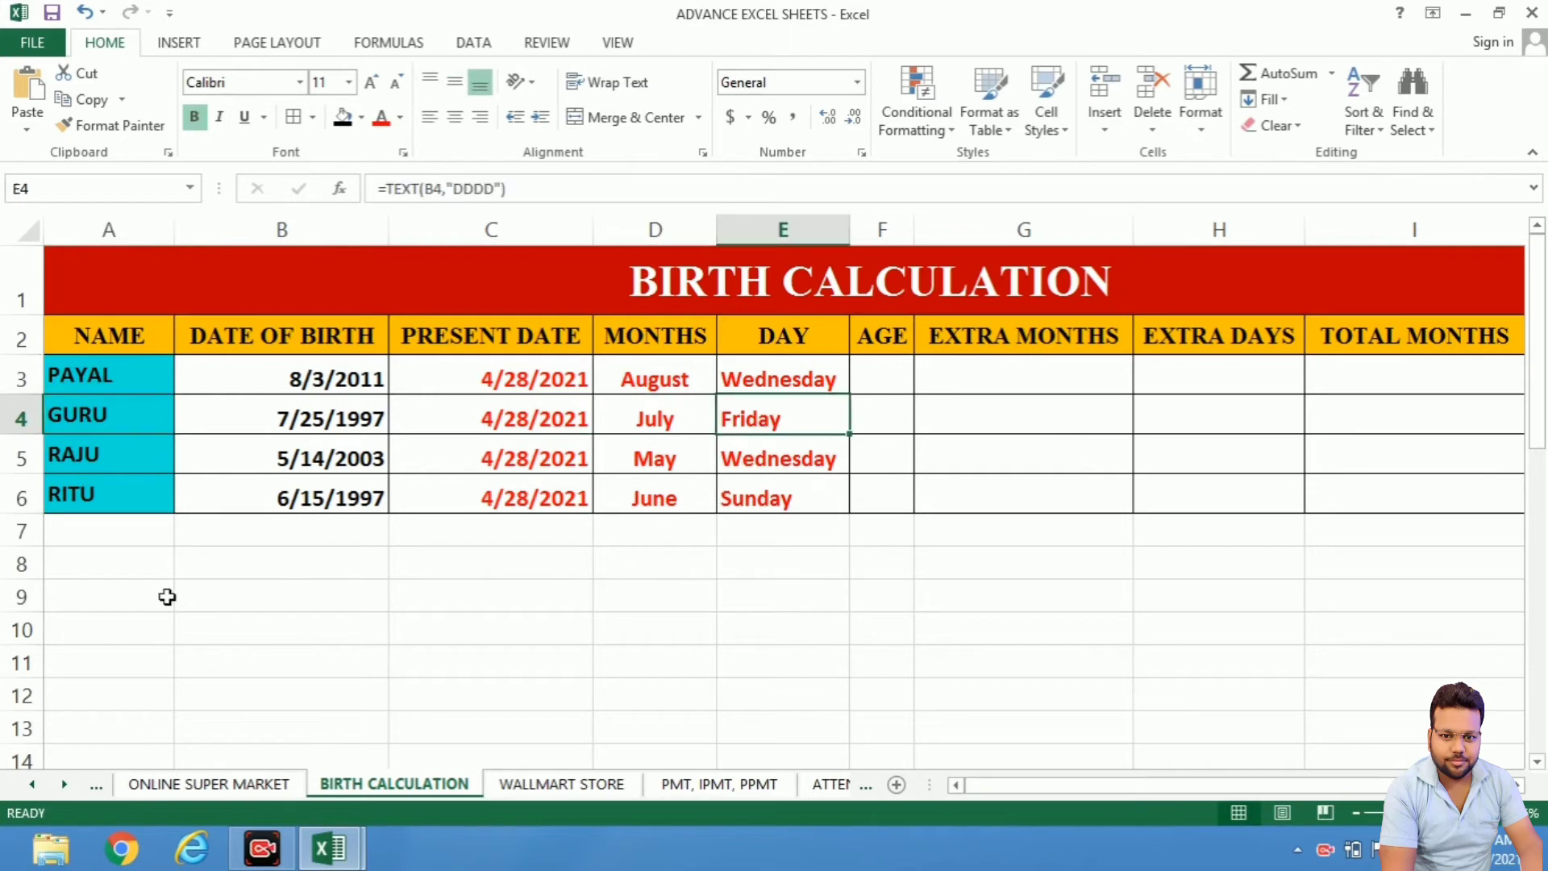
pyautogui.click(110, 454)
pyautogui.click(748, 493)
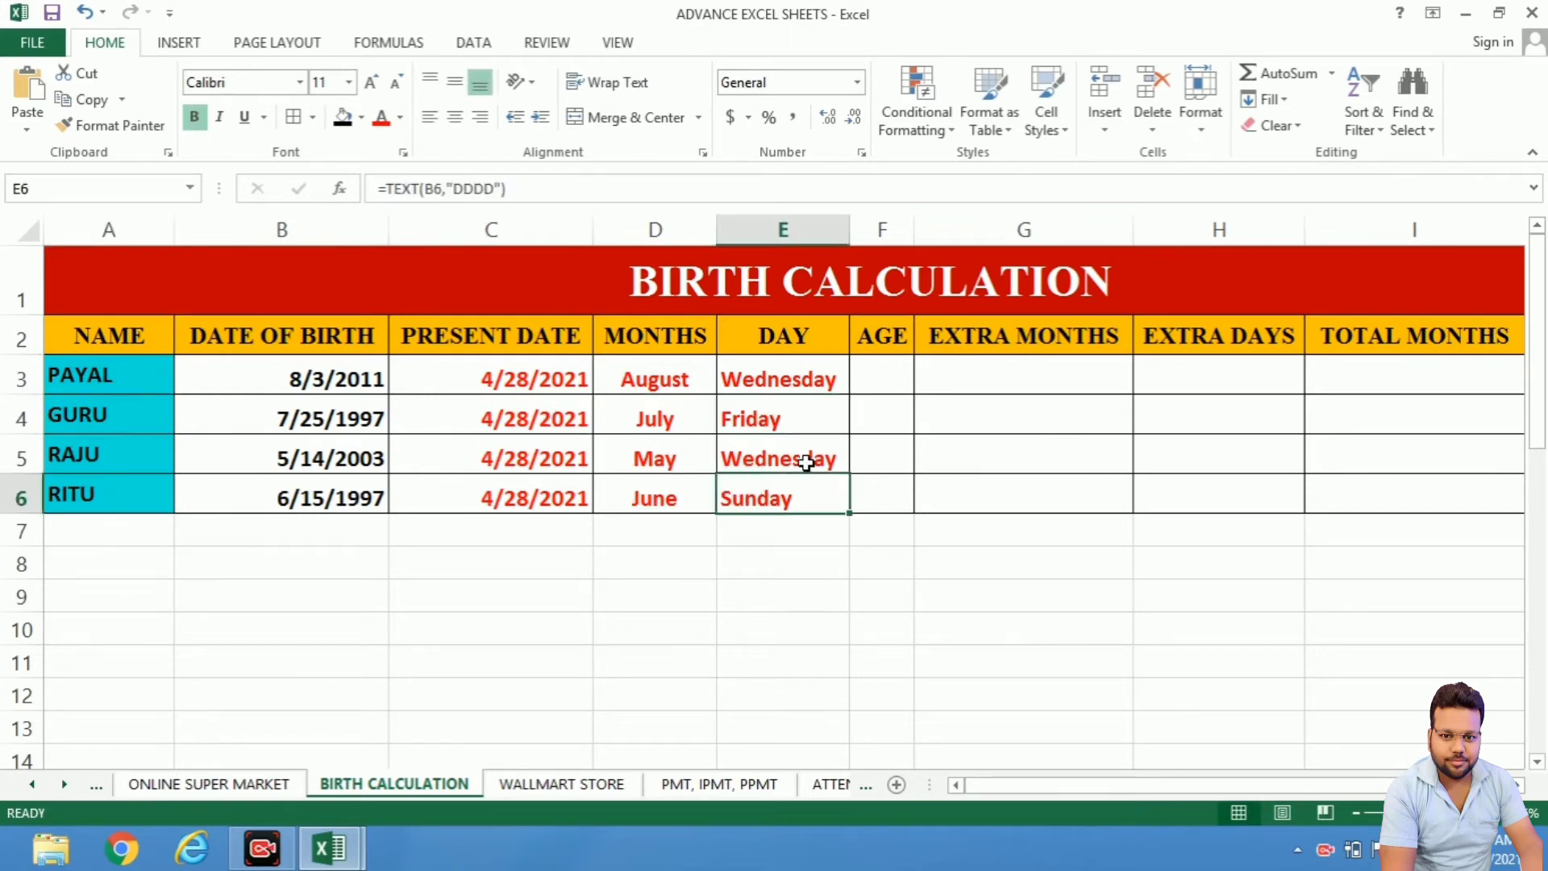
pyautogui.click(808, 388)
pyautogui.click(802, 418)
pyautogui.click(789, 460)
pyautogui.click(791, 500)
# - Examine the date of birth and present date in row 3 that the age calculation depends on
pyautogui.click(884, 375)
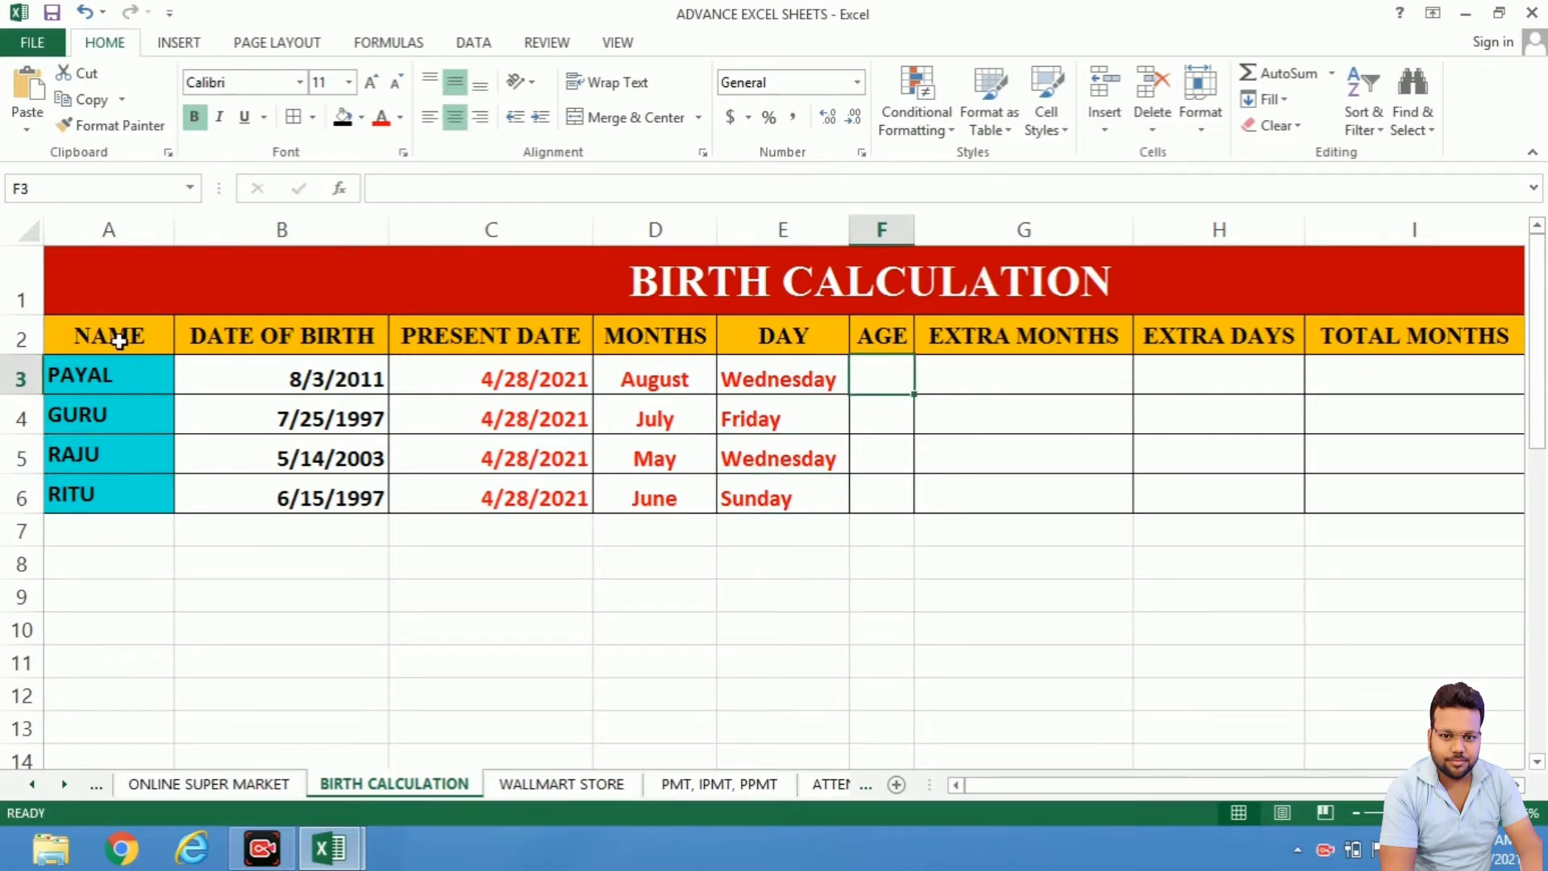
pyautogui.click(121, 369)
pyautogui.click(290, 379)
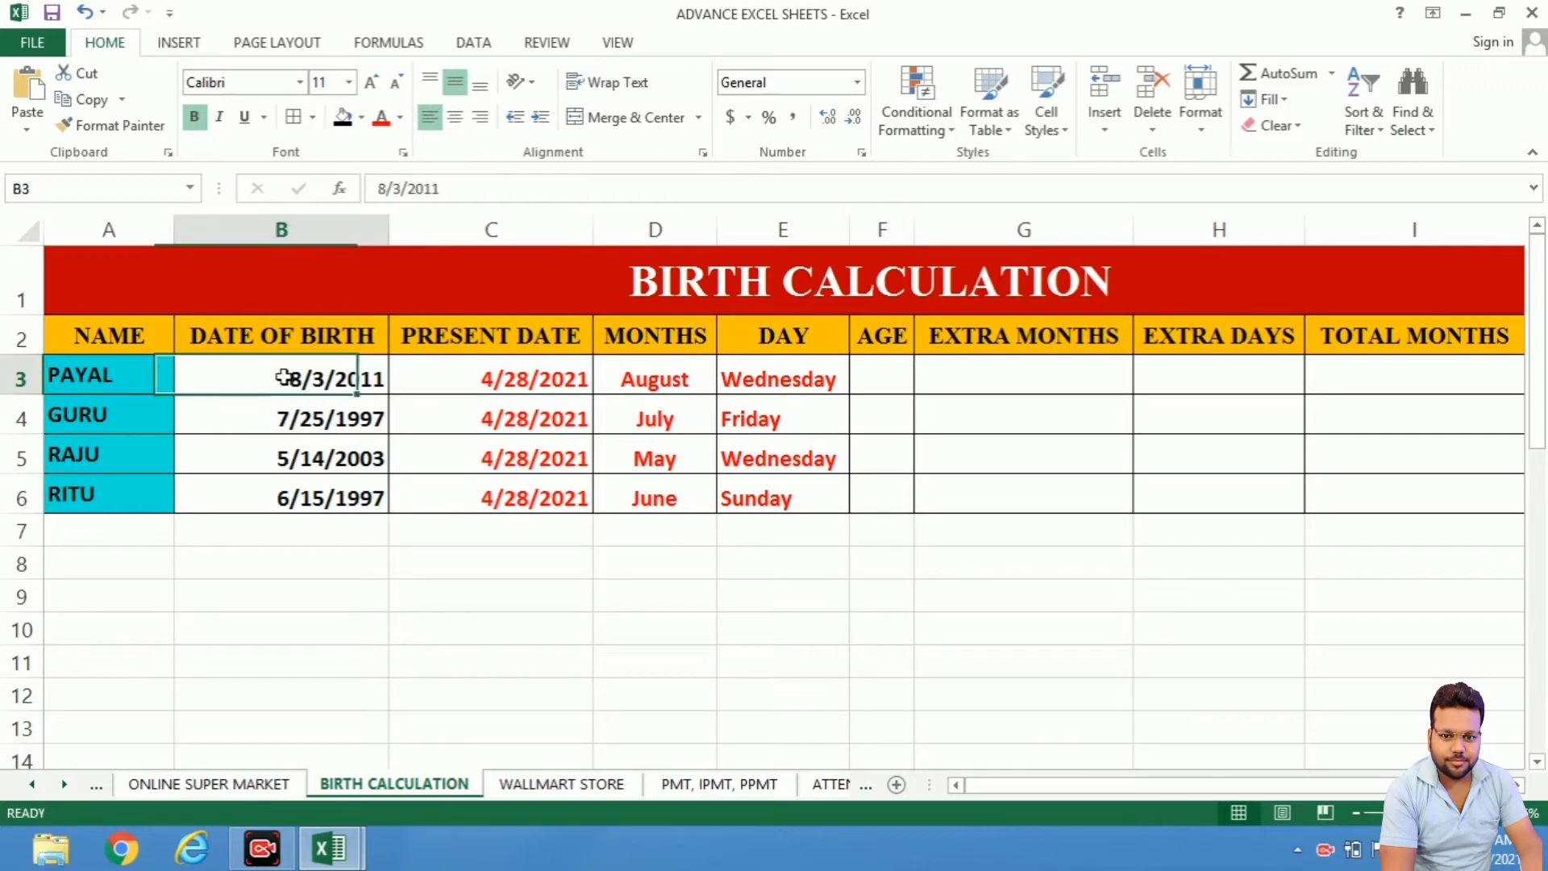
pyautogui.click(522, 385)
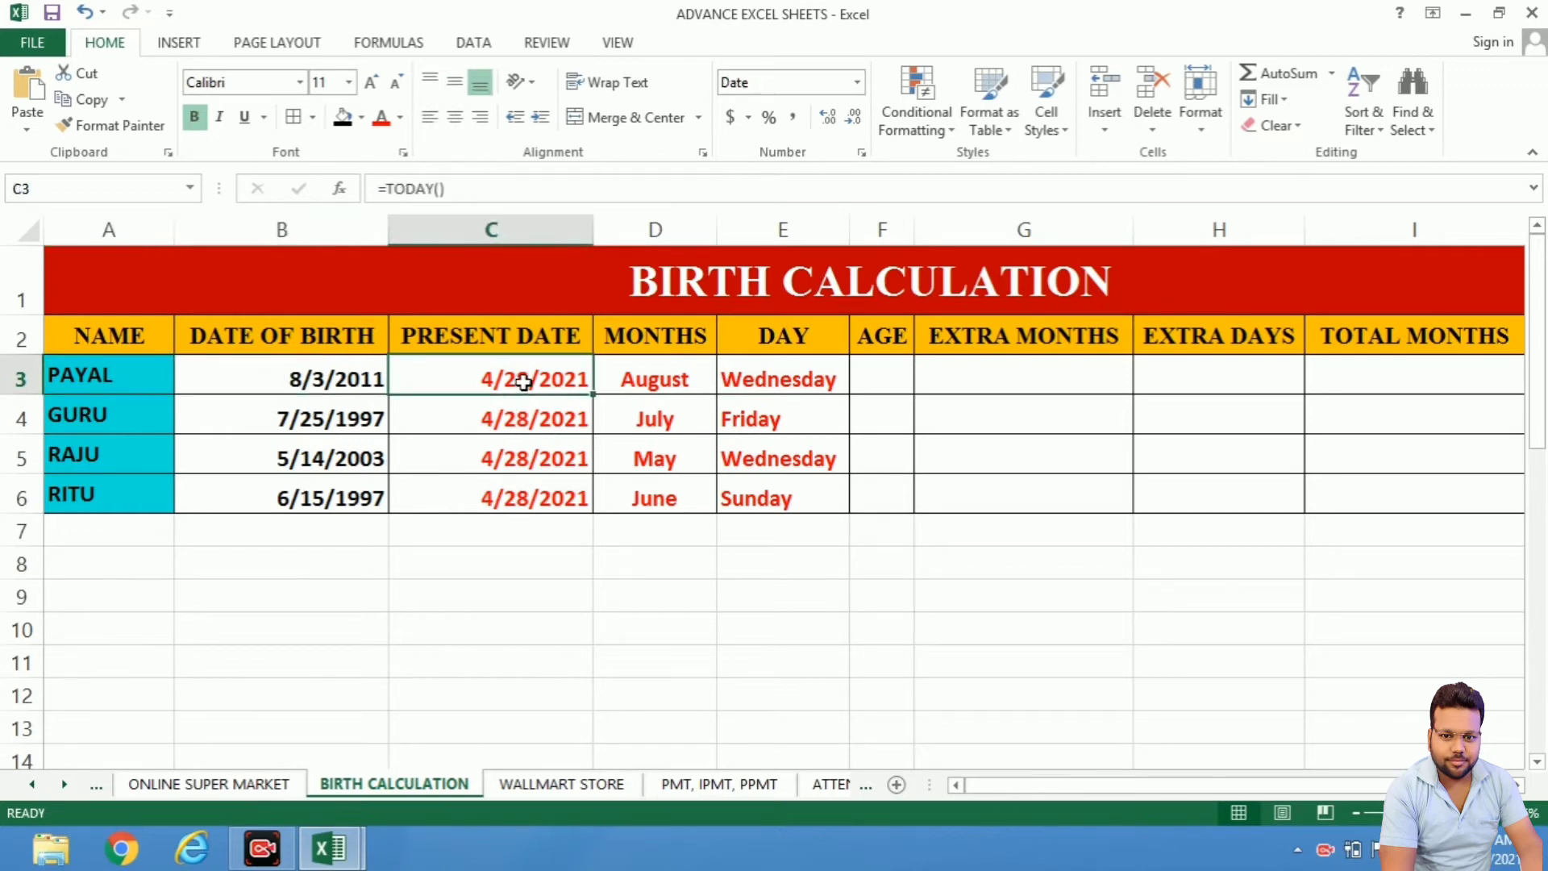
pyautogui.click(334, 377)
pyautogui.click(536, 403)
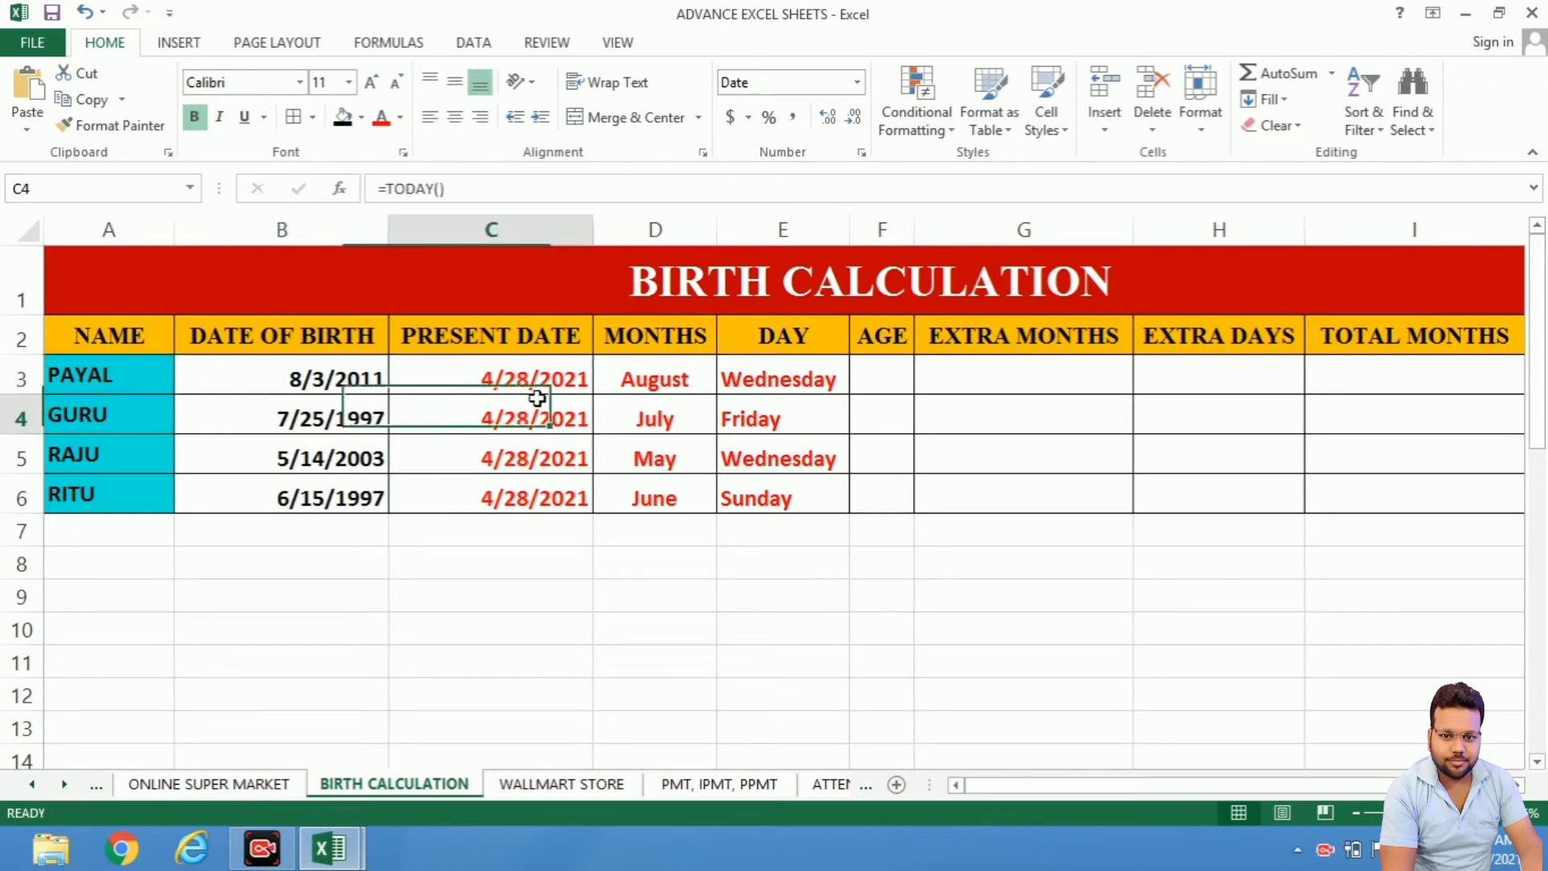
pyautogui.click(519, 375)
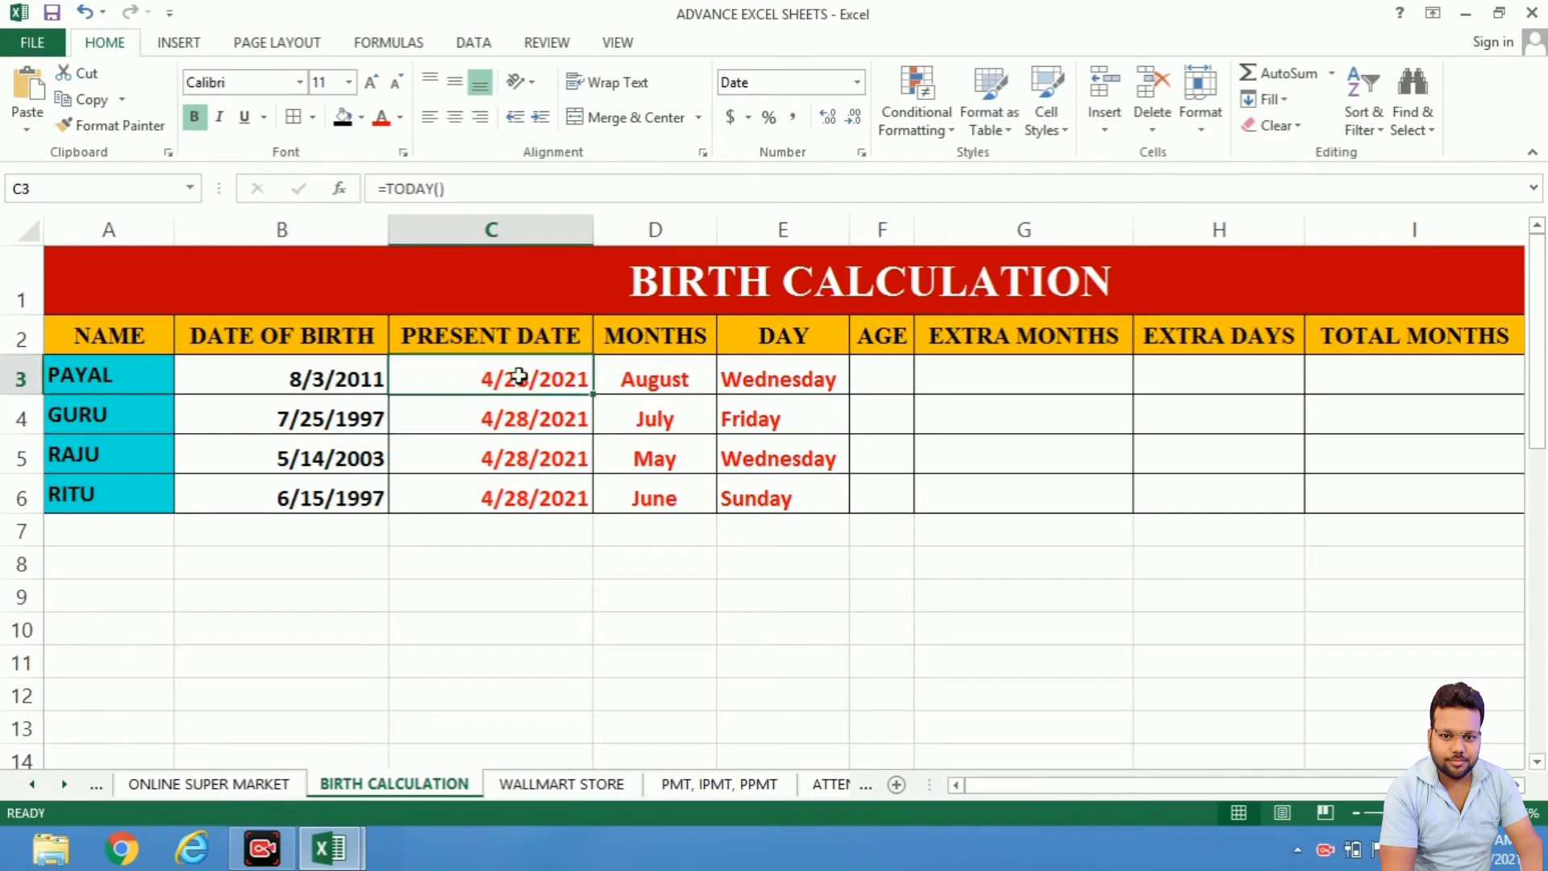
pyautogui.click(891, 376)
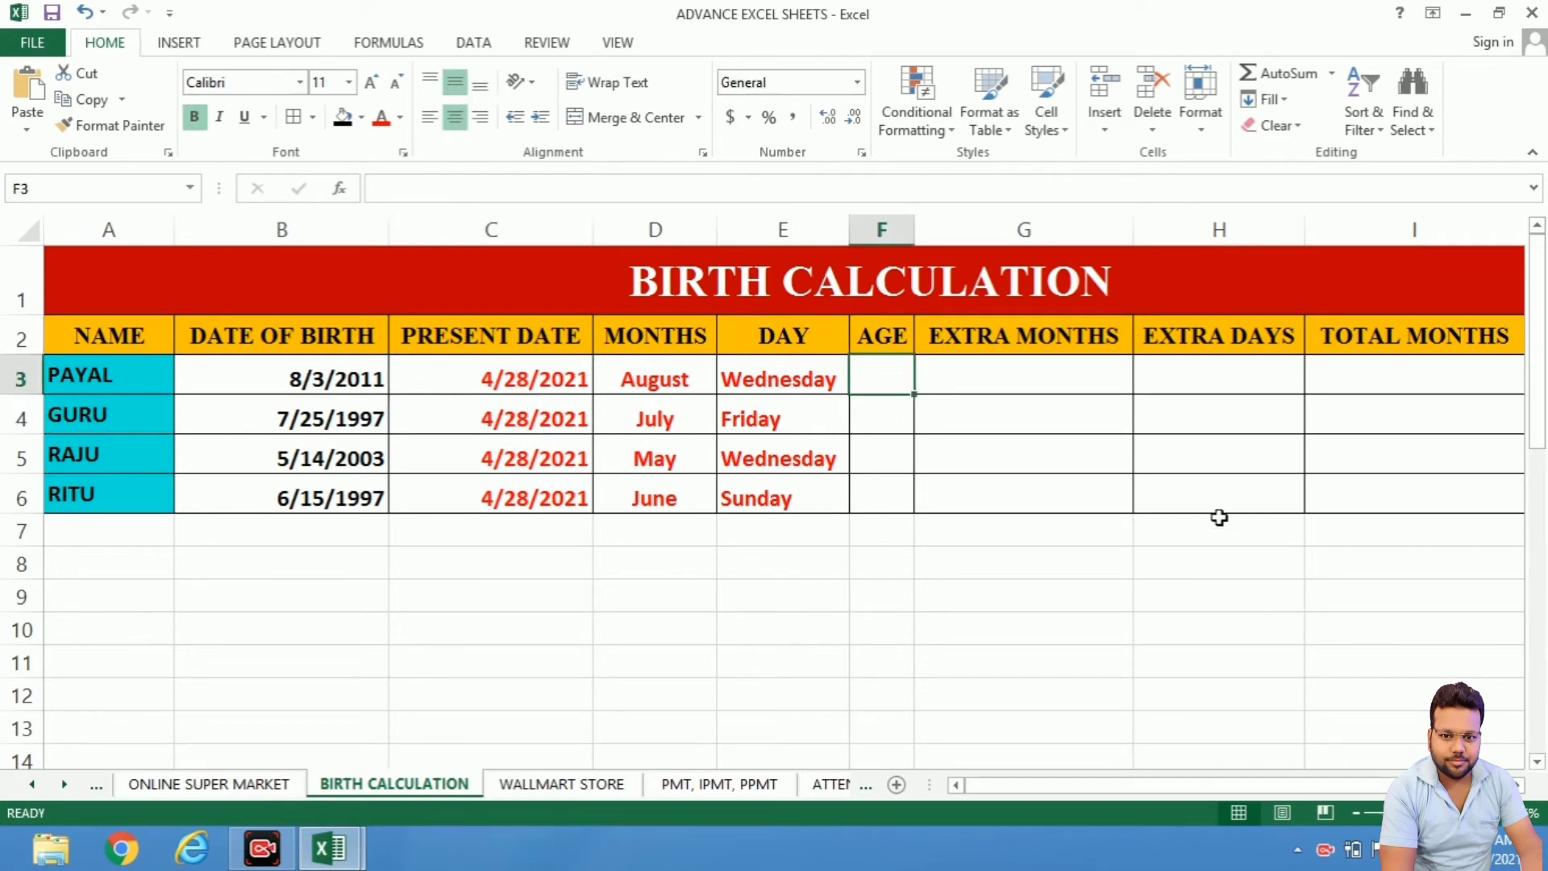
pyautogui.write('=')
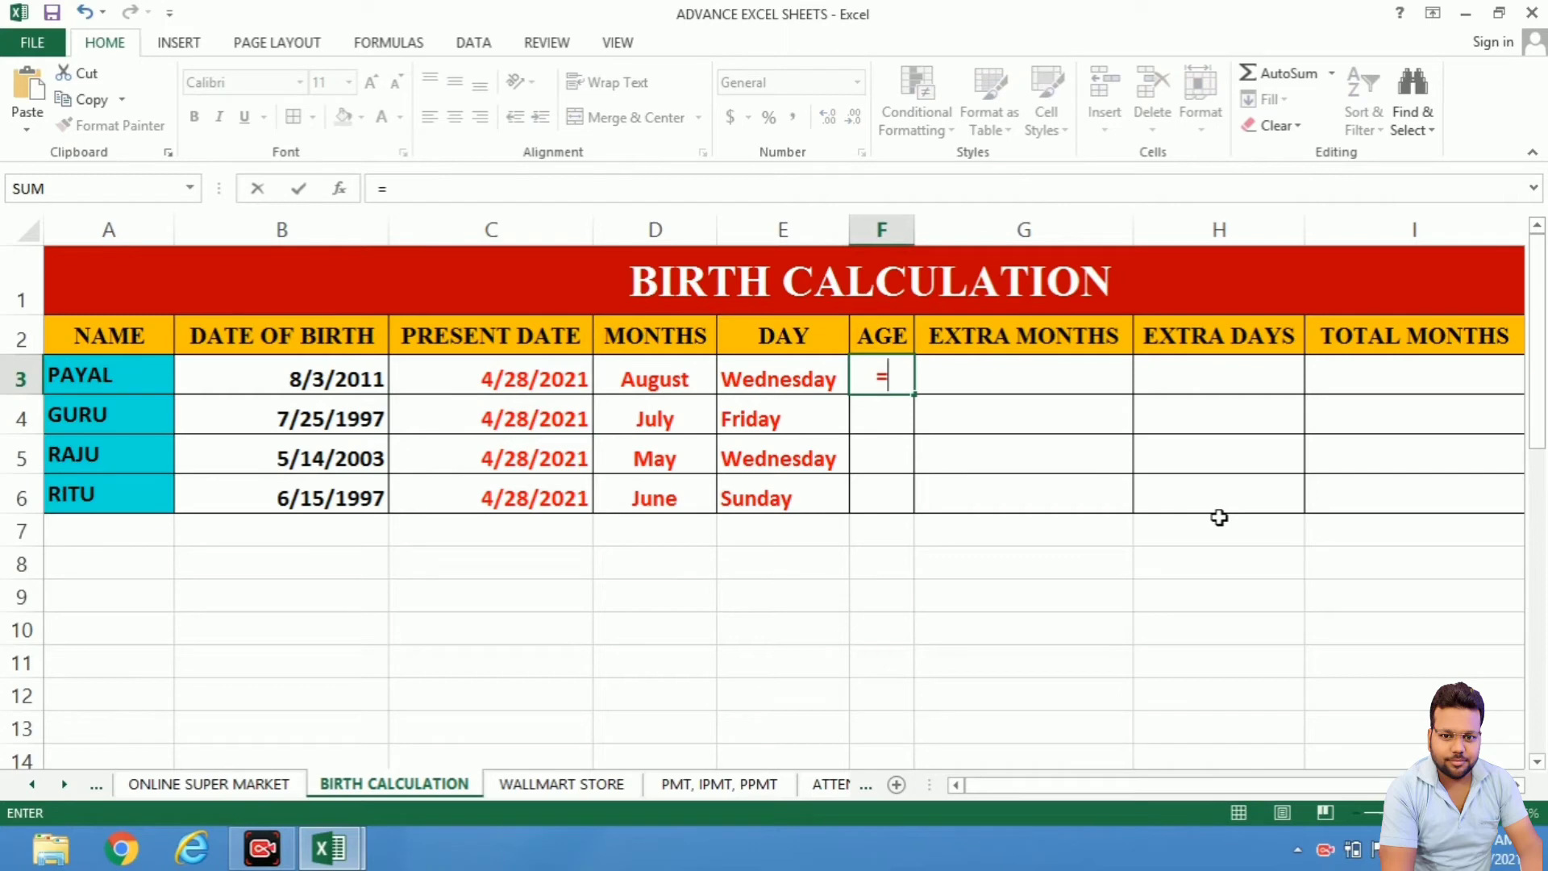
pyautogui.press('BackSpace')
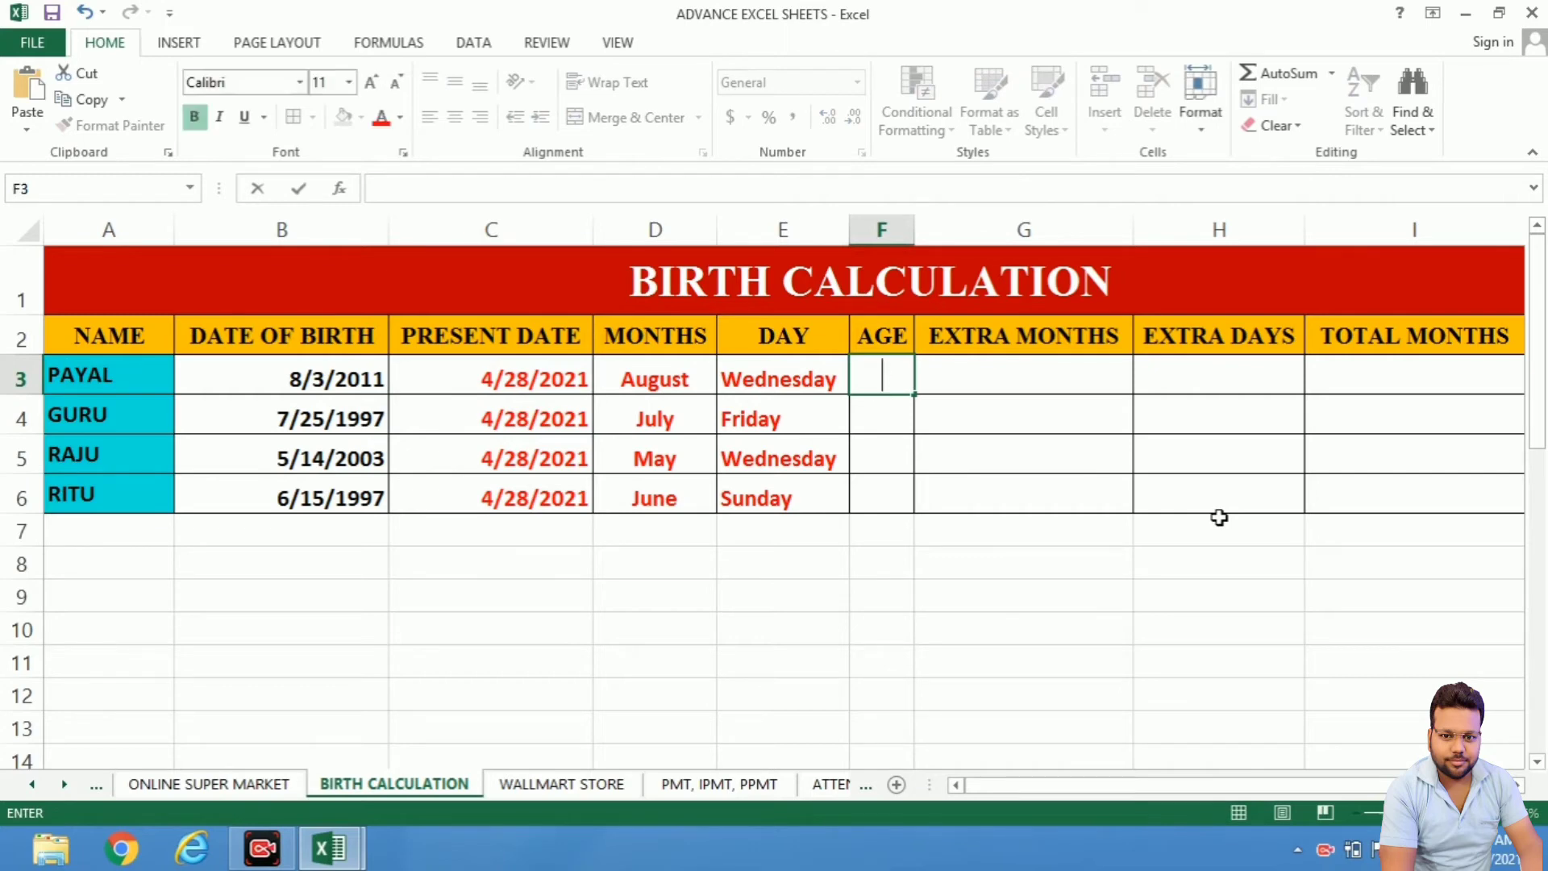
pyautogui.press('Return')
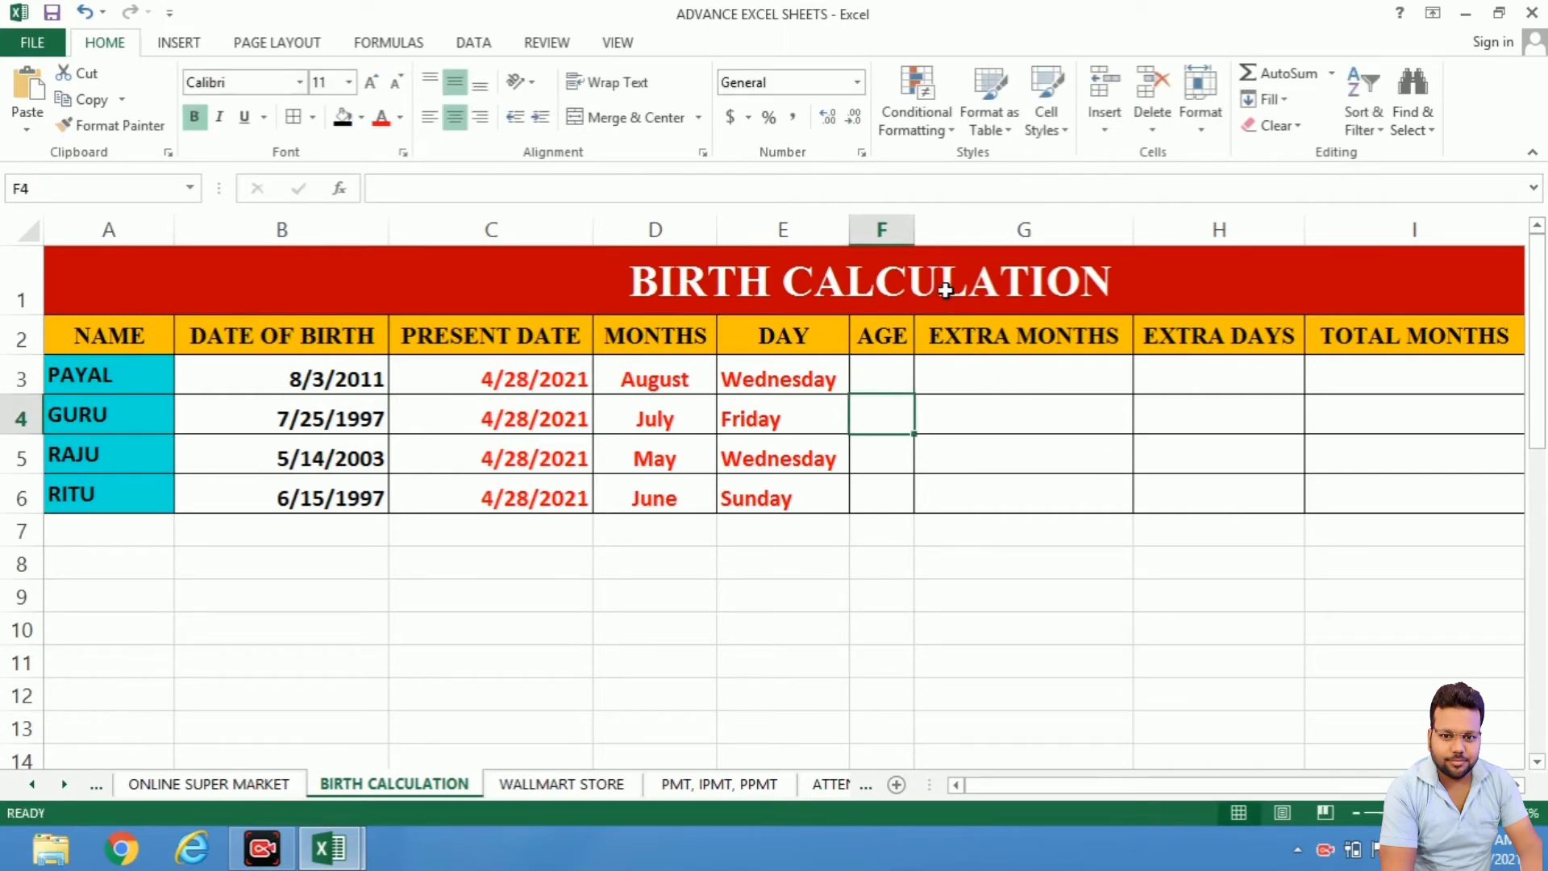
# - Widen the Age column F to make room for its formula and select F3
pyautogui.moveTo(922, 232); pyautogui.dragTo(986, 242)
pyautogui.click(952, 367)
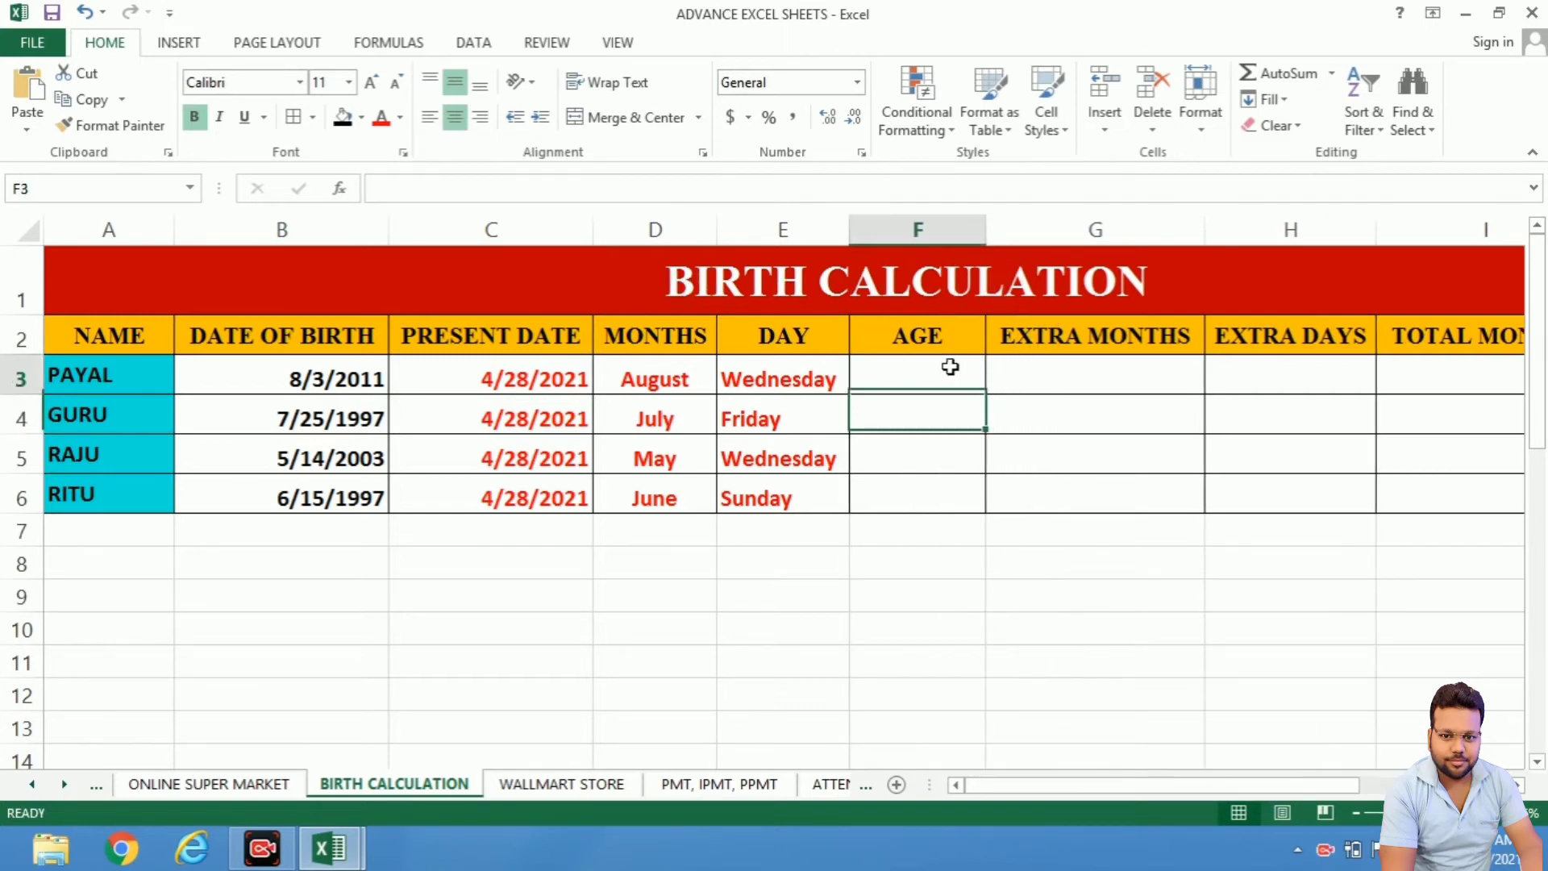
pyautogui.write('=')
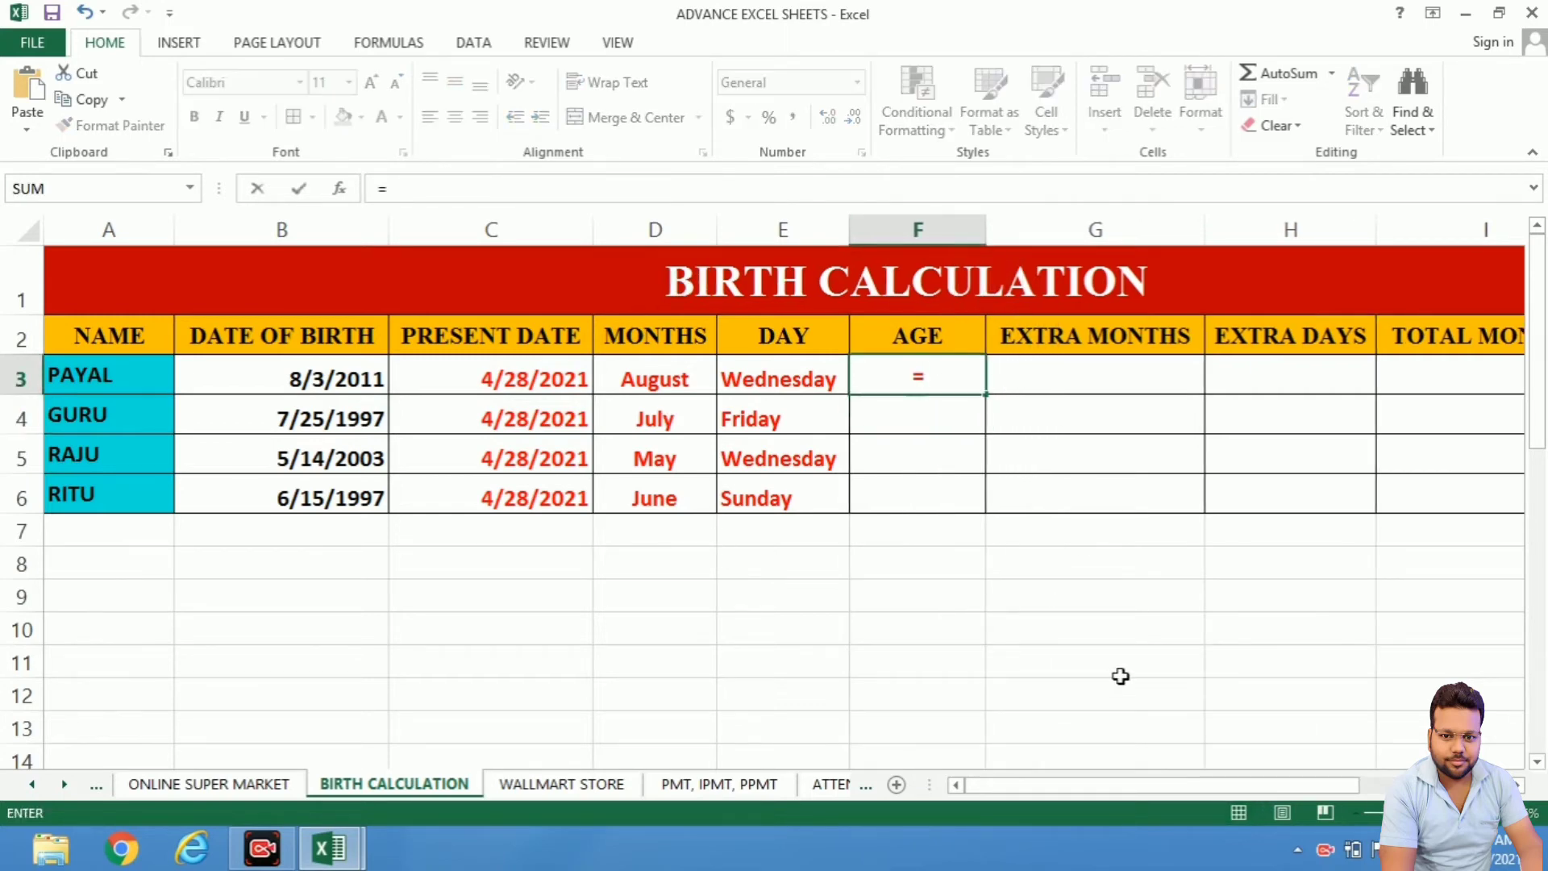
pyautogui.write('DATED')
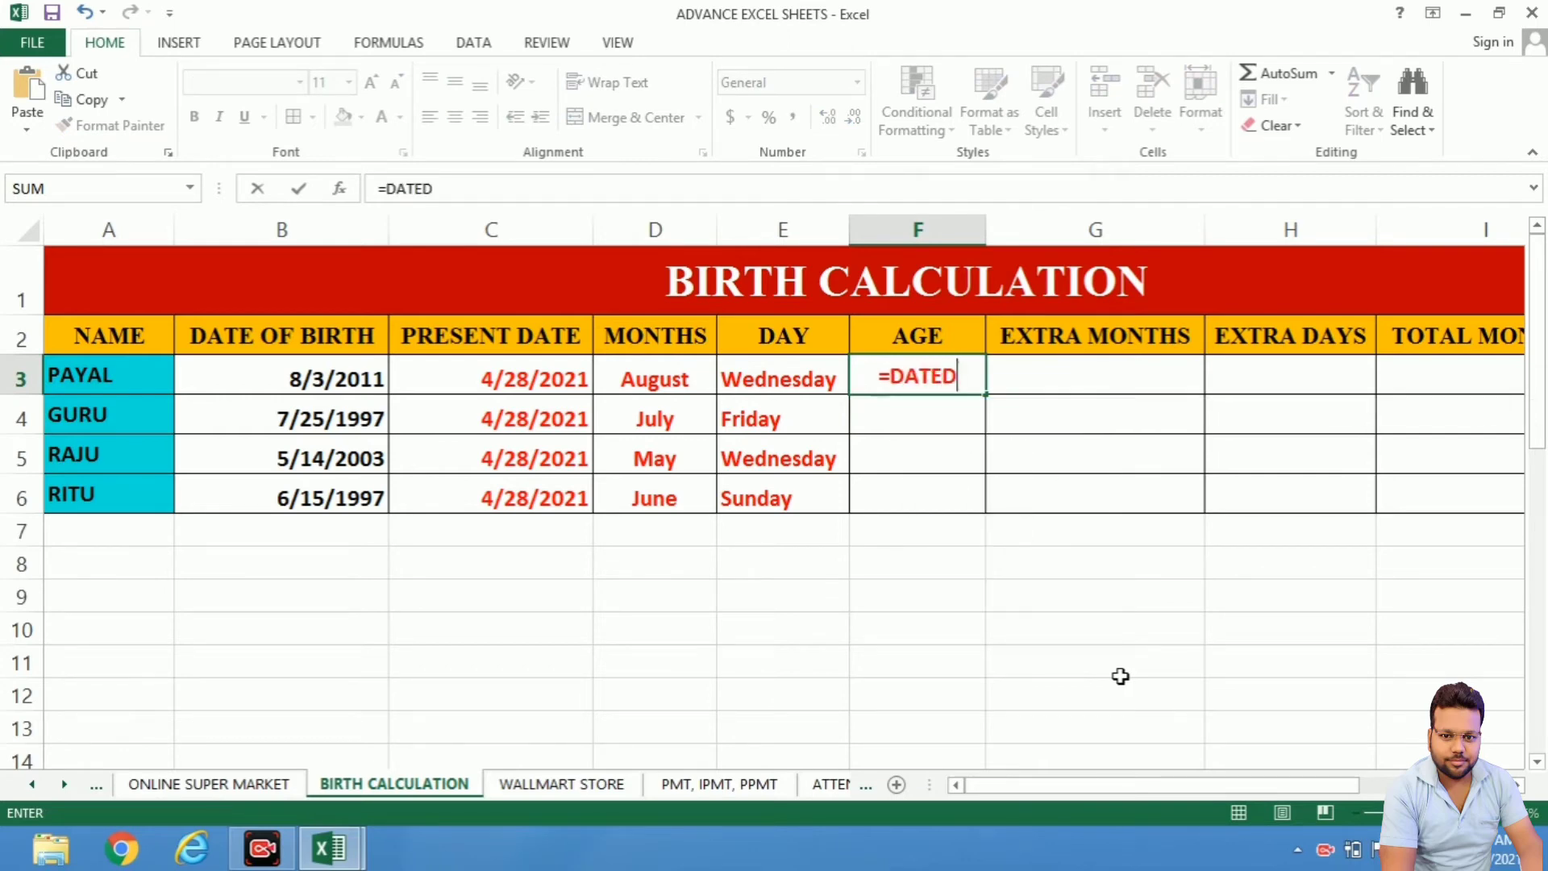
pyautogui.write('IF')
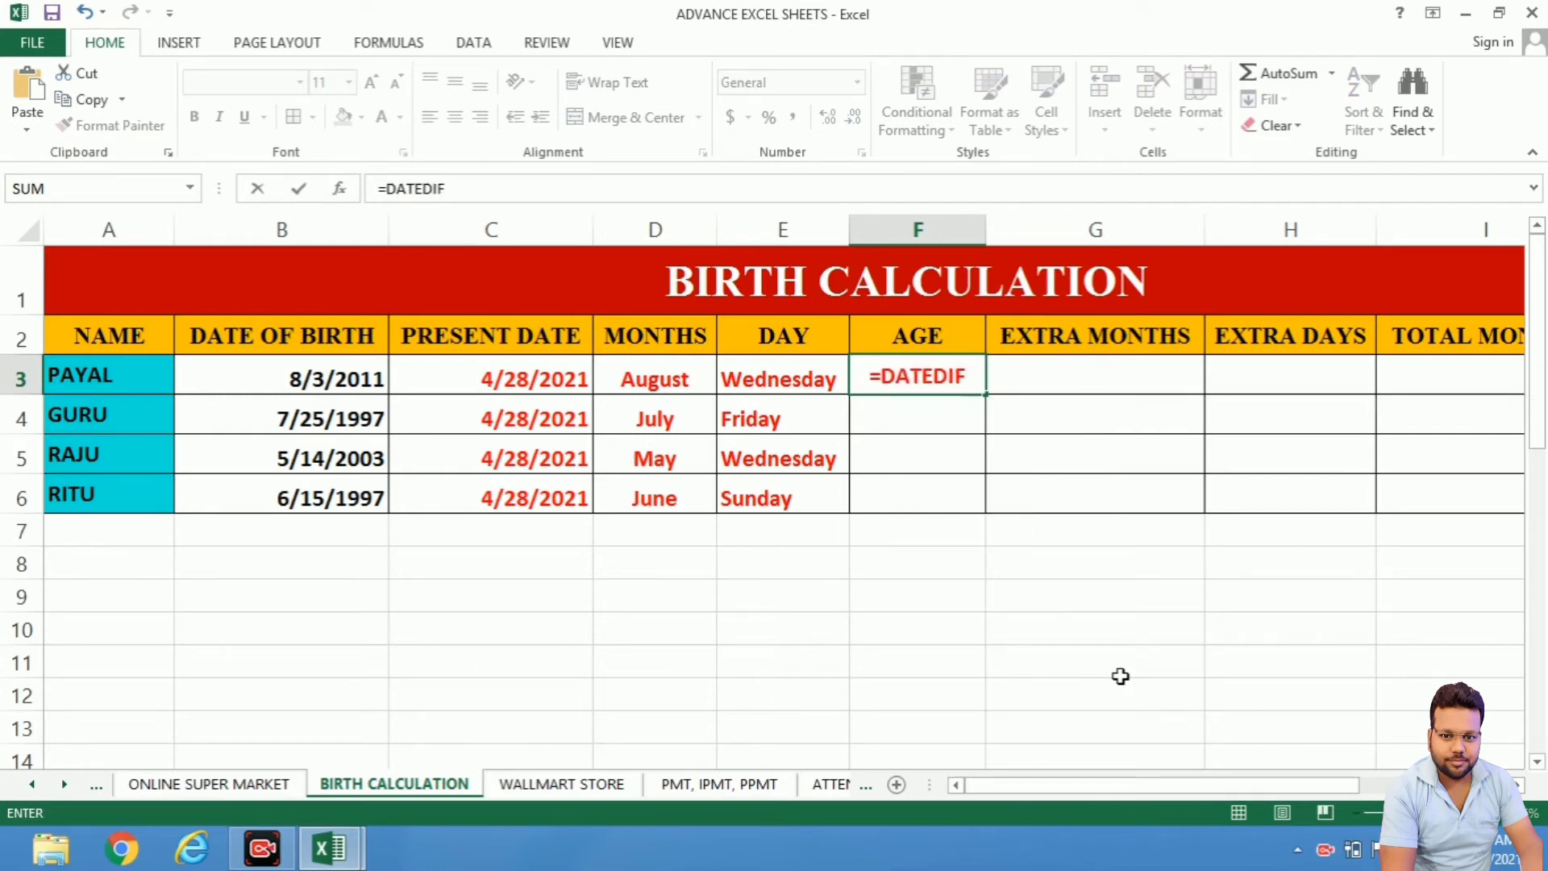
pyautogui.press('Tab')
pyautogui.press('Left')
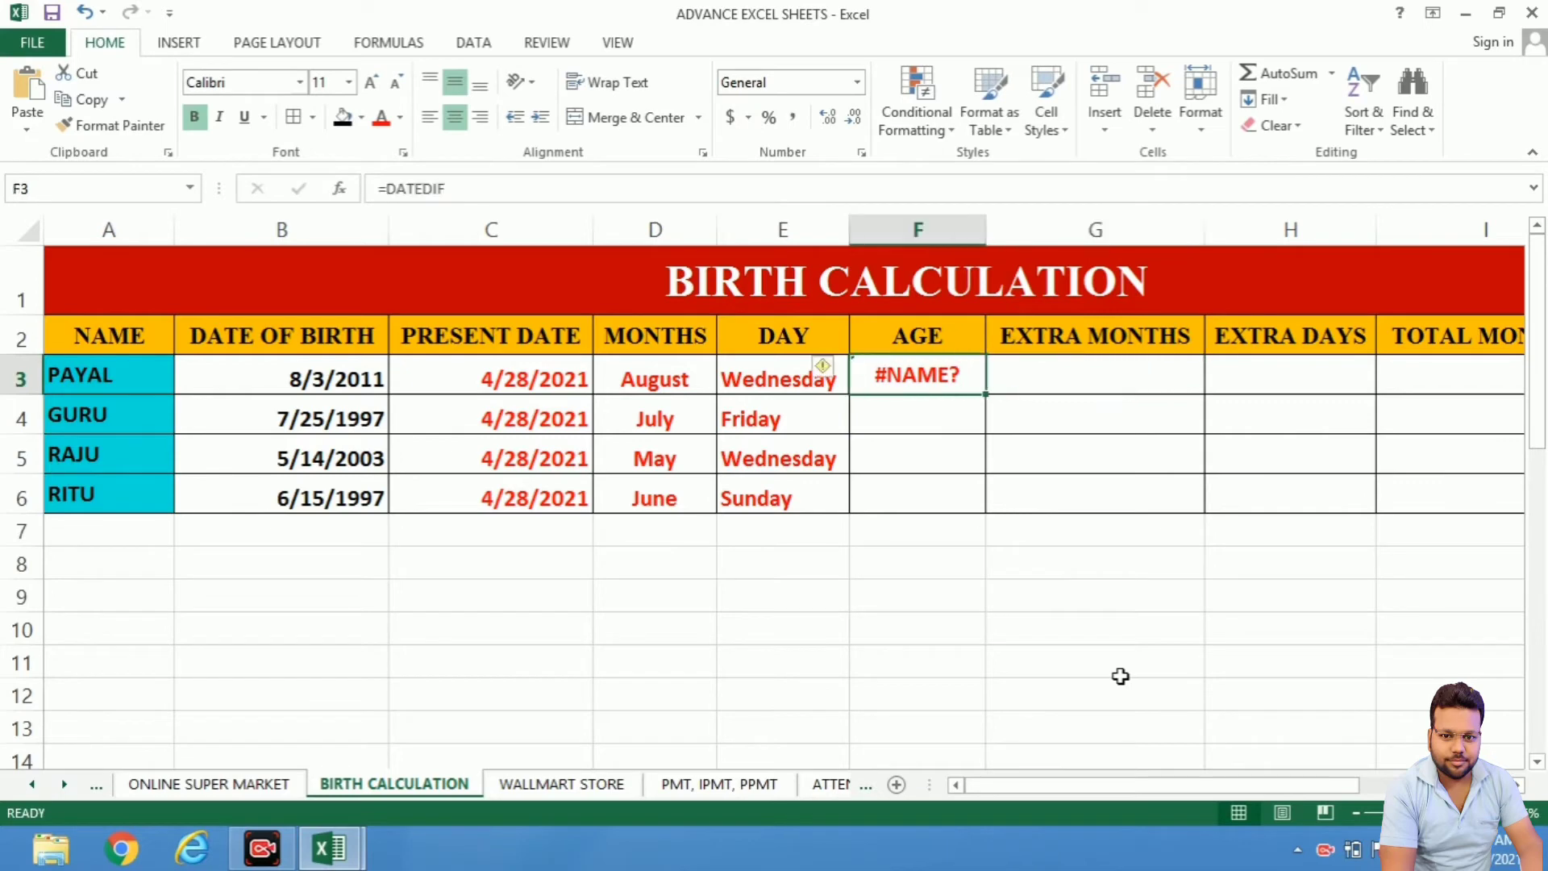
pyautogui.press('Delete')
pyautogui.write('=IF(')
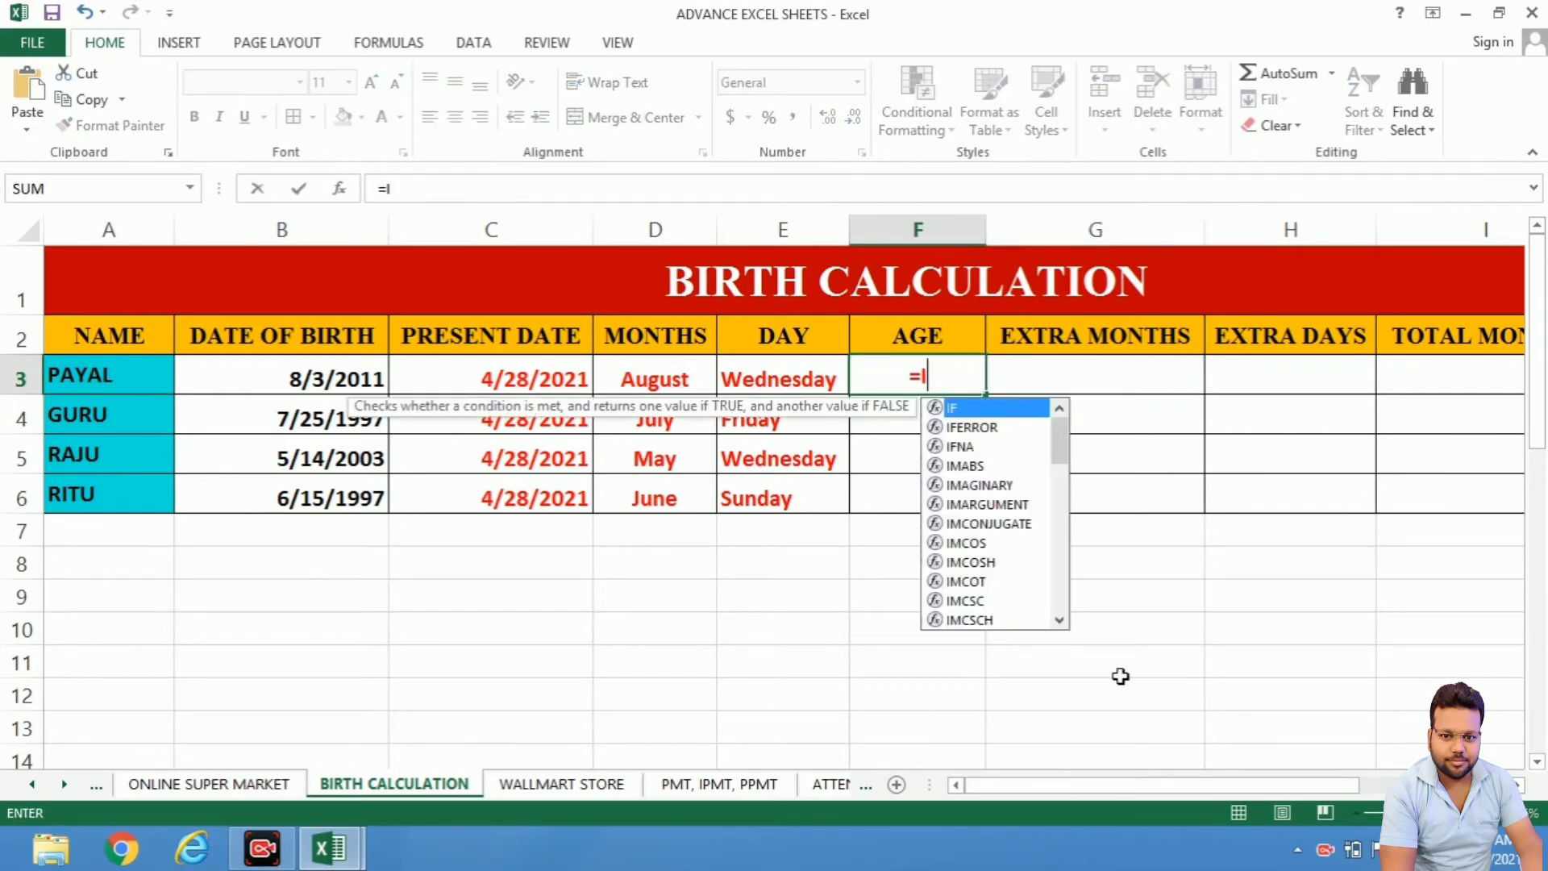
pyautogui.press('BackSpace')
pyautogui.press('BackSpace')
pyautogui.press('BackSpace')
pyautogui.press('BackSpace')
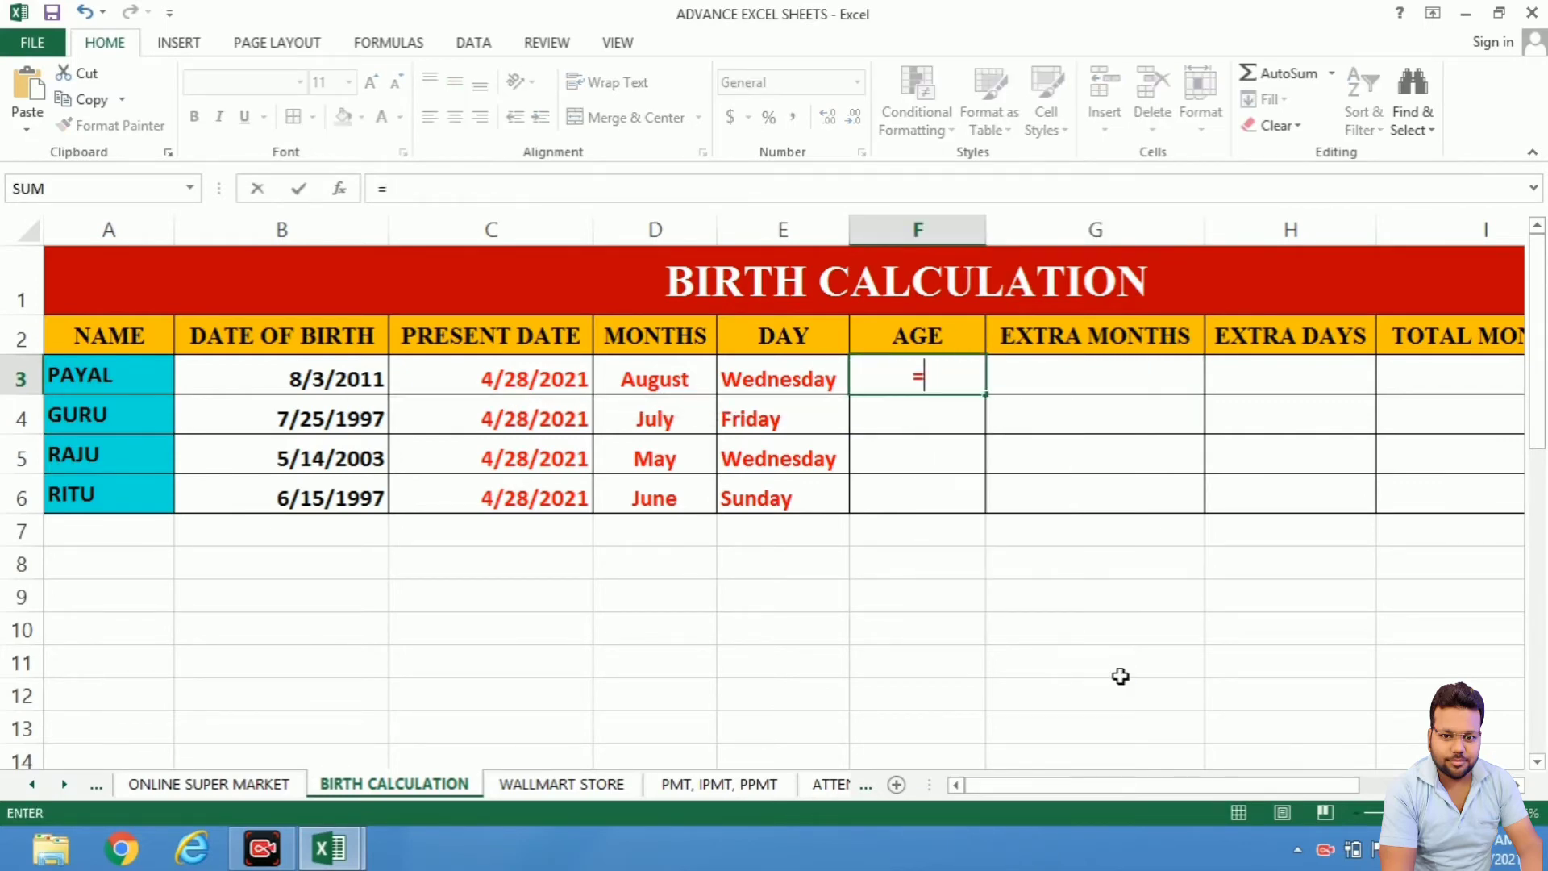
# - Enter =DATEDIF(B3,C3,"Y") in the Age cell F3 to calculate the age in completed years
pyautogui.write('=DATEDIF')
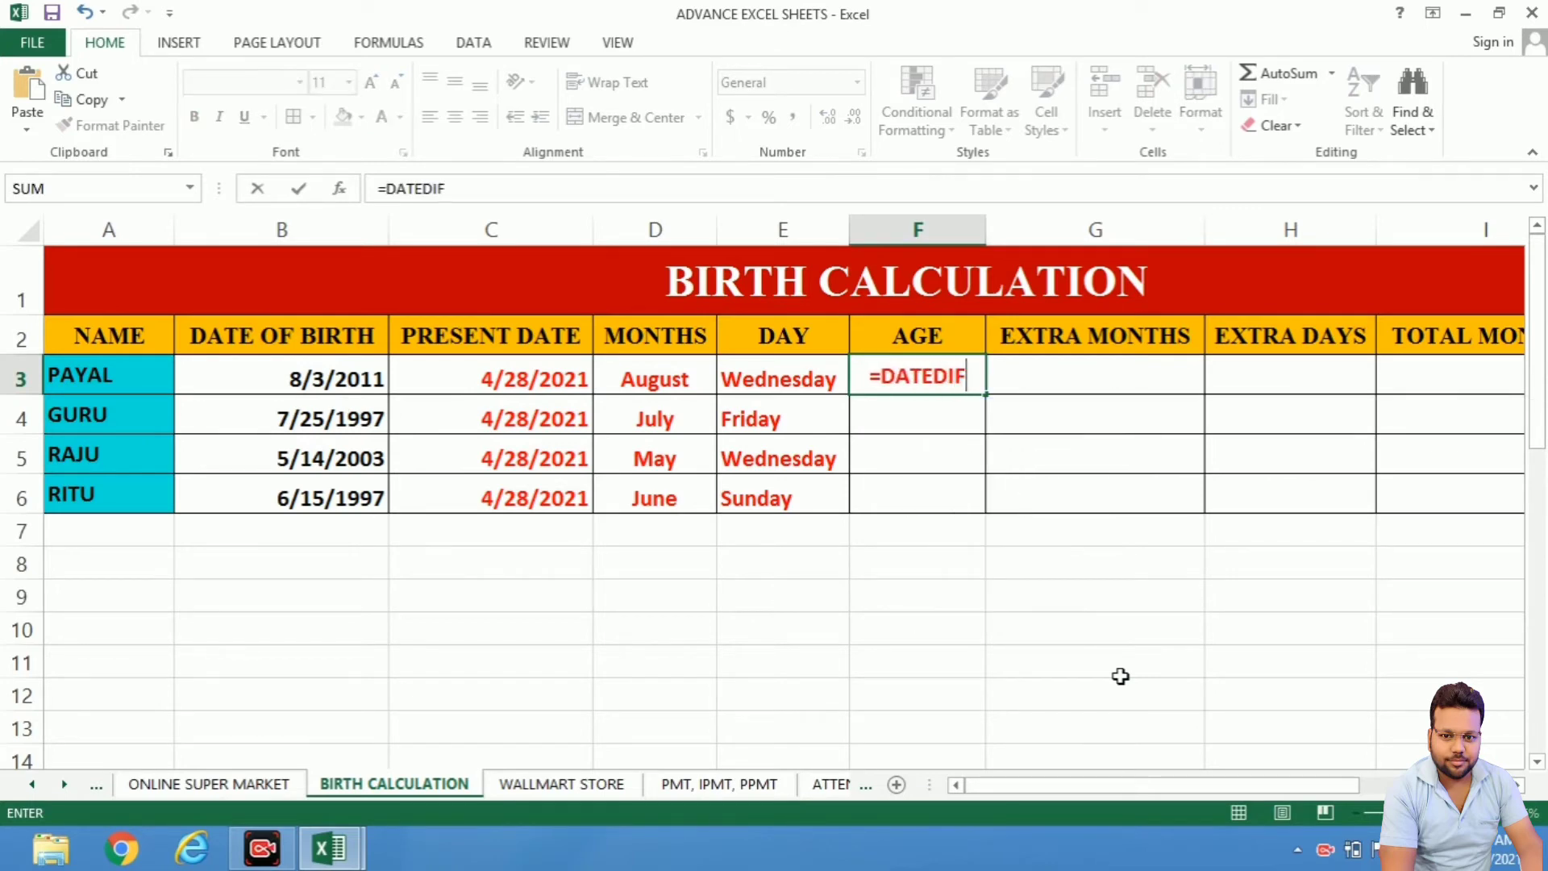
pyautogui.write('(')
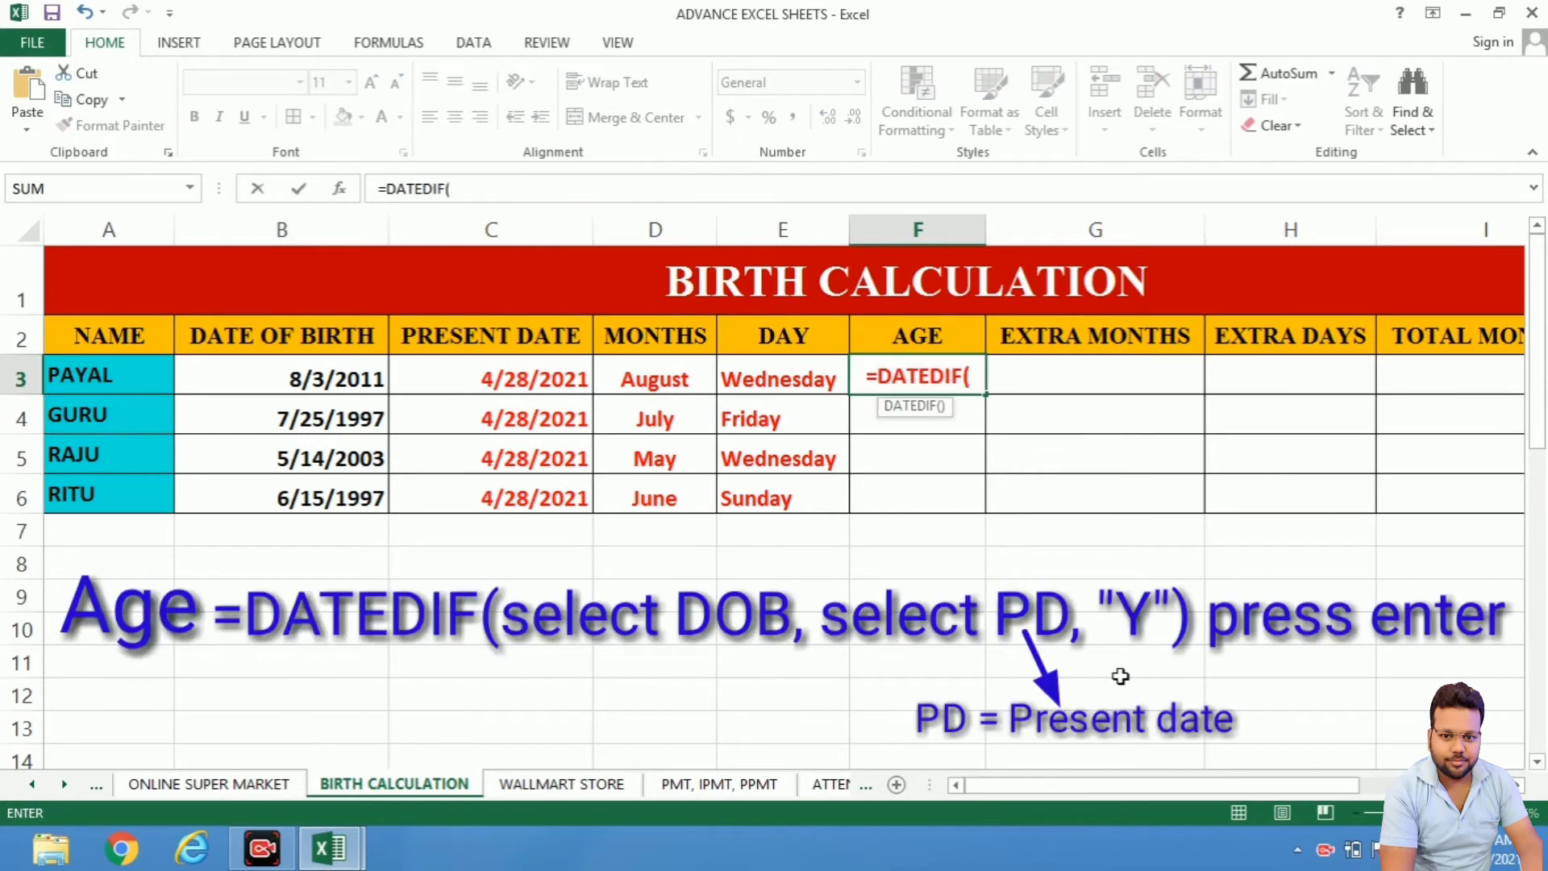
pyautogui.click(319, 387)
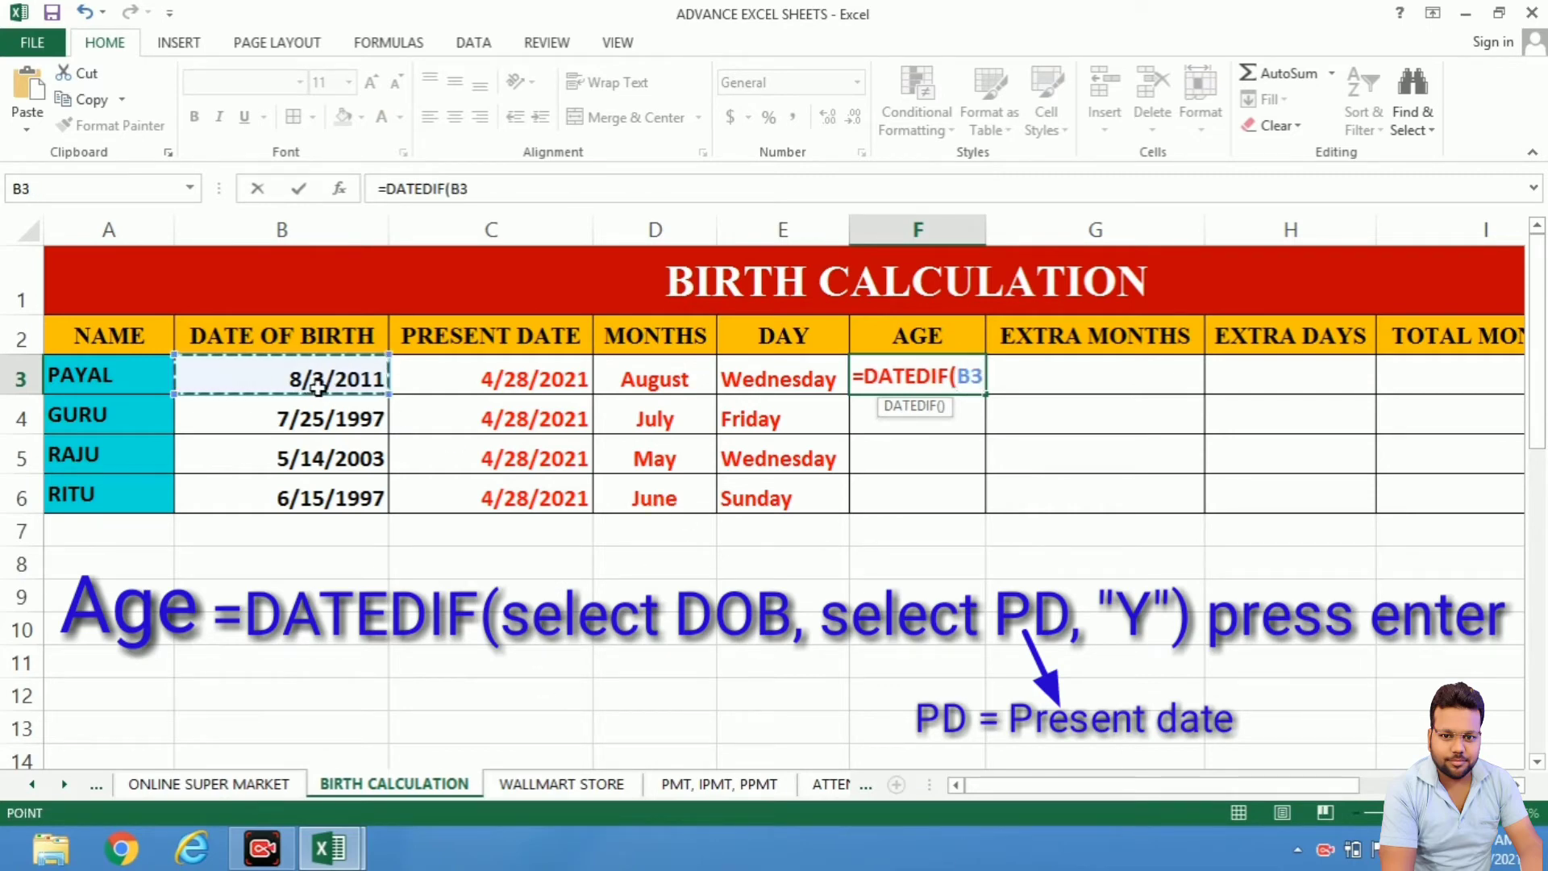
pyautogui.write(',')
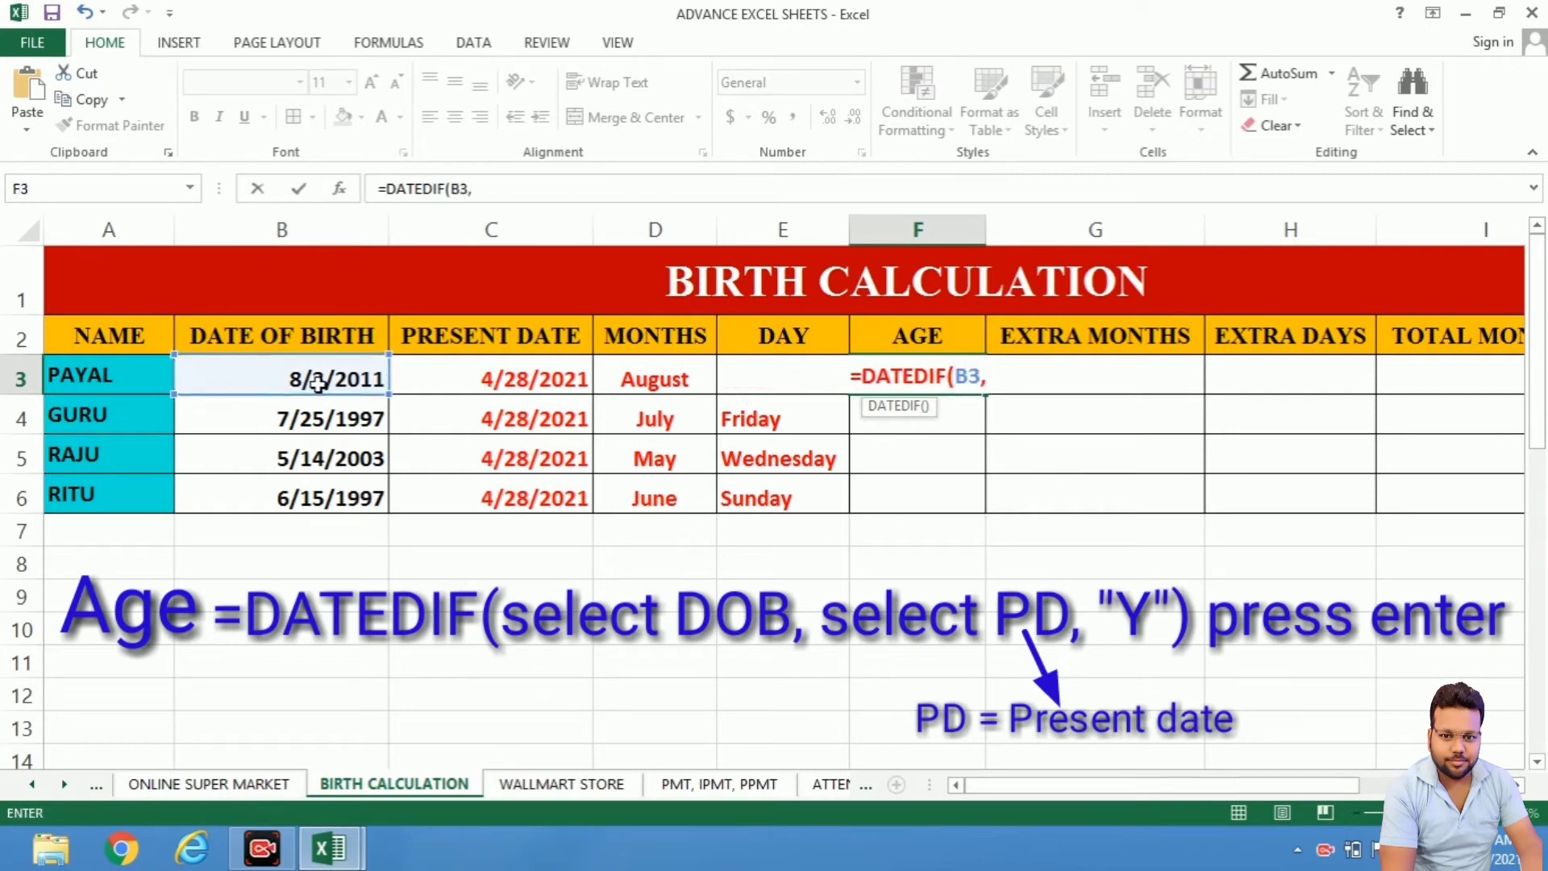
pyautogui.click(505, 382)
pyautogui.write(',')
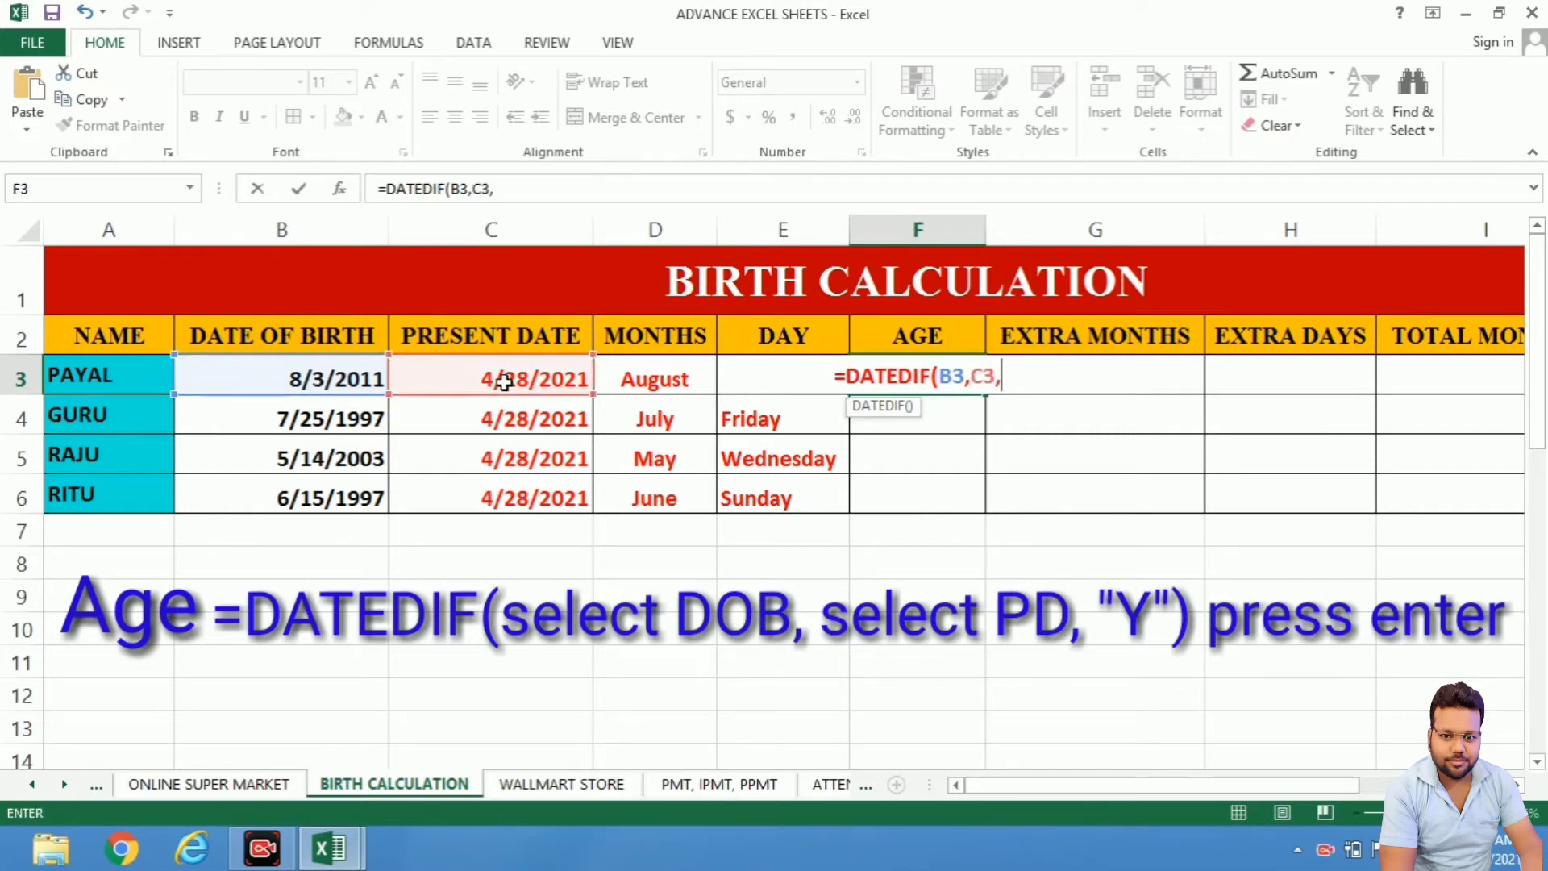
pyautogui.write('"')
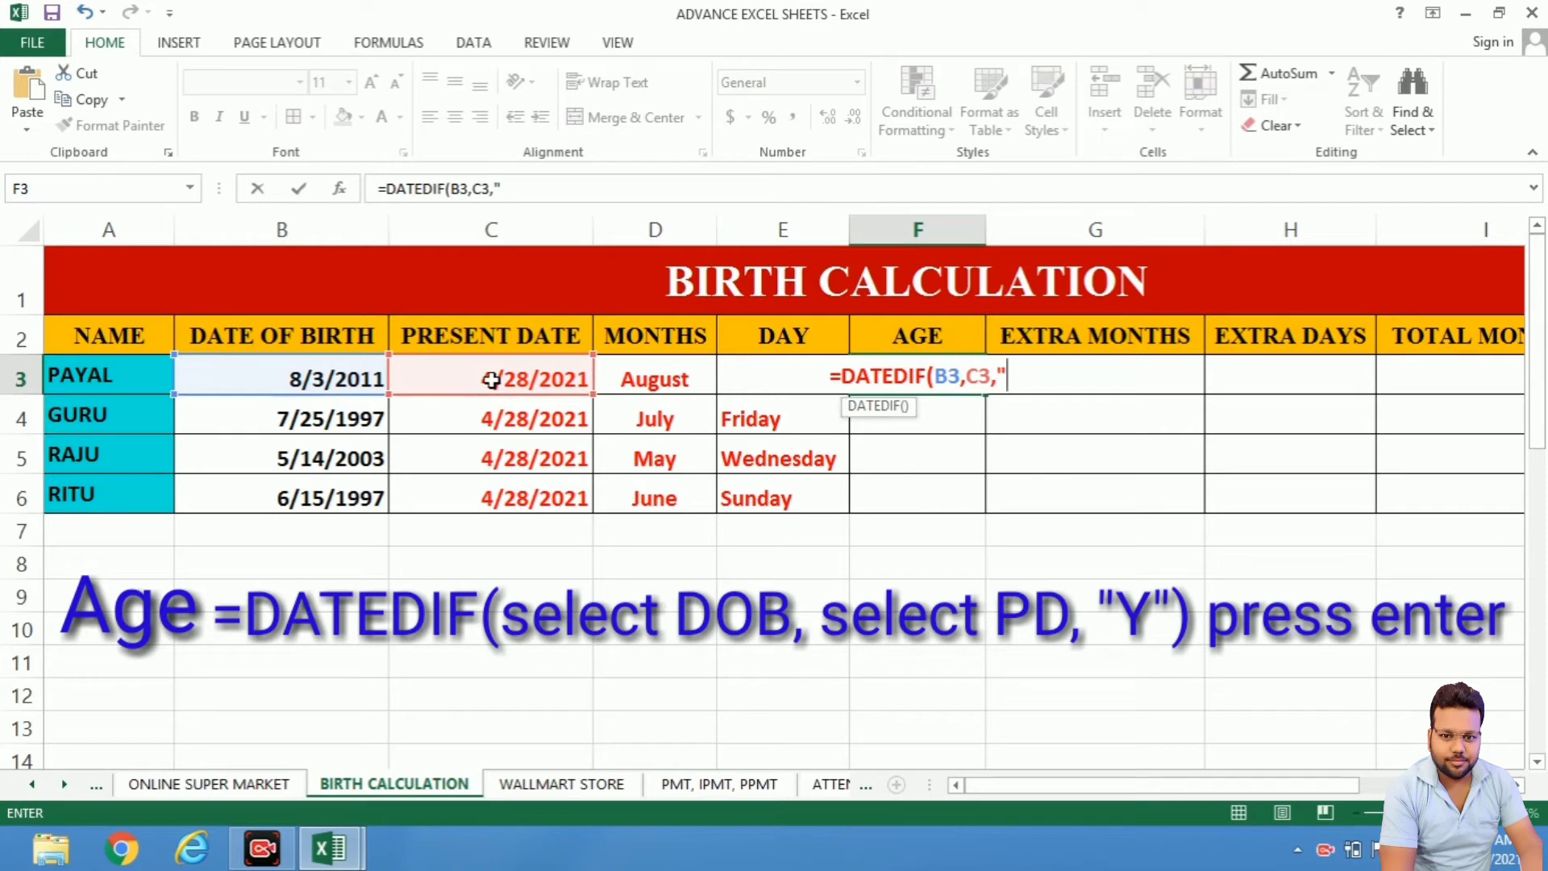
pyautogui.write('Y')
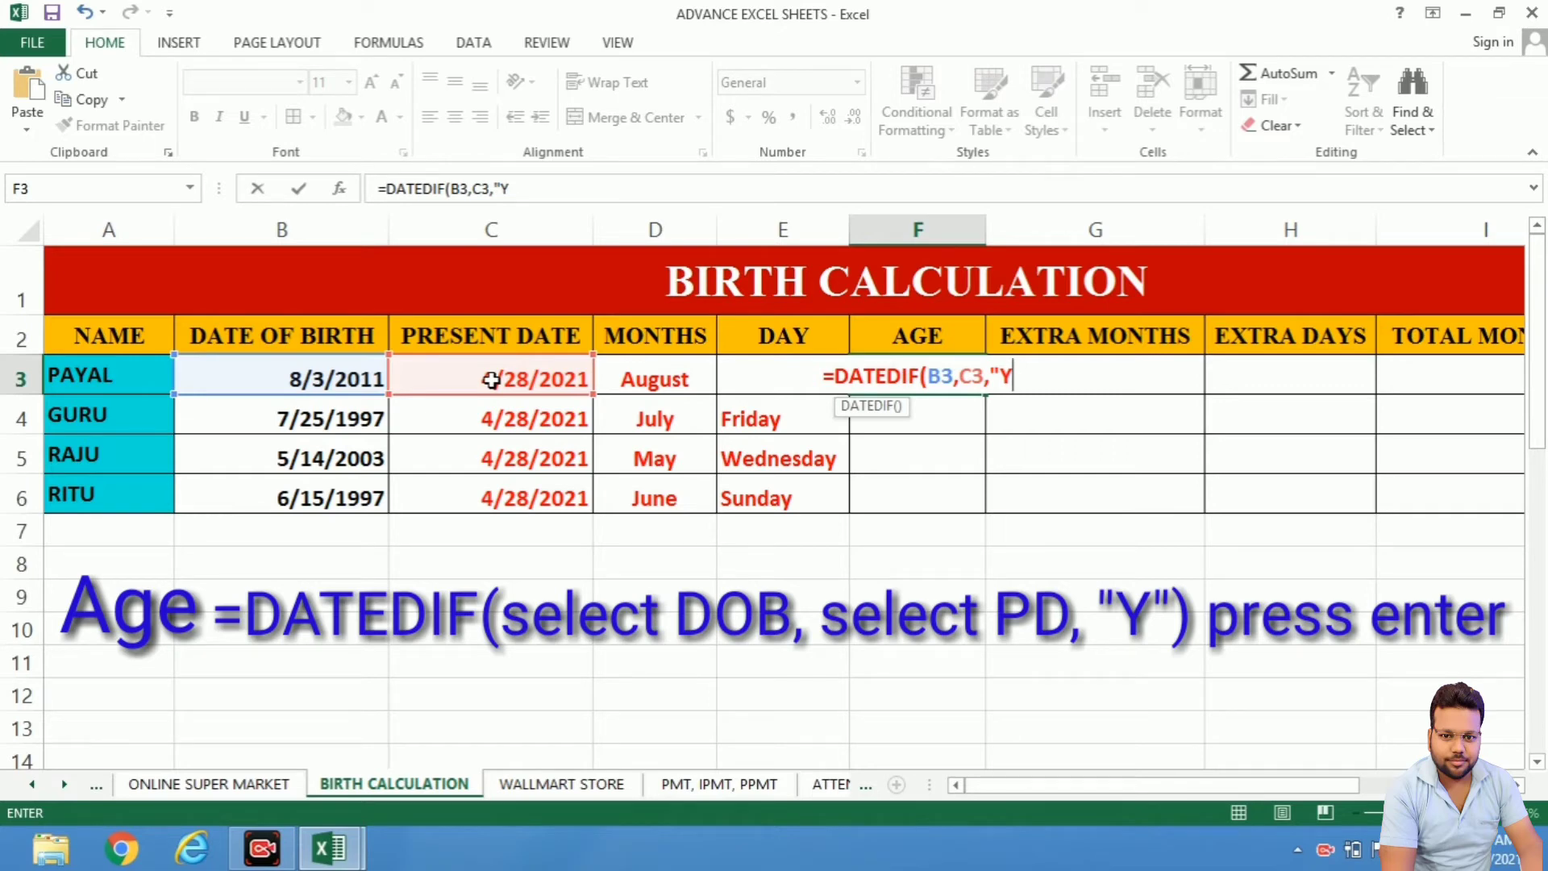
pyautogui.write('"')
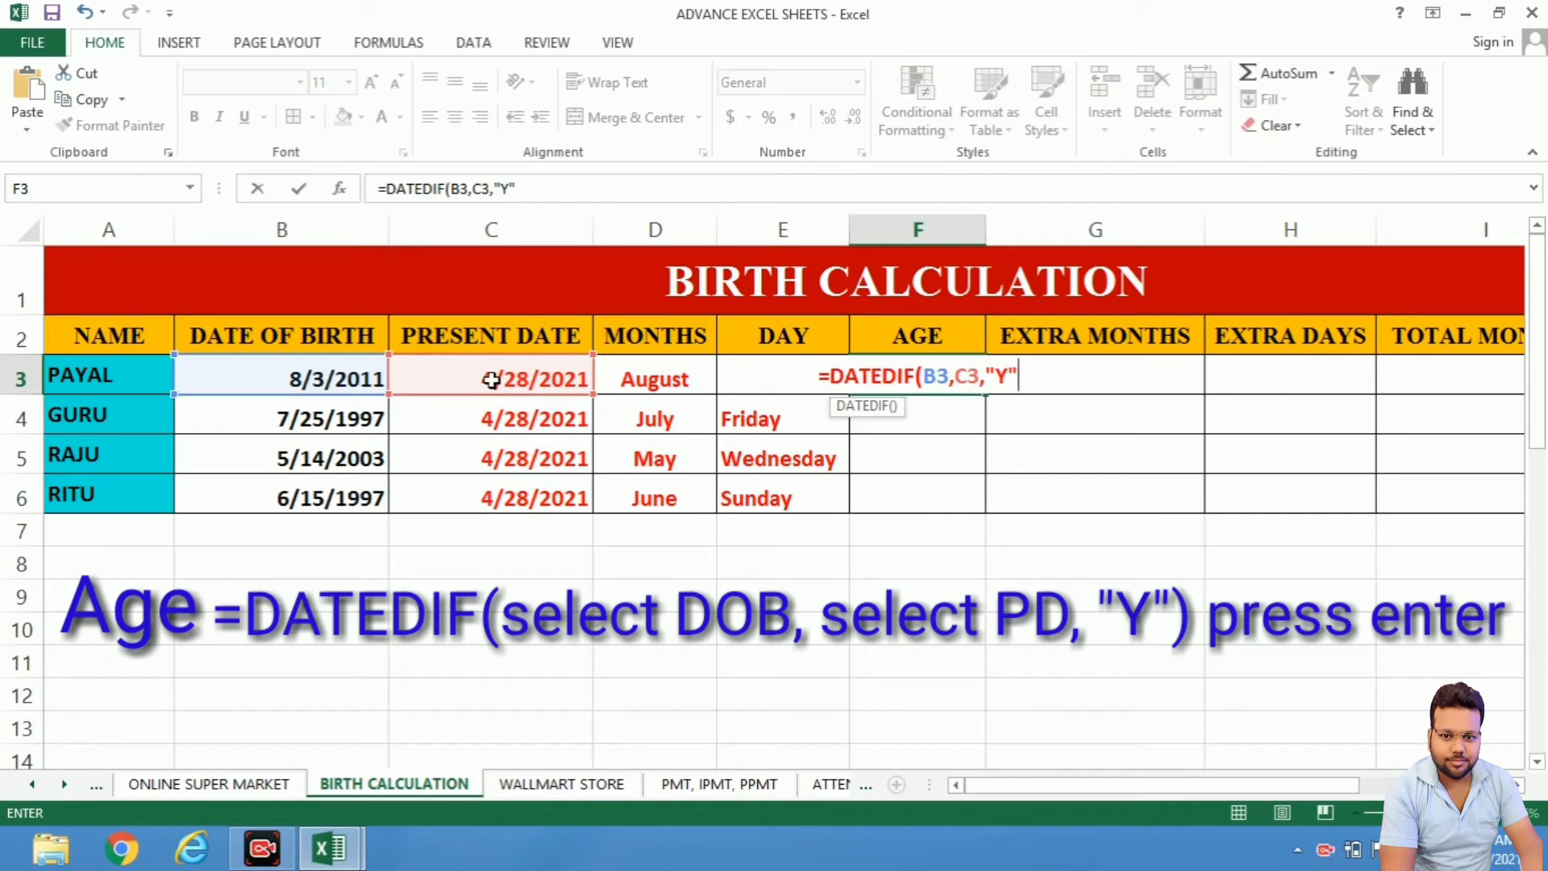
pyautogui.write(')')
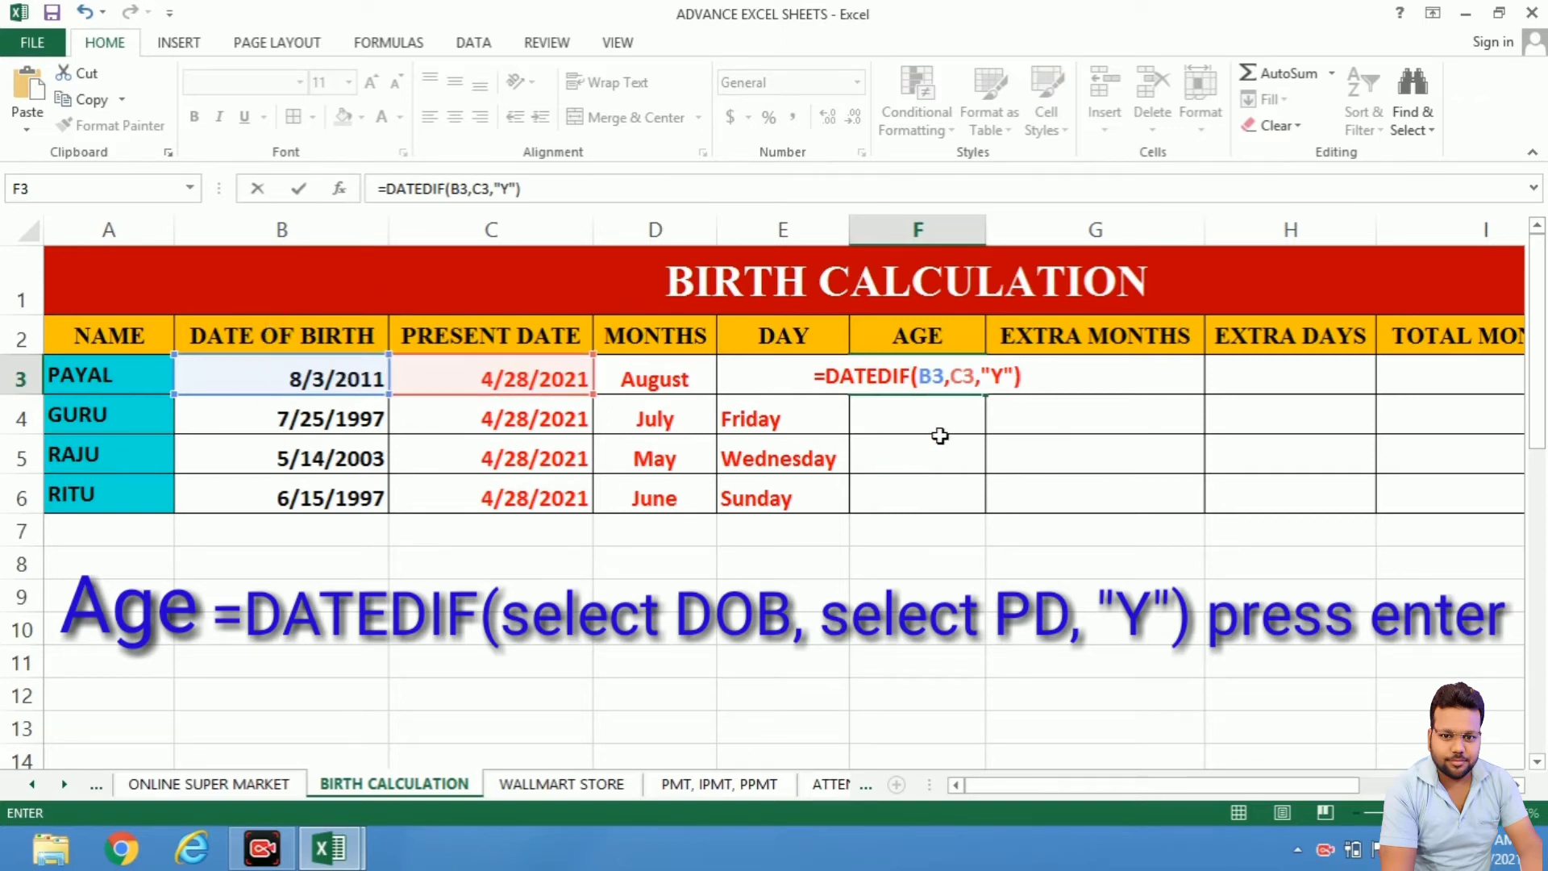
pyautogui.press('Return')
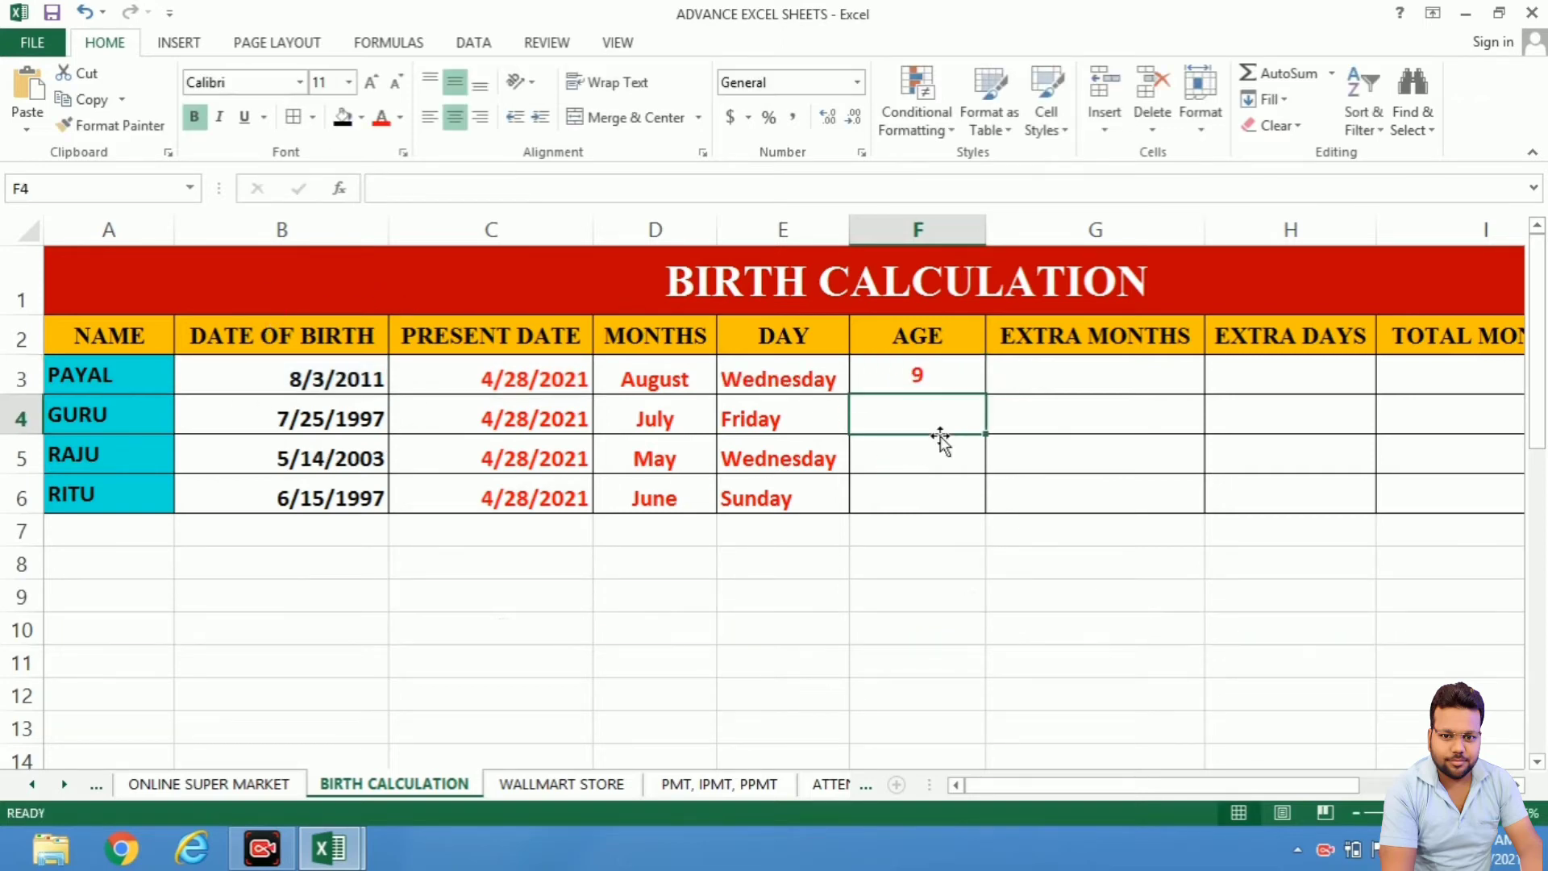
# - Review the Age cells F3 to F6 and the neighbouring Extra Months cell in row 3
pyautogui.press('Up')
pyautogui.press('Down')
pyautogui.press('Down')
pyautogui.press('Down')
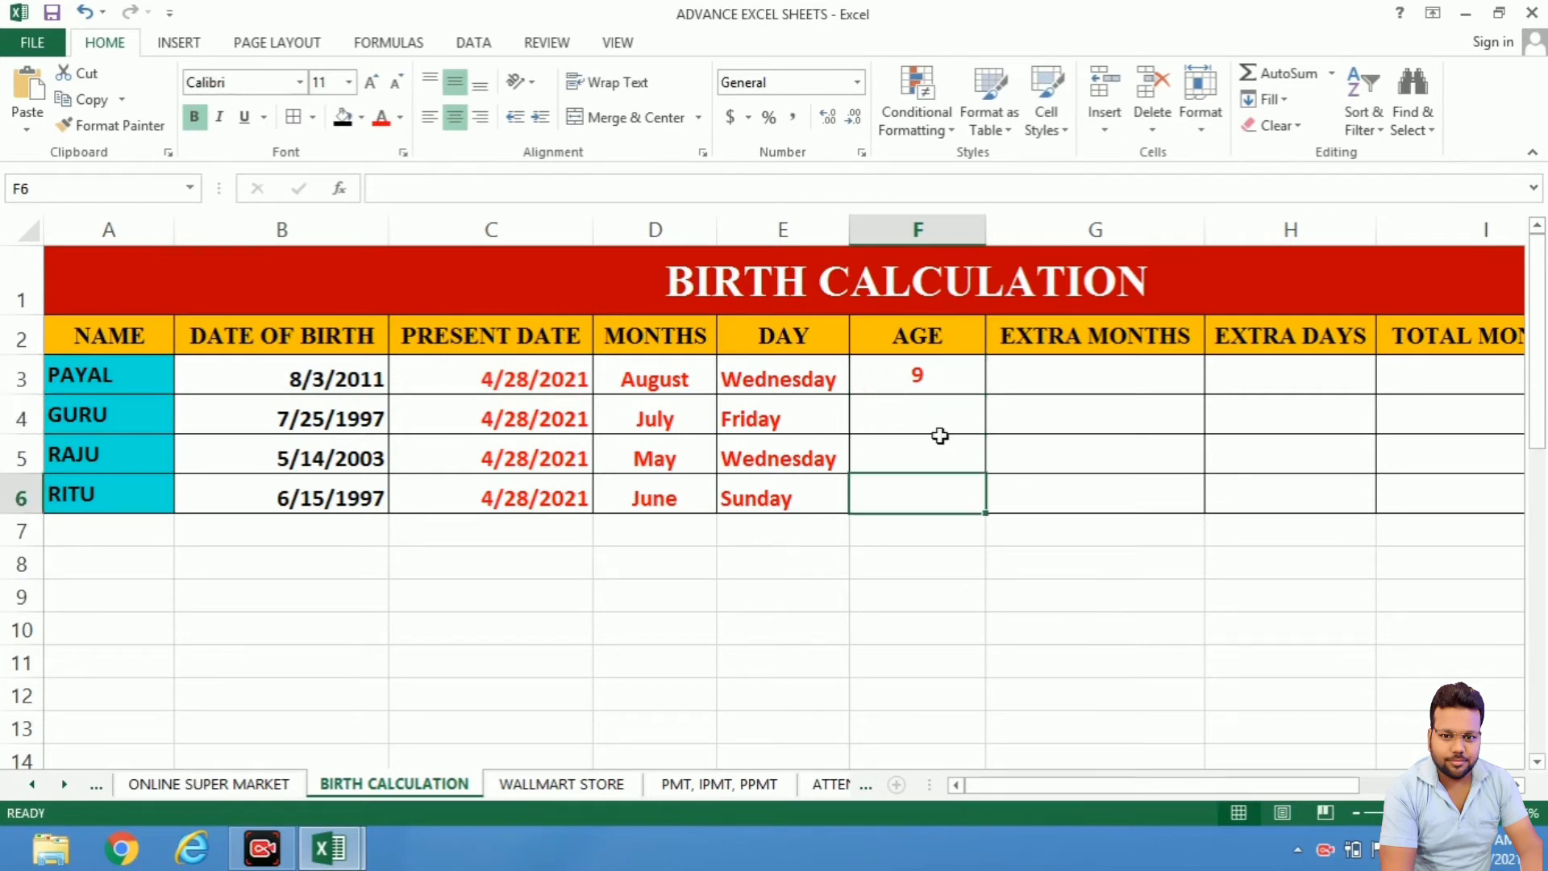
pyautogui.press('Up')
pyautogui.press('Up')
pyautogui.press('Up')
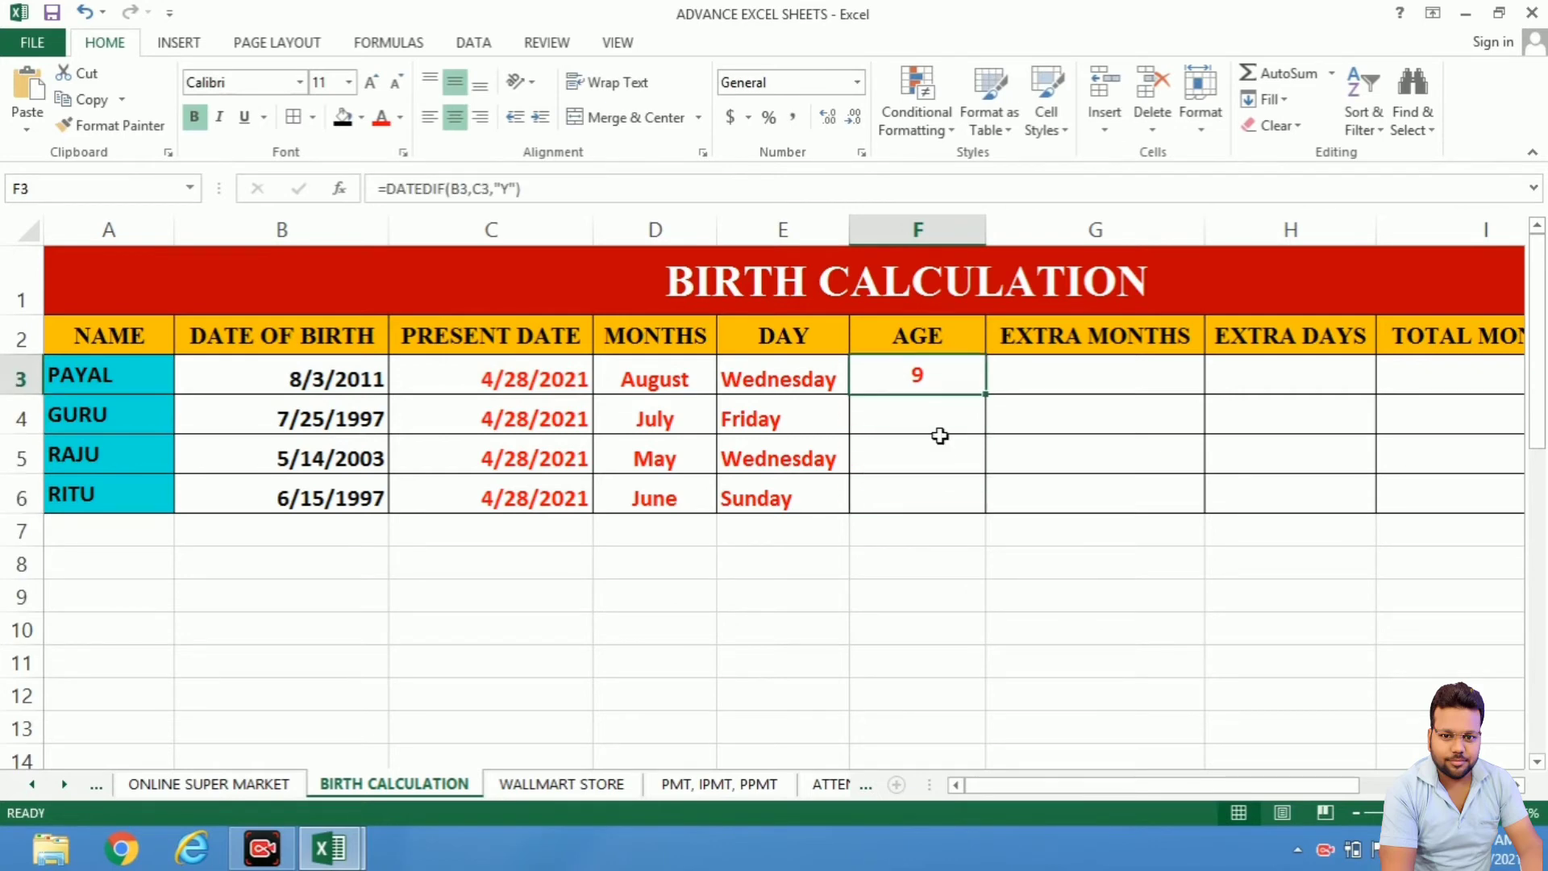
pyautogui.press('Right')
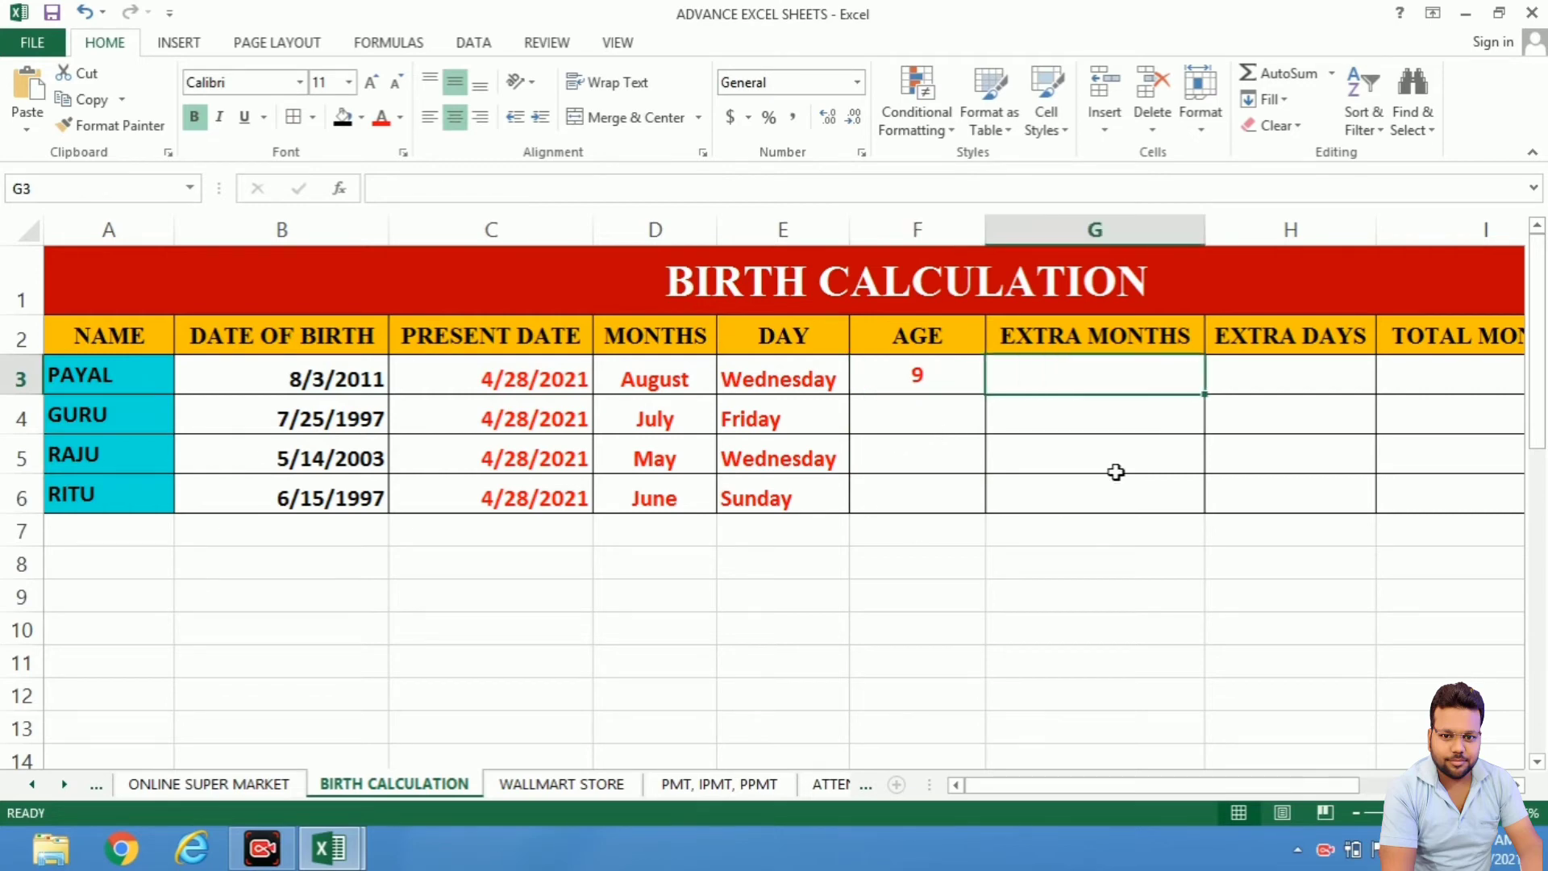
pyautogui.click(916, 385)
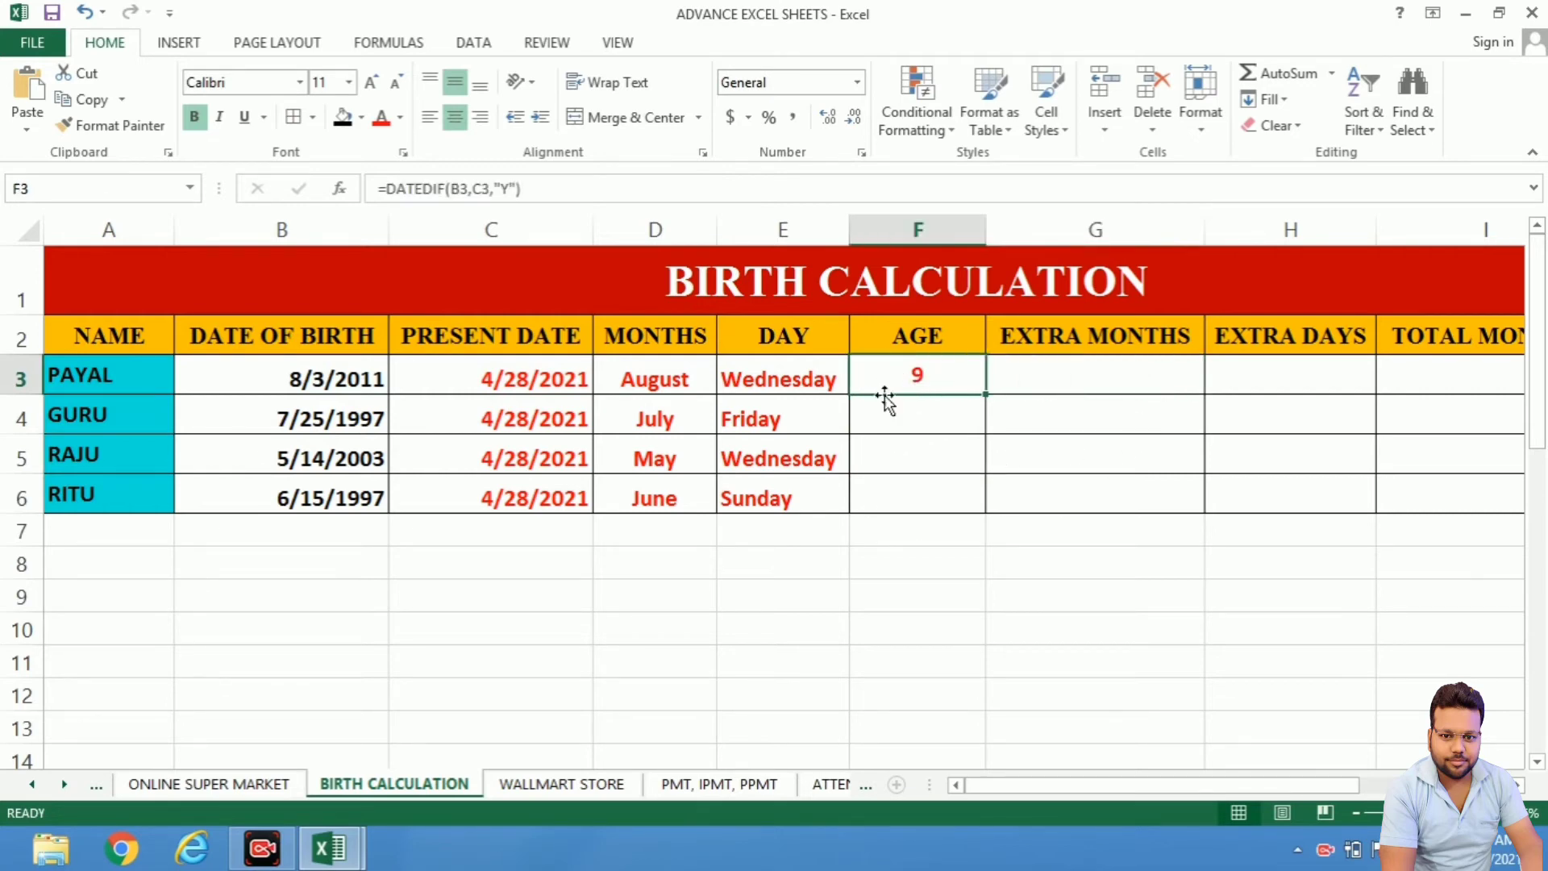
# - Enter =DATEDIF(B3,C3,"YM") in the Extra Months cell G3 to calculate the months beyond full years
pyautogui.click(1099, 375)
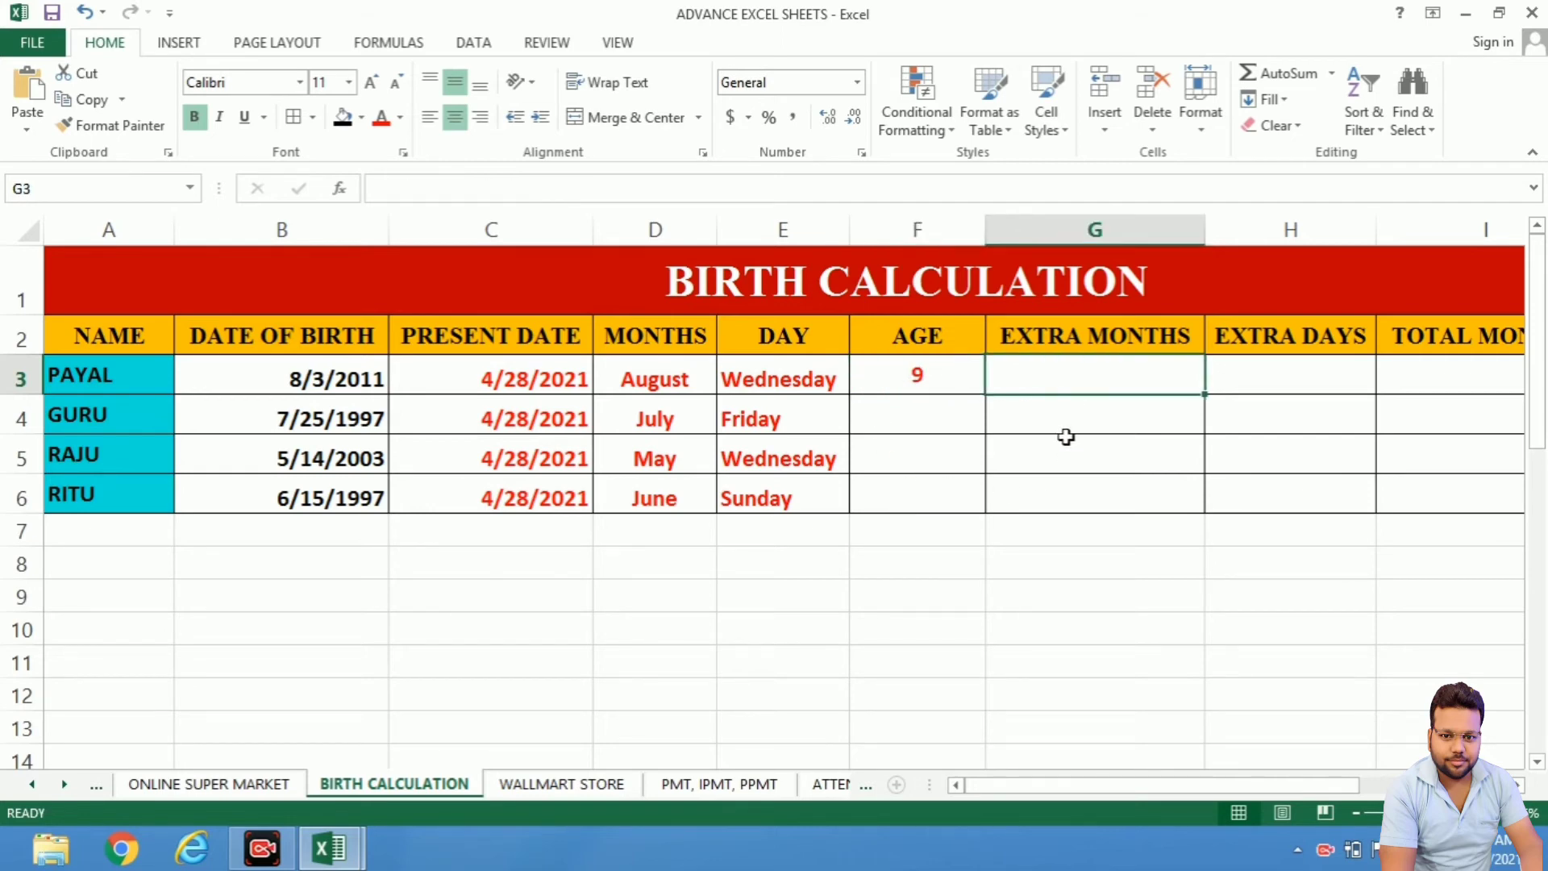
pyautogui.write('=')
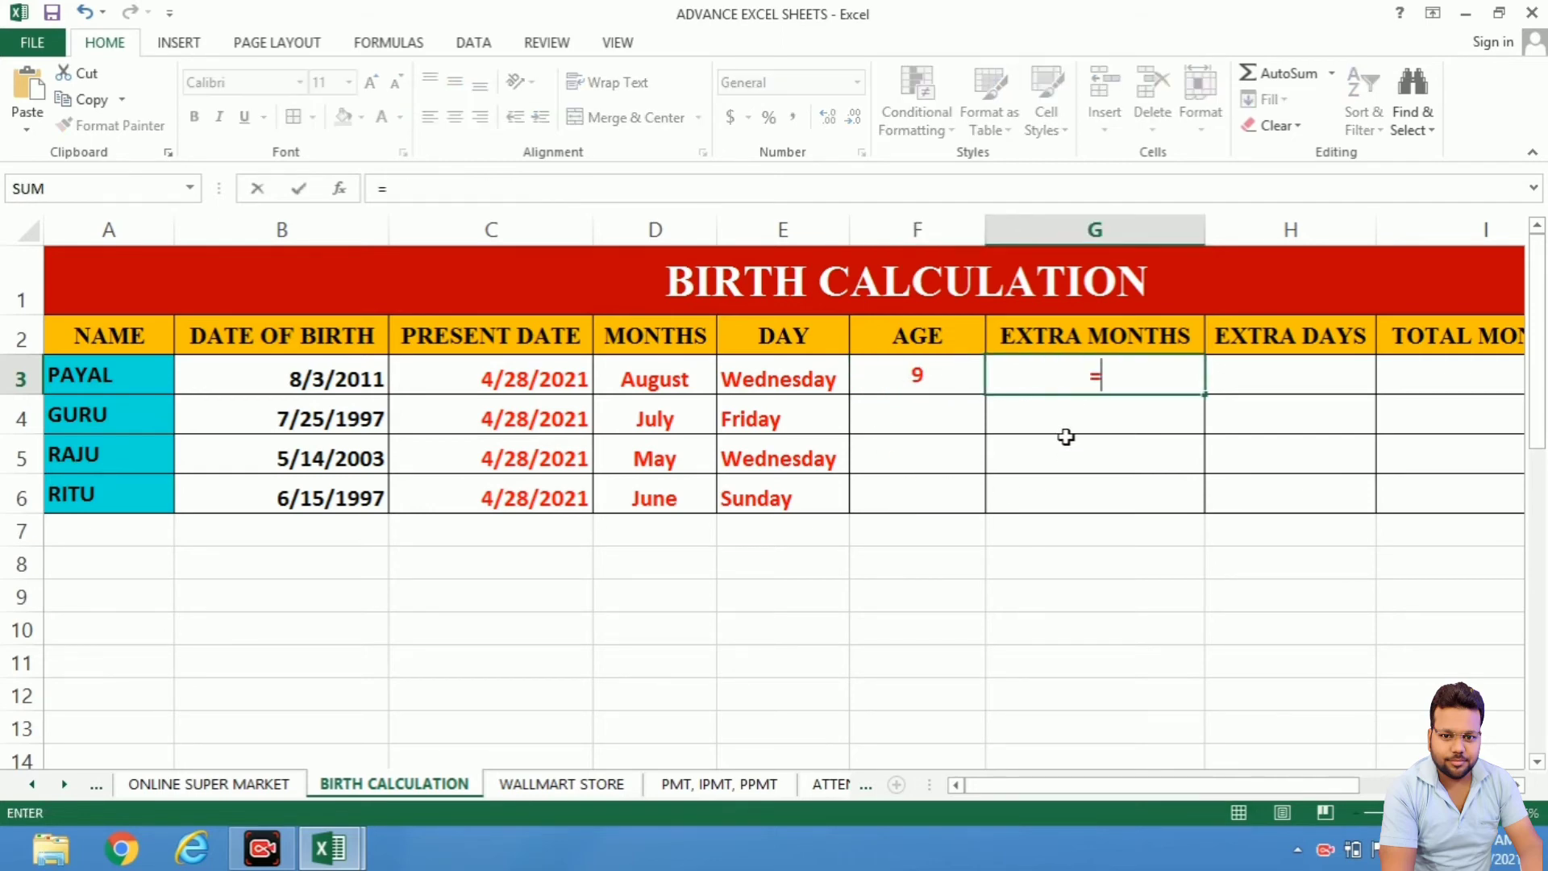
pyautogui.write('DA')
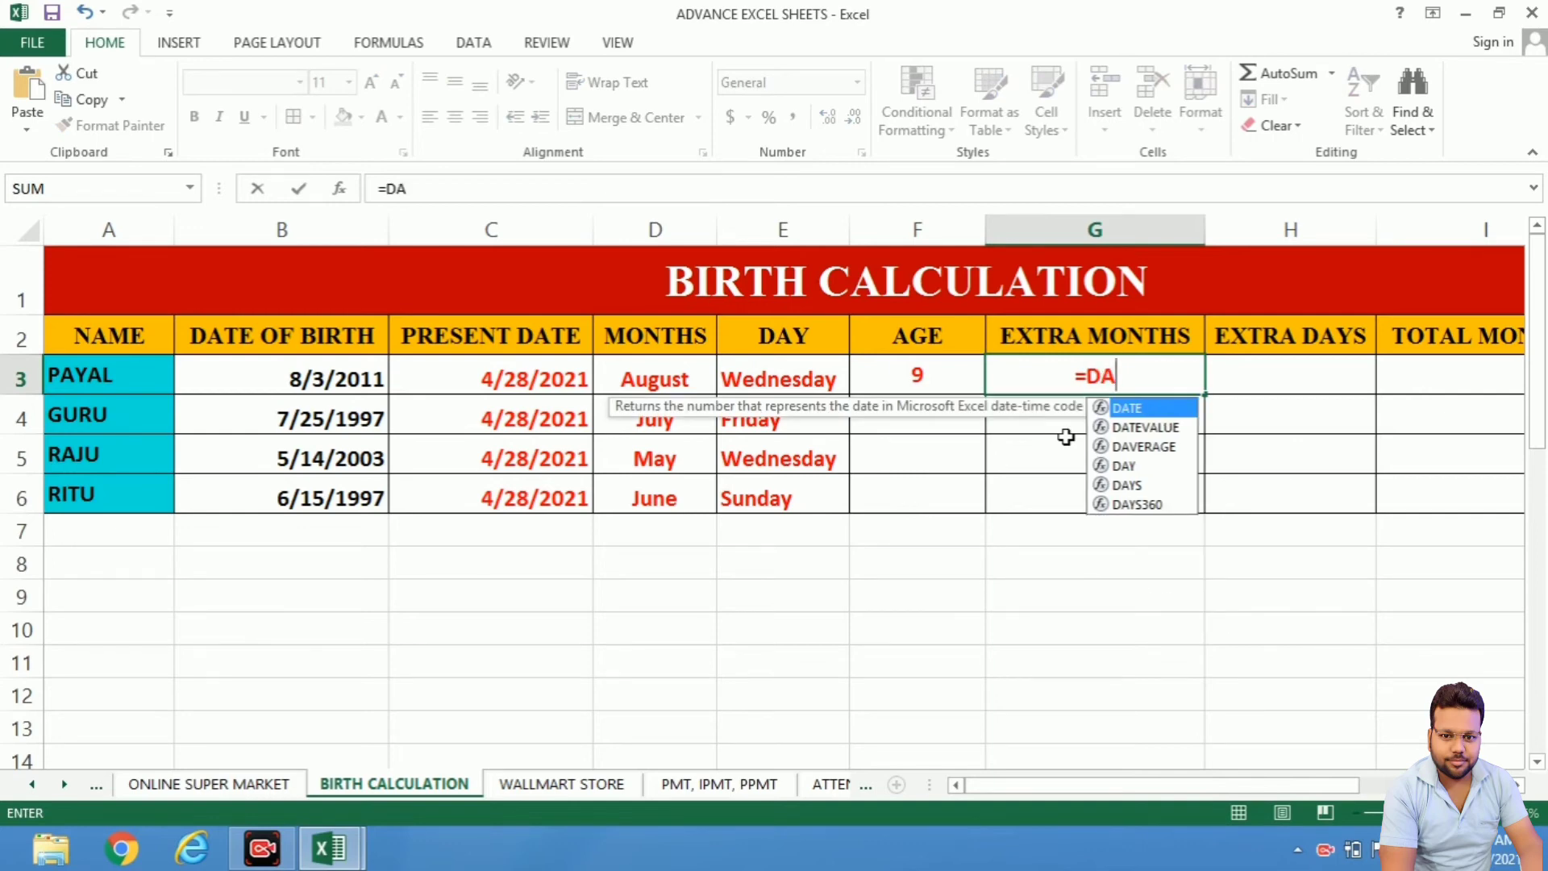
pyautogui.write('TEDIF')
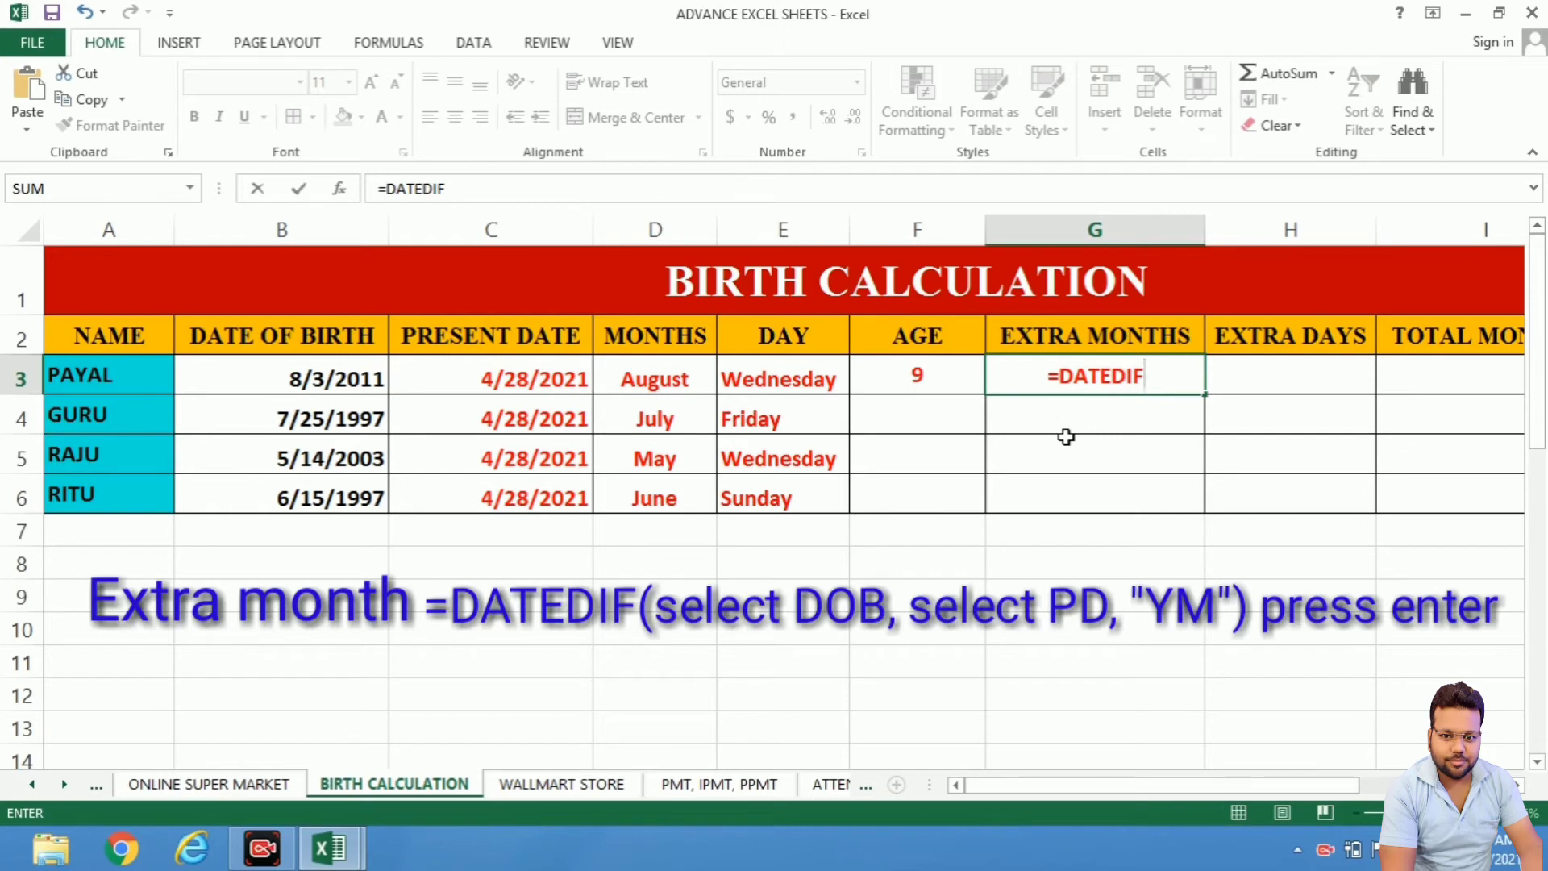
pyautogui.write('(')
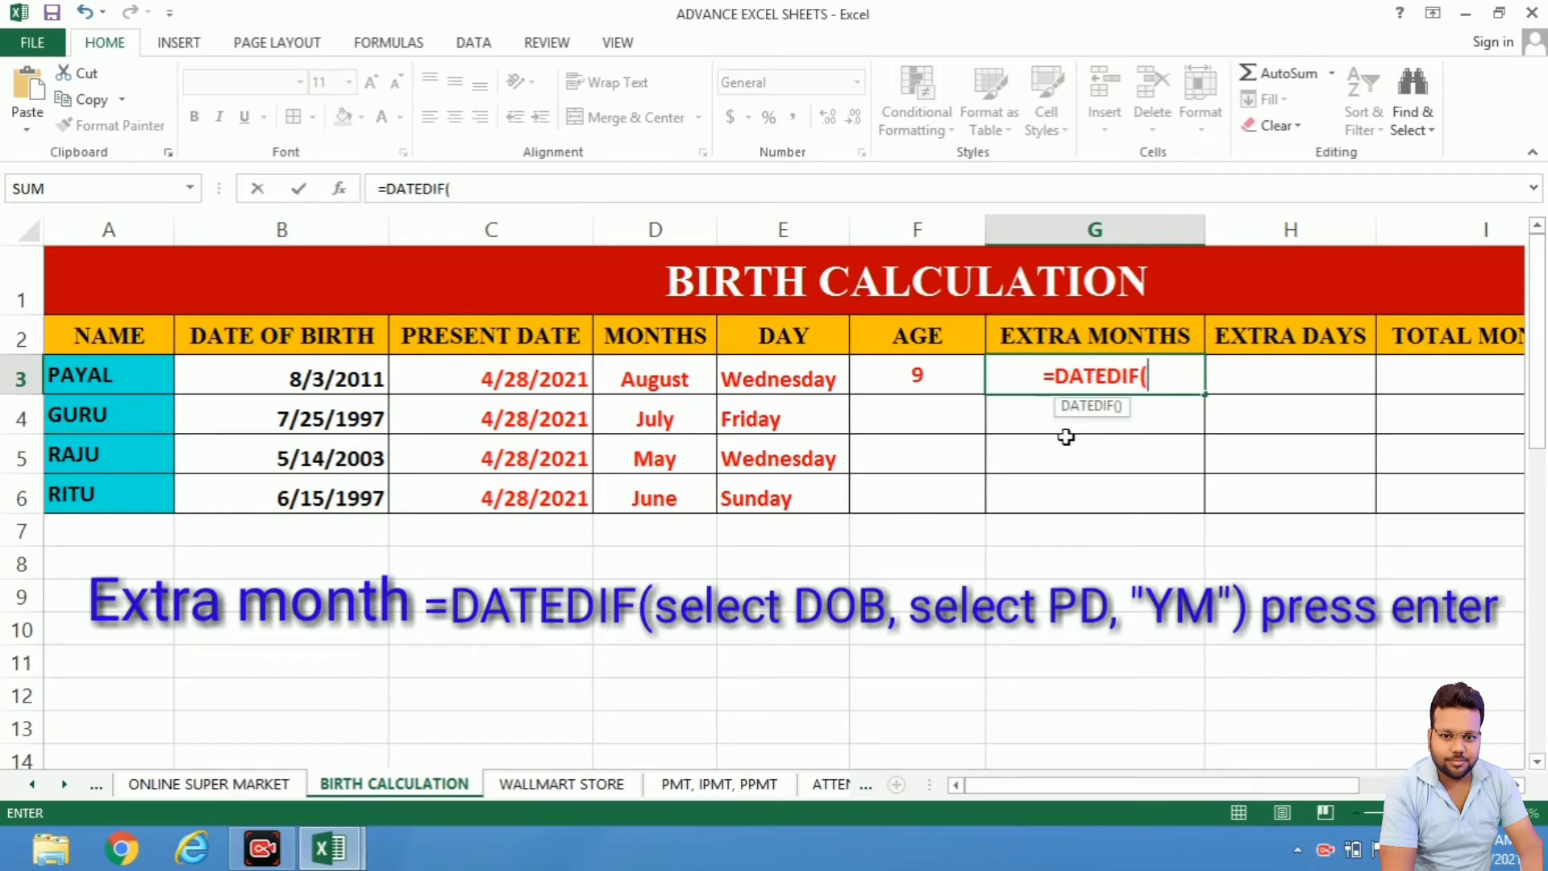
pyautogui.click(284, 379)
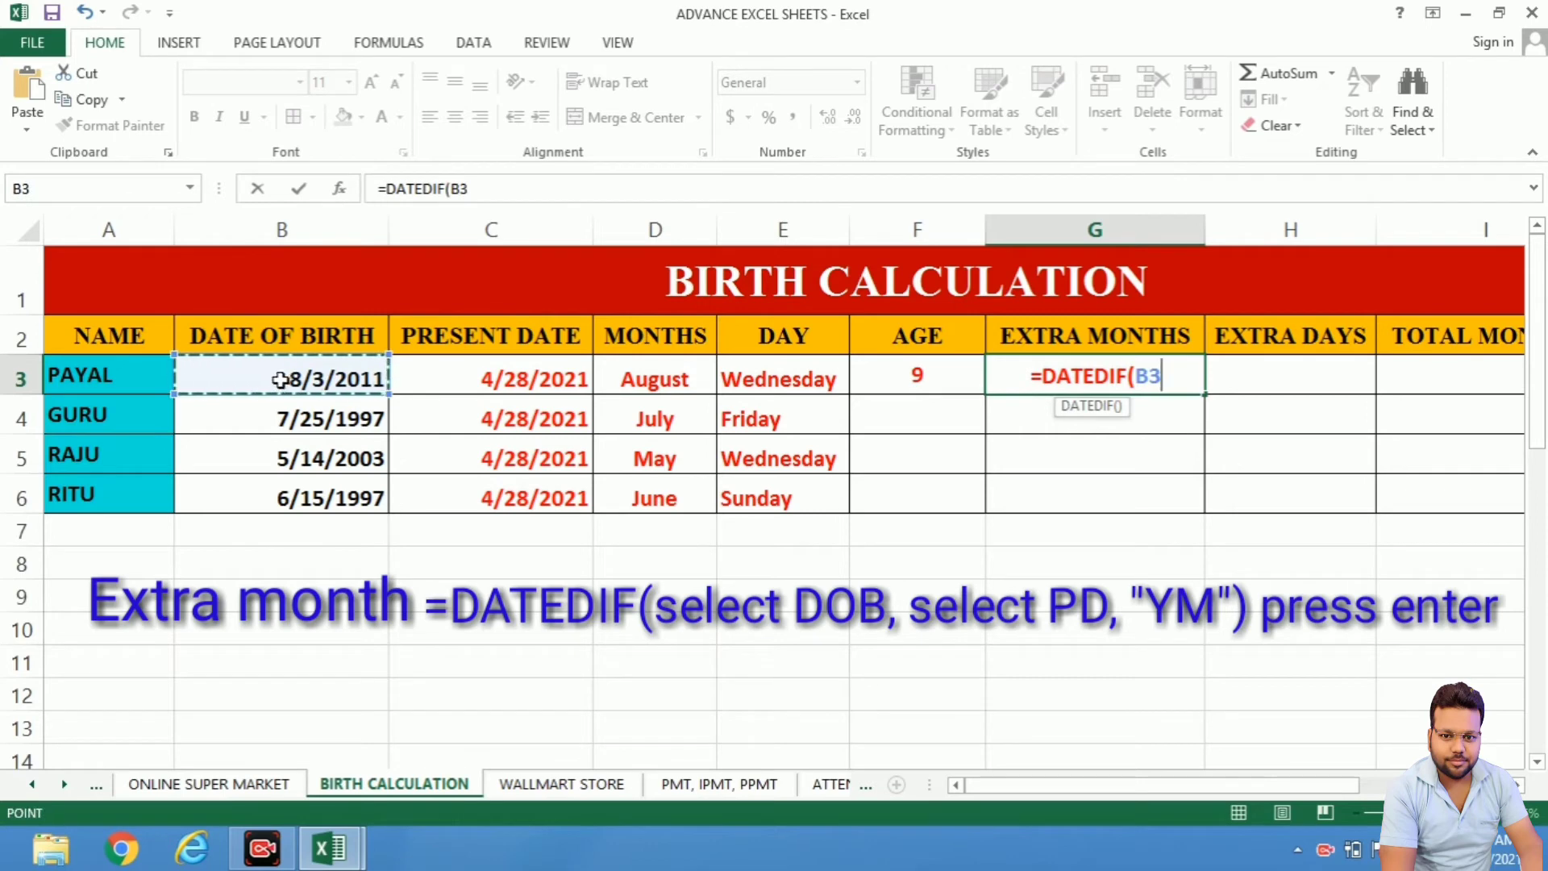
pyautogui.write(',')
pyautogui.click(562, 383)
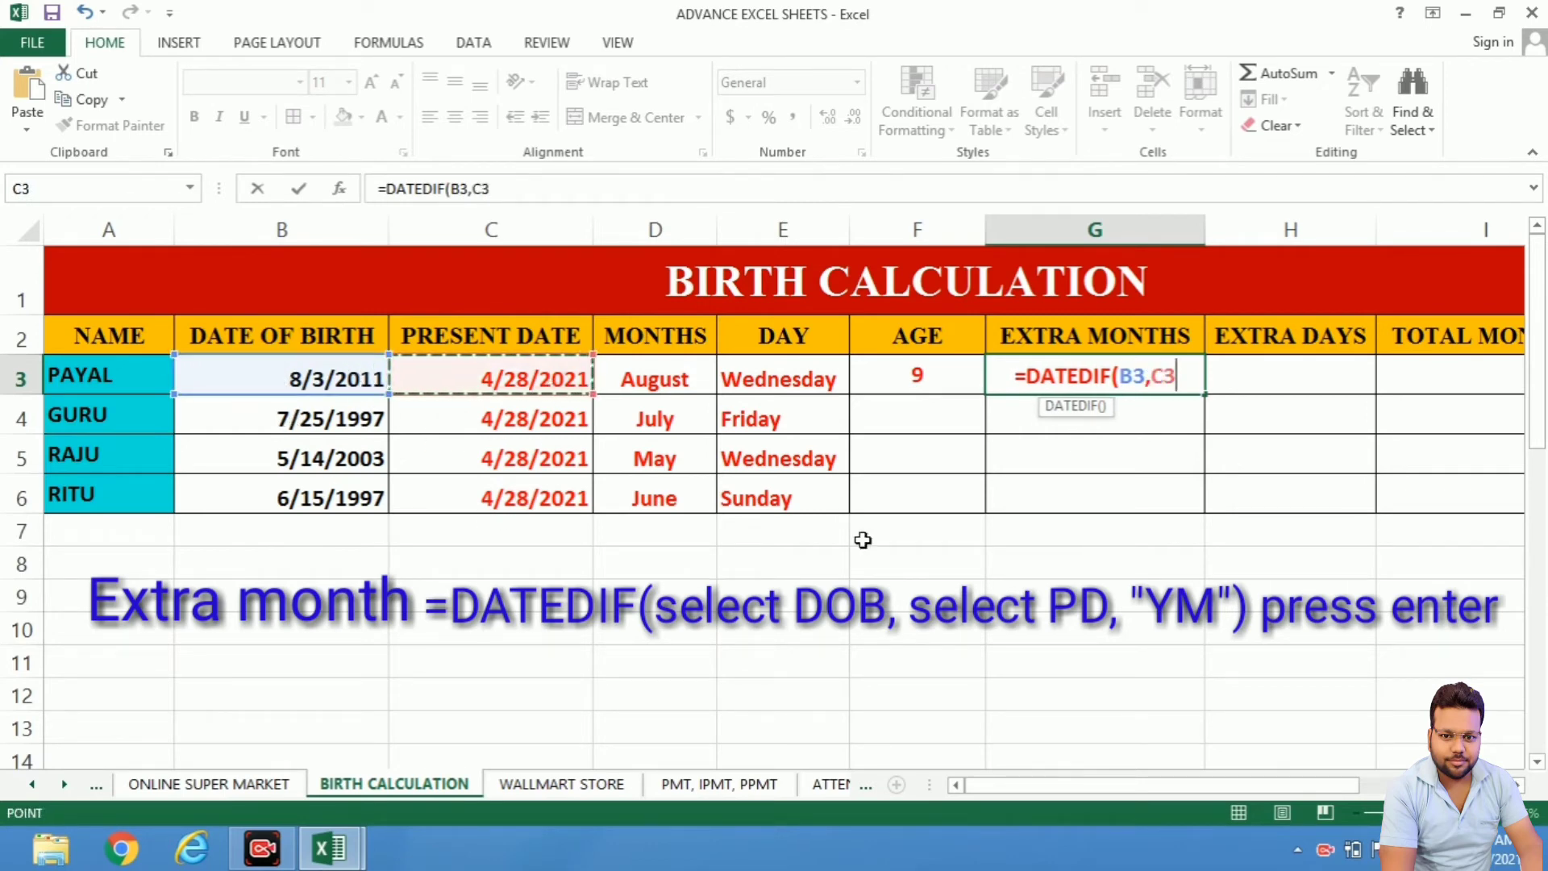
pyautogui.write(',')
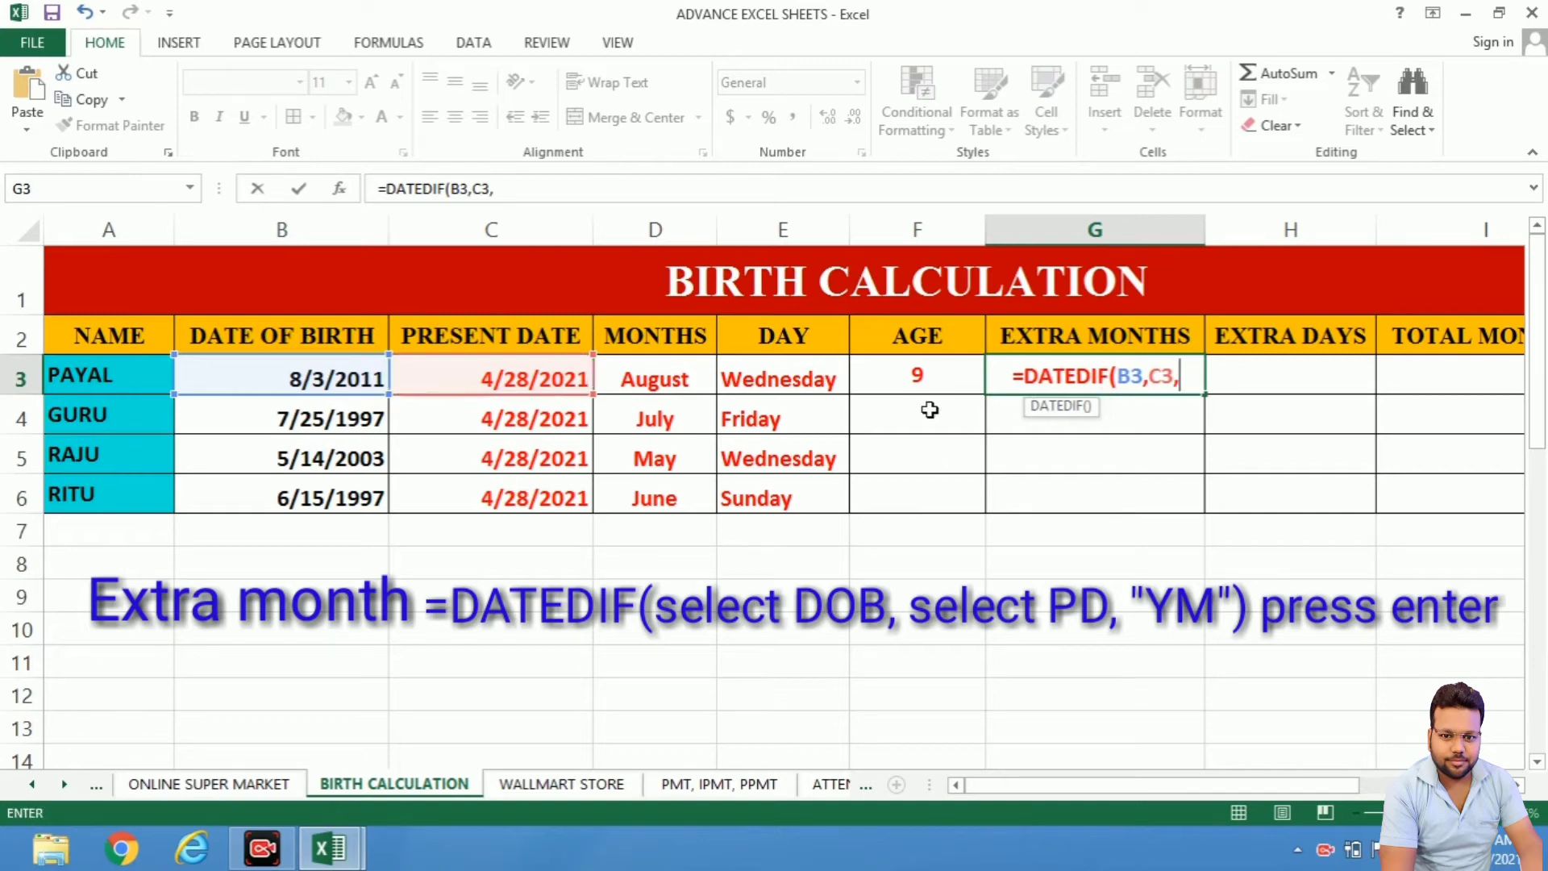
pyautogui.write('"')
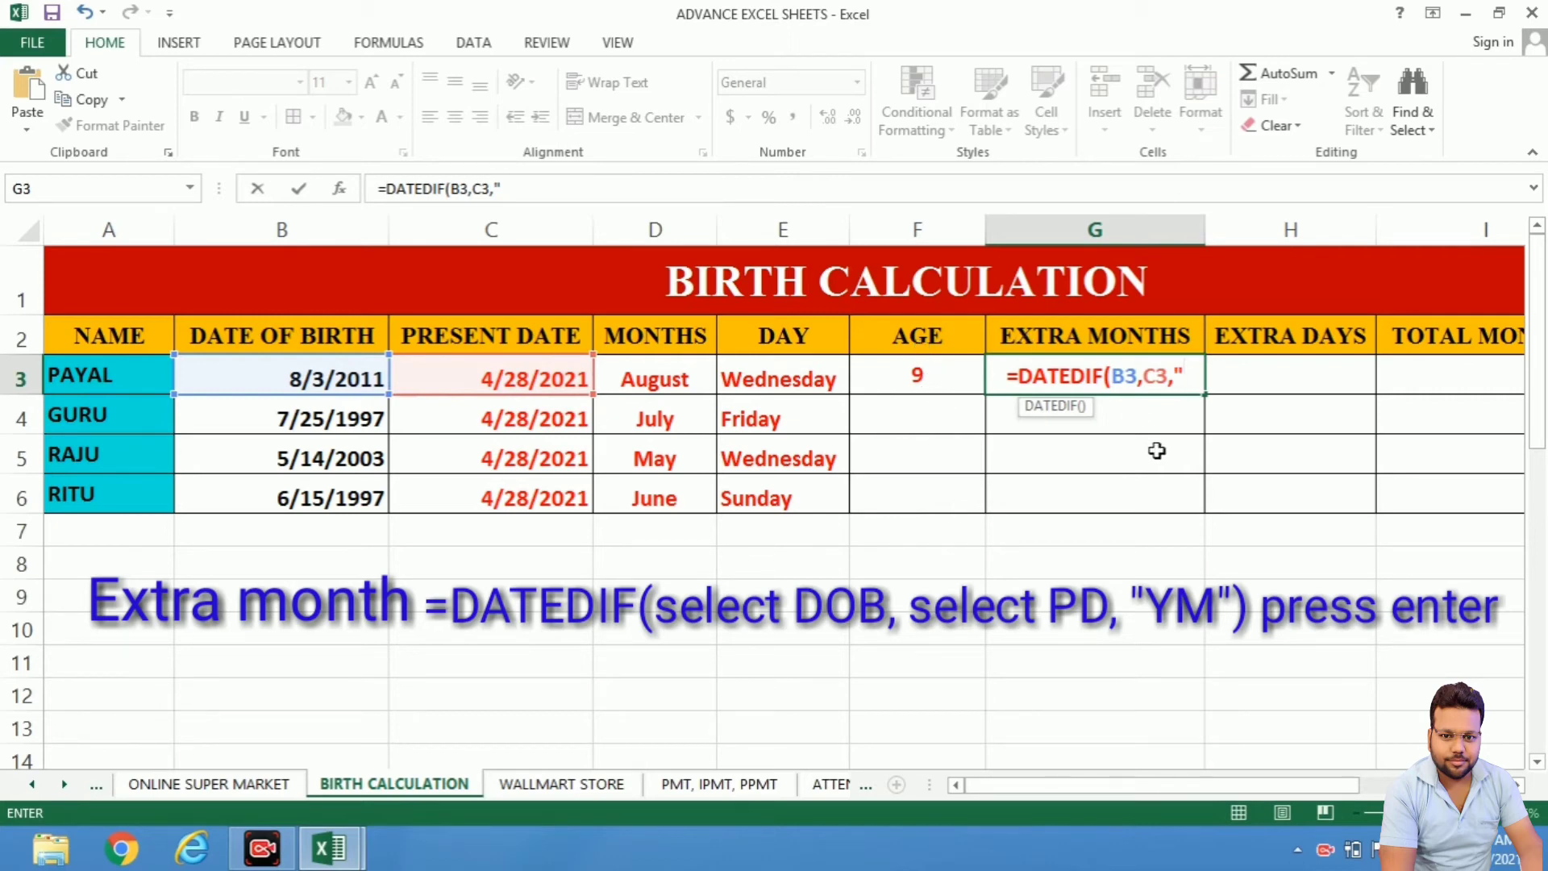
pyautogui.write('Y')
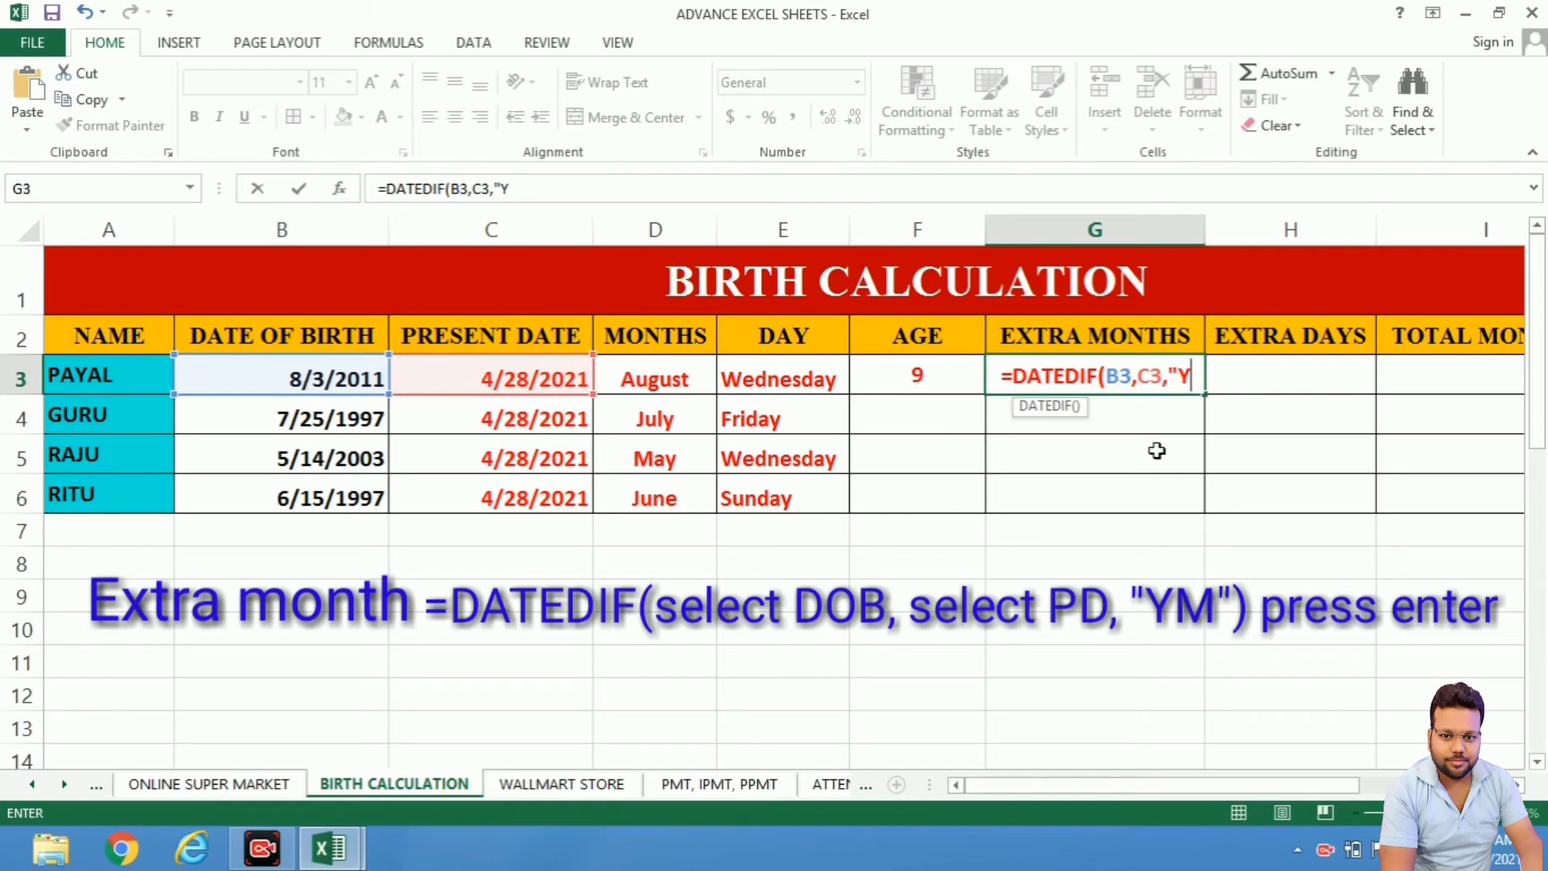
pyautogui.write('M')
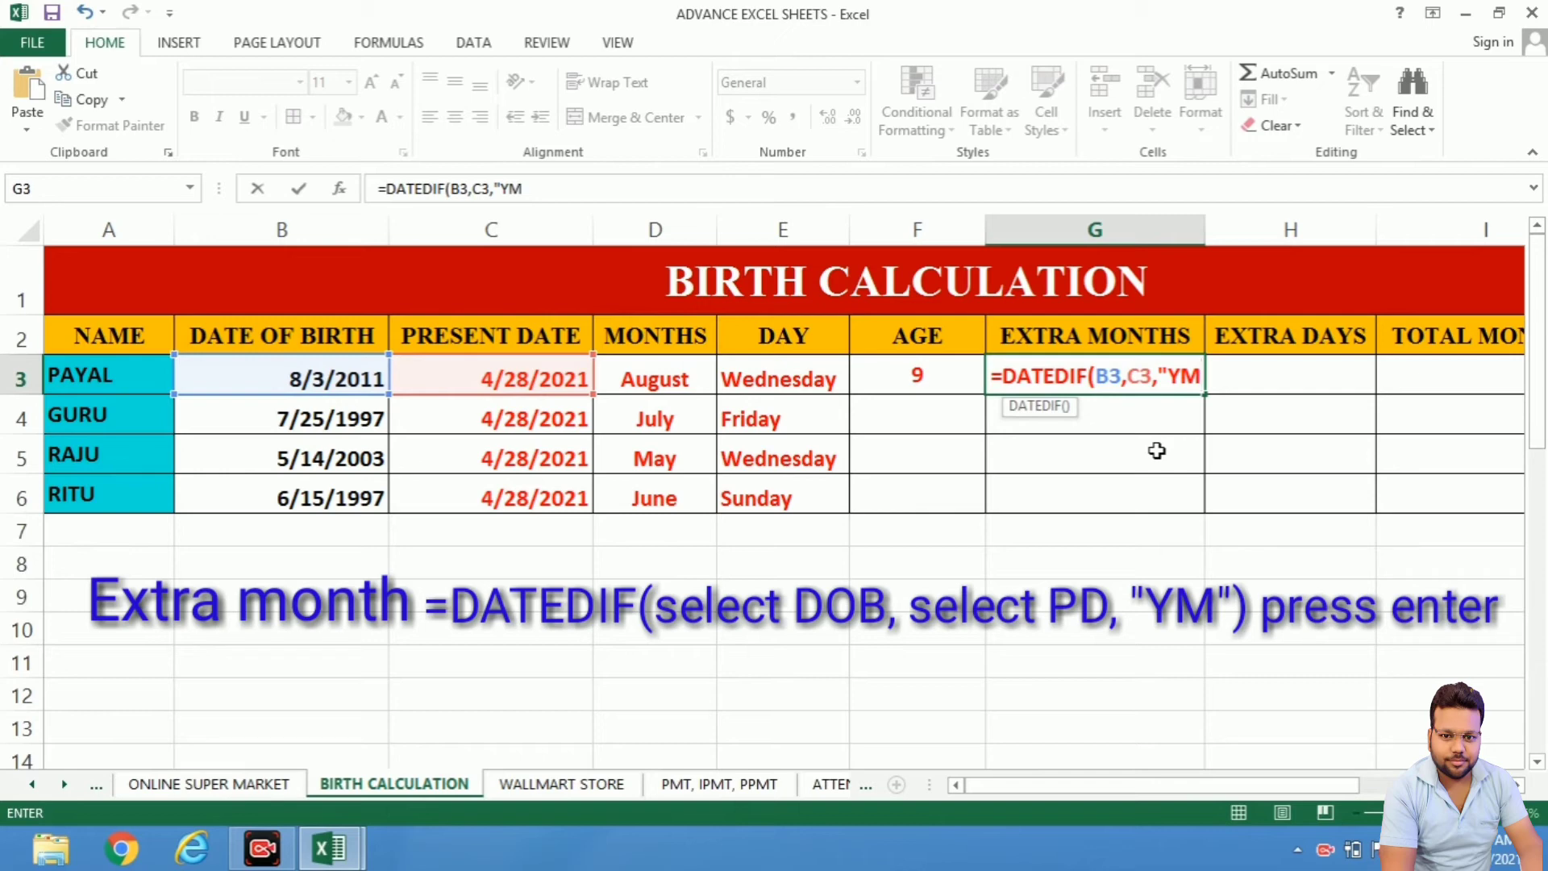
pyautogui.write('"')
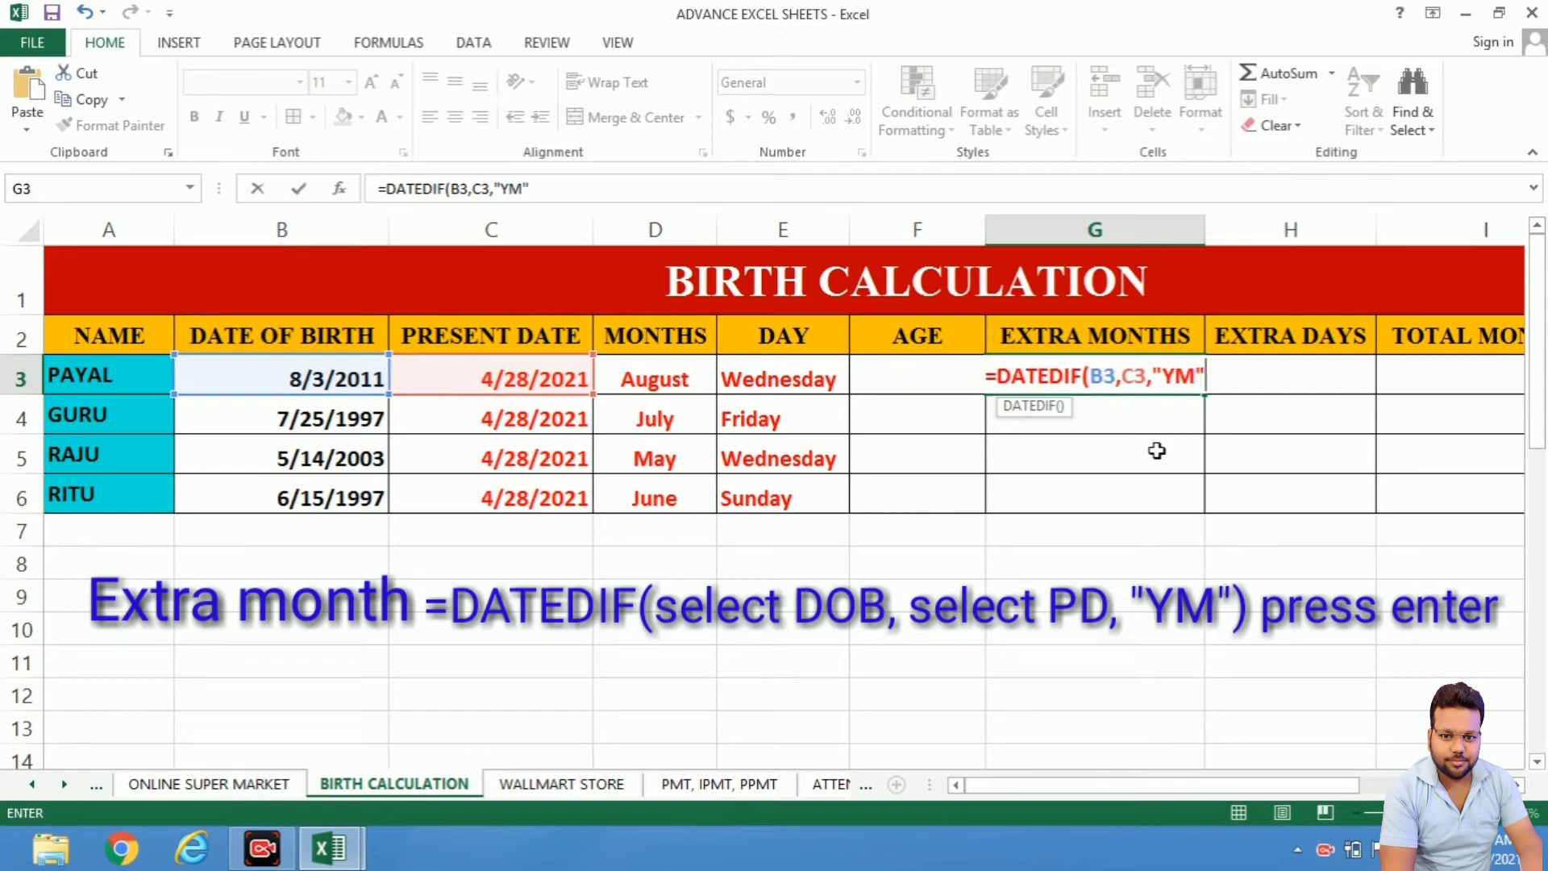
pyautogui.write(')')
pyautogui.press('Return')
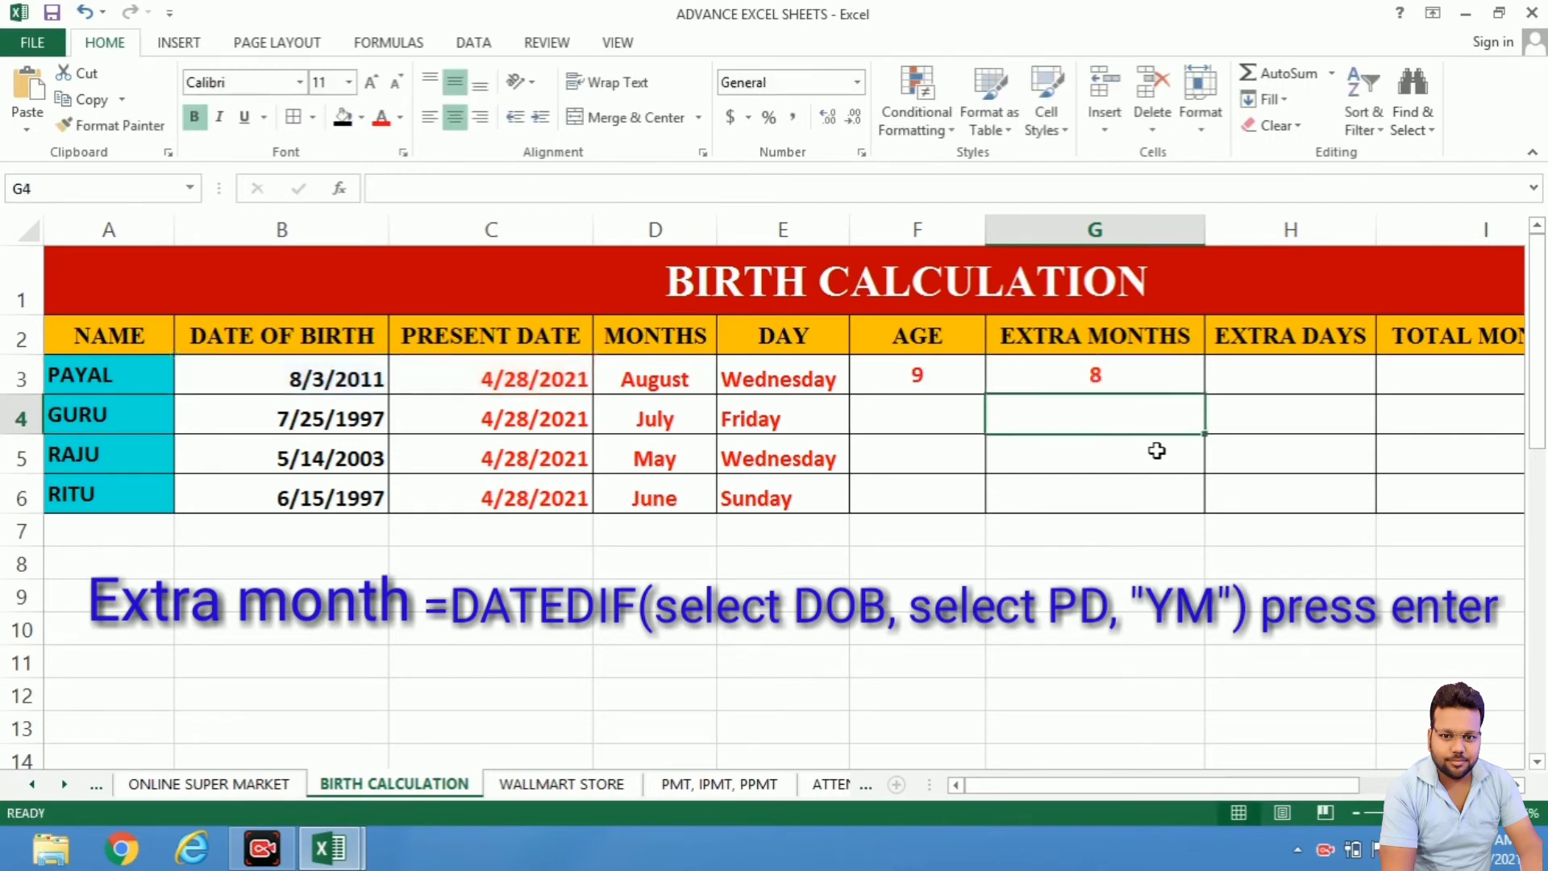
# - Compare the age in F3 with the extra months in G3 and the Extra Days cell H3
pyautogui.click(1108, 387)
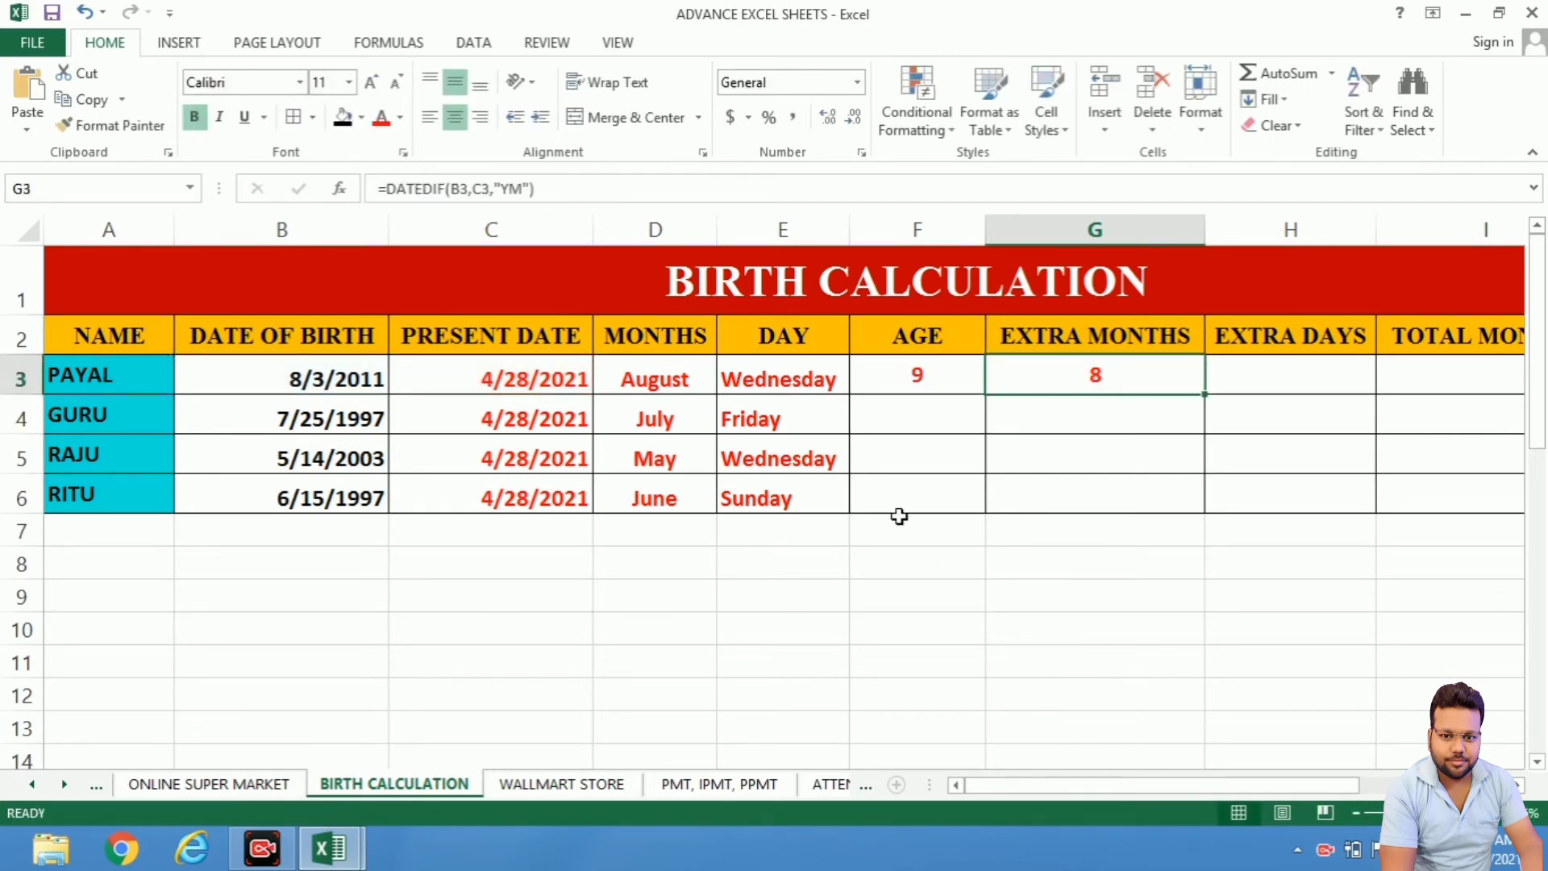
pyautogui.click(907, 380)
pyautogui.click(1125, 379)
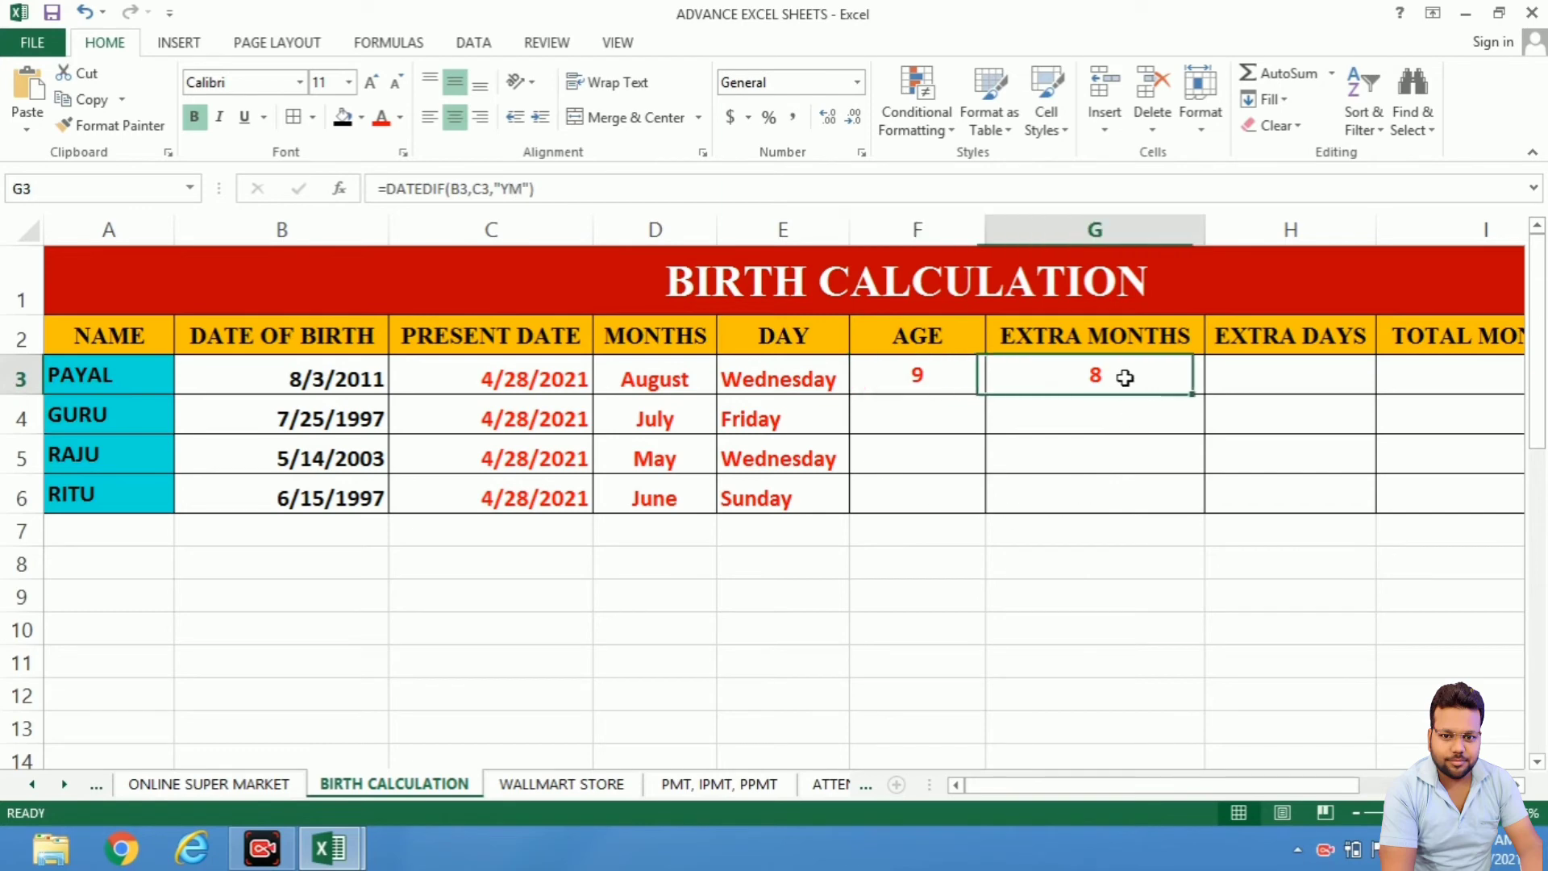
pyautogui.click(1305, 380)
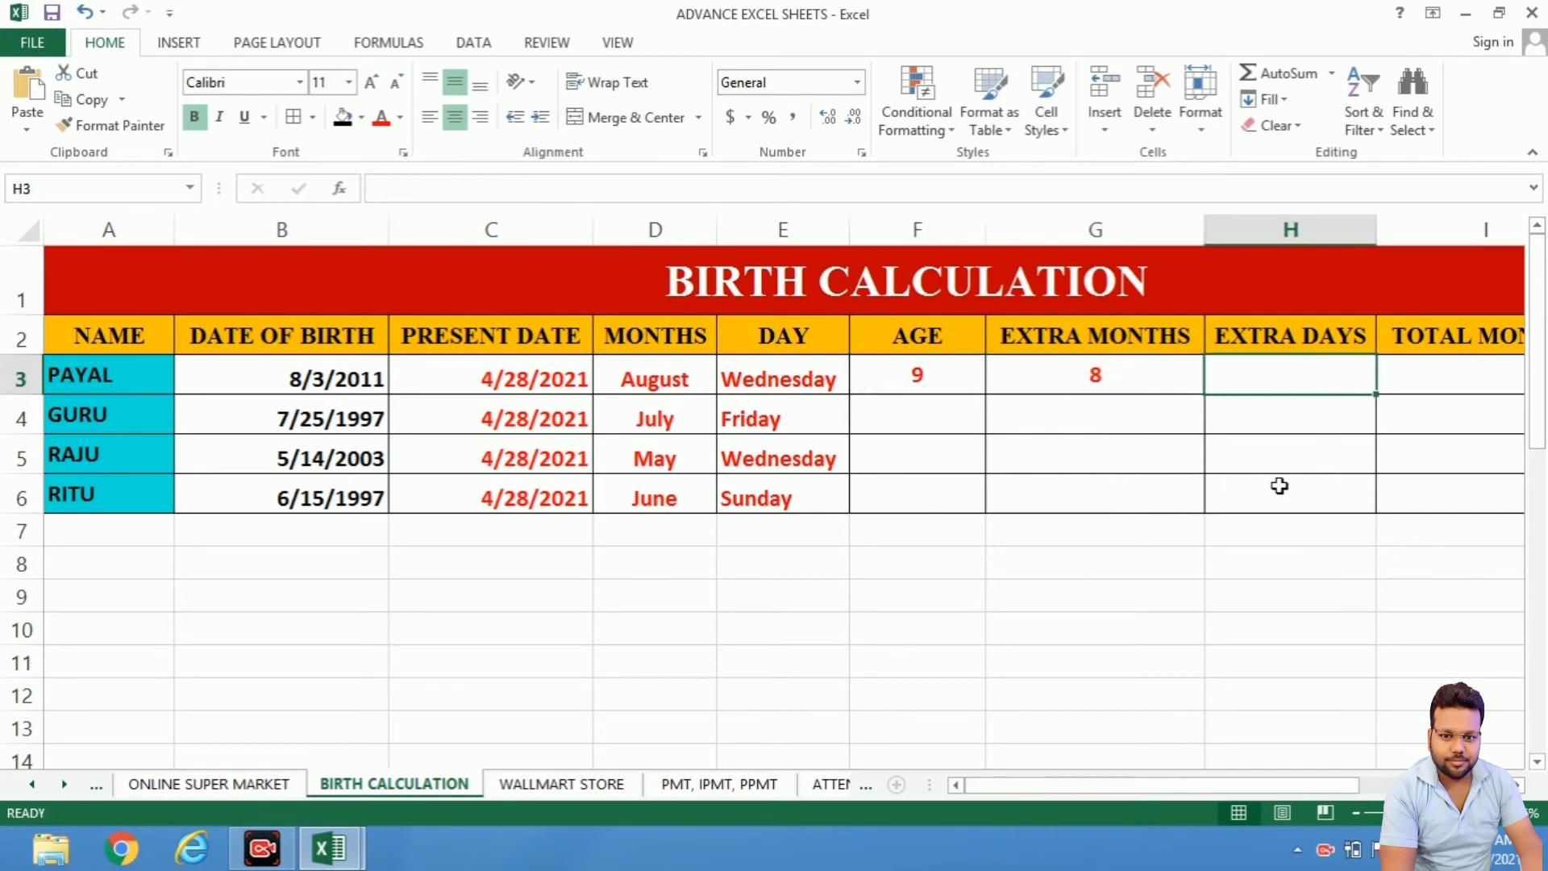
pyautogui.click(1083, 381)
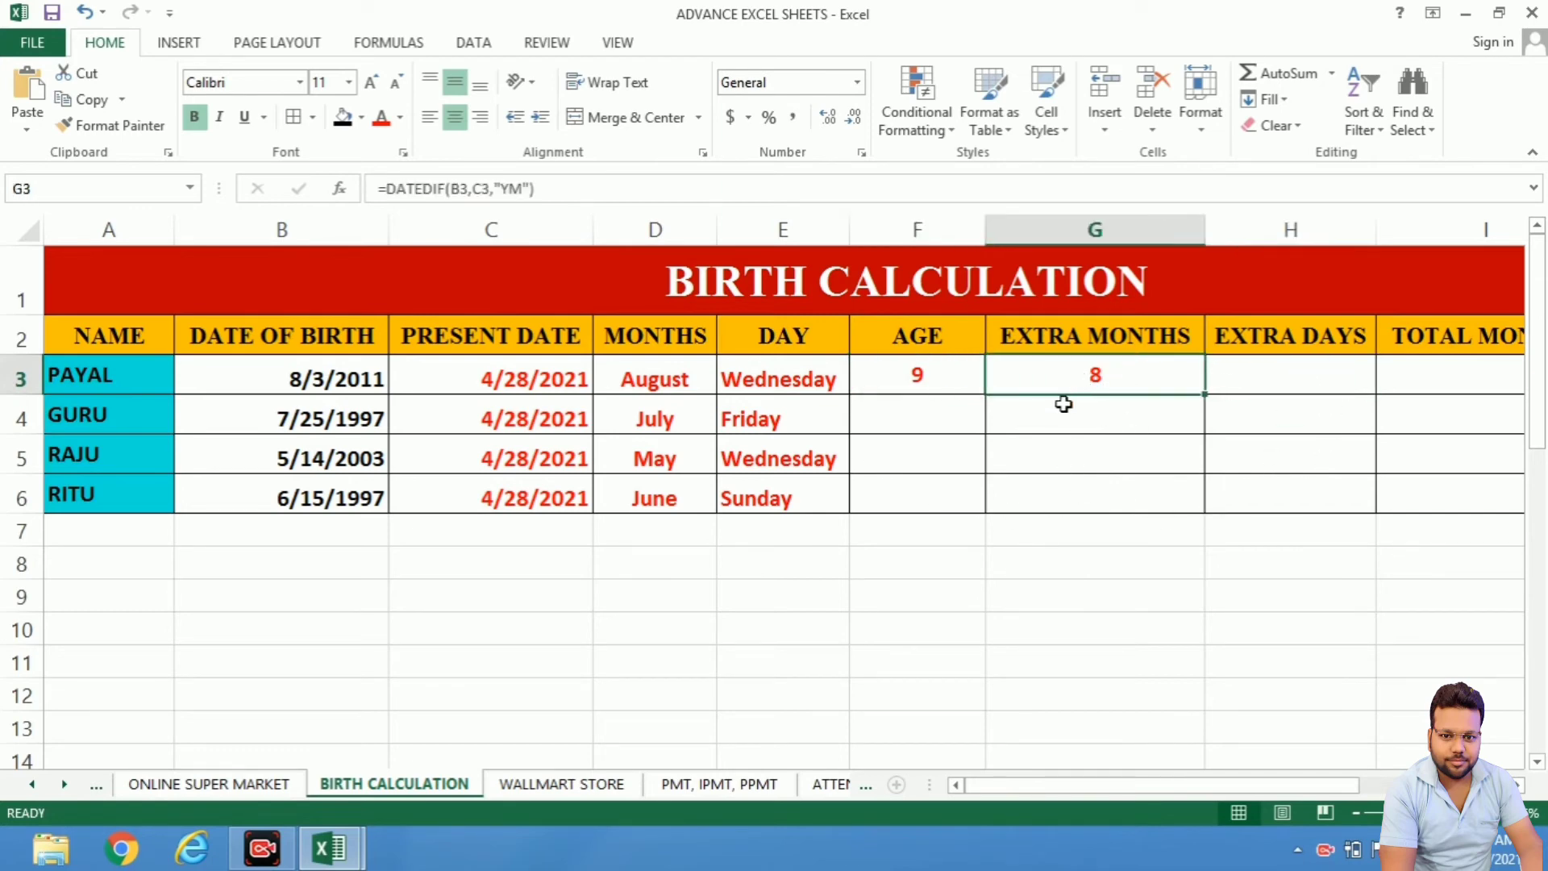
# - Enter =DATEDIF(B3,C3,"MD") in the Extra Days cell H3 to calculate the days beyond full months
pyautogui.click(1293, 373)
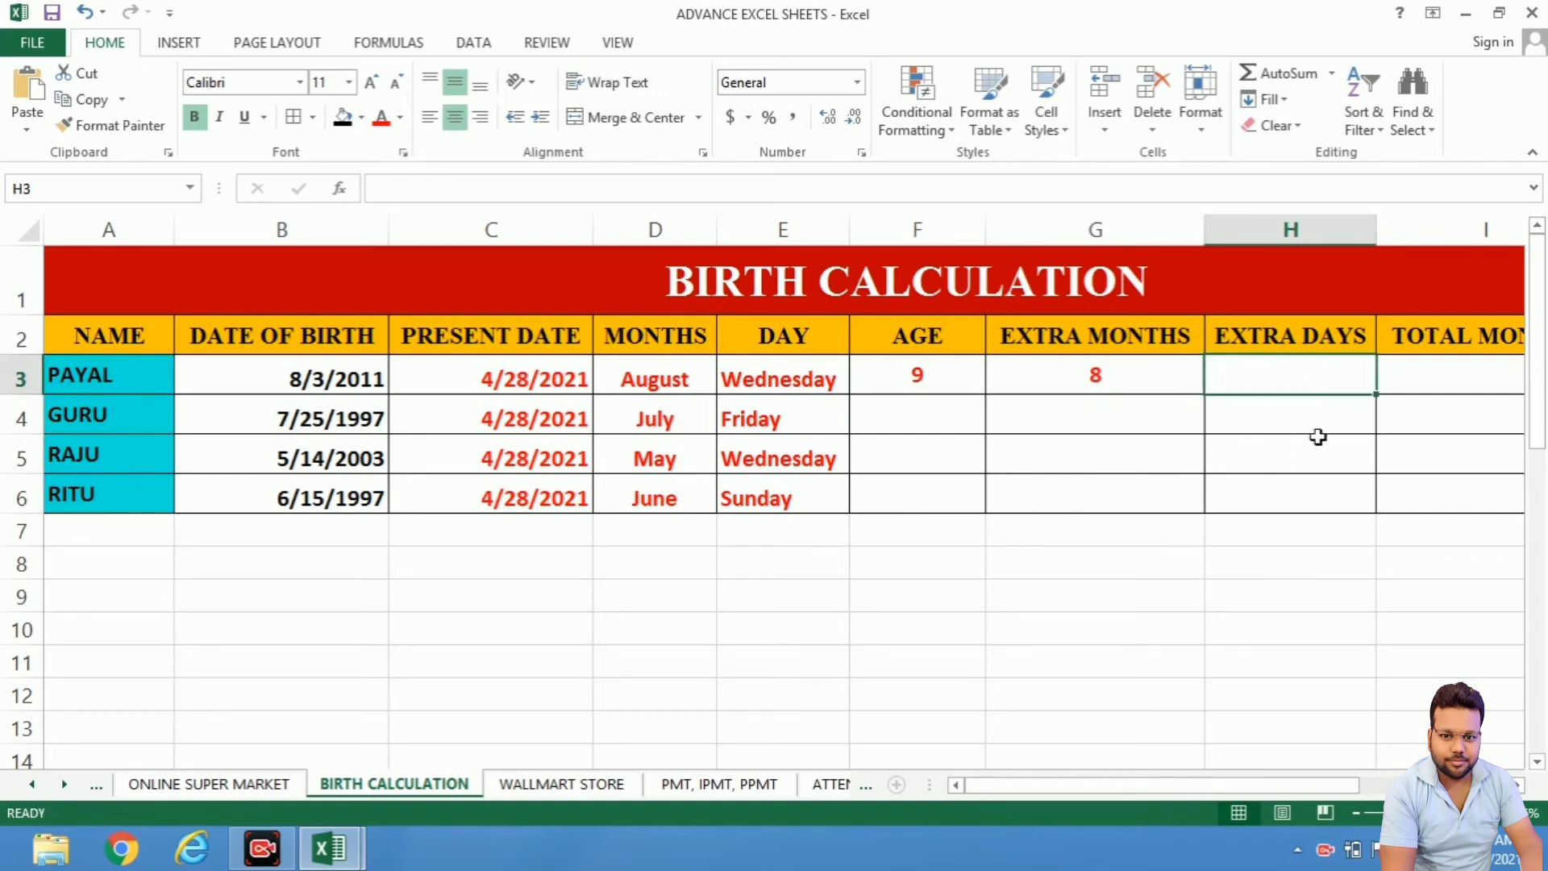
pyautogui.write('=')
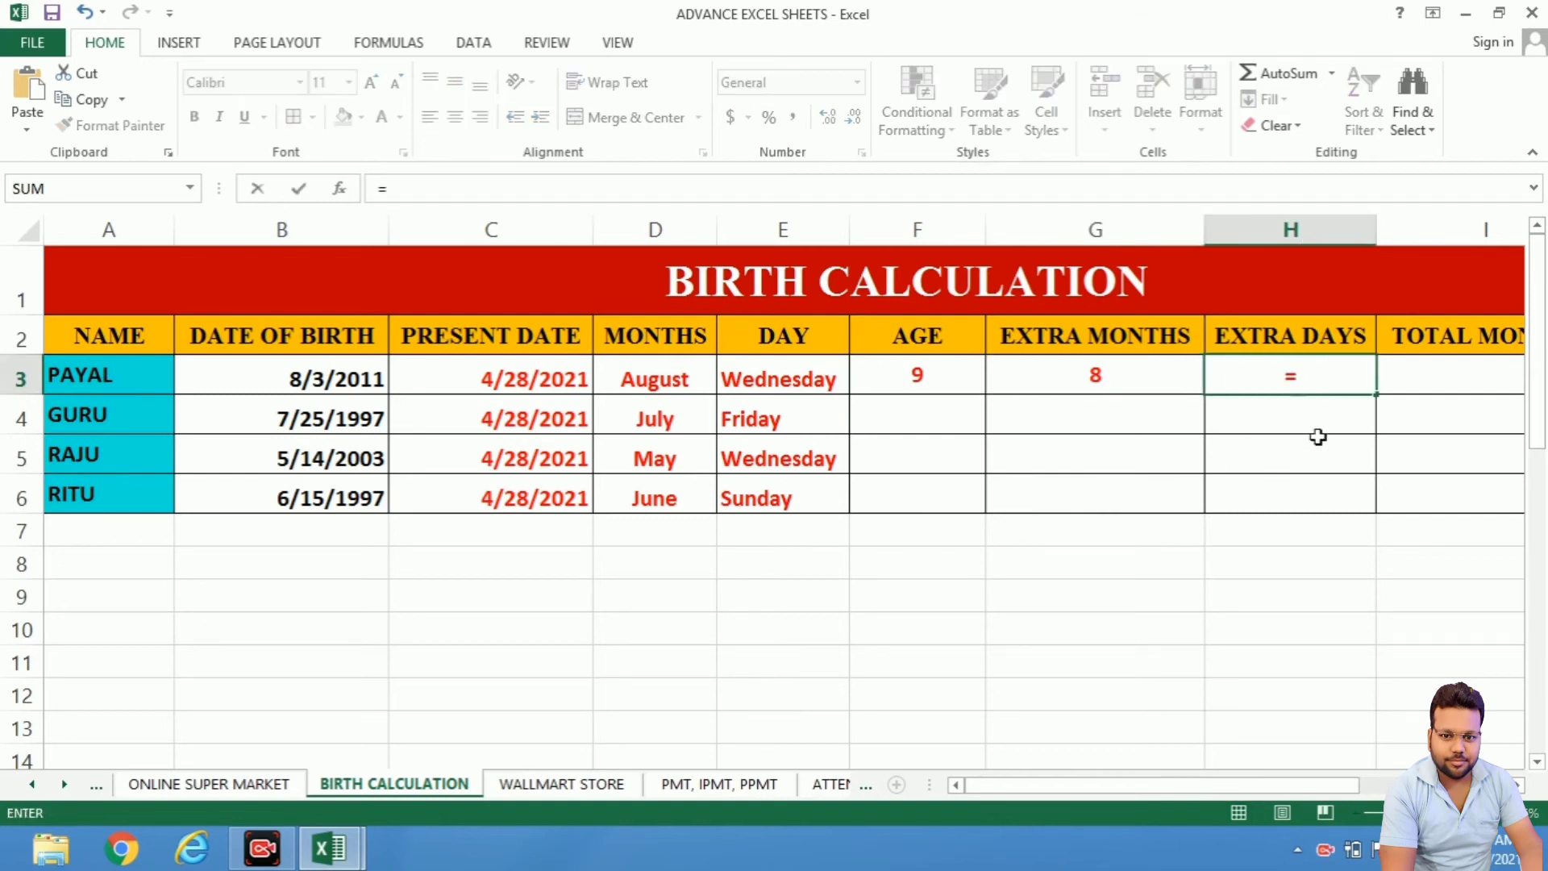
pyautogui.write('DATEDIF')
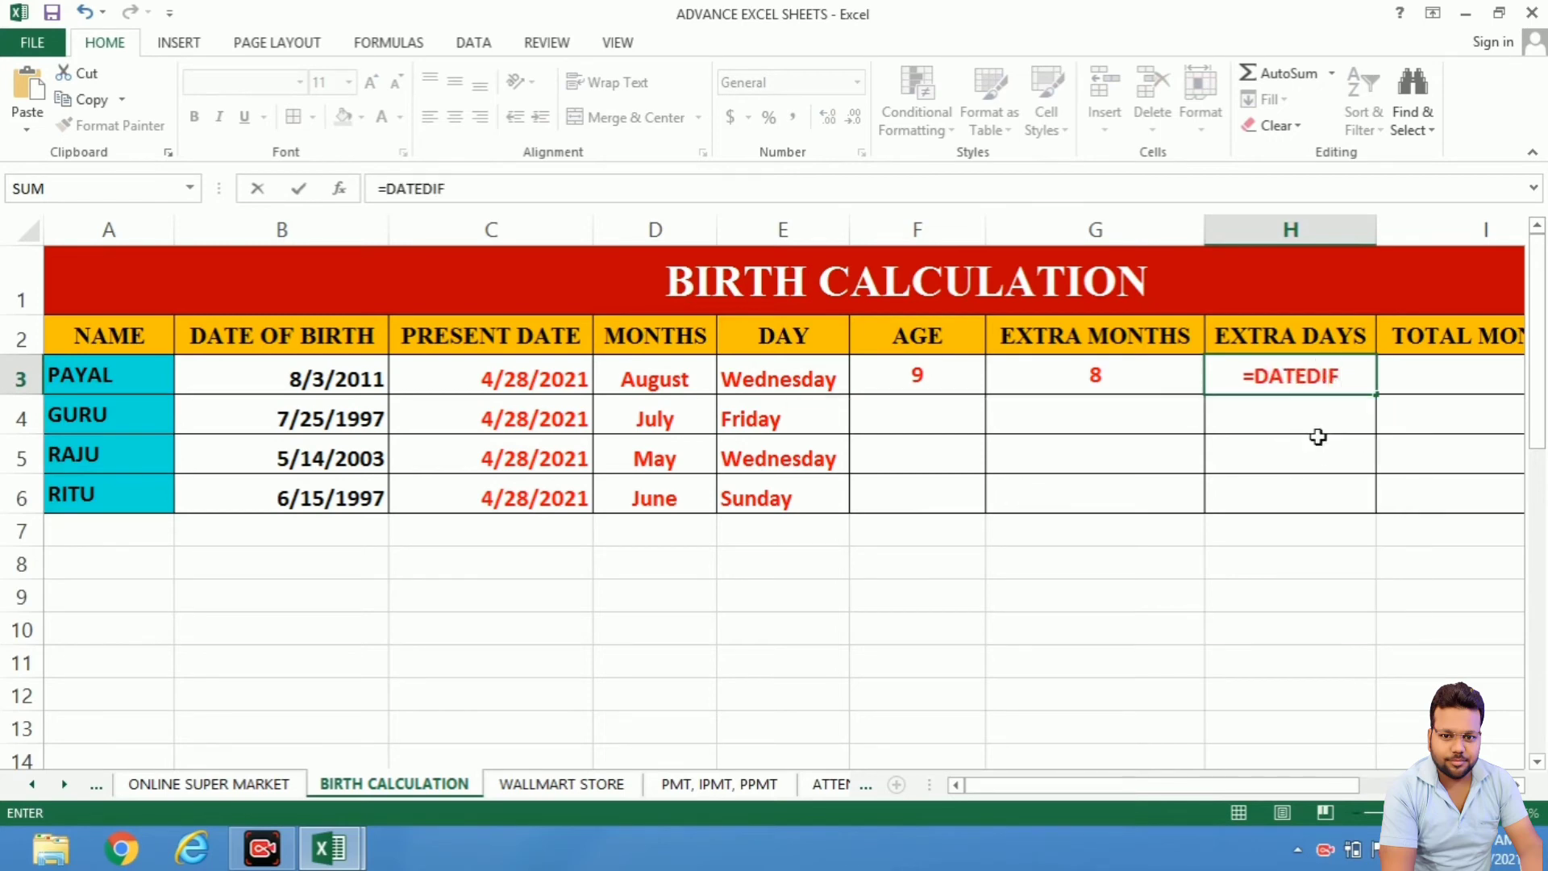
pyautogui.write('(')
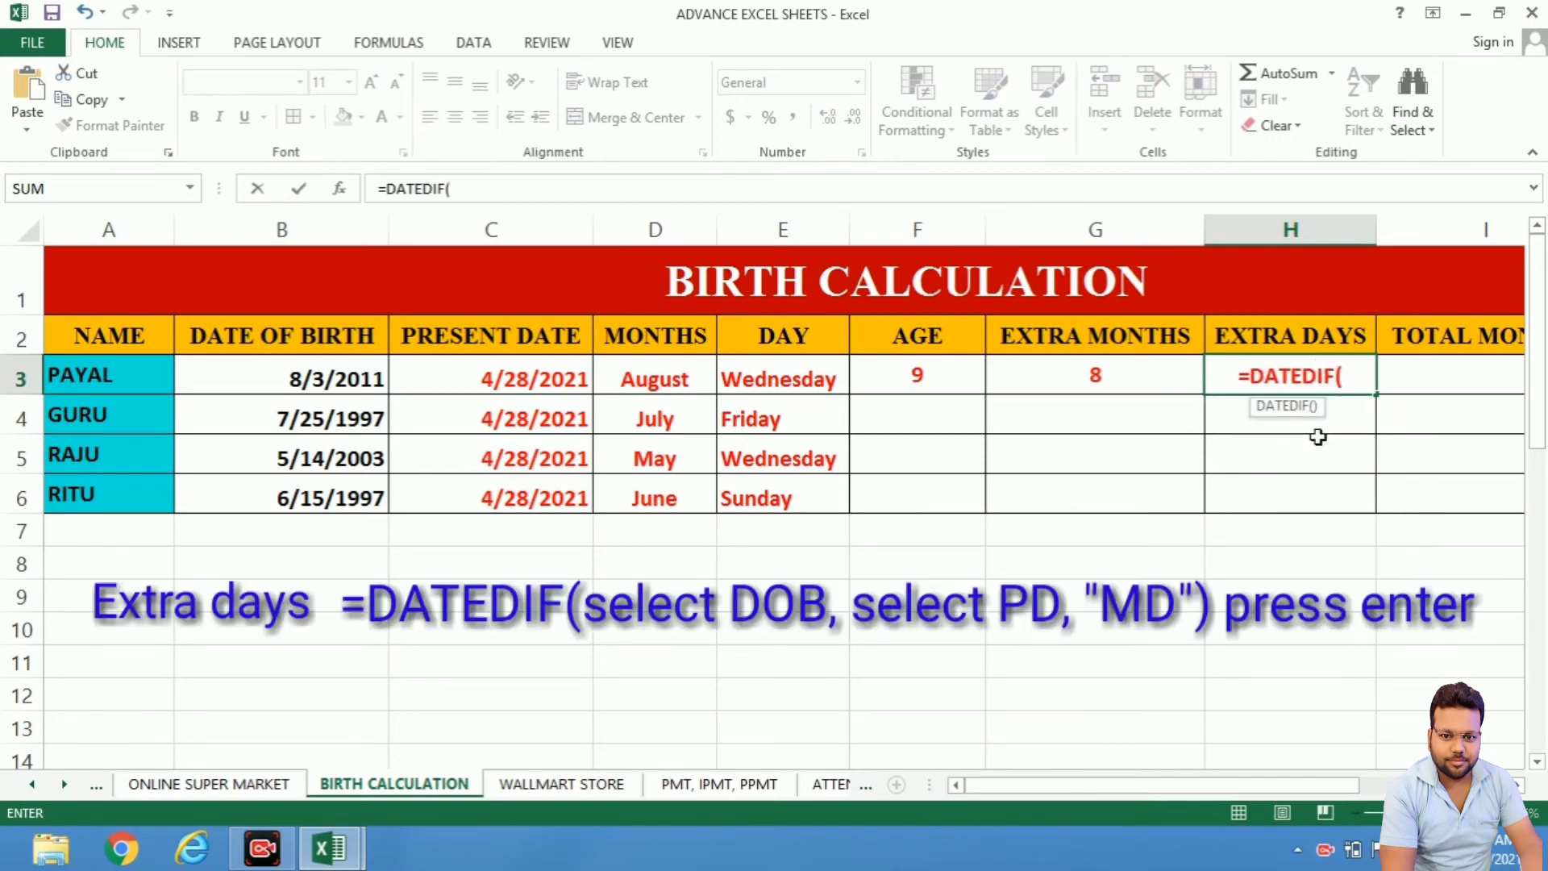
pyautogui.click(329, 393)
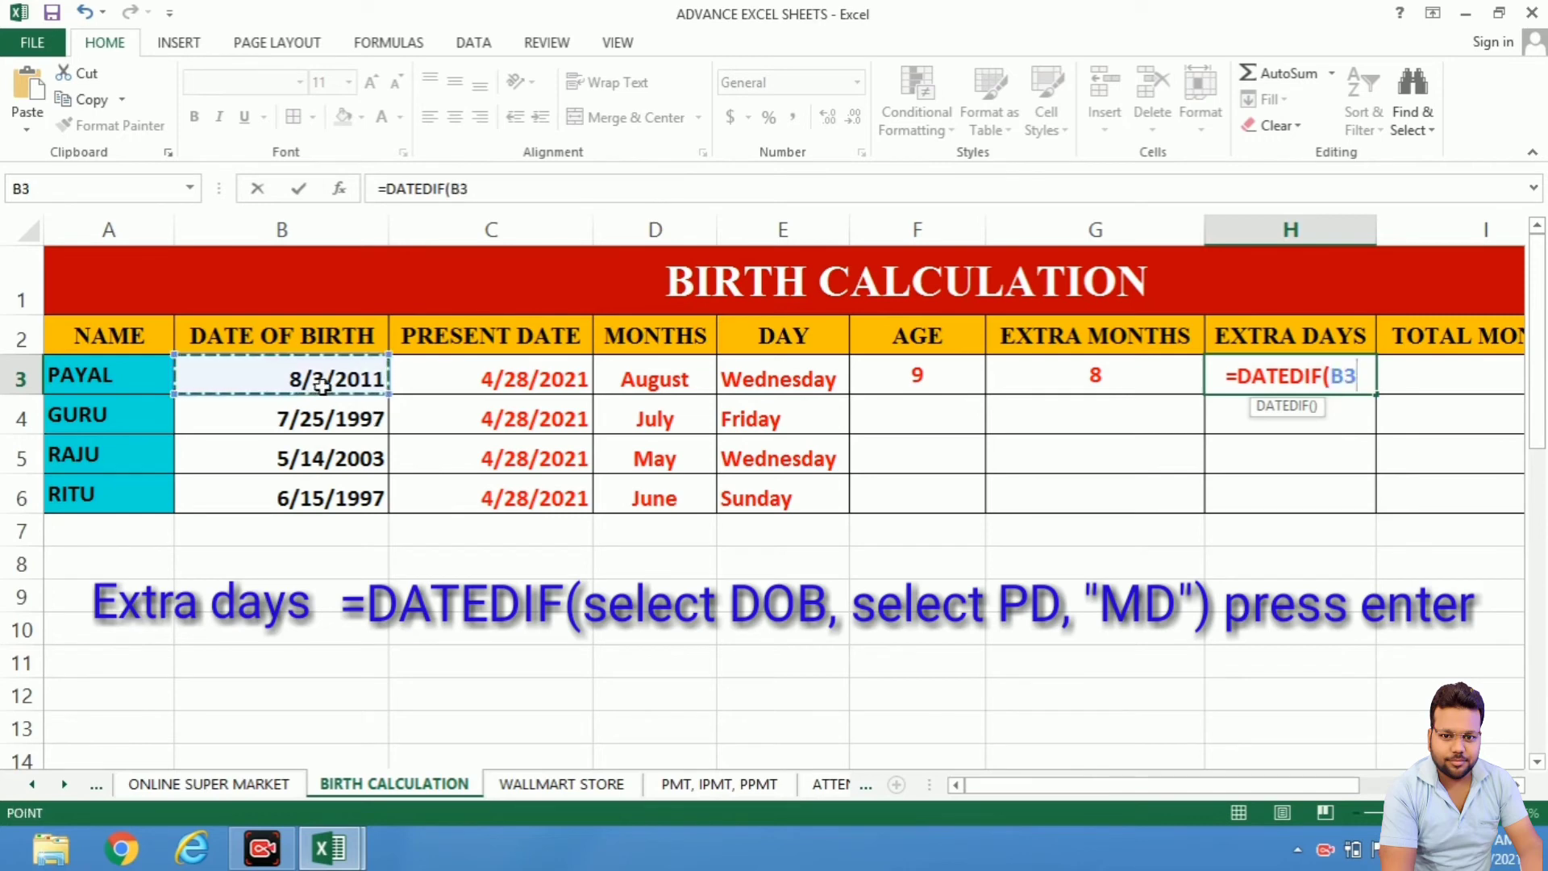
pyautogui.write(',')
pyautogui.click(500, 375)
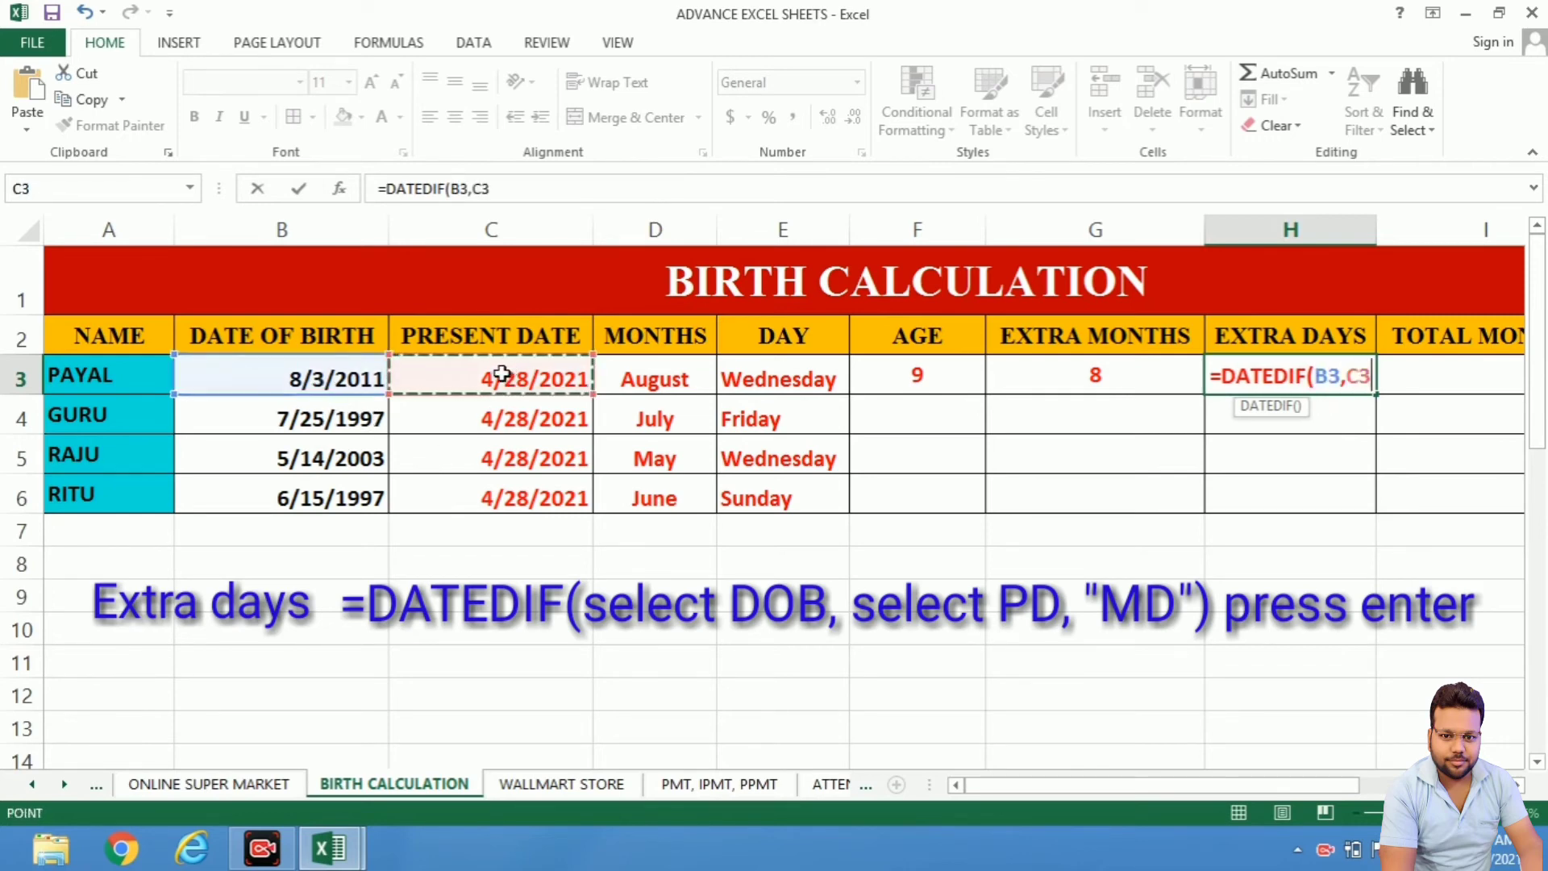
pyautogui.write(',"')
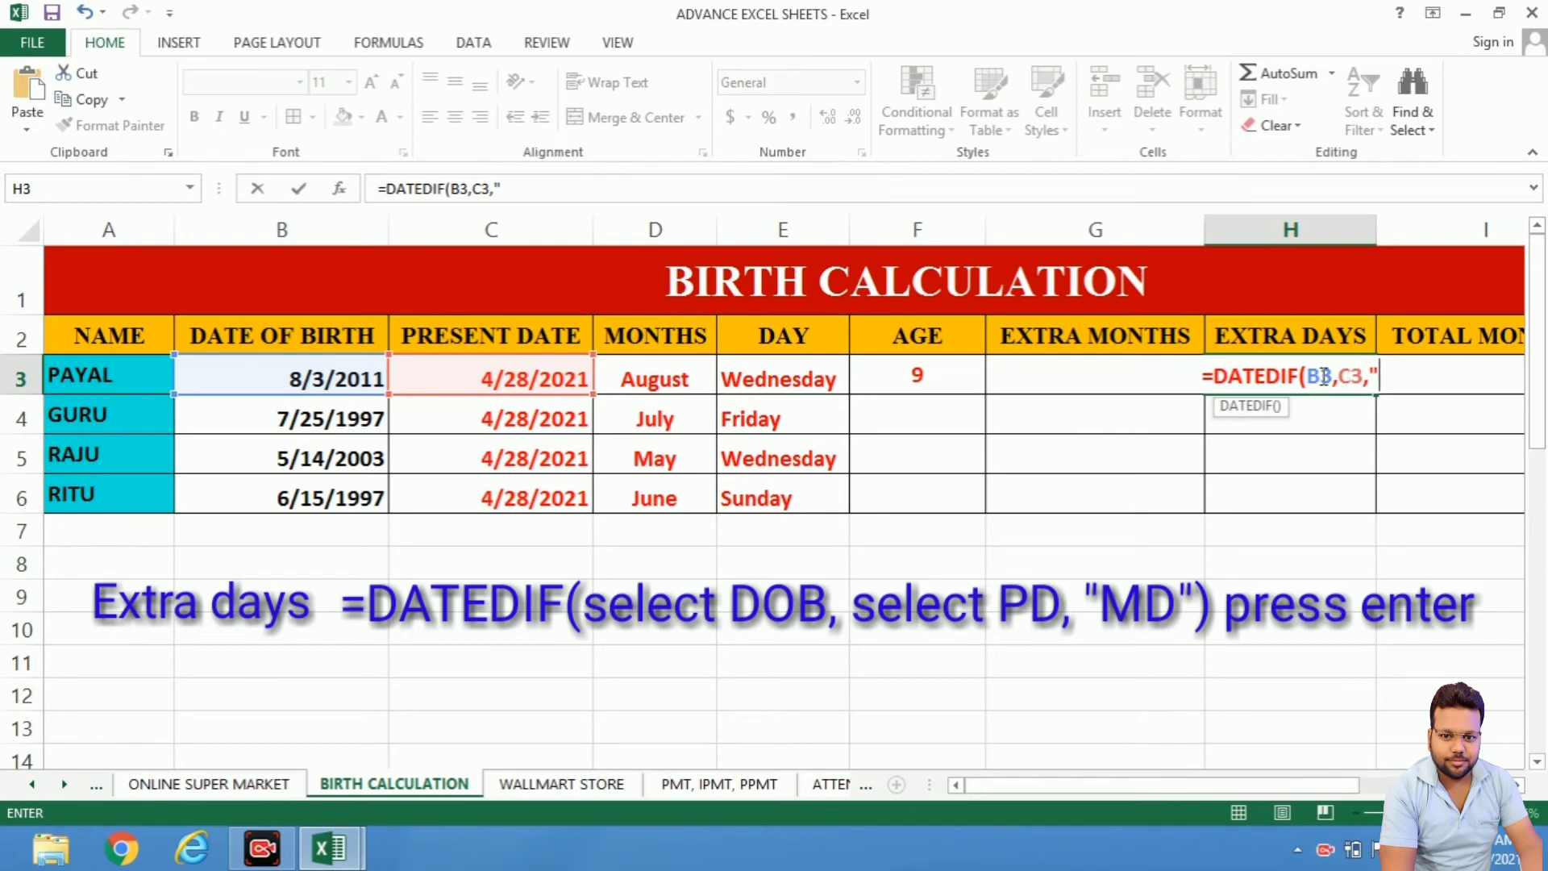
pyautogui.write('MD')
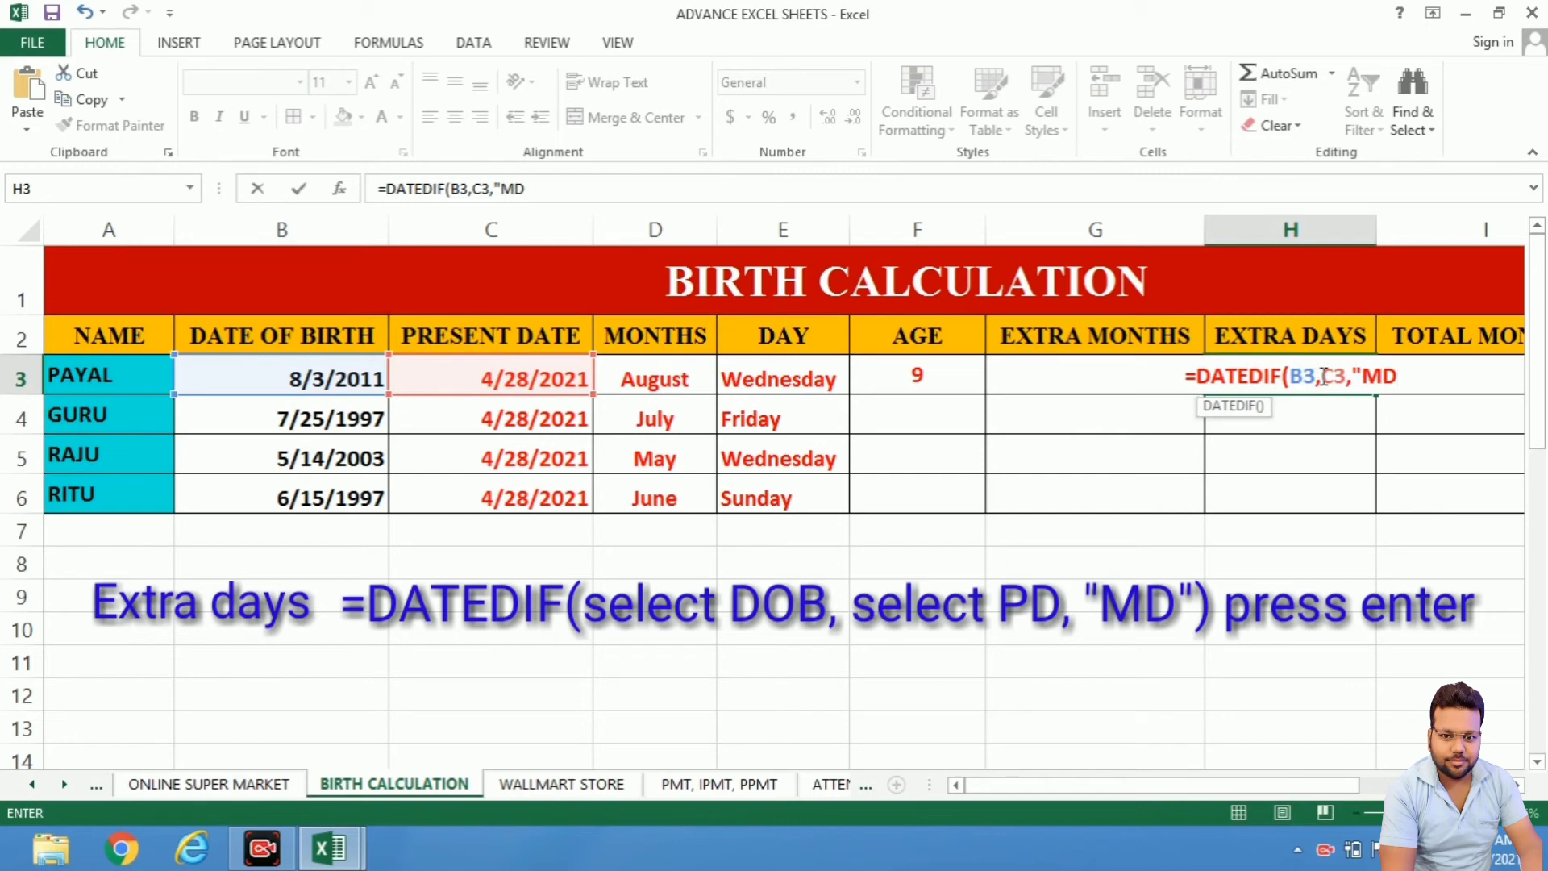
pyautogui.write('"')
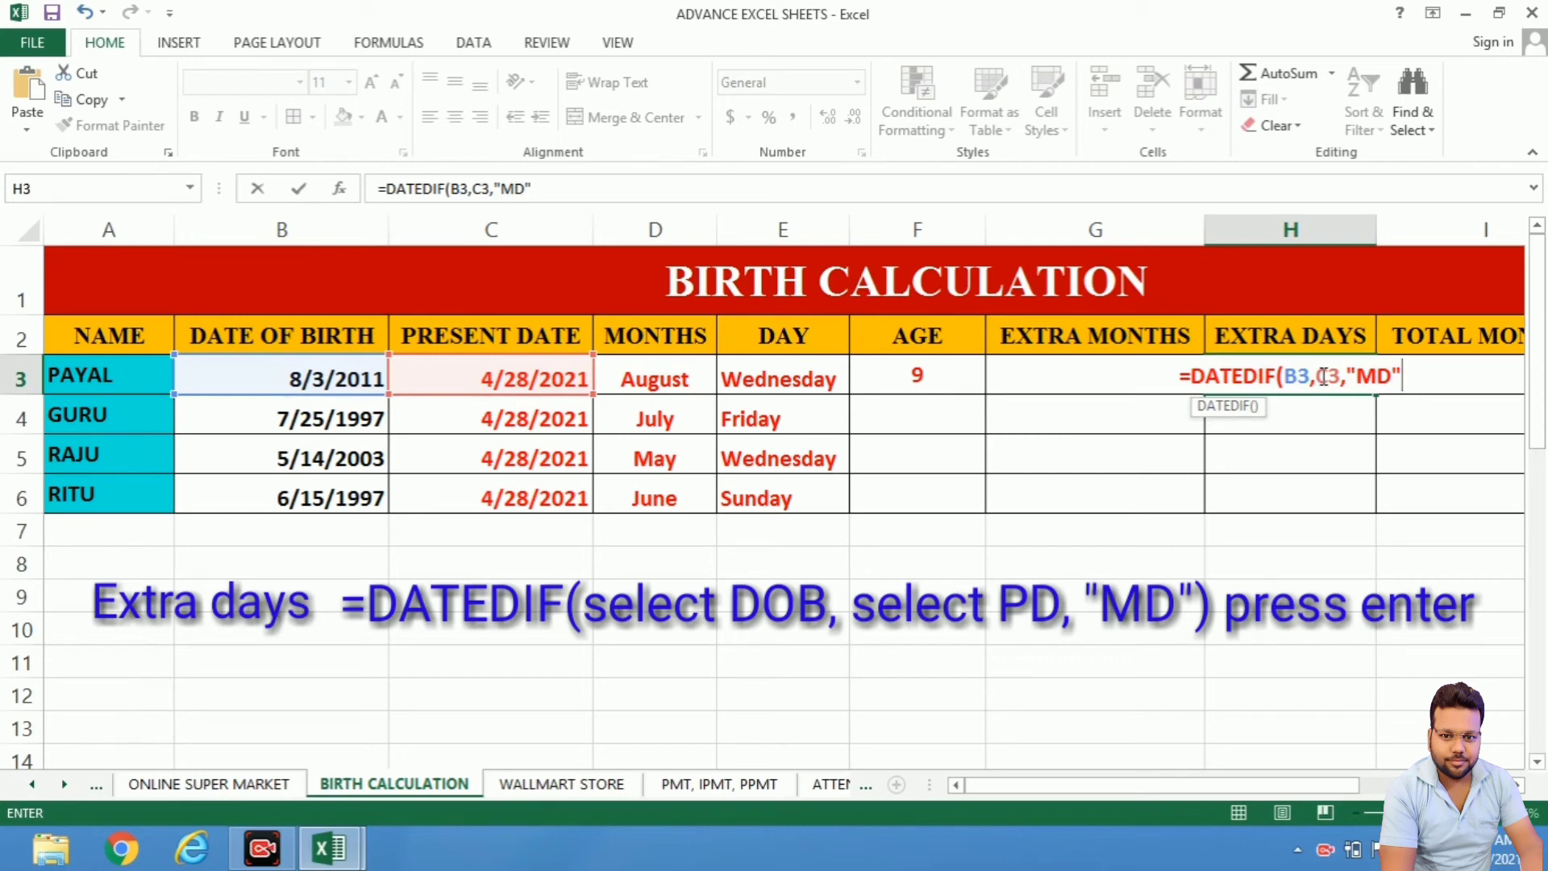
pyautogui.write(')')
pyautogui.press('Return')
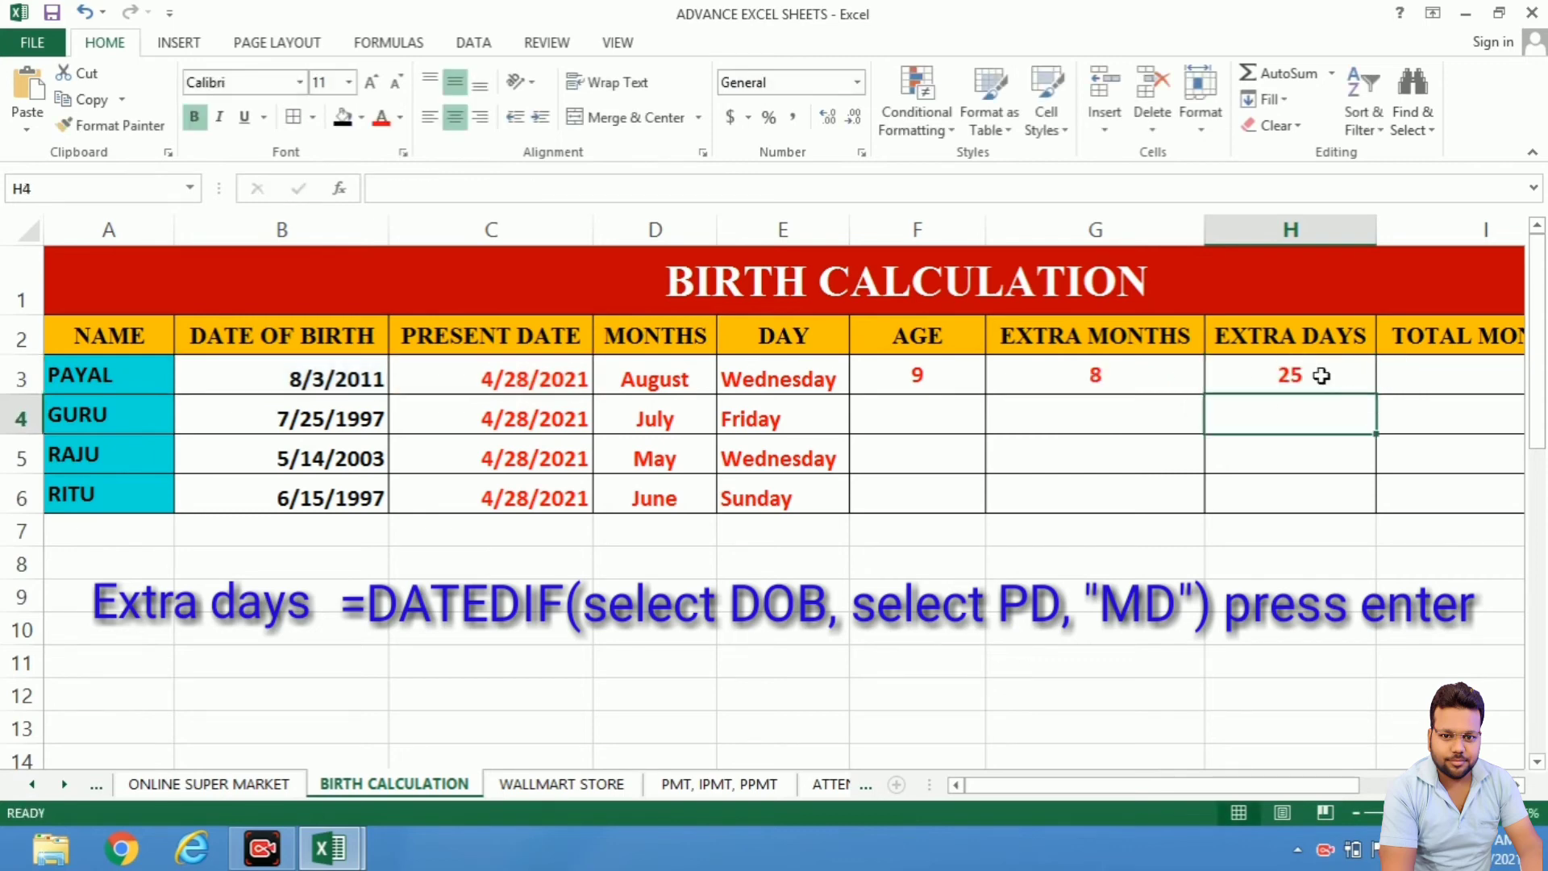
# - Review the row 3 results for Age in F3, Extra Months in G3 and Extra Days in H3
pyautogui.click(1325, 378)
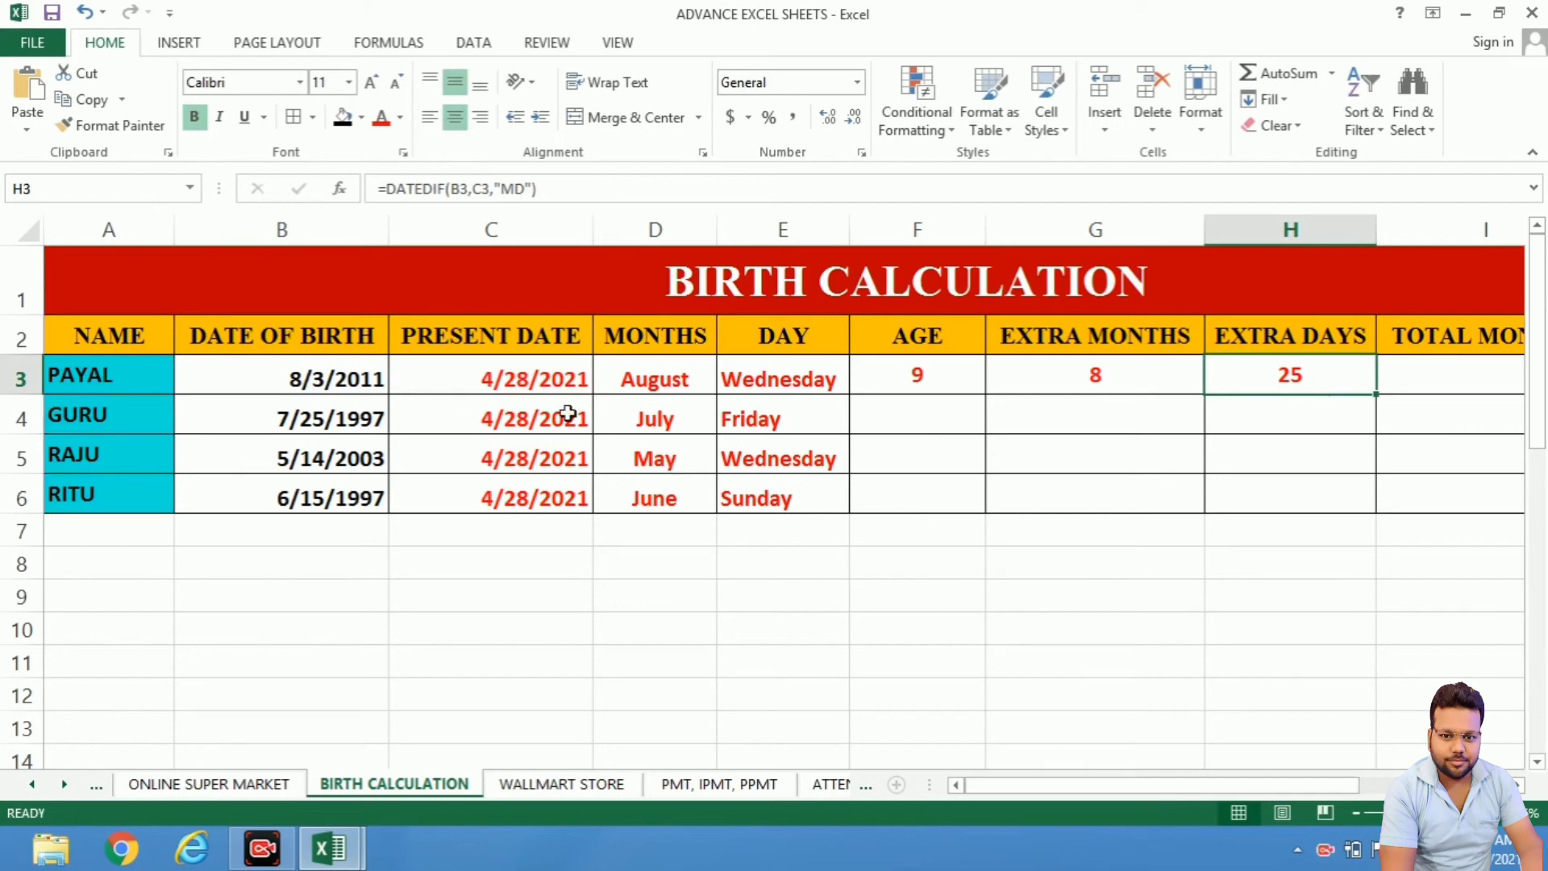
pyautogui.click(910, 379)
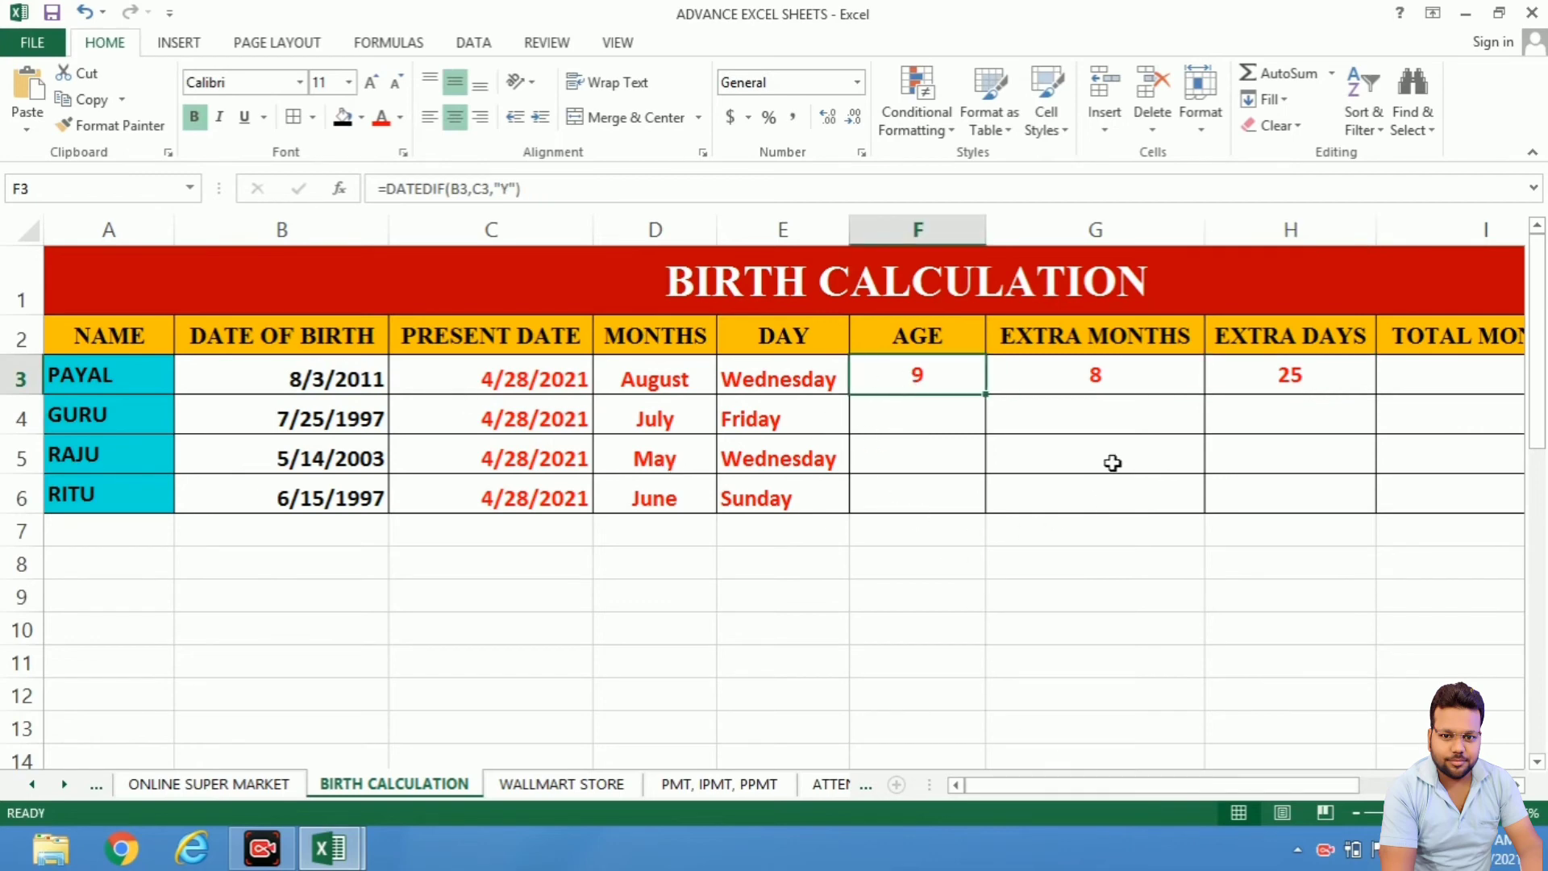
pyautogui.click(1101, 371)
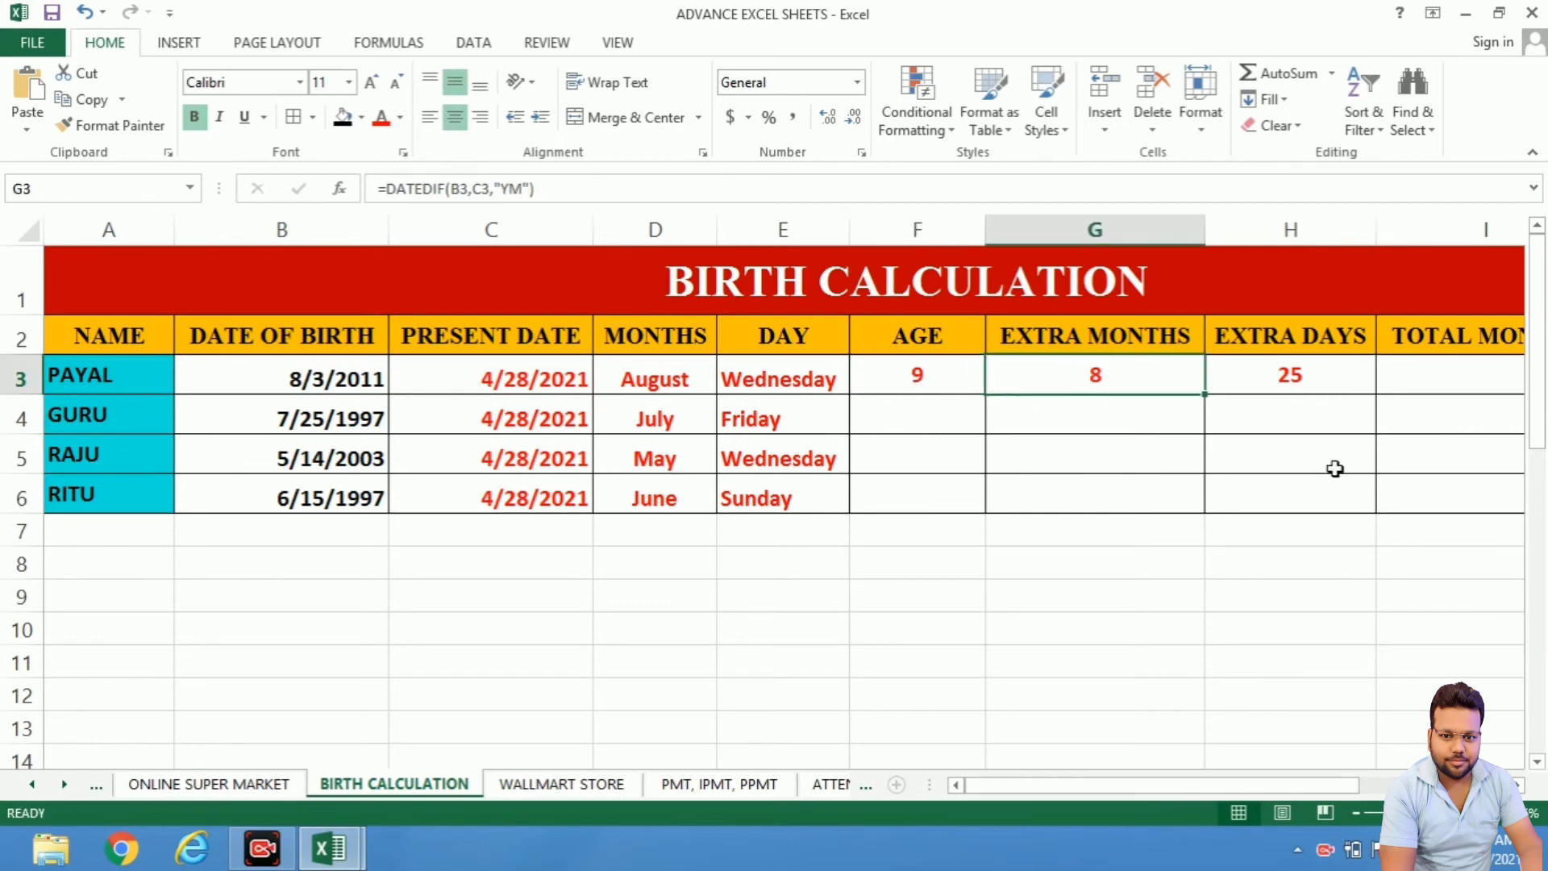
pyautogui.click(1325, 376)
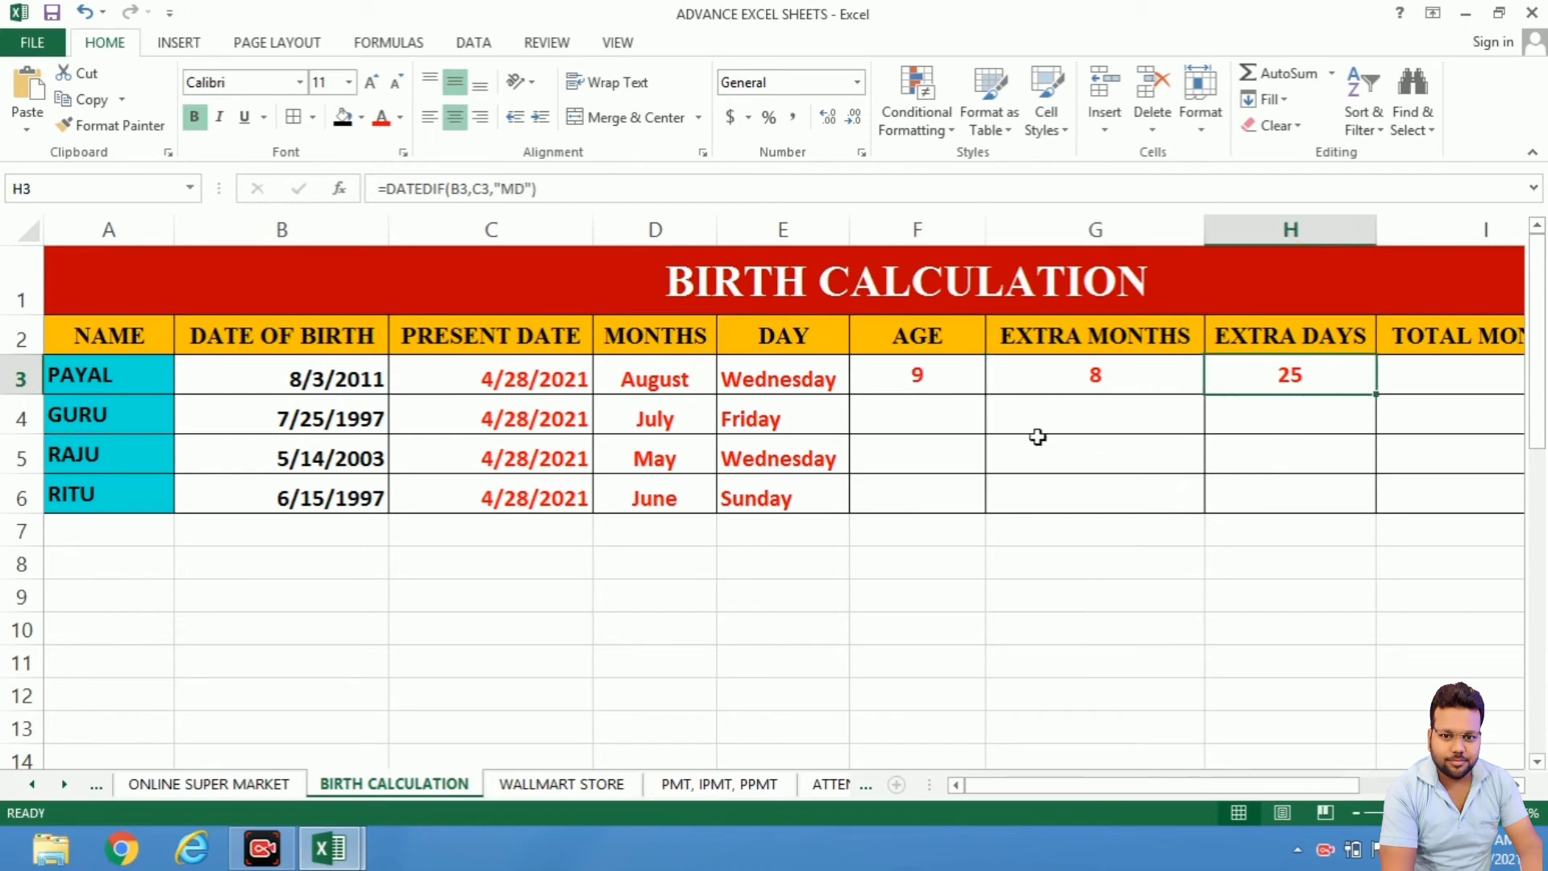
pyautogui.click(934, 371)
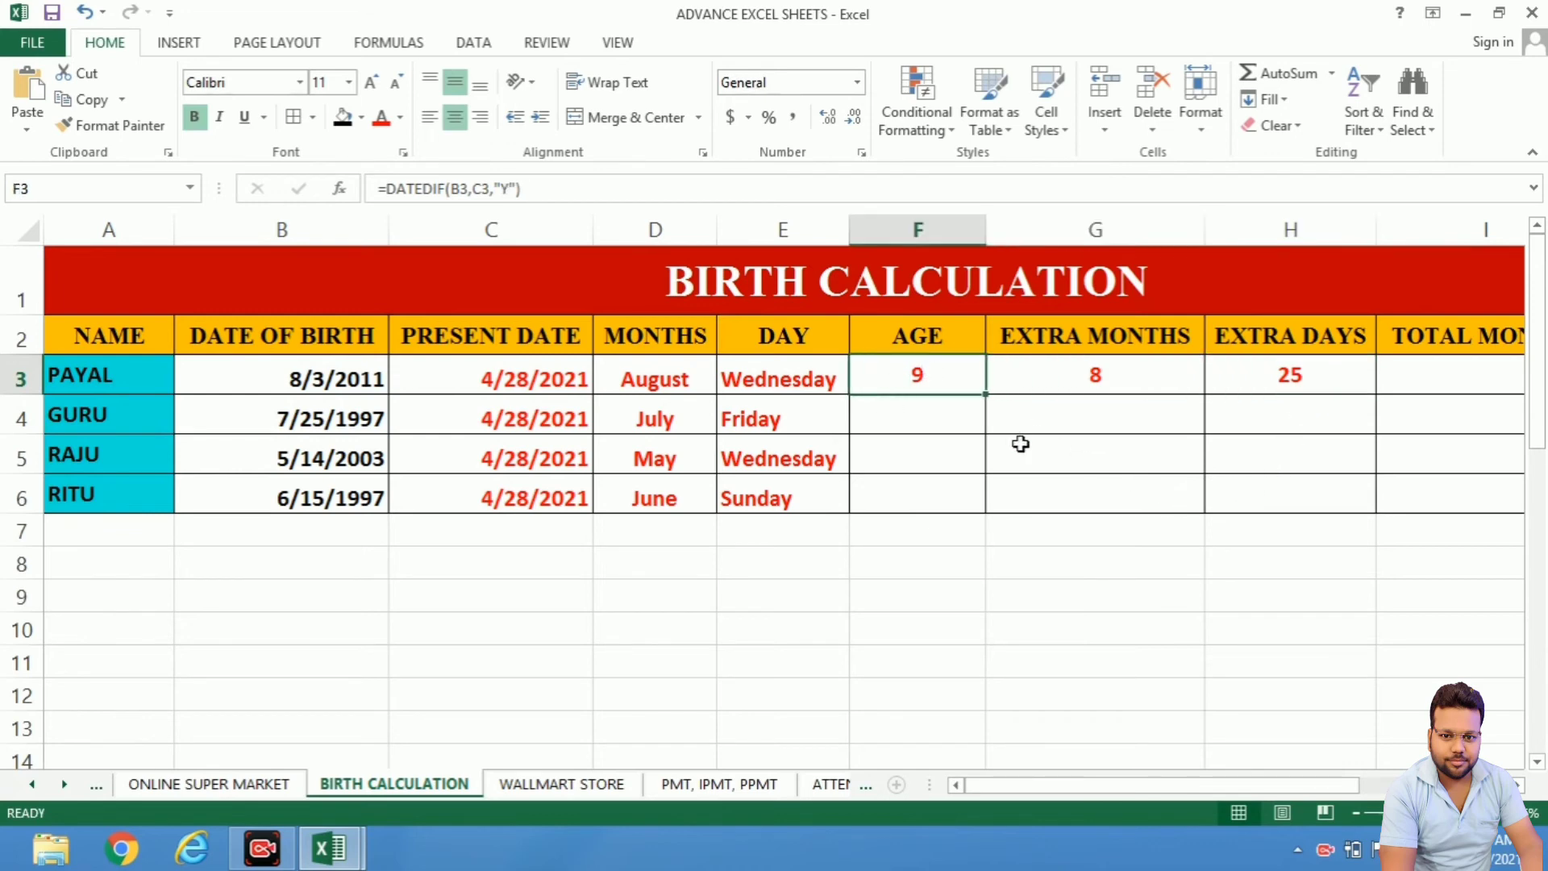
pyautogui.click(1099, 373)
pyautogui.click(1300, 379)
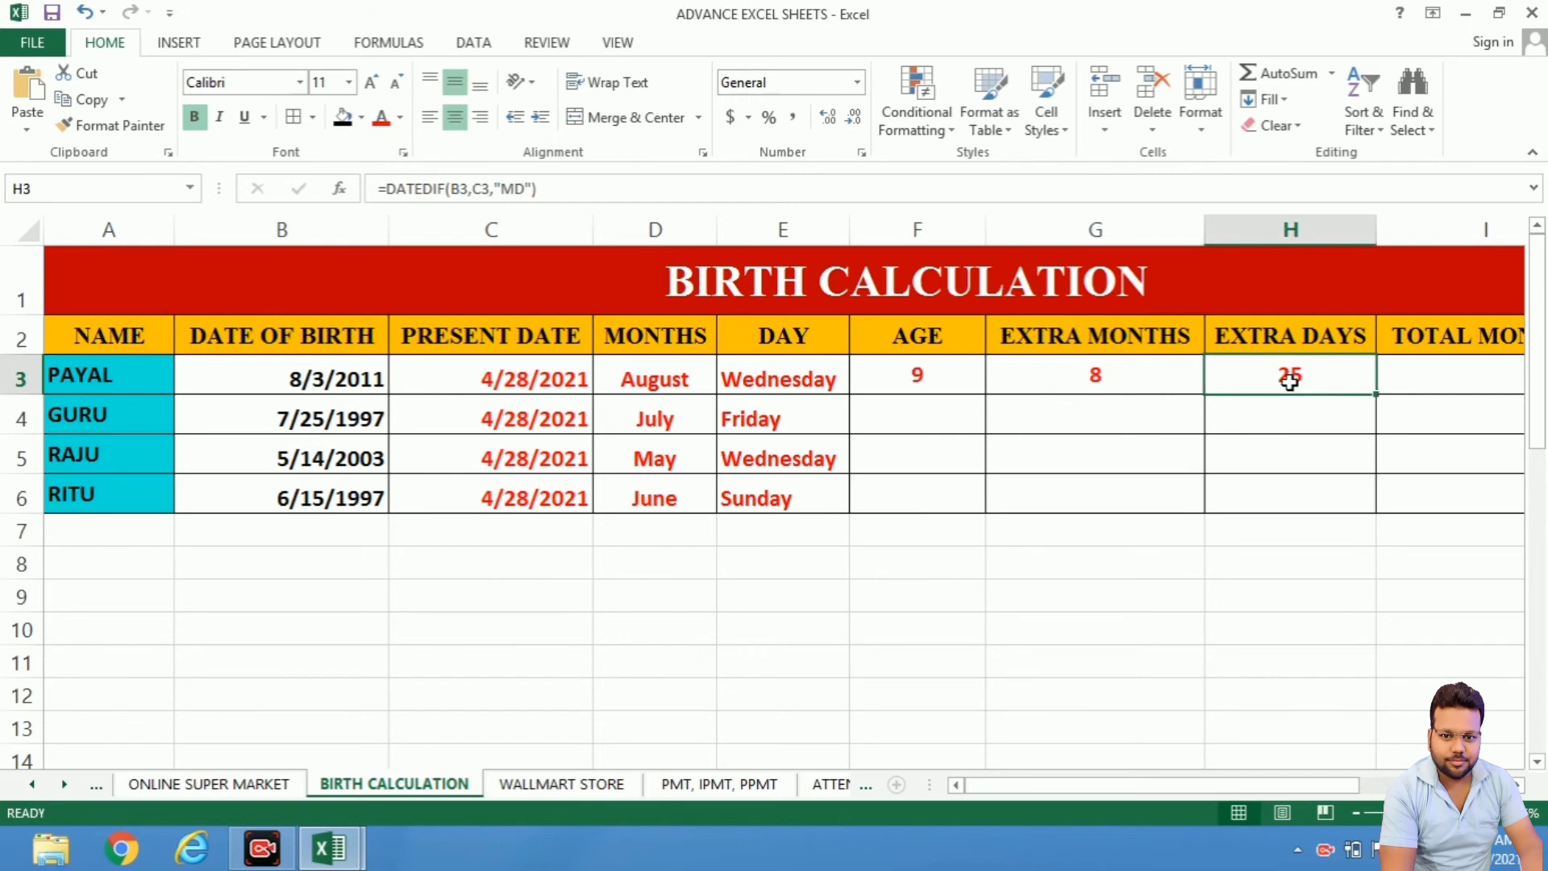
# - Examine the empty Total Months cell I3 together with the birth date in B3 and the present date in C3
pyautogui.scroll(-1, 1291, 381)
pyautogui.click(1347, 349)
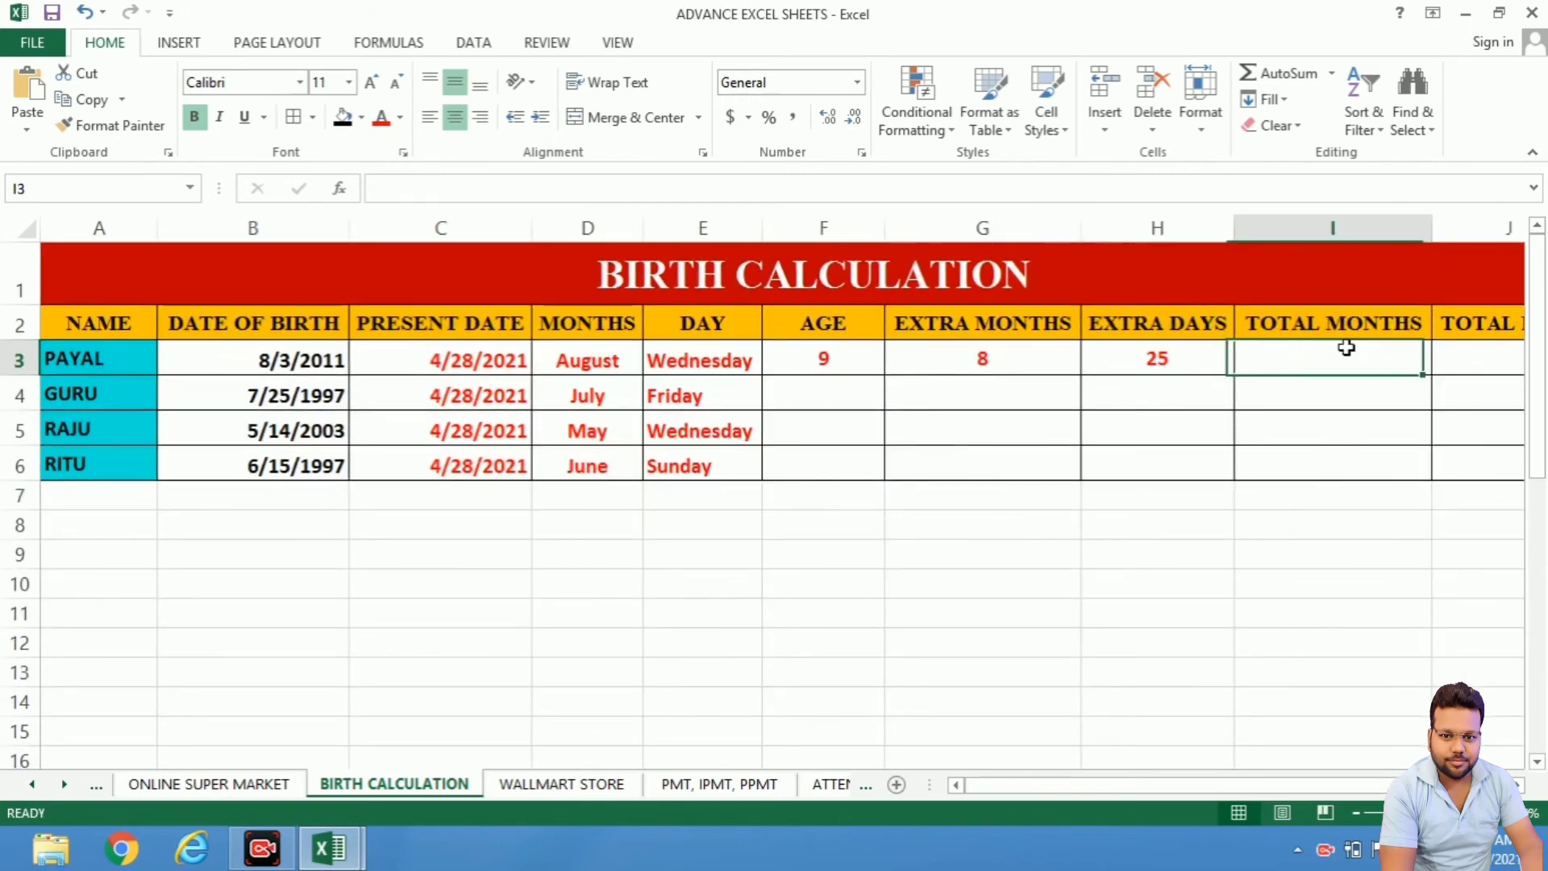
pyautogui.click(272, 364)
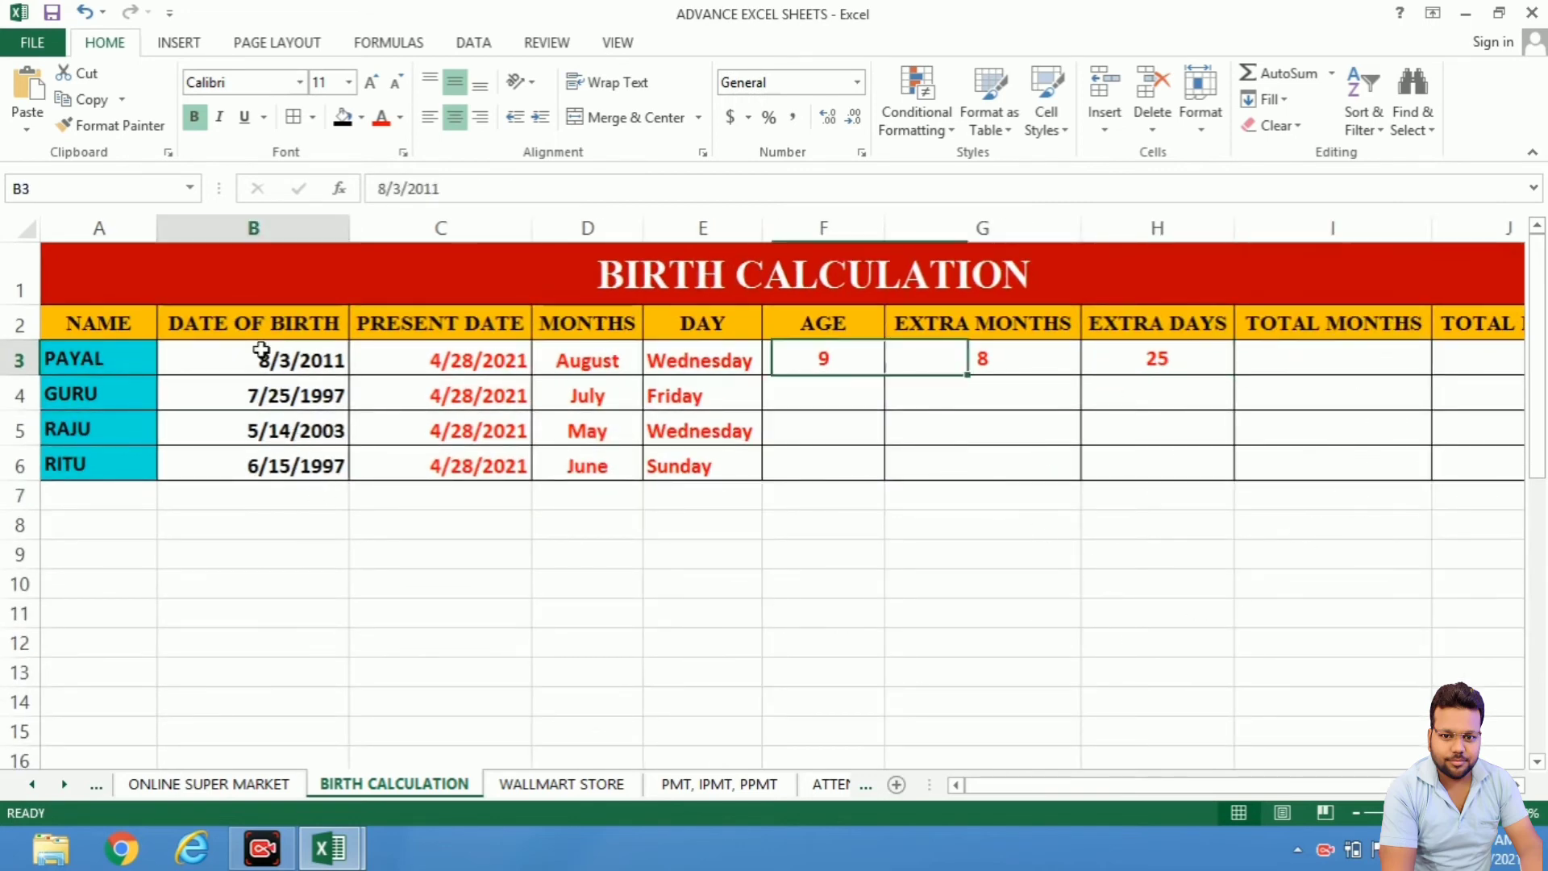
pyautogui.click(454, 374)
pyautogui.click(332, 357)
pyautogui.click(446, 364)
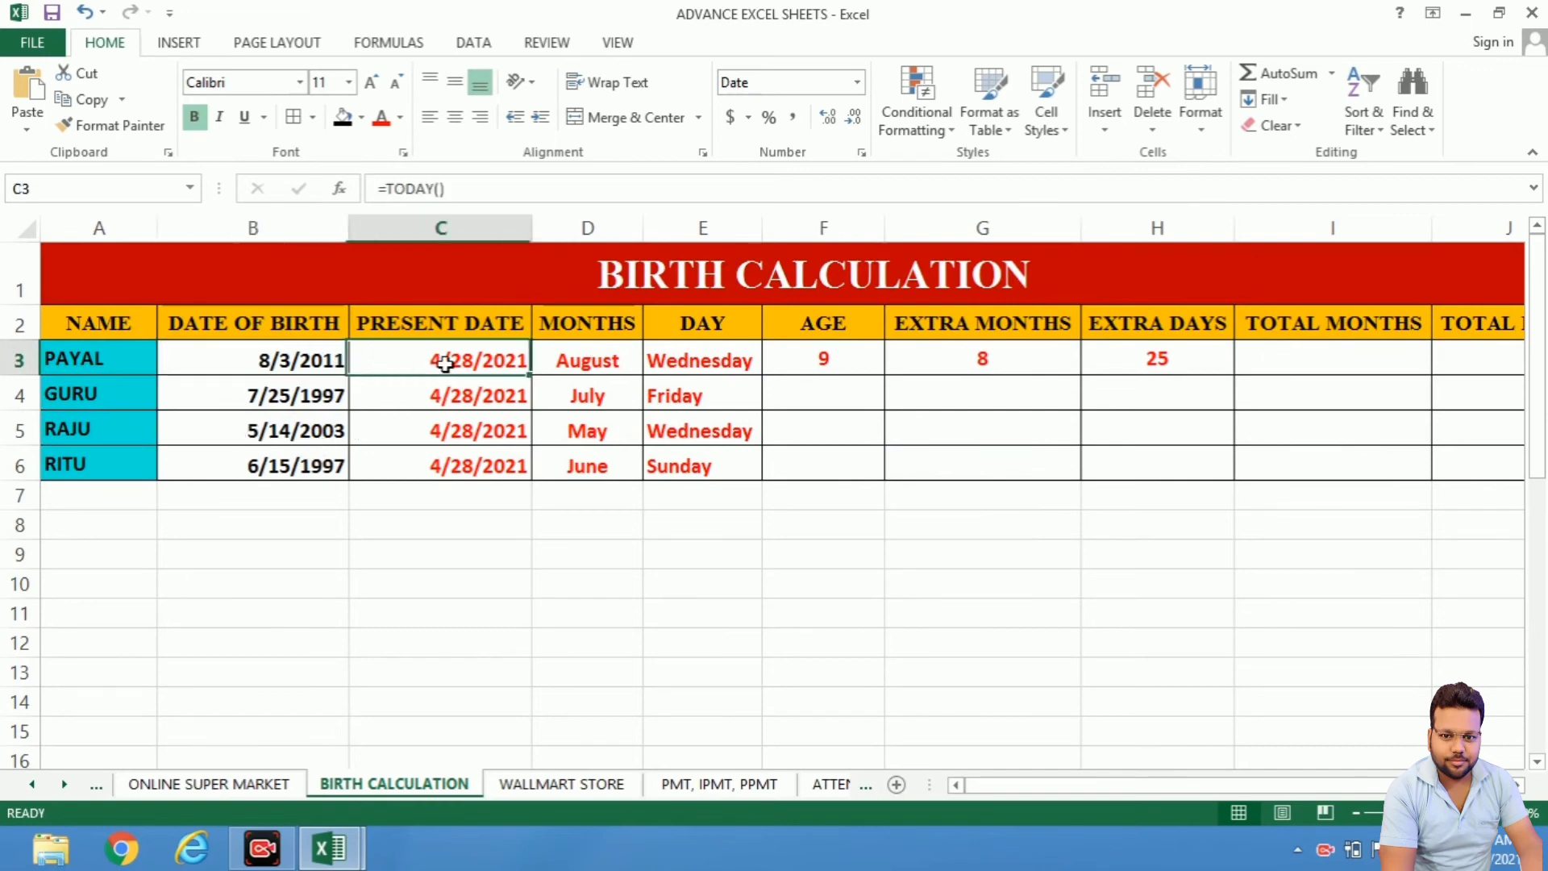
# - Enter =DATEDIF(B3,C3,"M") in the Total Months cell I3 to calculate all completed months since birth
pyautogui.click(1386, 365)
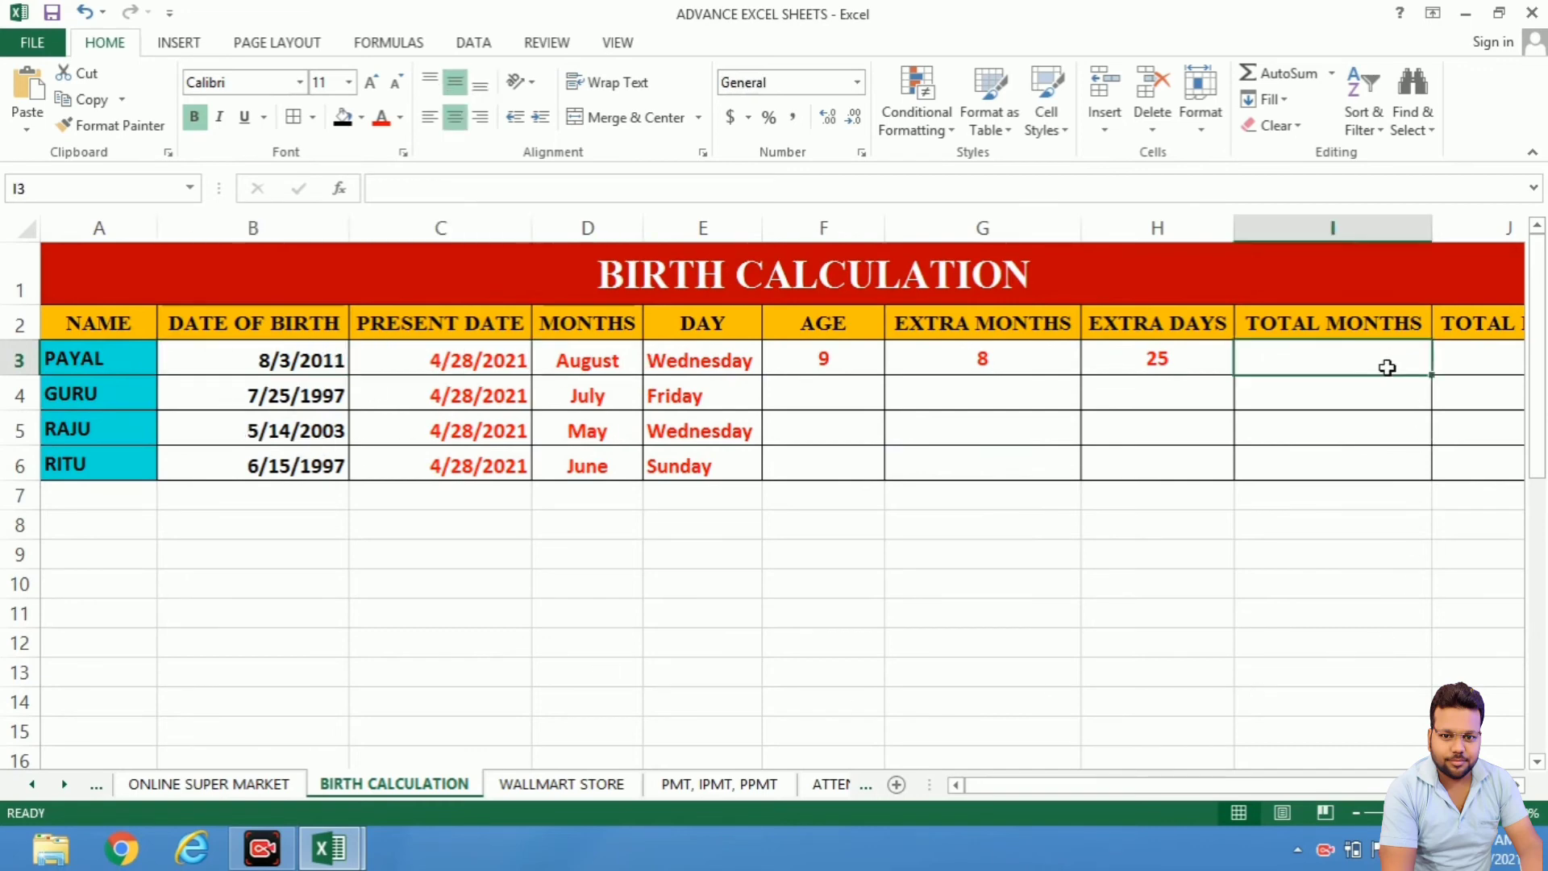
pyautogui.write('=')
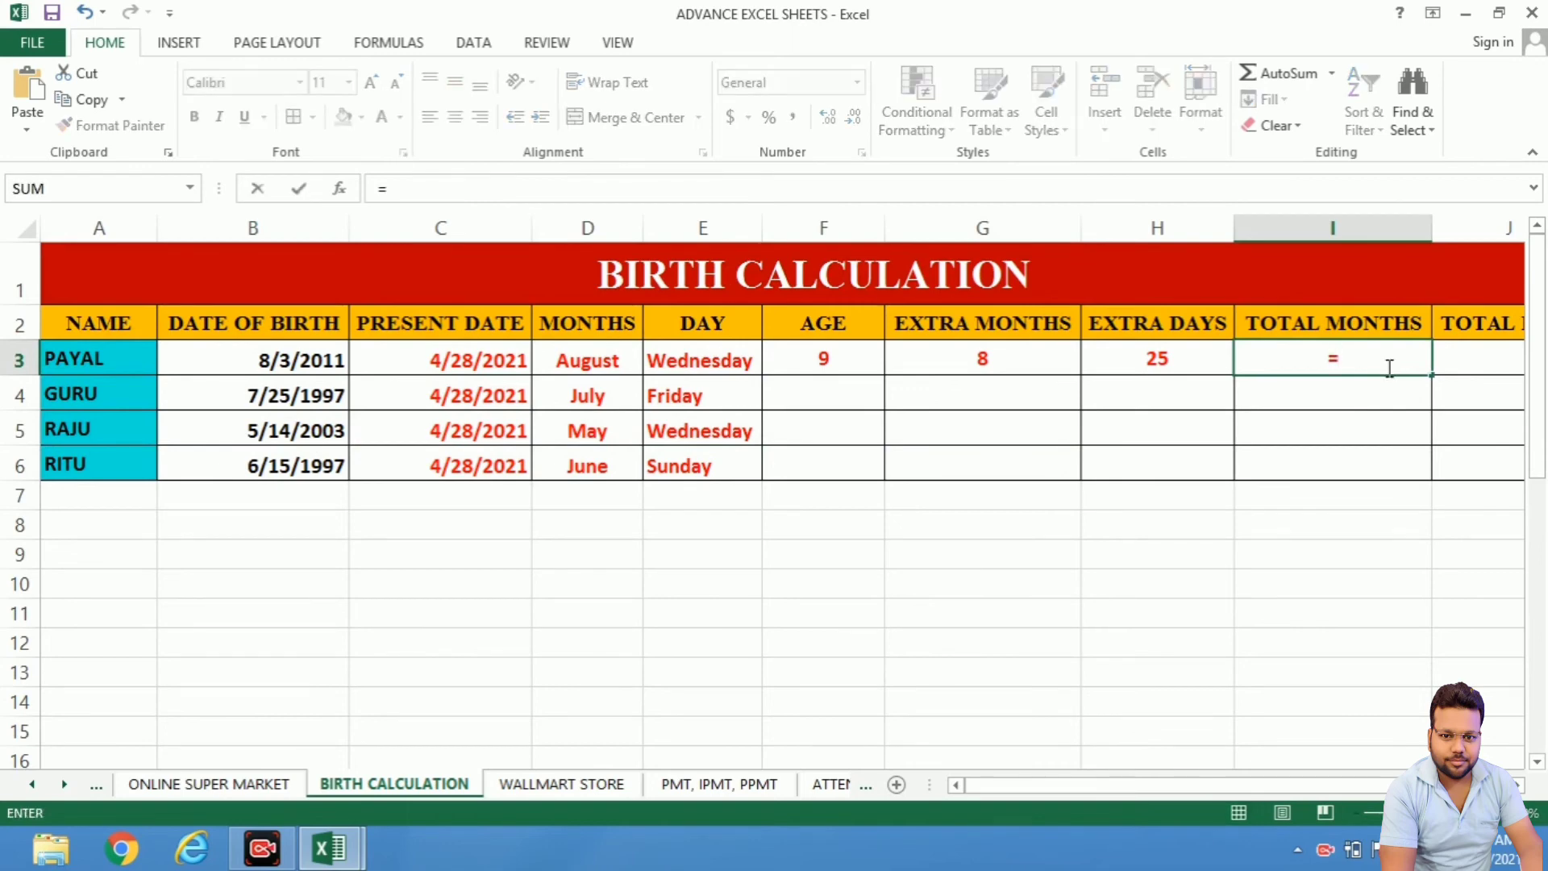
pyautogui.write('D')
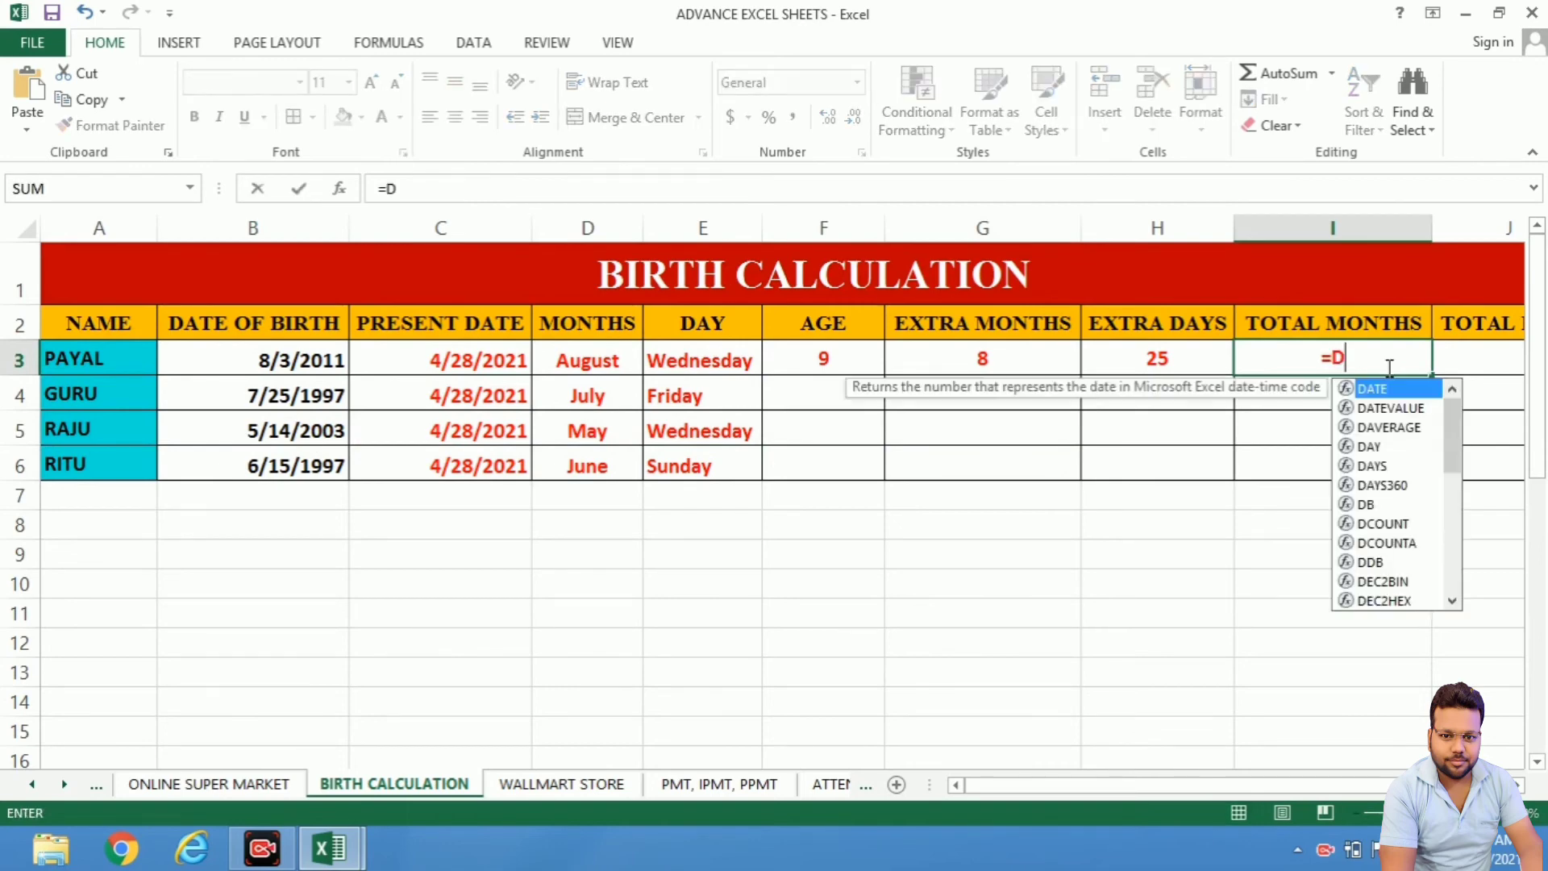
pyautogui.write('ATEDI')
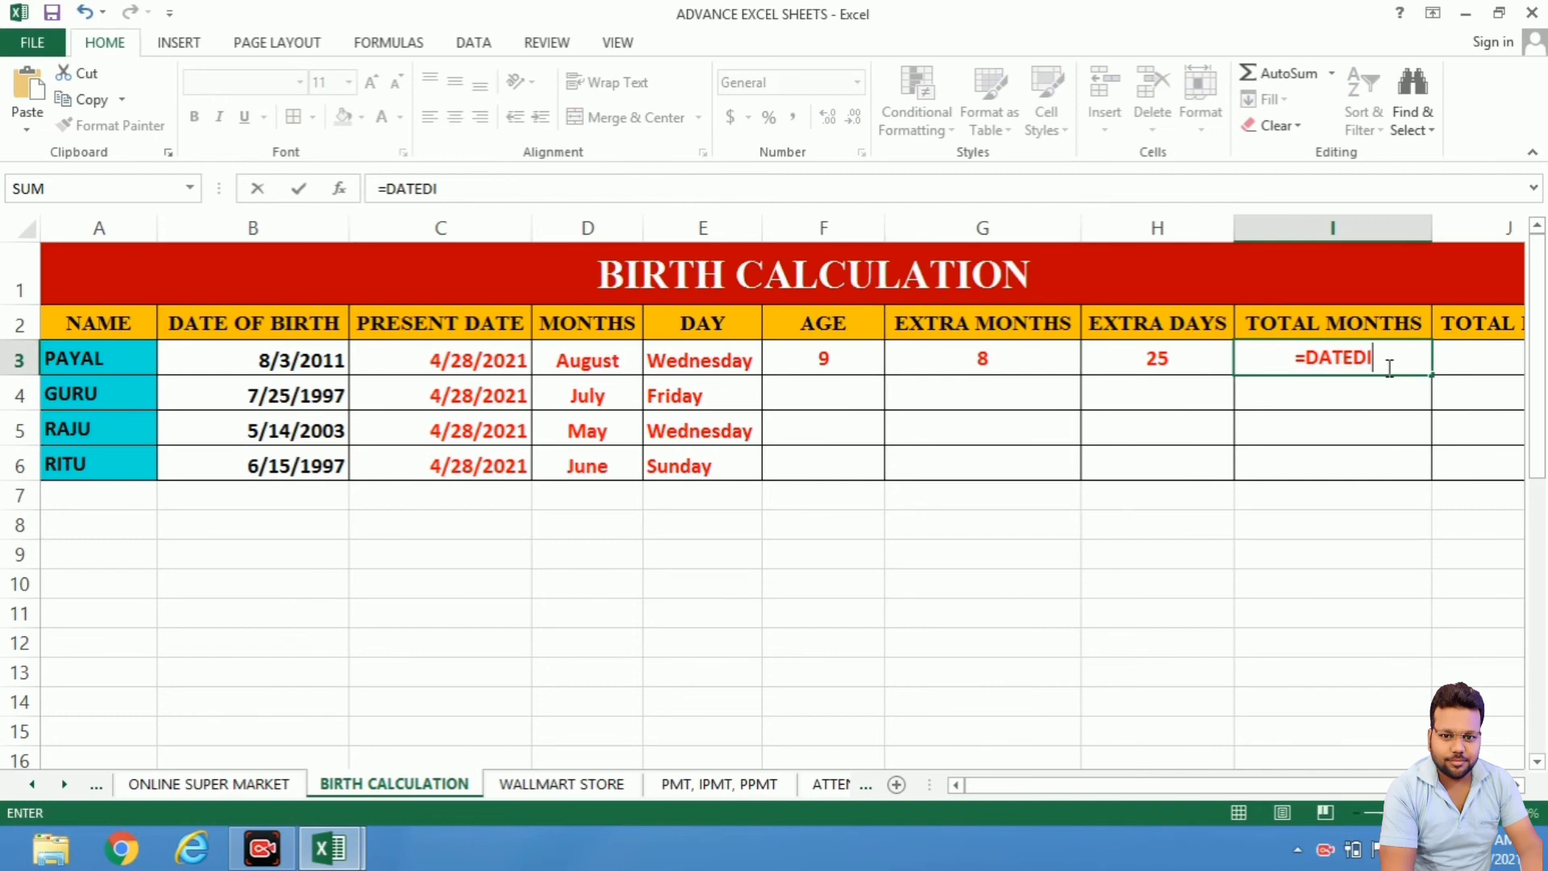
pyautogui.write('F(')
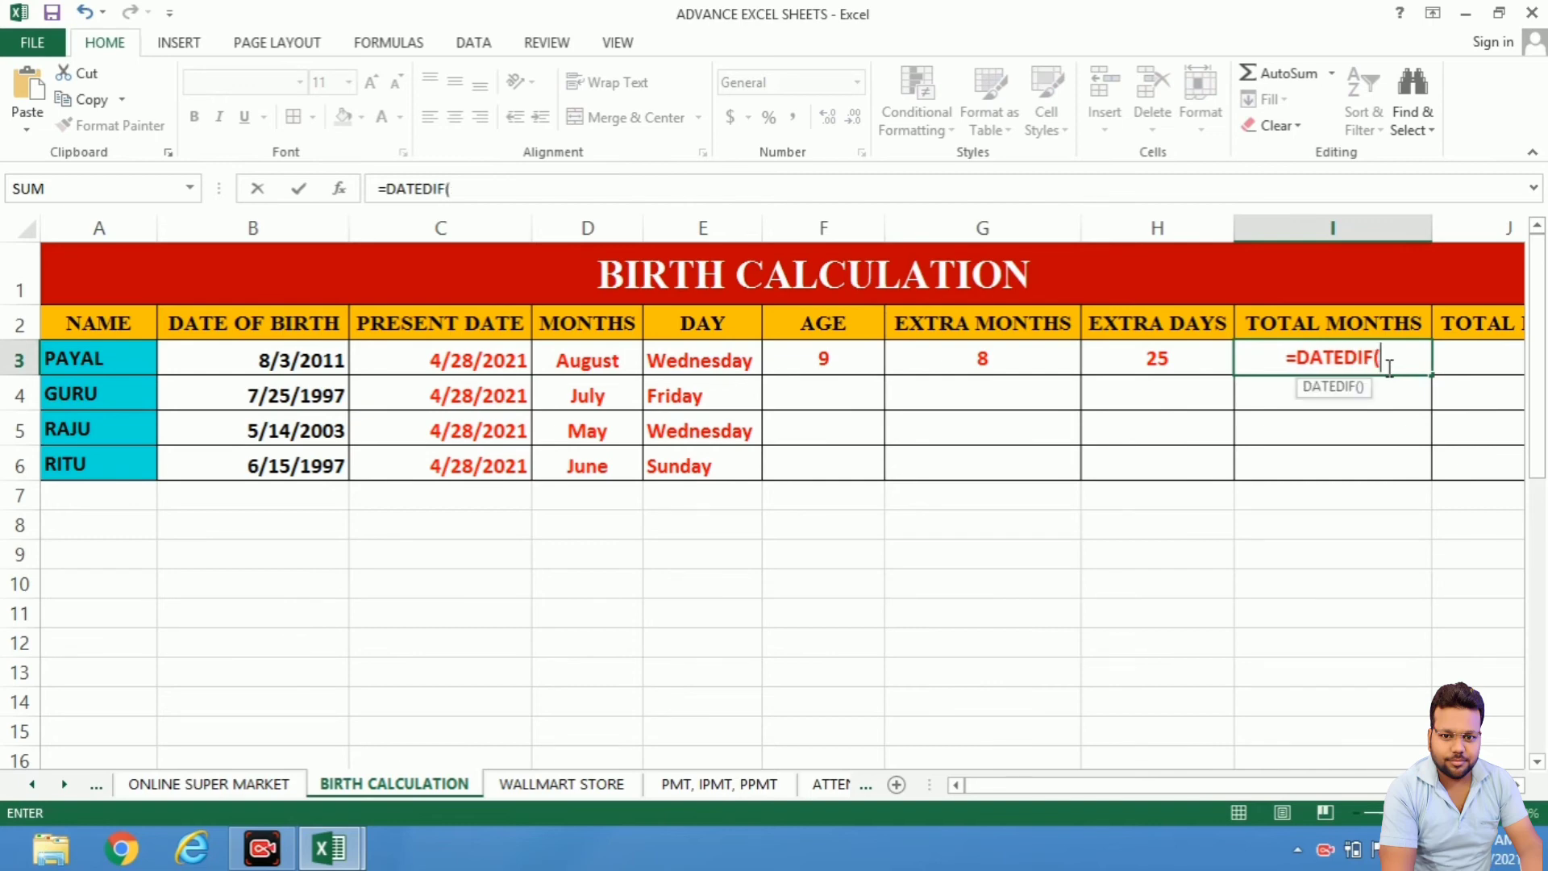
pyautogui.click(289, 359)
pyautogui.write(',')
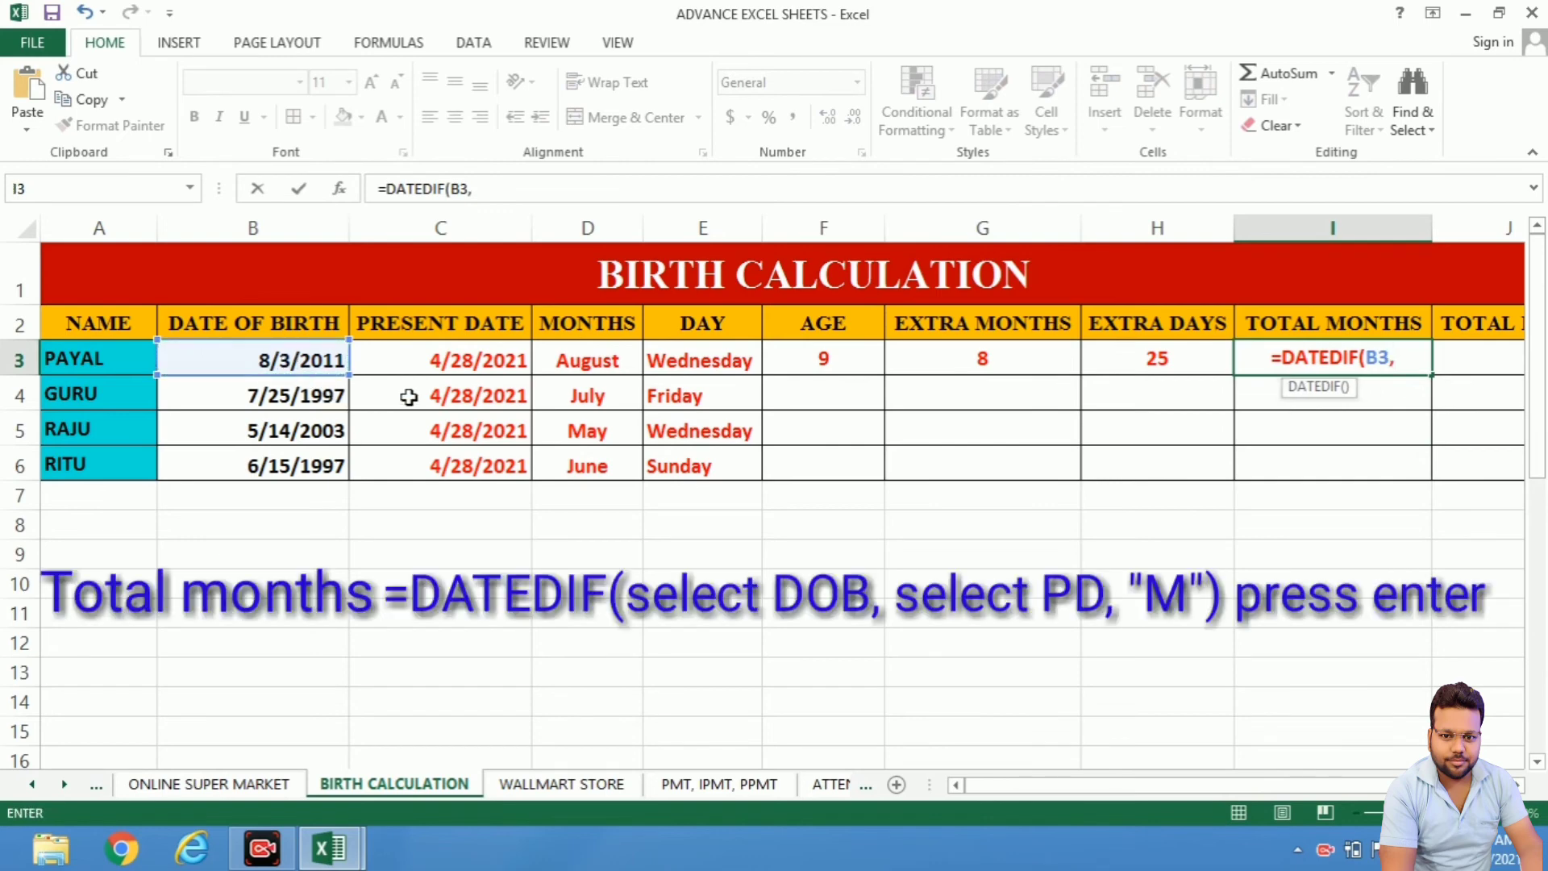
pyautogui.click(438, 366)
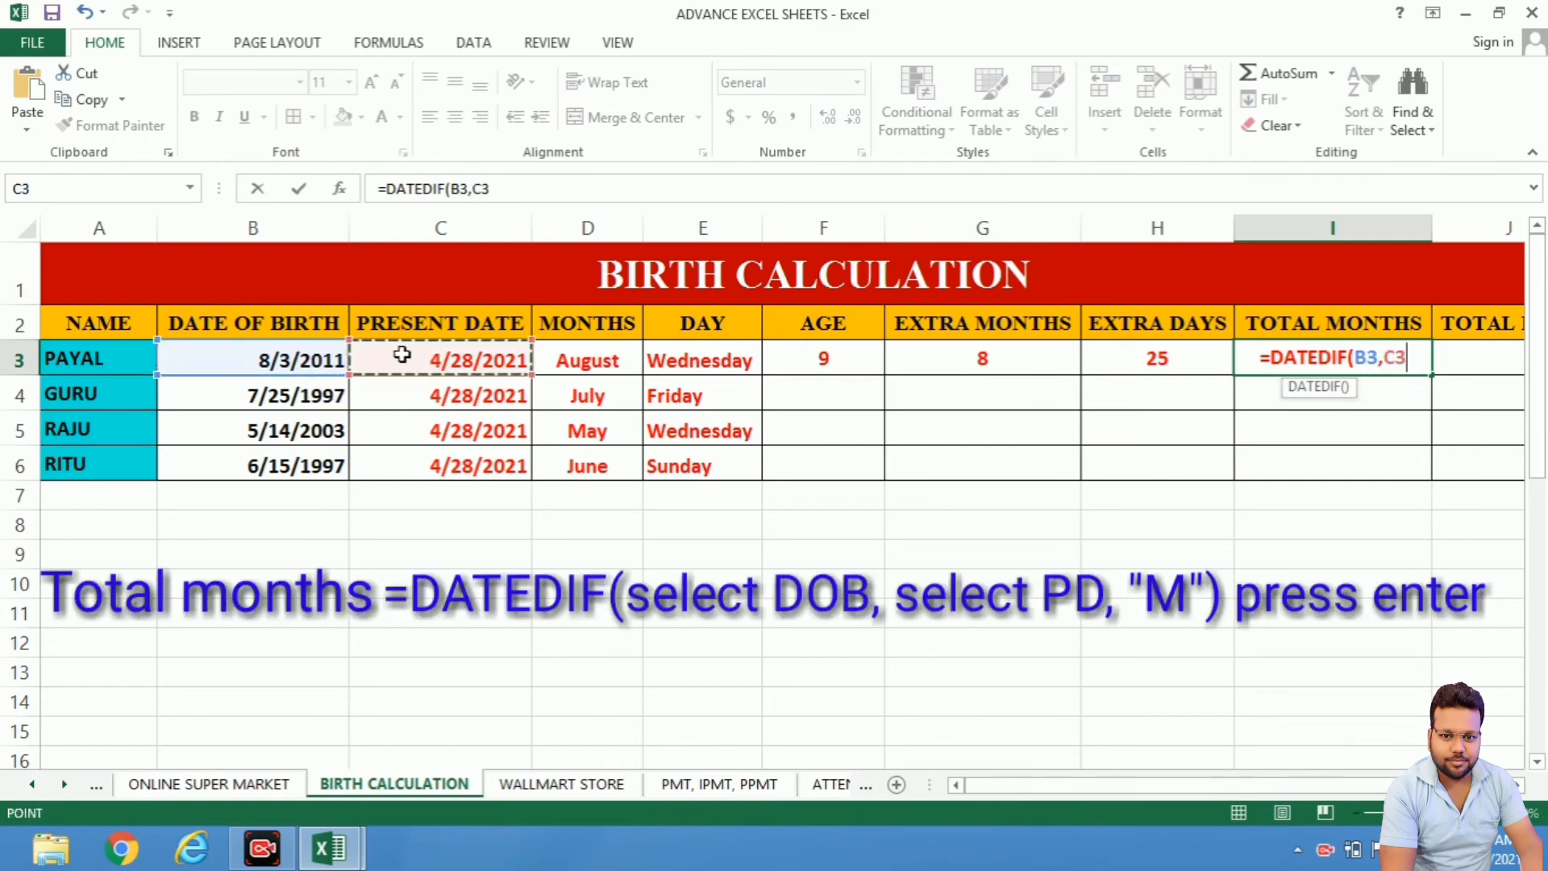
pyautogui.write(',"')
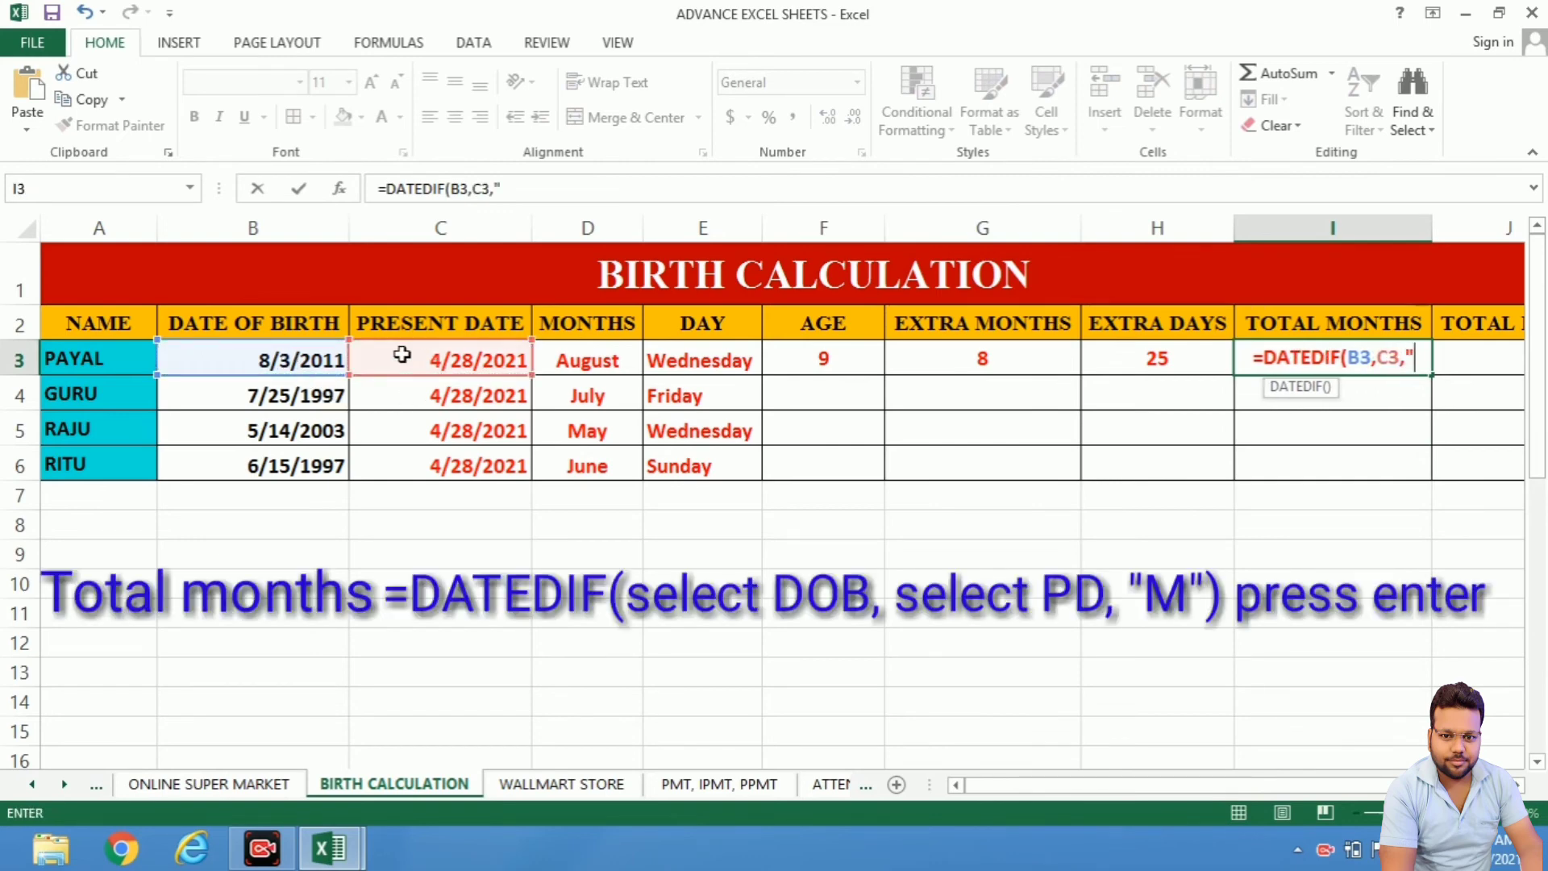
pyautogui.write('M')
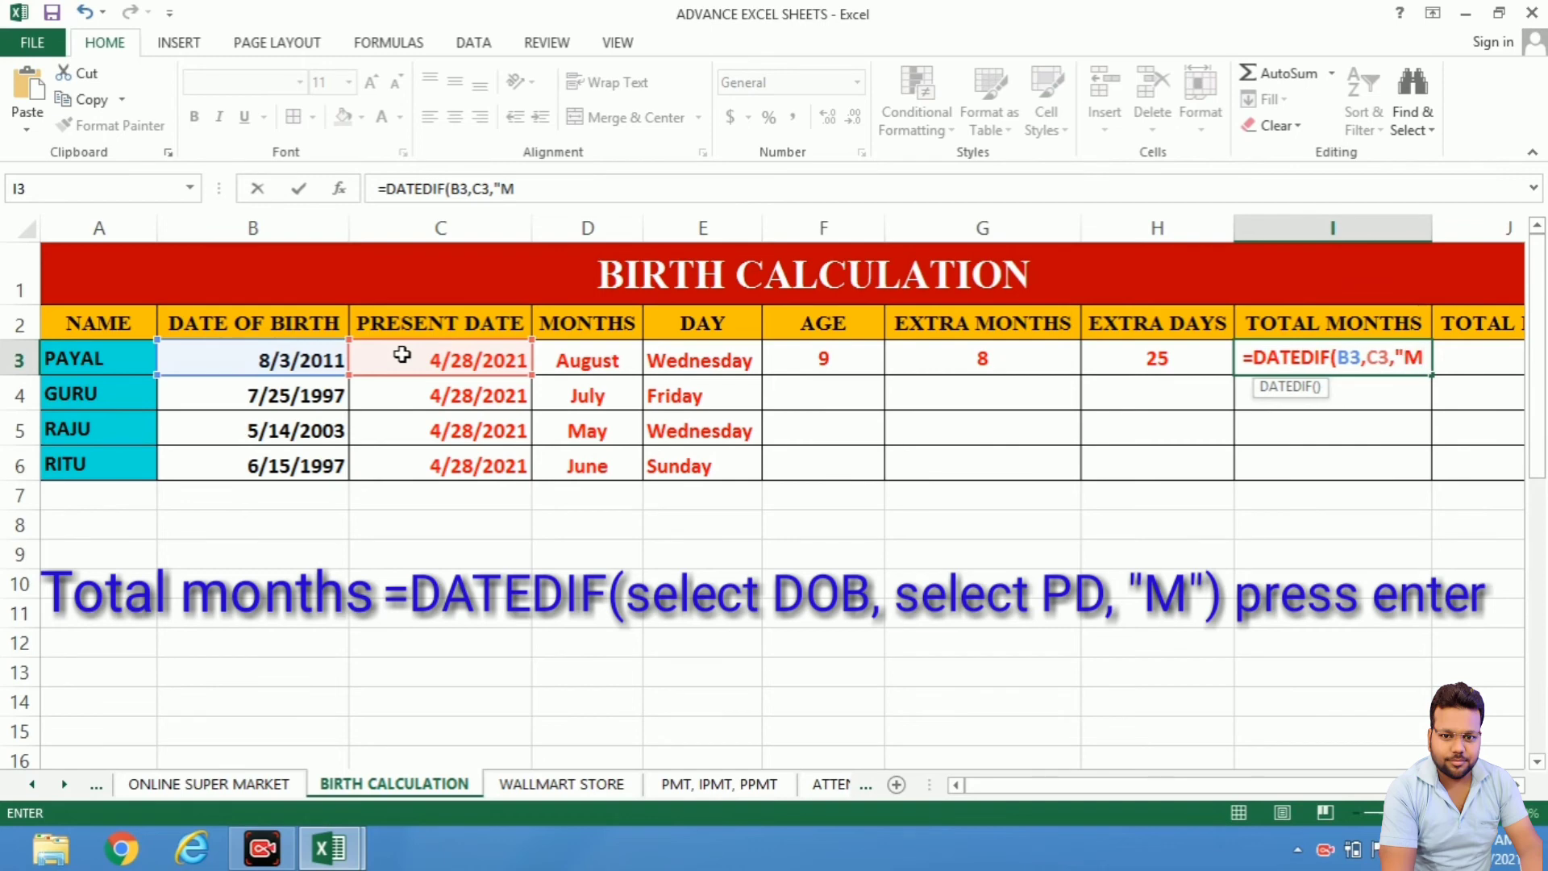
pyautogui.write('")')
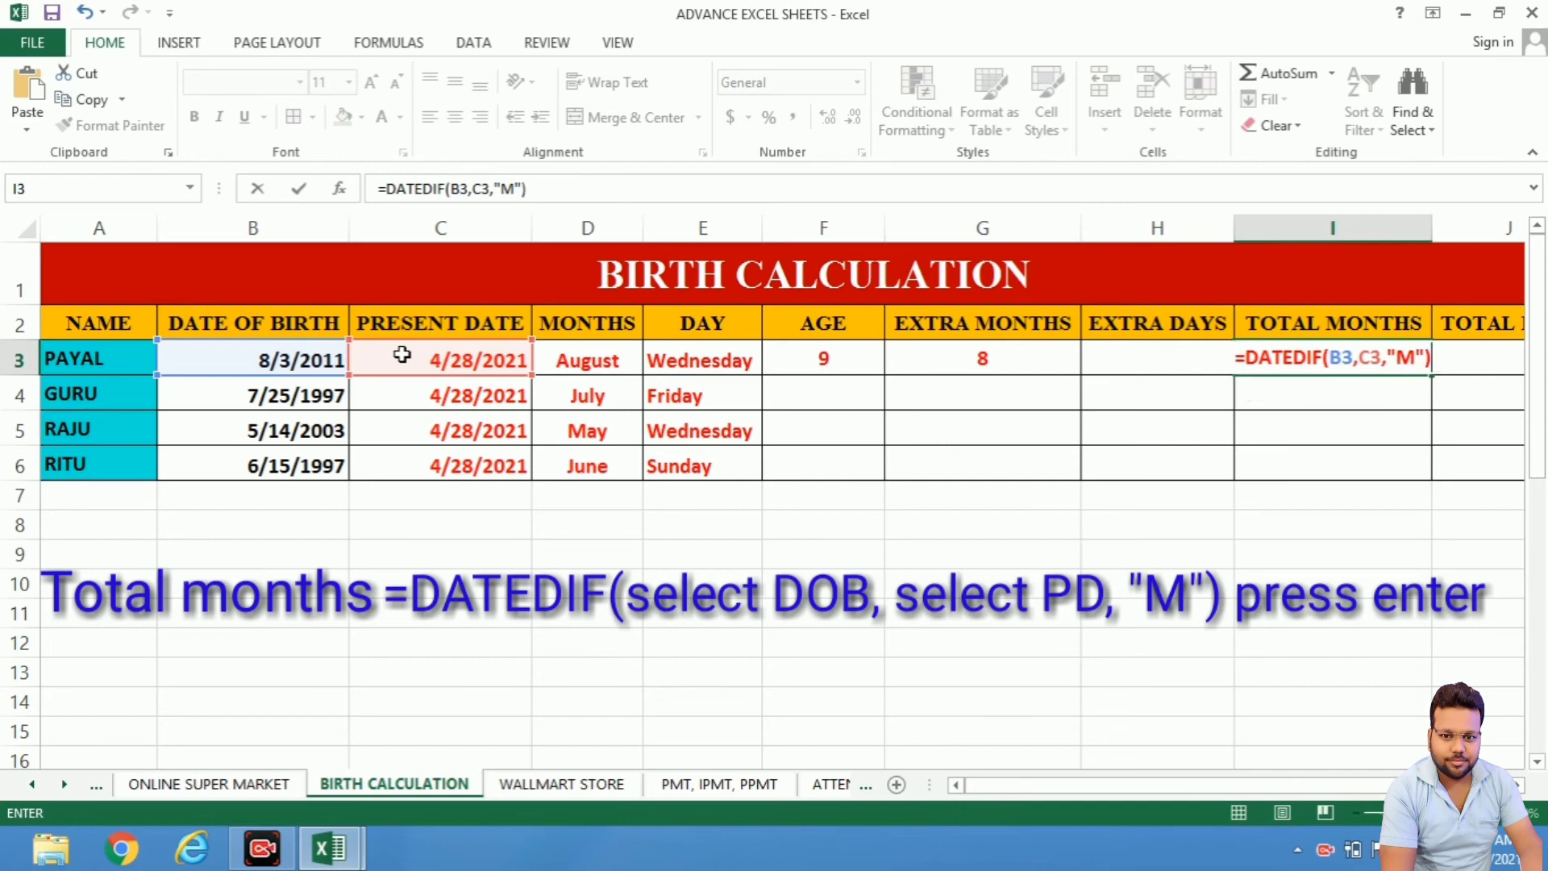
pyautogui.press('Return')
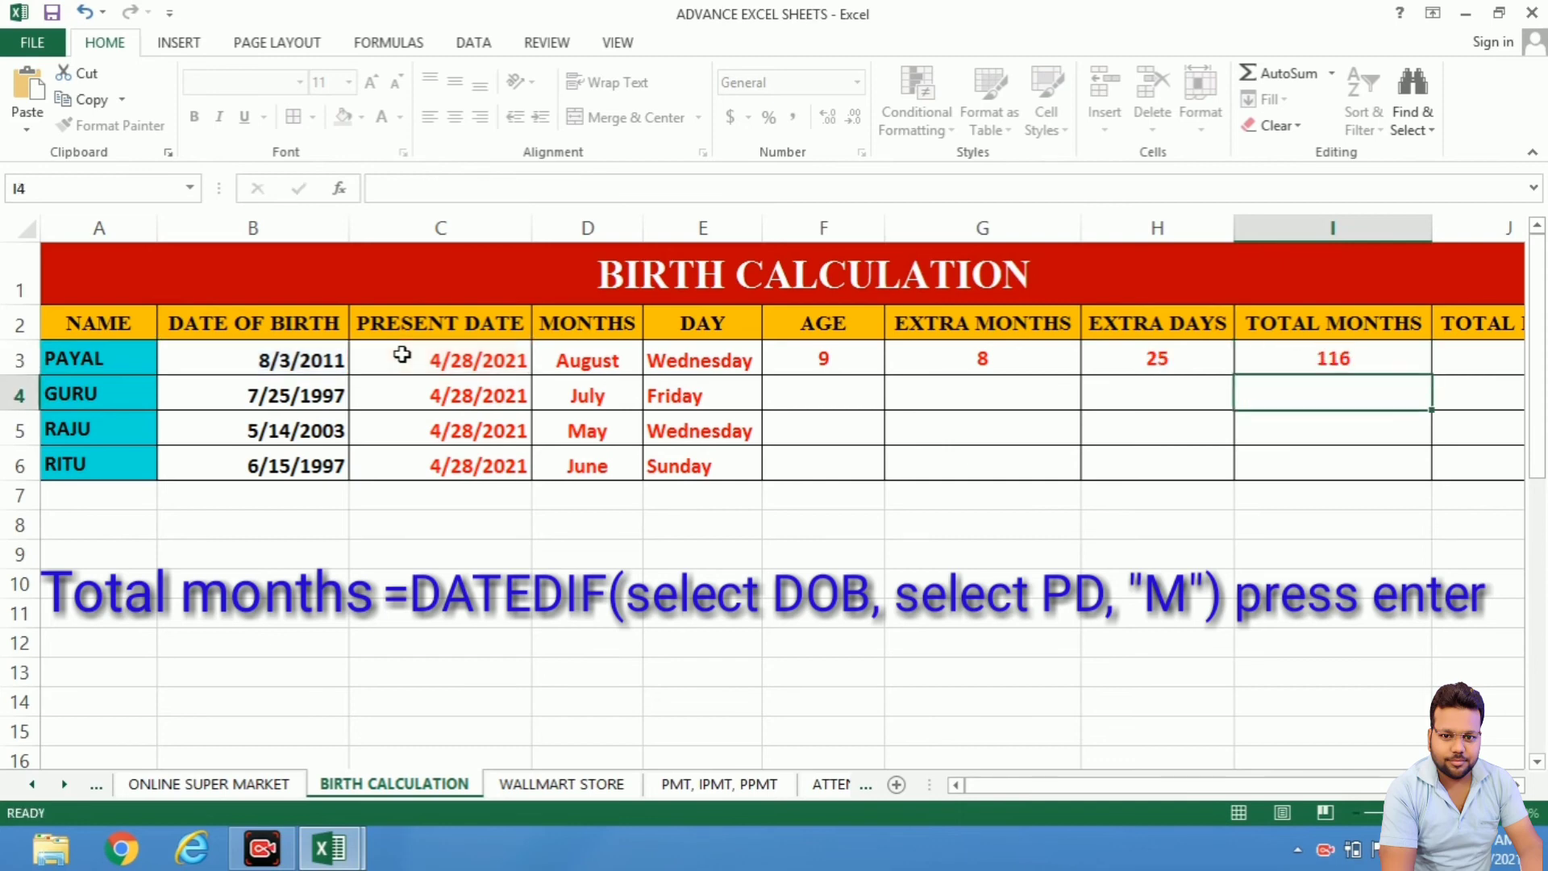
# - Compare the total months in I3 with the dates in B3 and C3, and go to the Total Days cell J3
pyautogui.click(1327, 355)
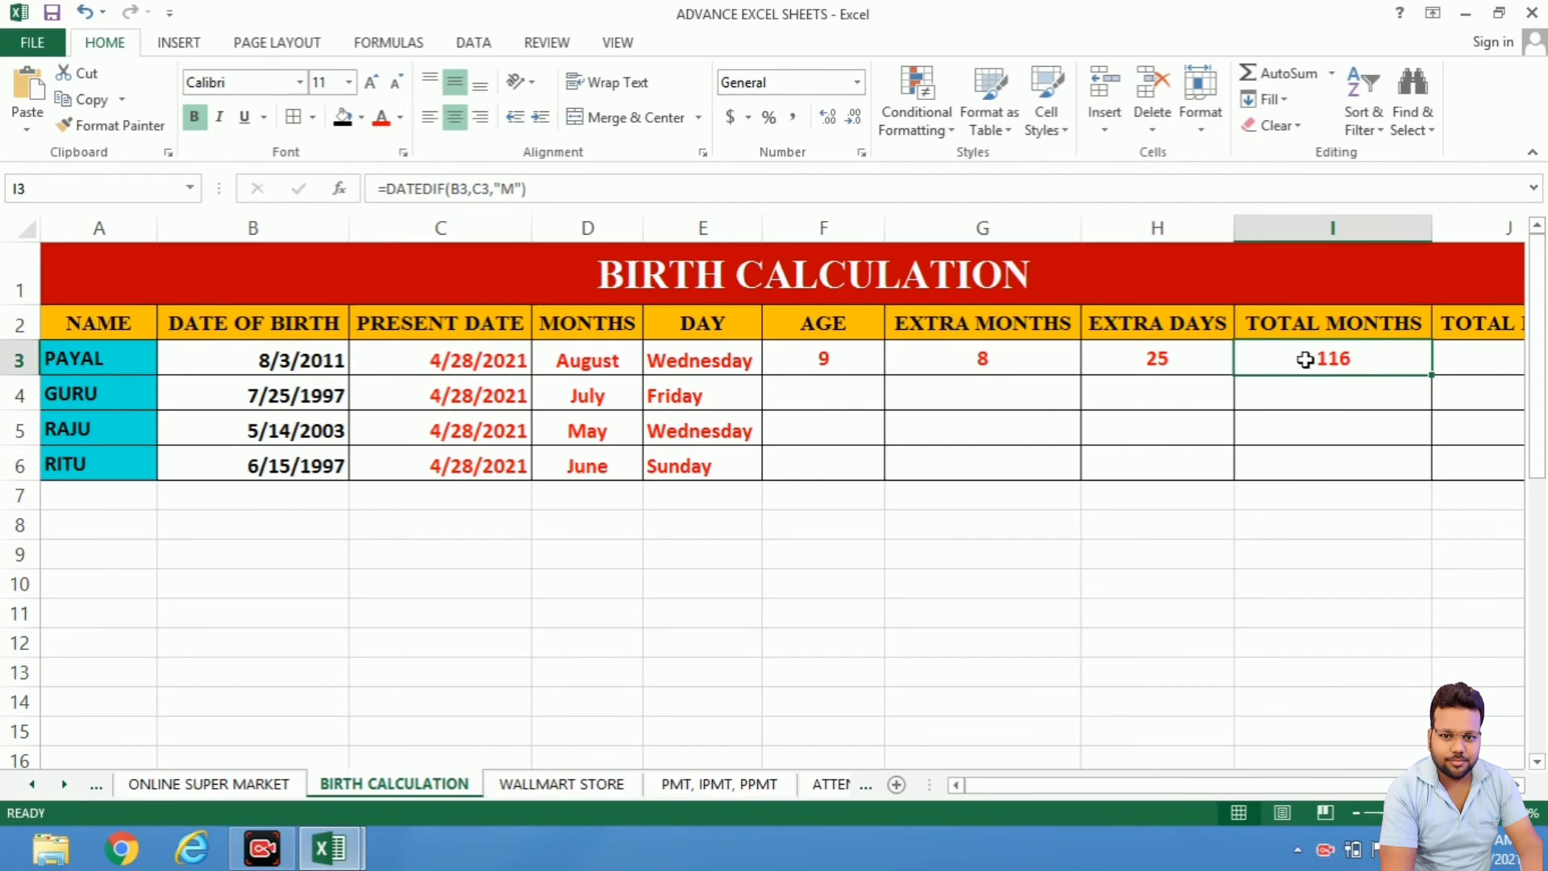
pyautogui.click(214, 350)
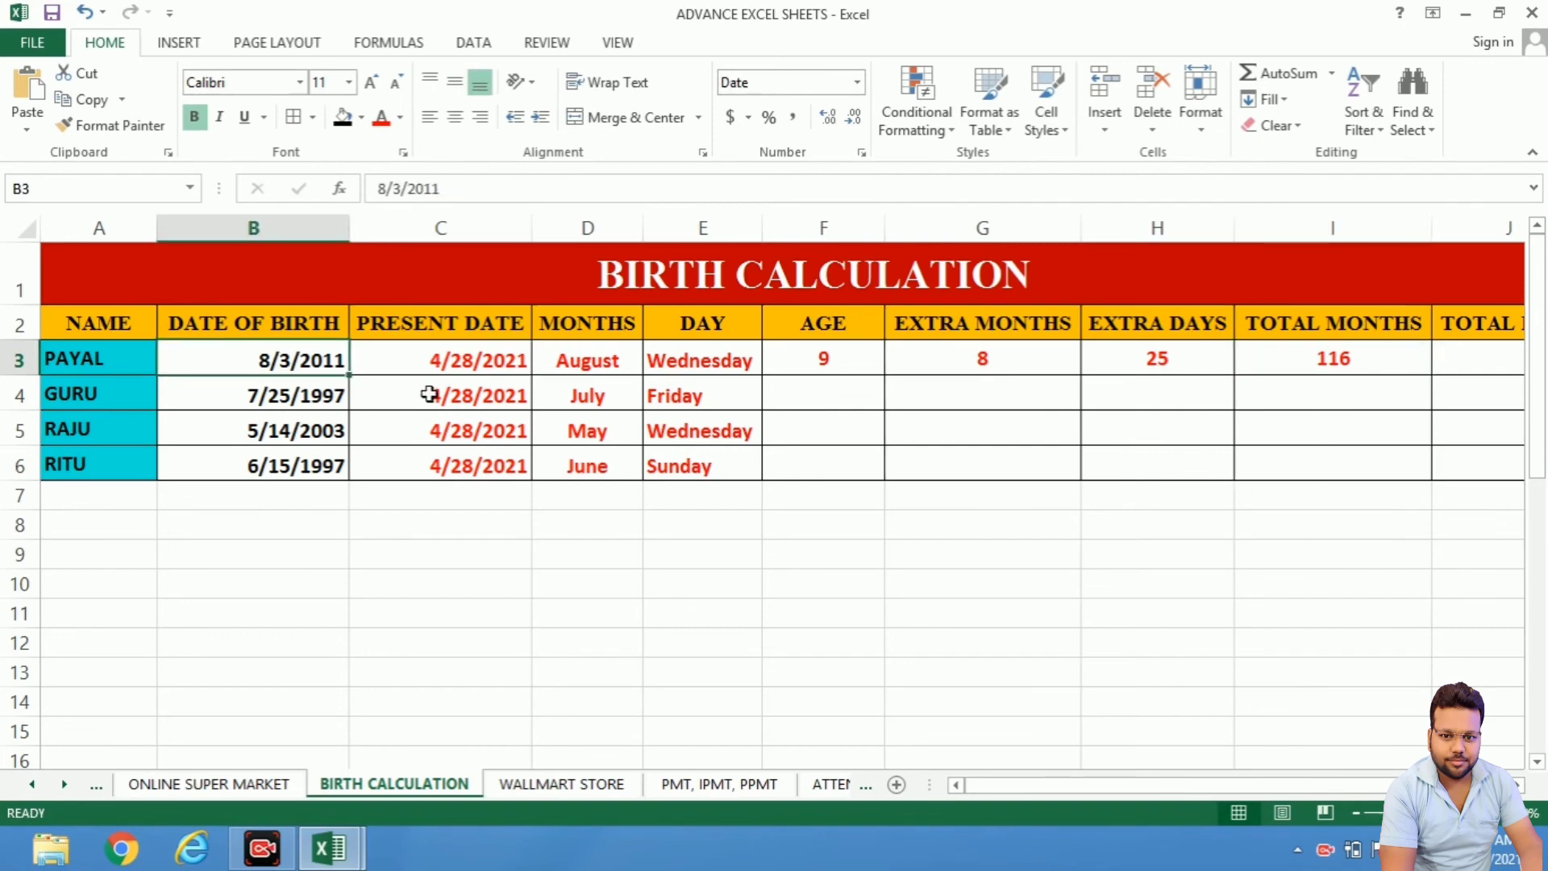
pyautogui.click(445, 358)
pyautogui.click(1295, 362)
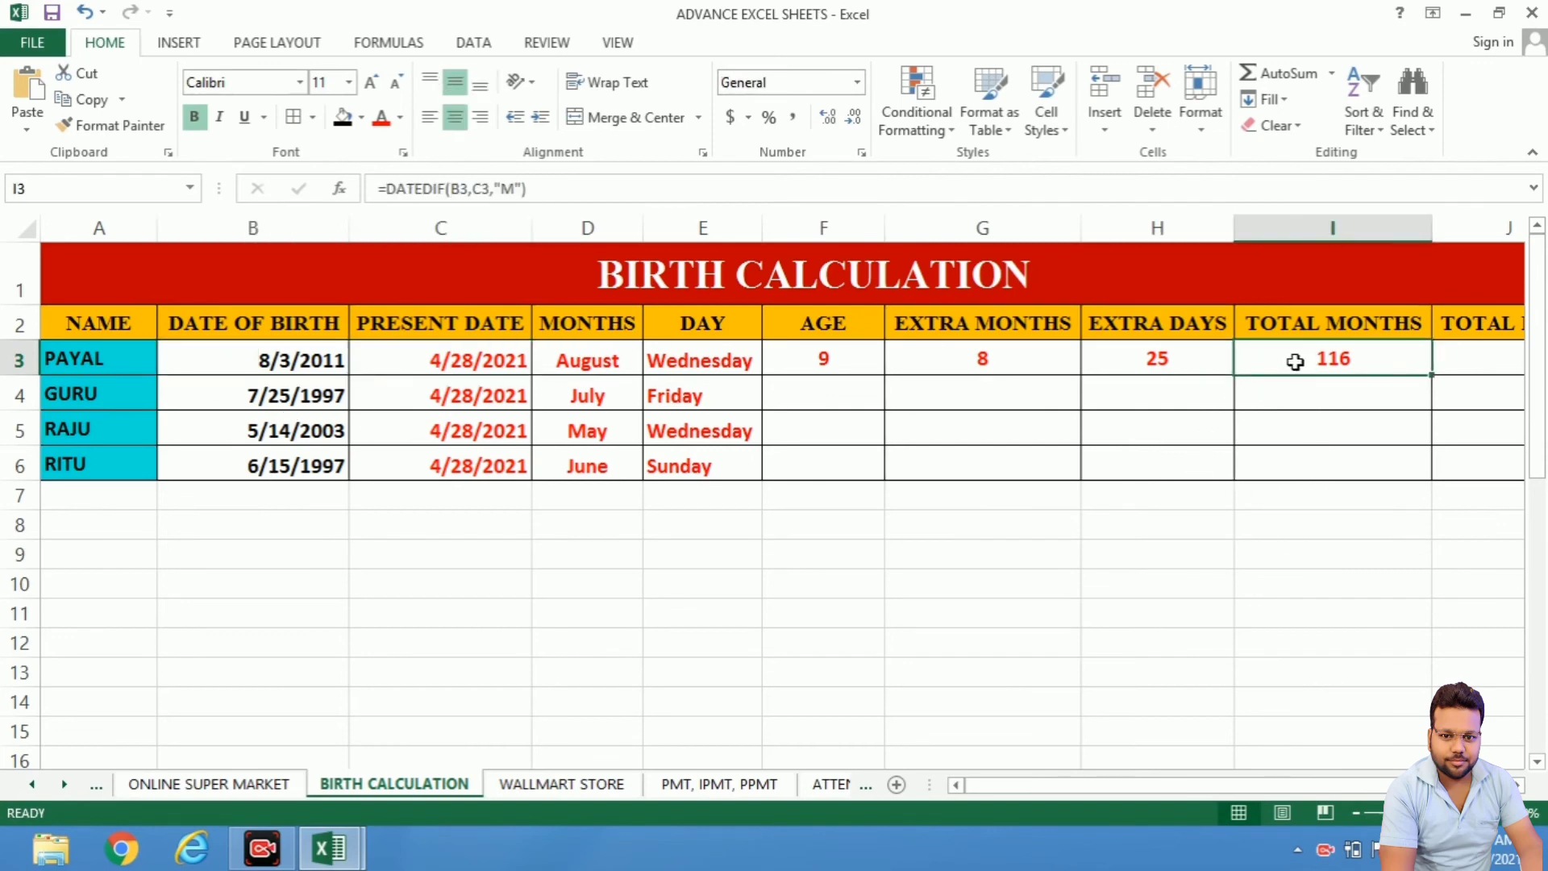
pyautogui.keyDown('ctrl'); pyautogui.scroll(-1, 1295, 362); pyautogui.keyUp('ctrl')
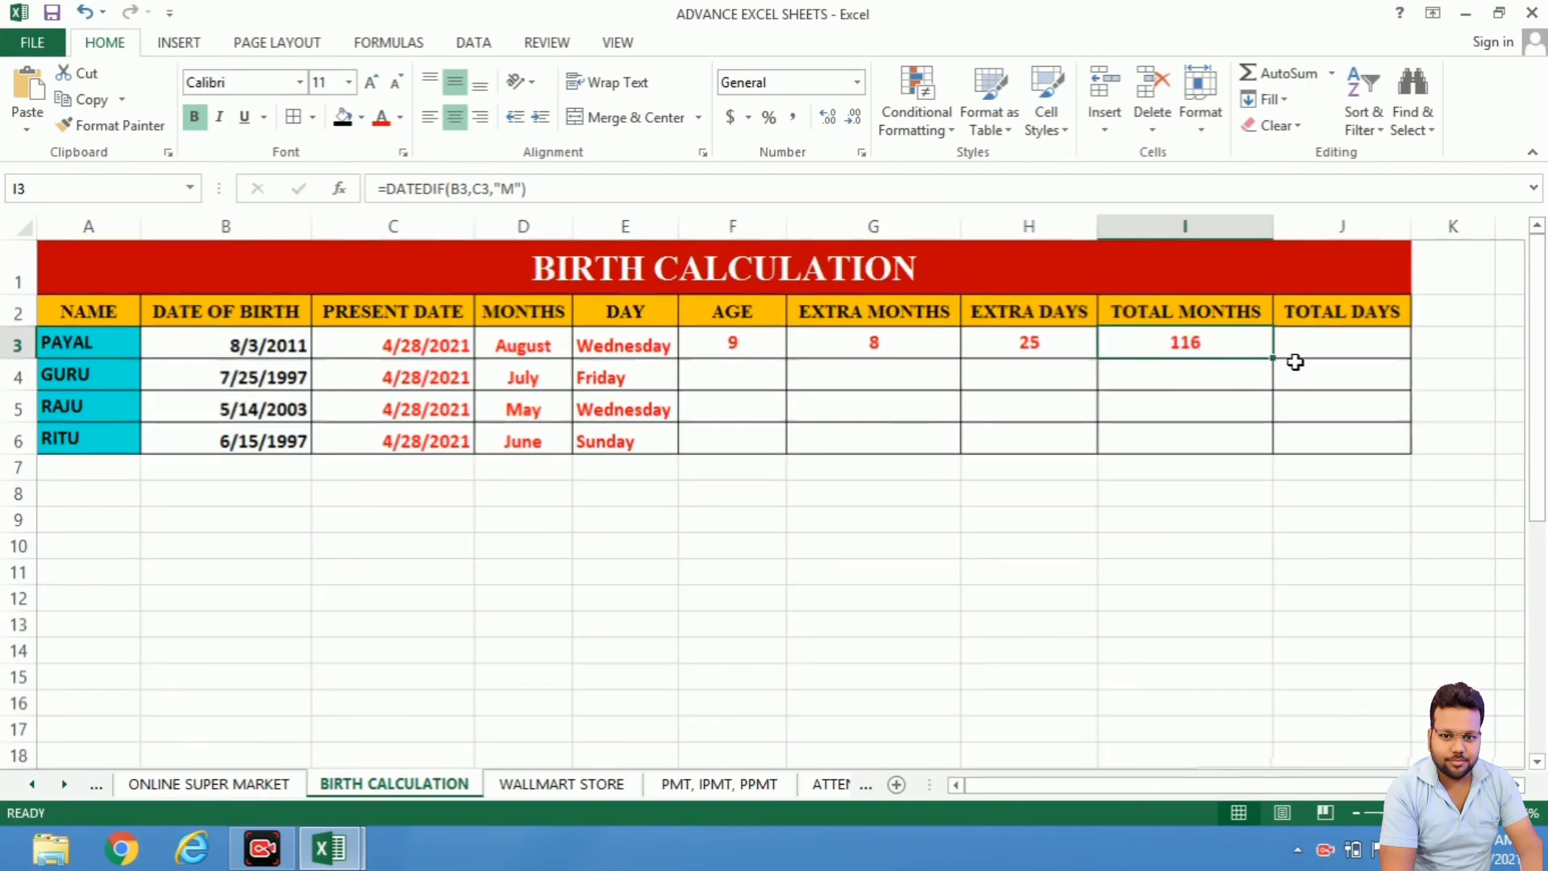
pyautogui.click(1295, 362)
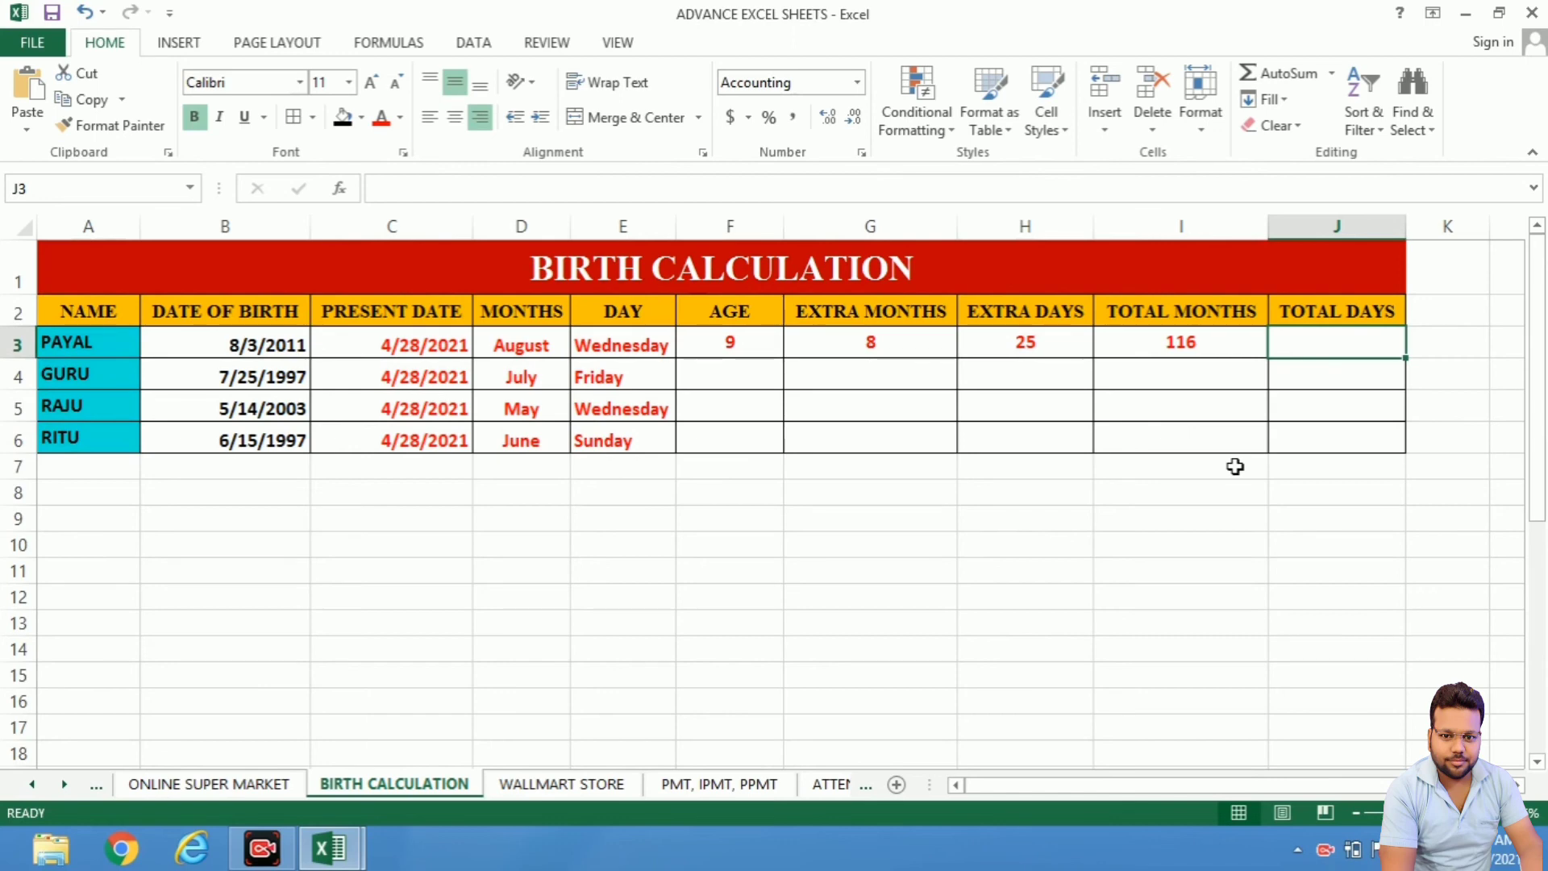
# - Enter =DATEDIF(B3,C3,"D") in the Total Days cell J3 to calculate all days since birth
pyautogui.write('=')
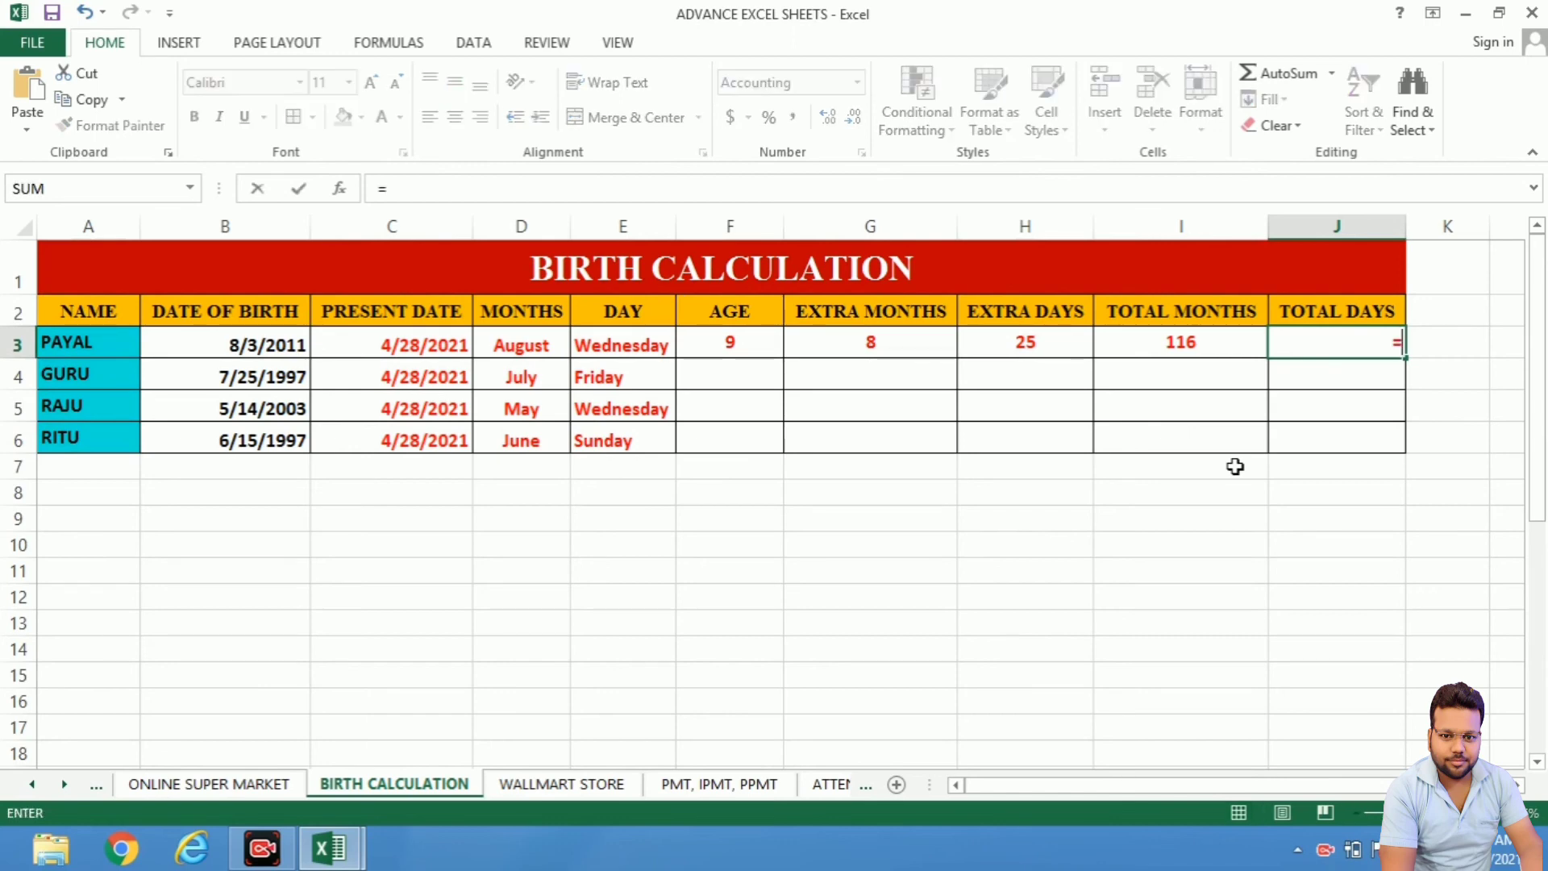
pyautogui.write('DATEDIF')
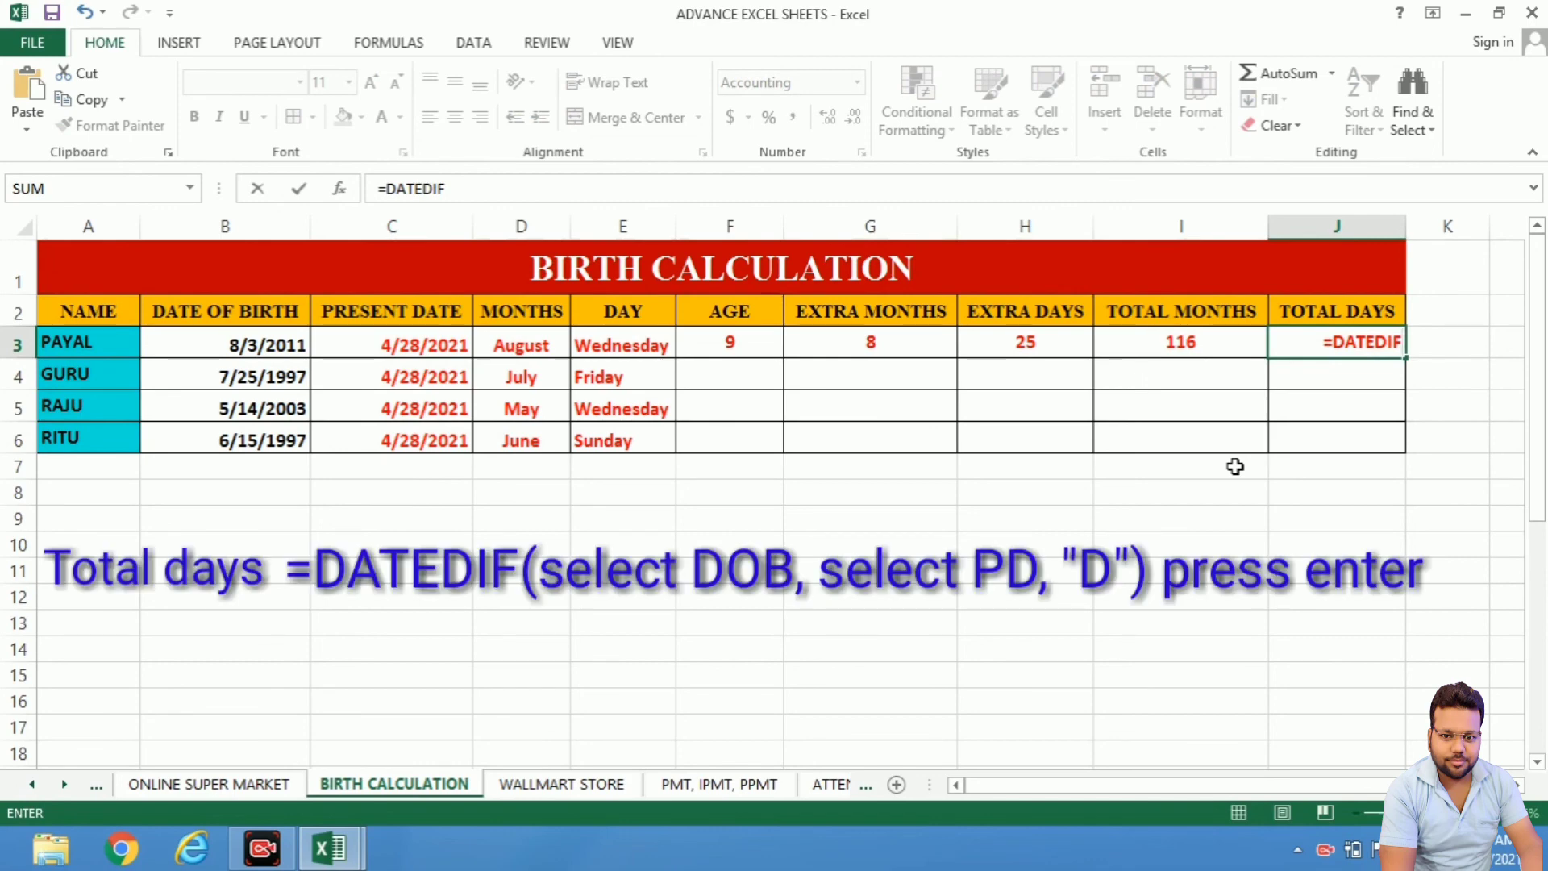
pyautogui.write('(')
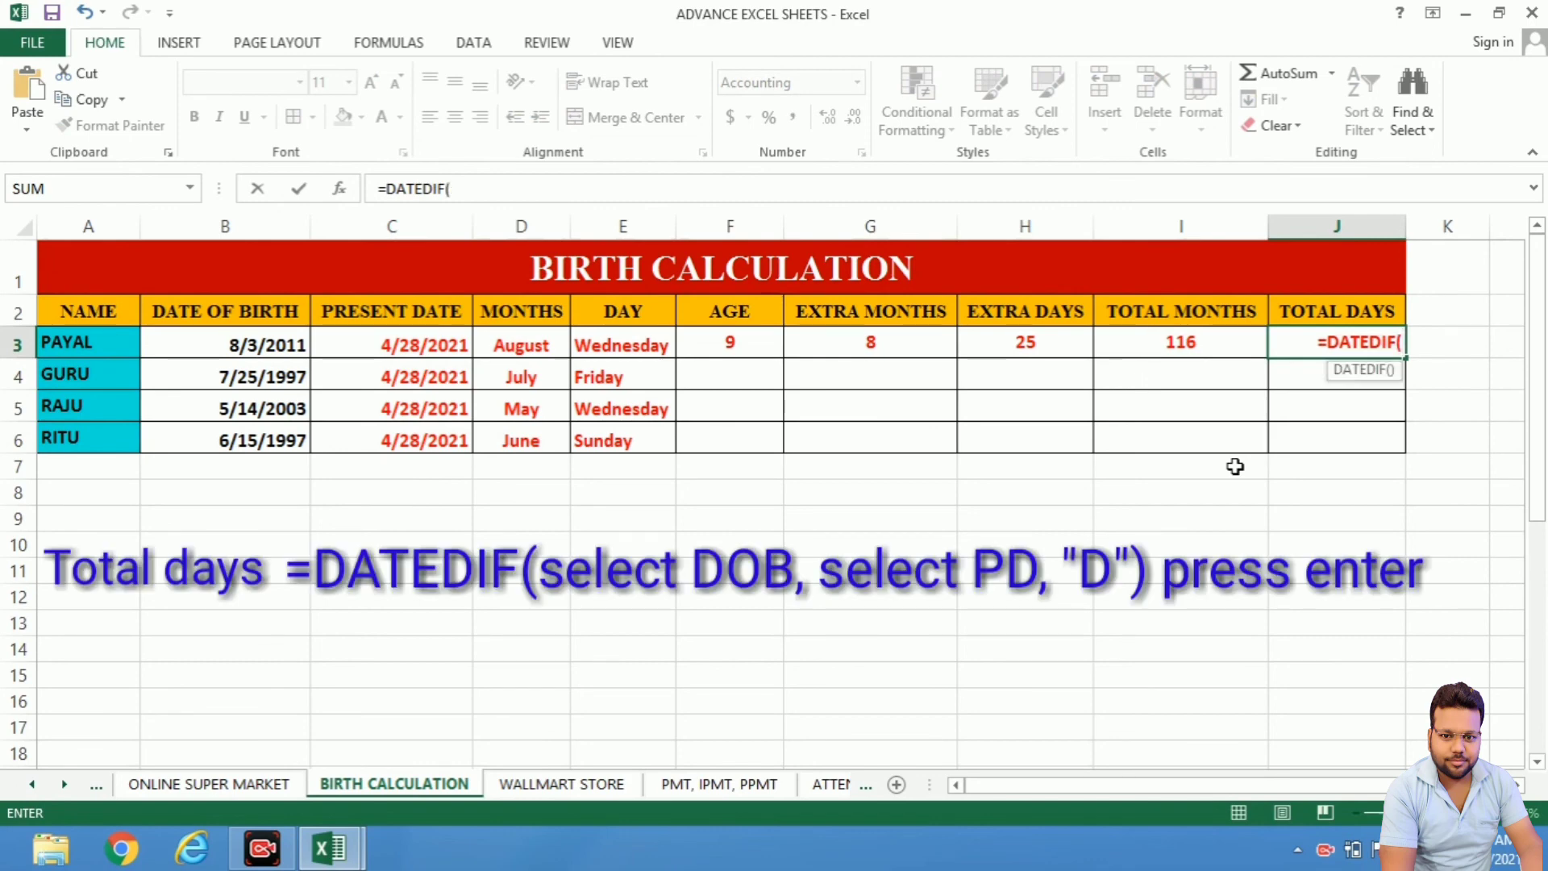
pyautogui.click(216, 334)
pyautogui.write(',')
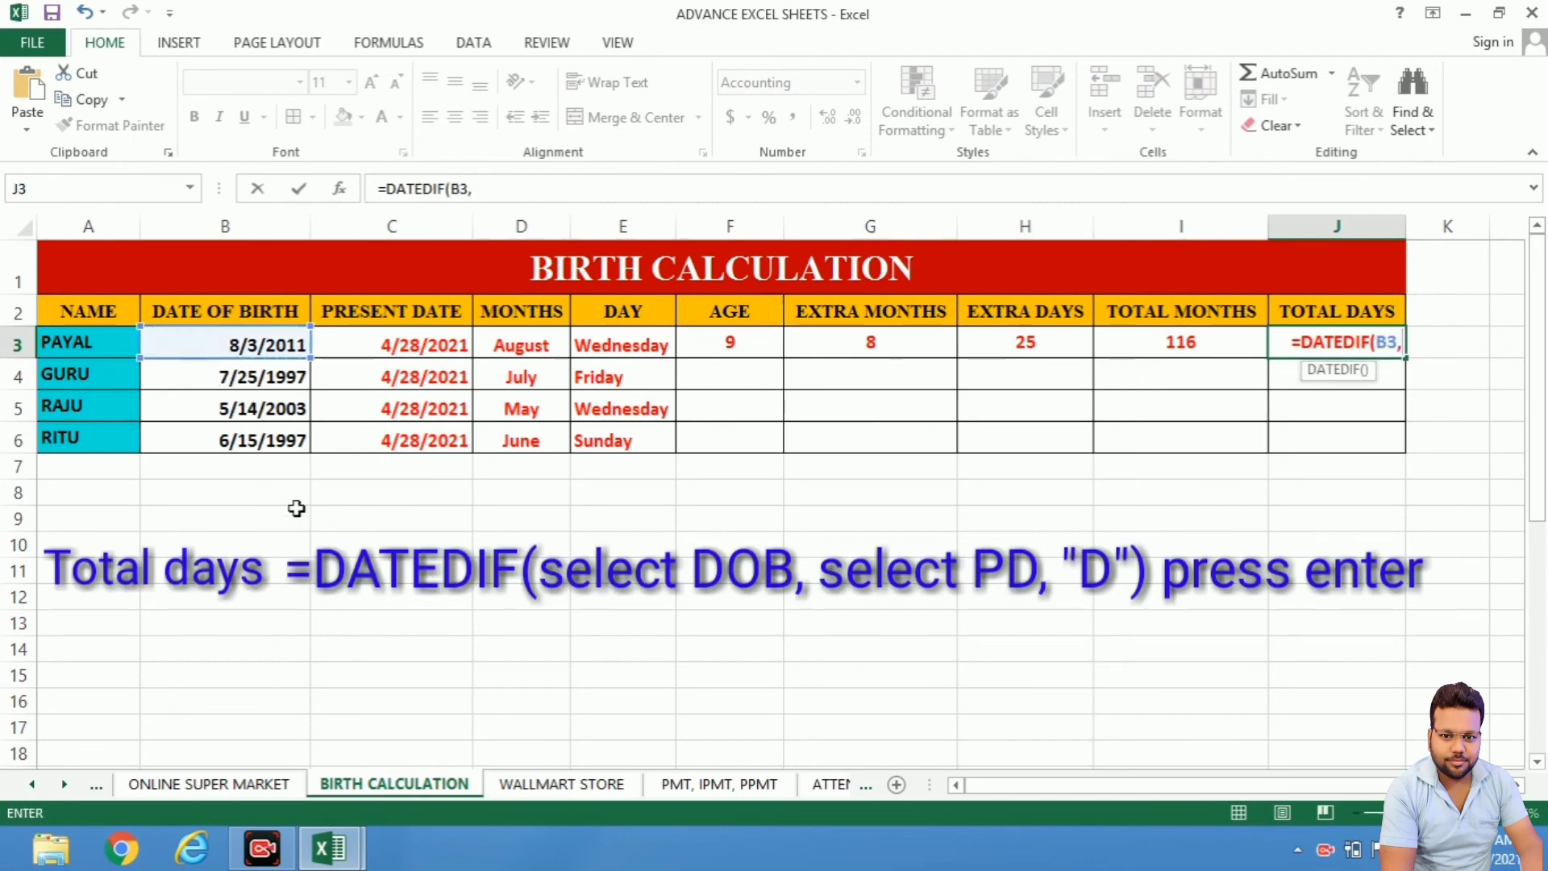
pyautogui.click(435, 349)
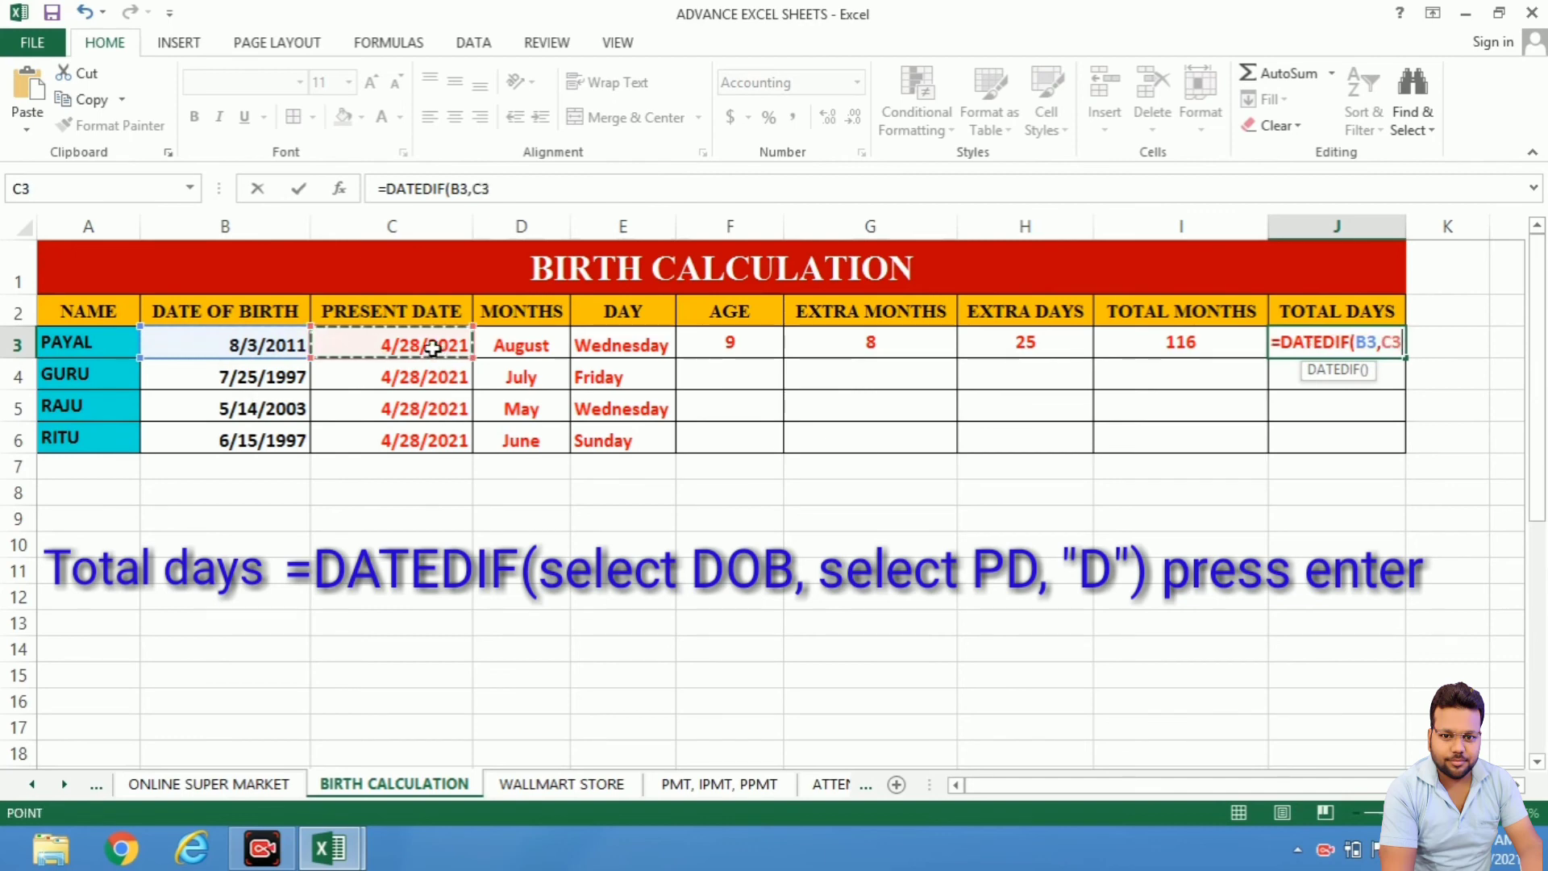
pyautogui.write(',')
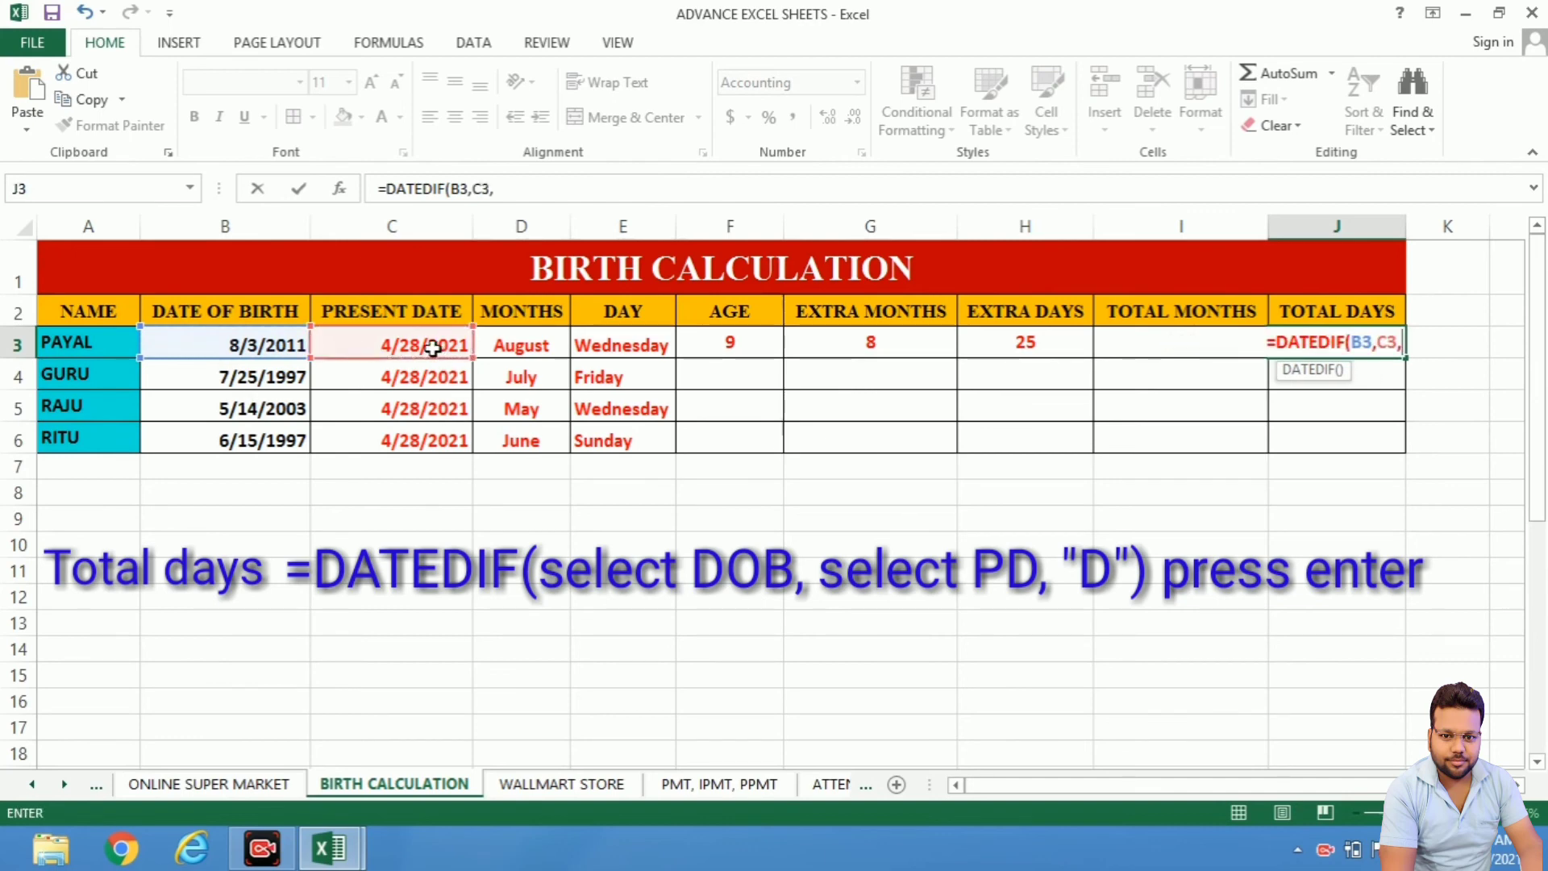
pyautogui.write('"D')
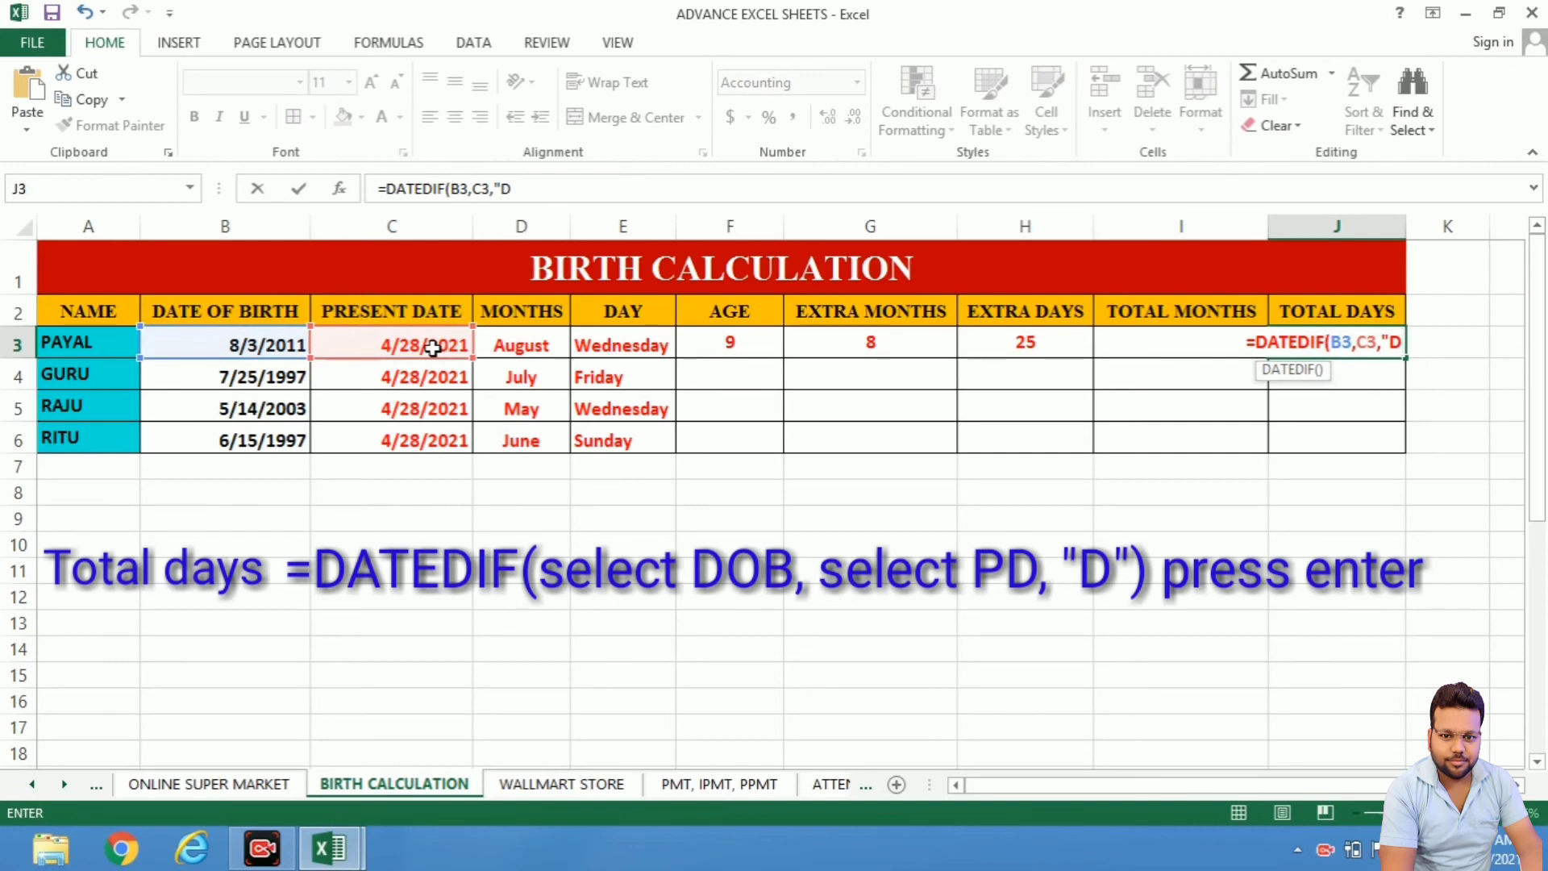
pyautogui.write('"')
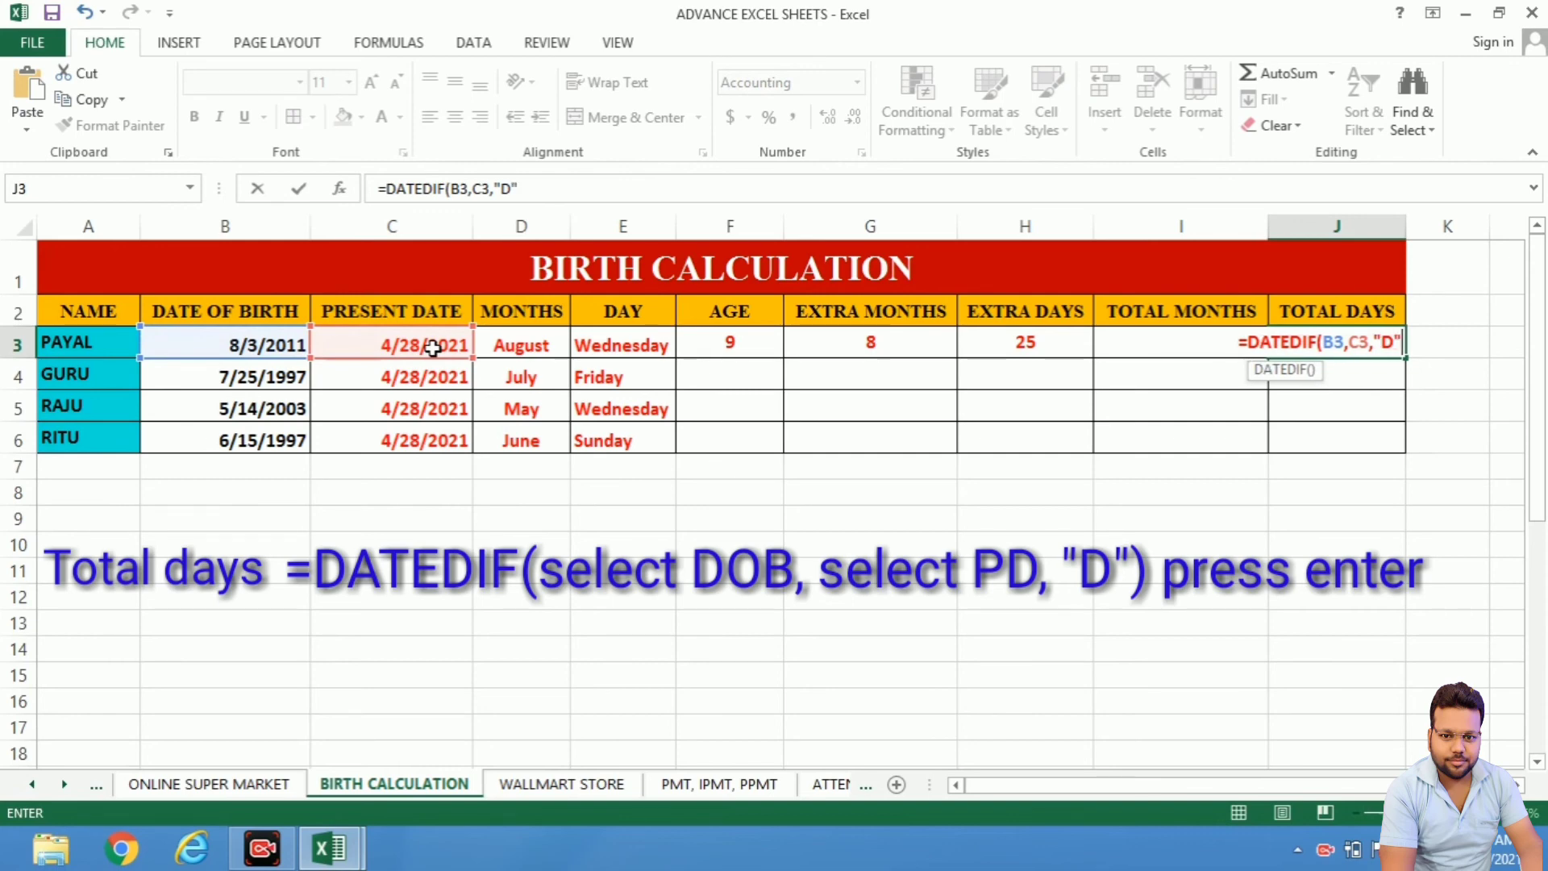
pyautogui.write(')')
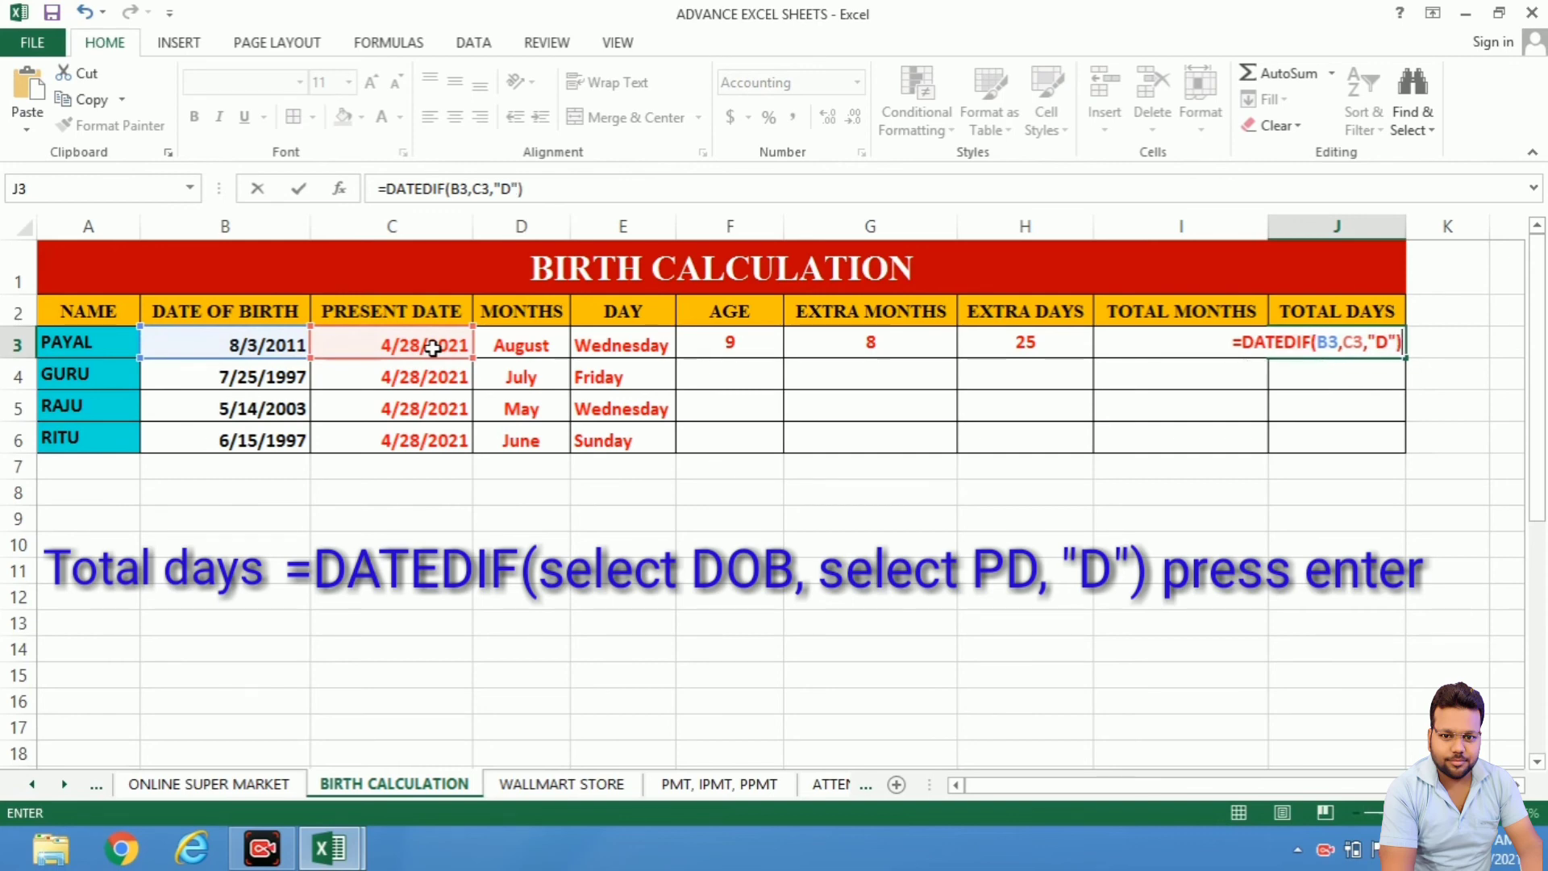
pyautogui.press('Return')
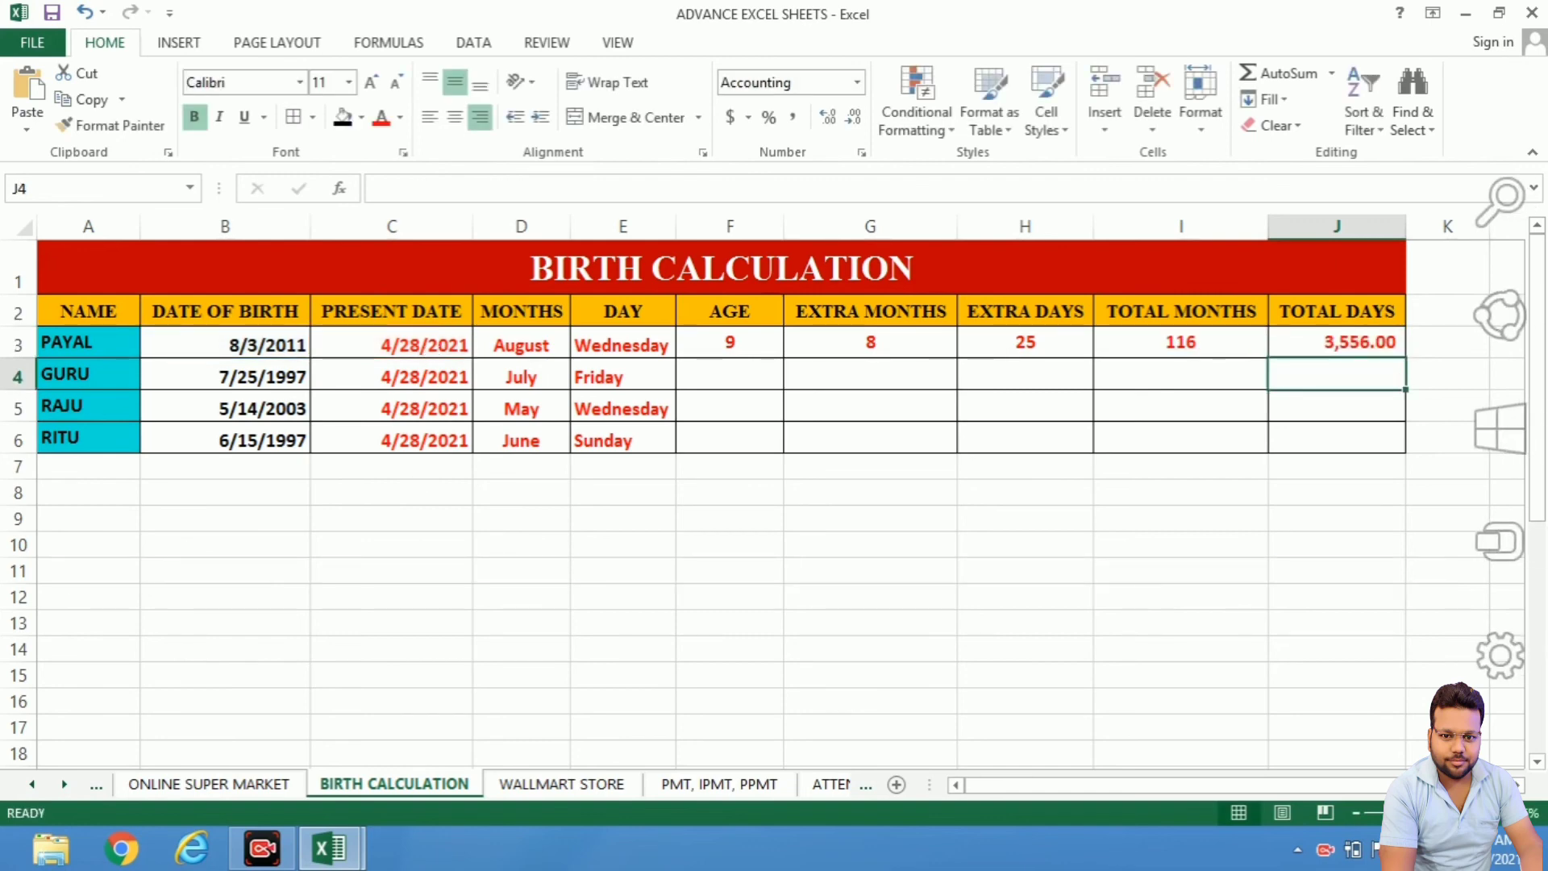
# - Compare the total days in J3 with the dates in B3 and C3, and check the month and weekday in D3 and E3
pyautogui.click(249, 344)
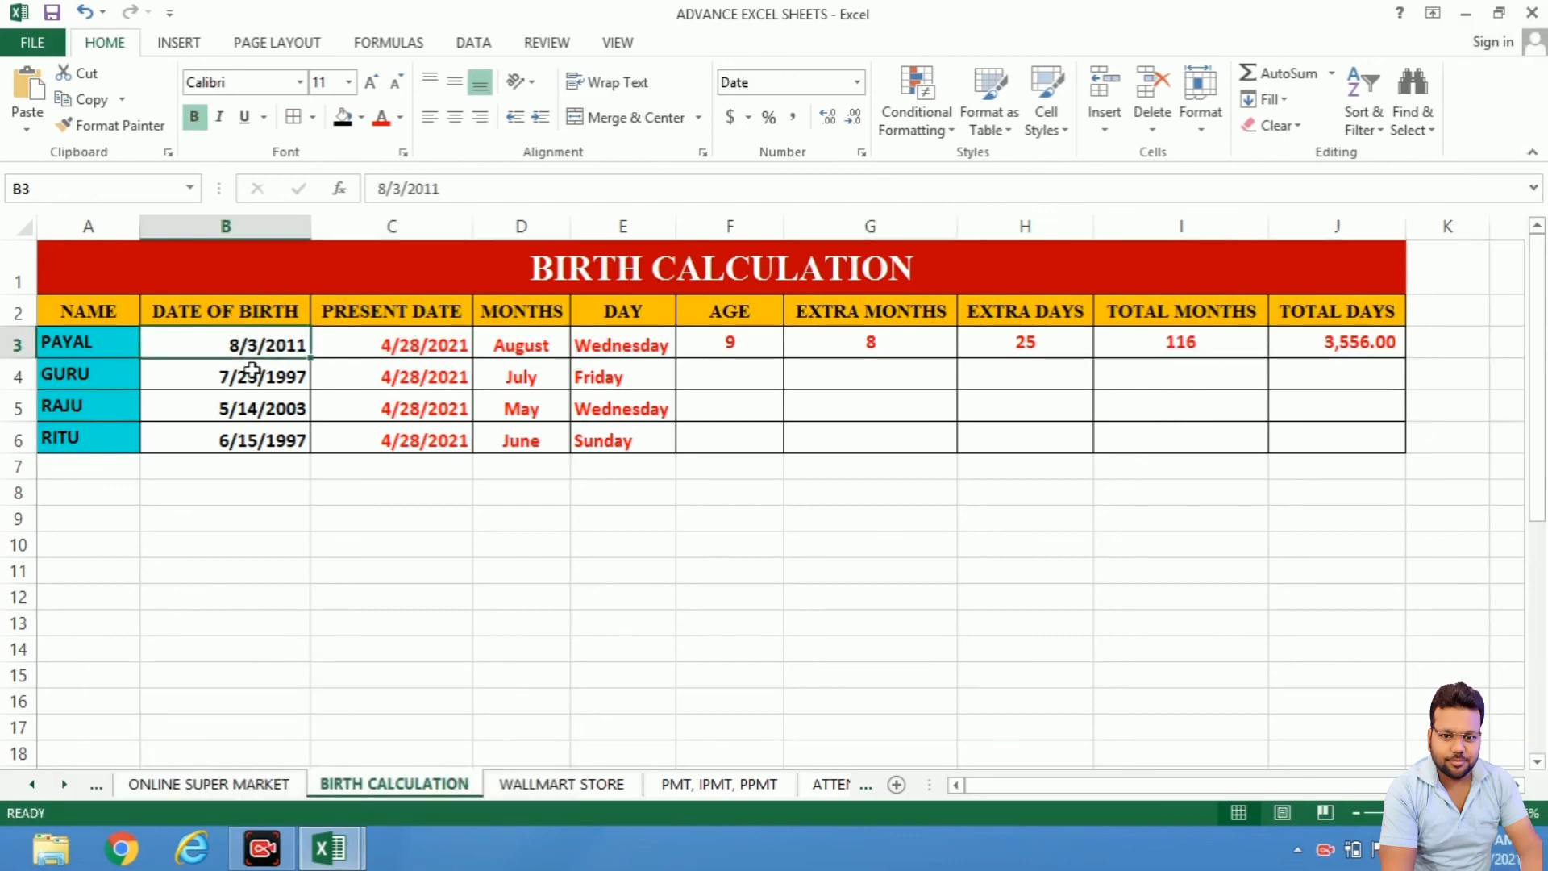
pyautogui.click(456, 343)
pyautogui.click(1295, 342)
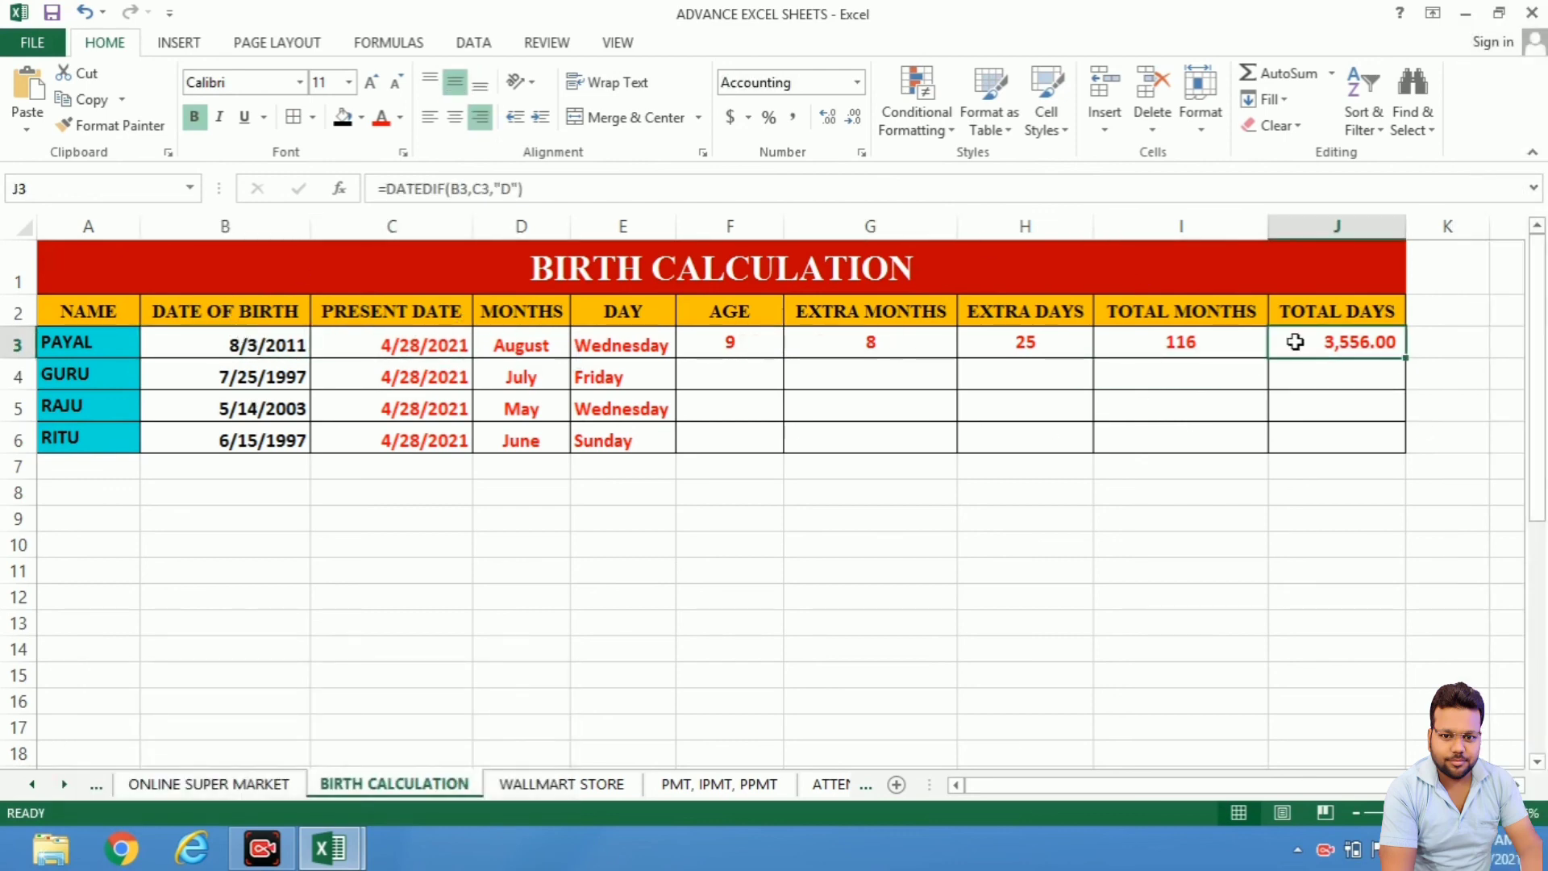
pyautogui.click(456, 353)
pyautogui.click(557, 349)
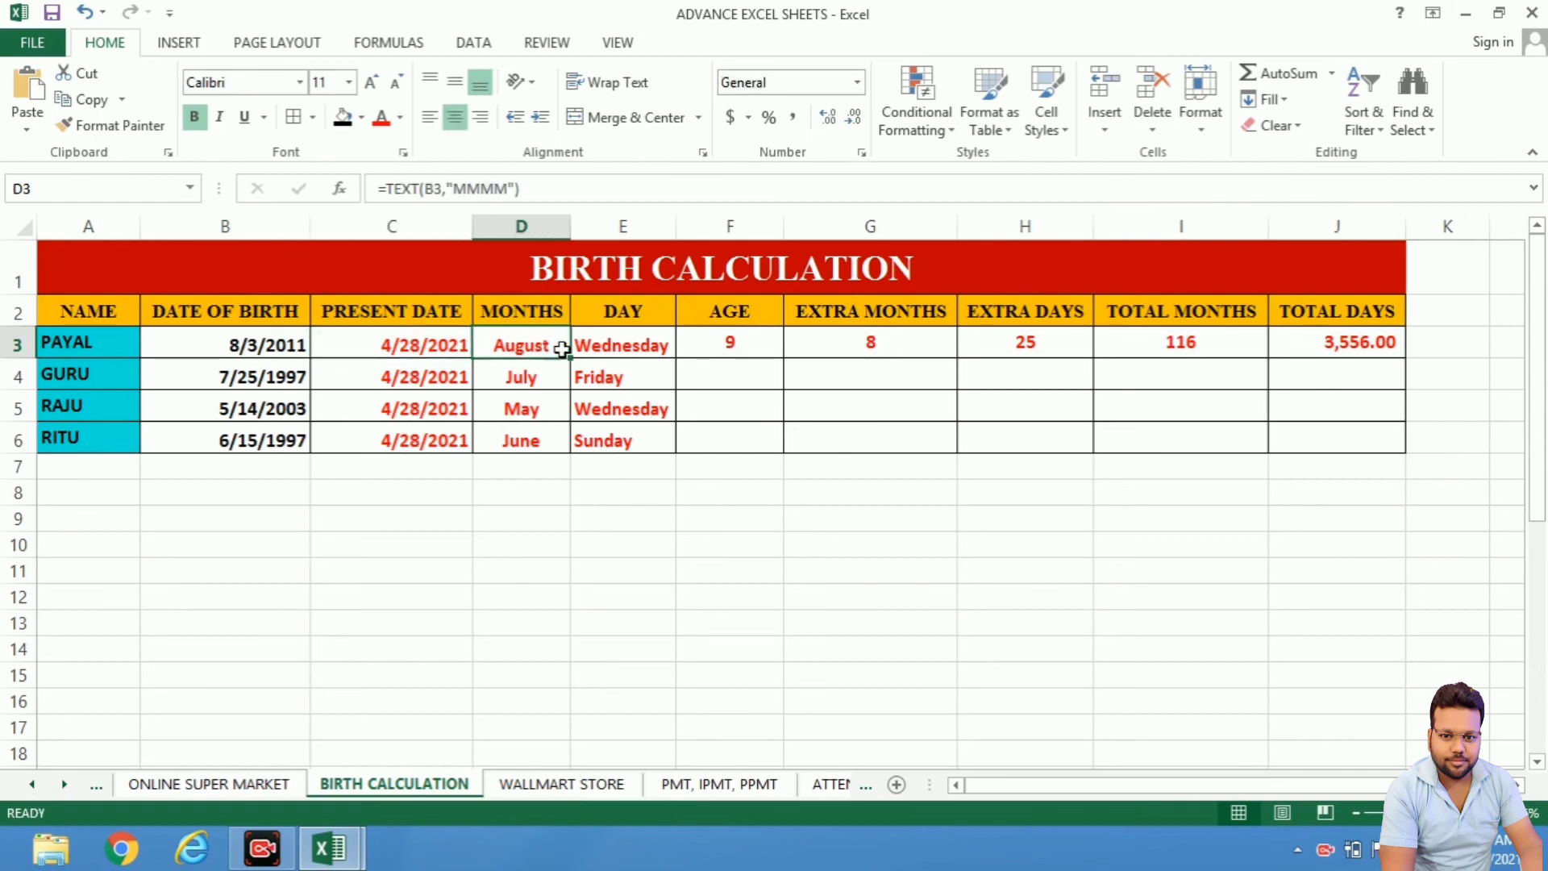
pyautogui.click(620, 348)
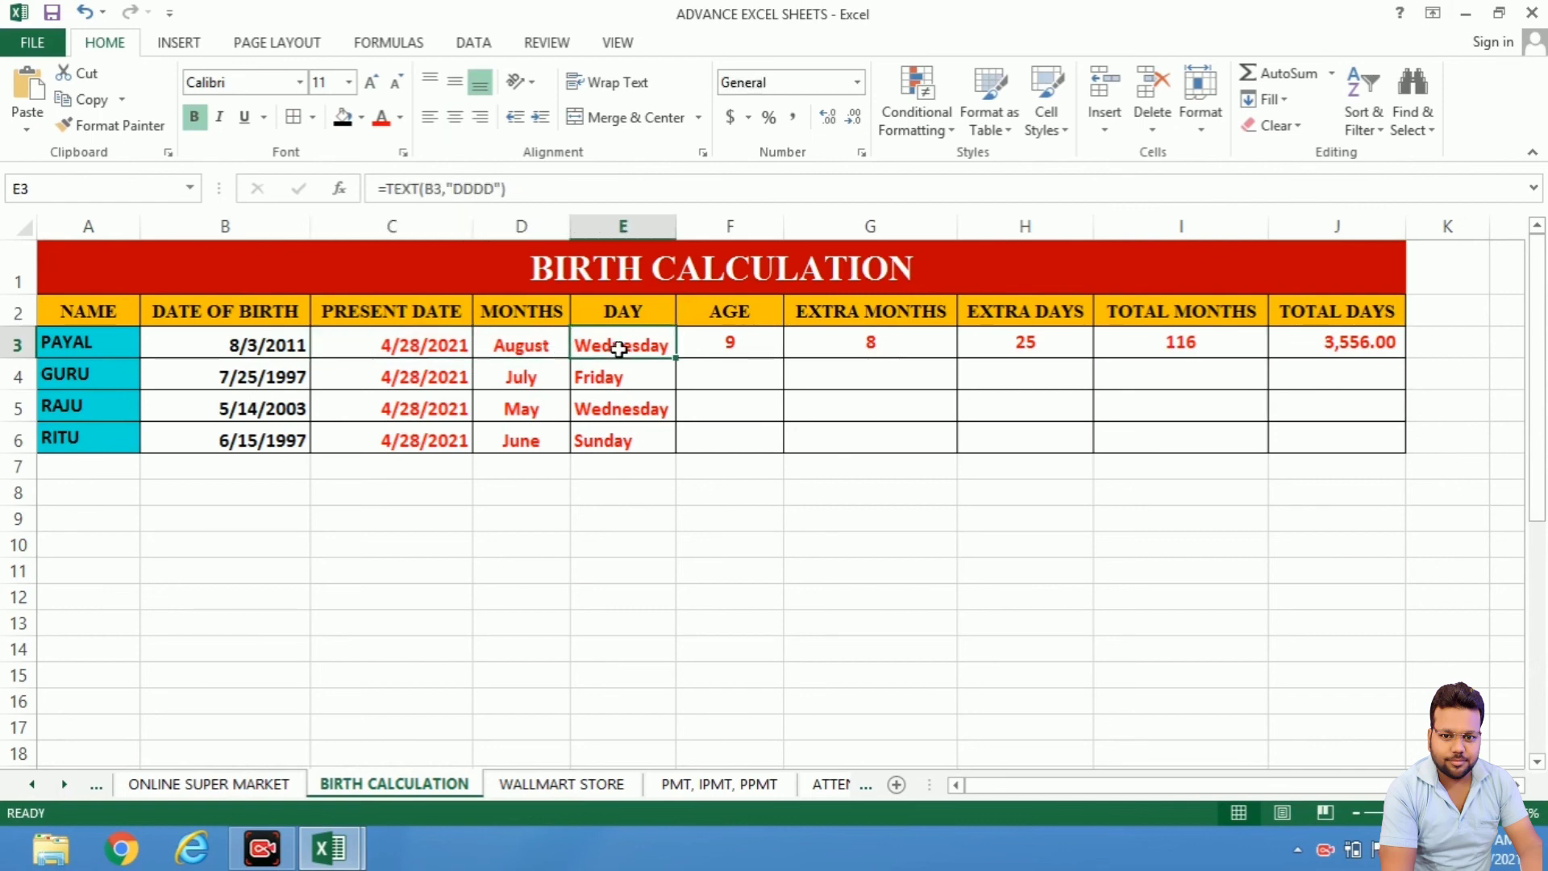
pyautogui.click(1340, 348)
# - Fill the row 3 formulas from Age through Total Days (F3:J3) down to row 6
pyautogui.click(736, 340)
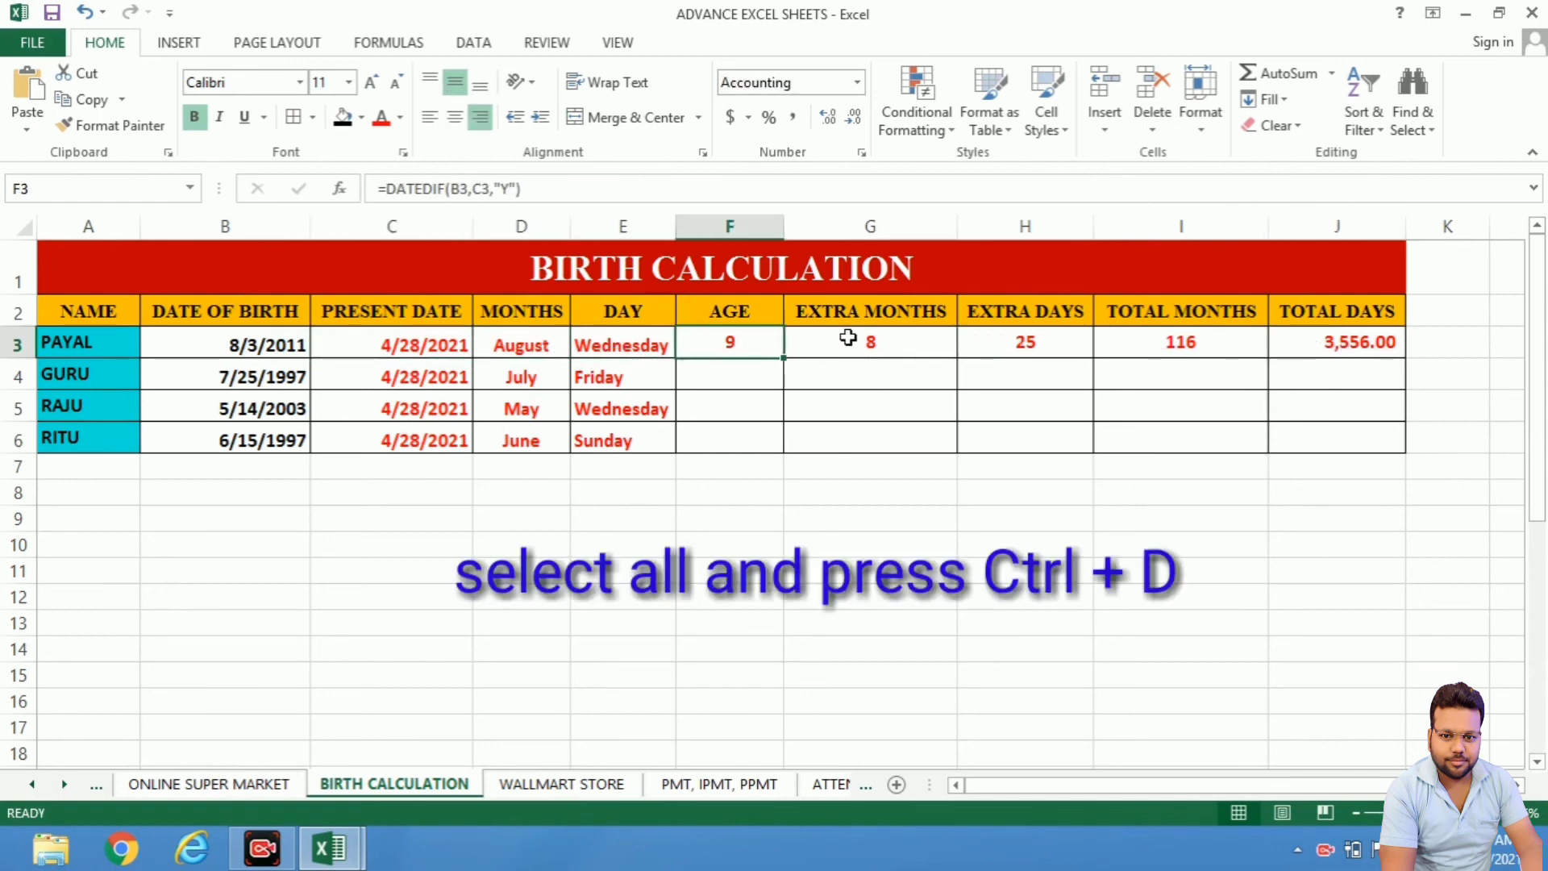
pyautogui.moveTo(848, 338); pyautogui.dragTo(1330, 440)
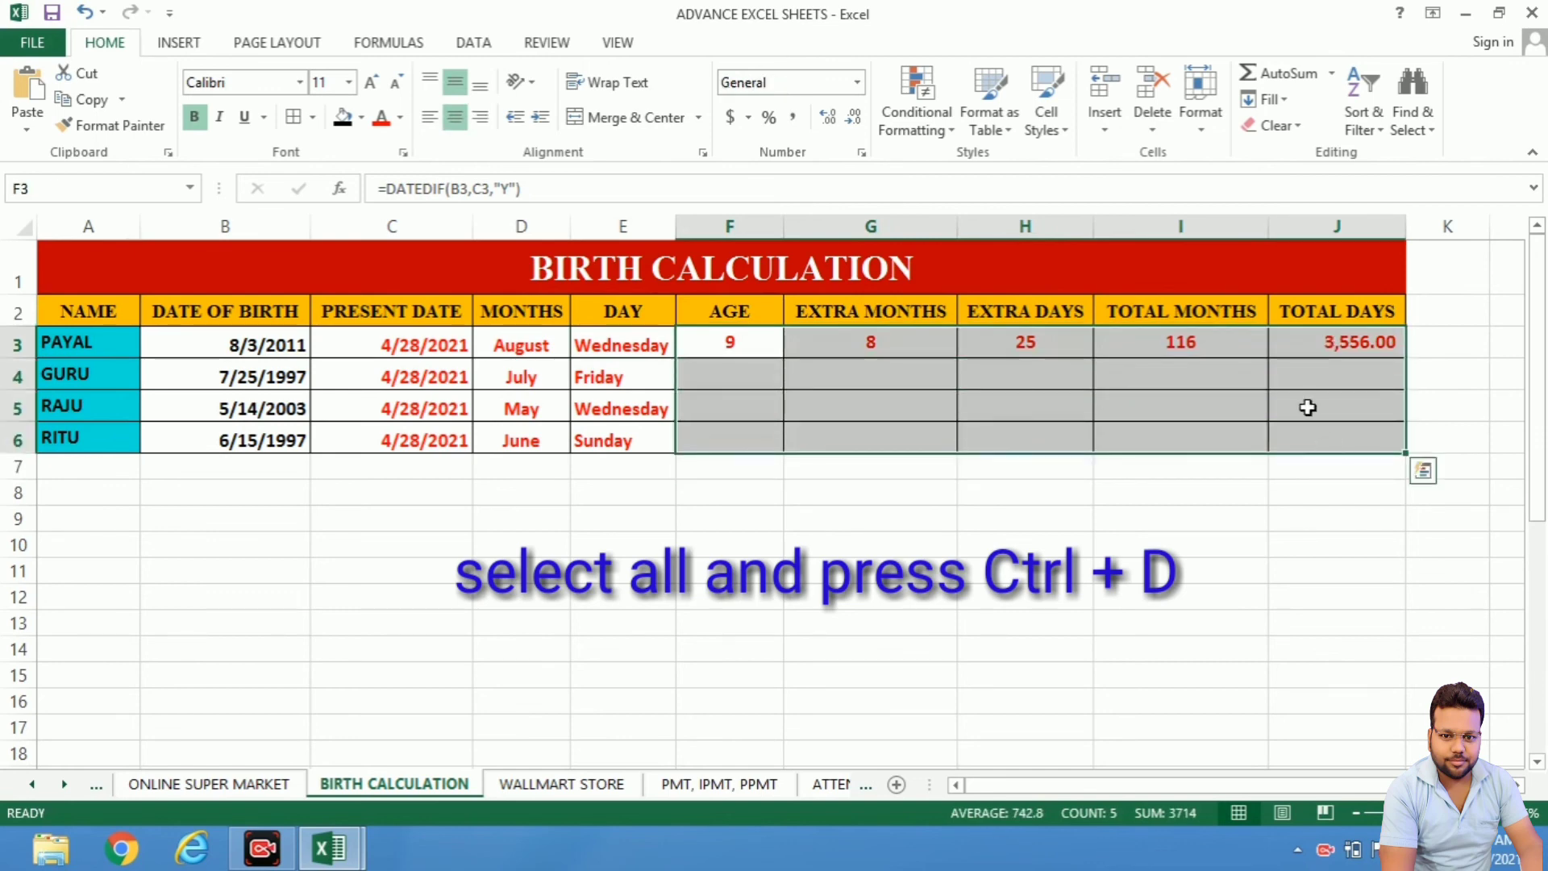
pyautogui.hotkey('ctrl', 'd')
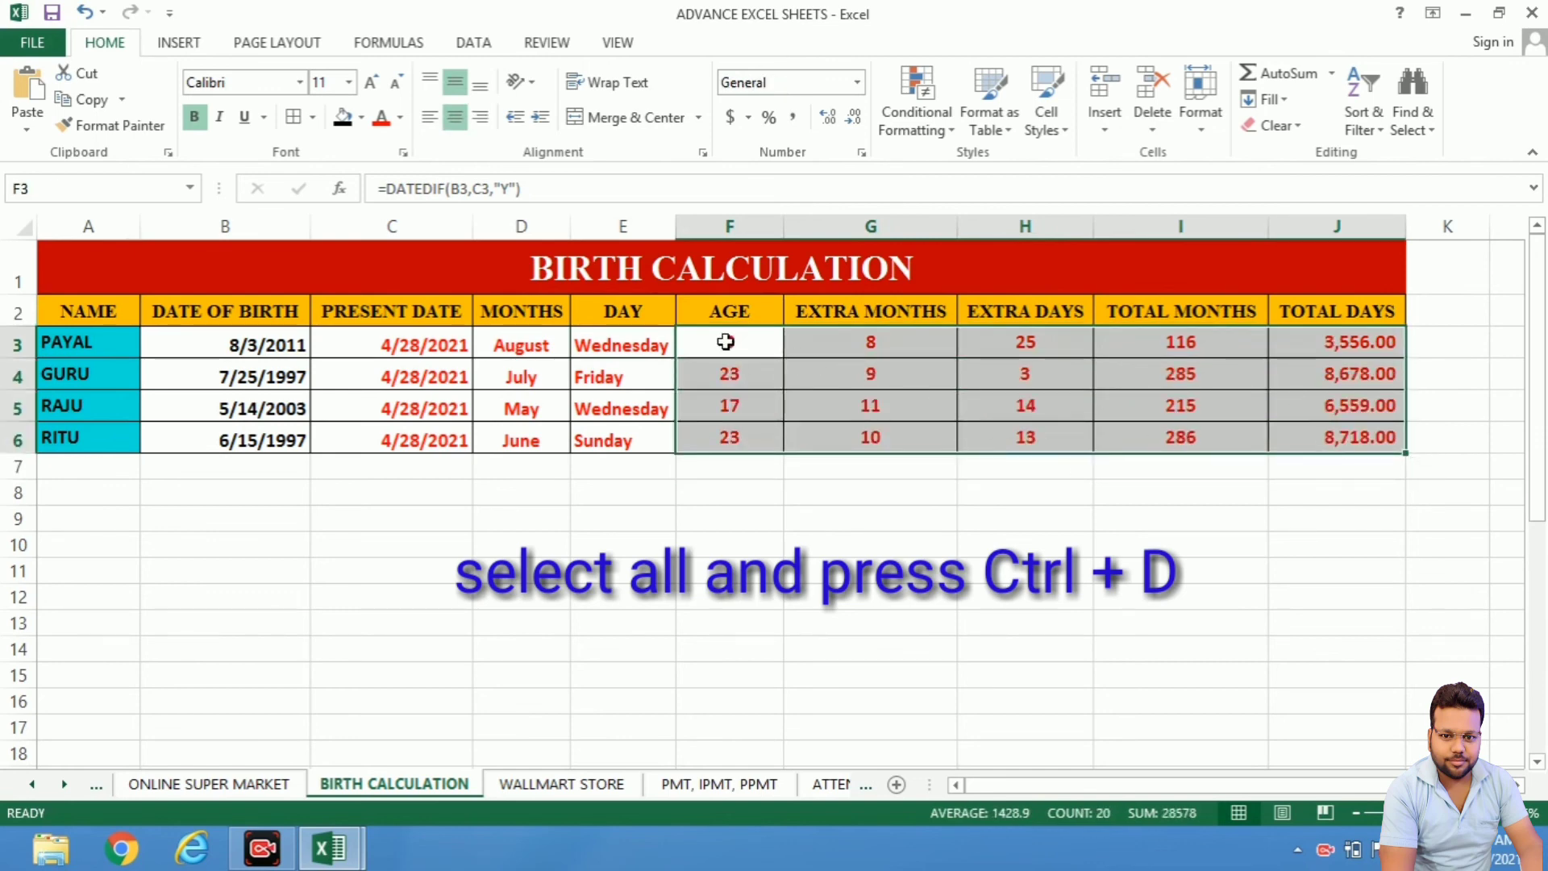
# - Review the results across the Months, Day, Extra Months, Extra Days, Total Months and Total Days columns
pyautogui.click(910, 342)
pyautogui.click(1024, 342)
pyautogui.click(1130, 339)
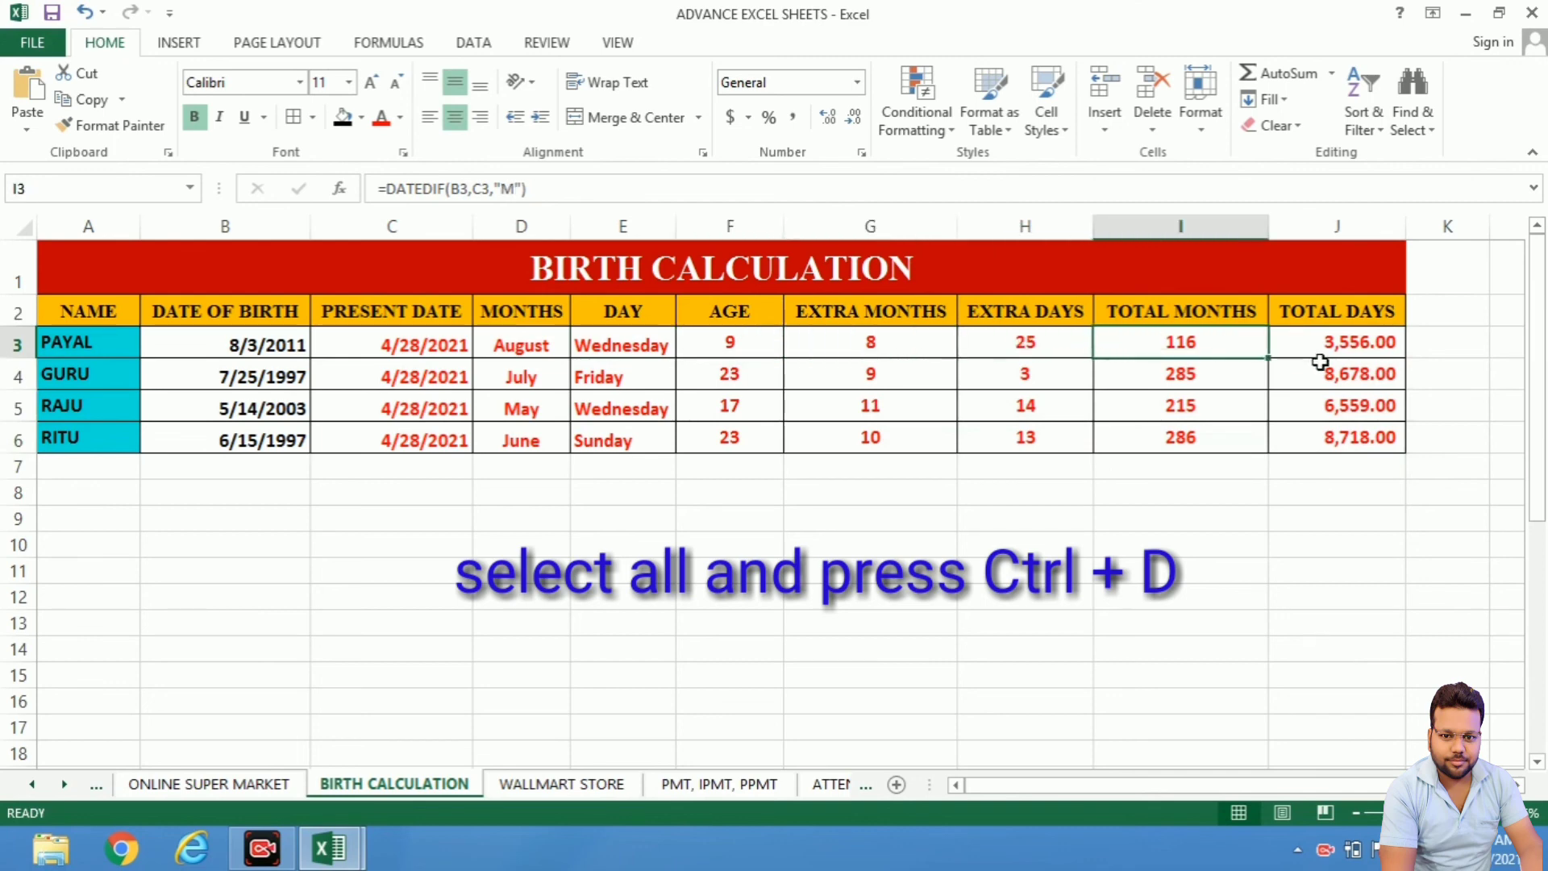
pyautogui.click(1361, 381)
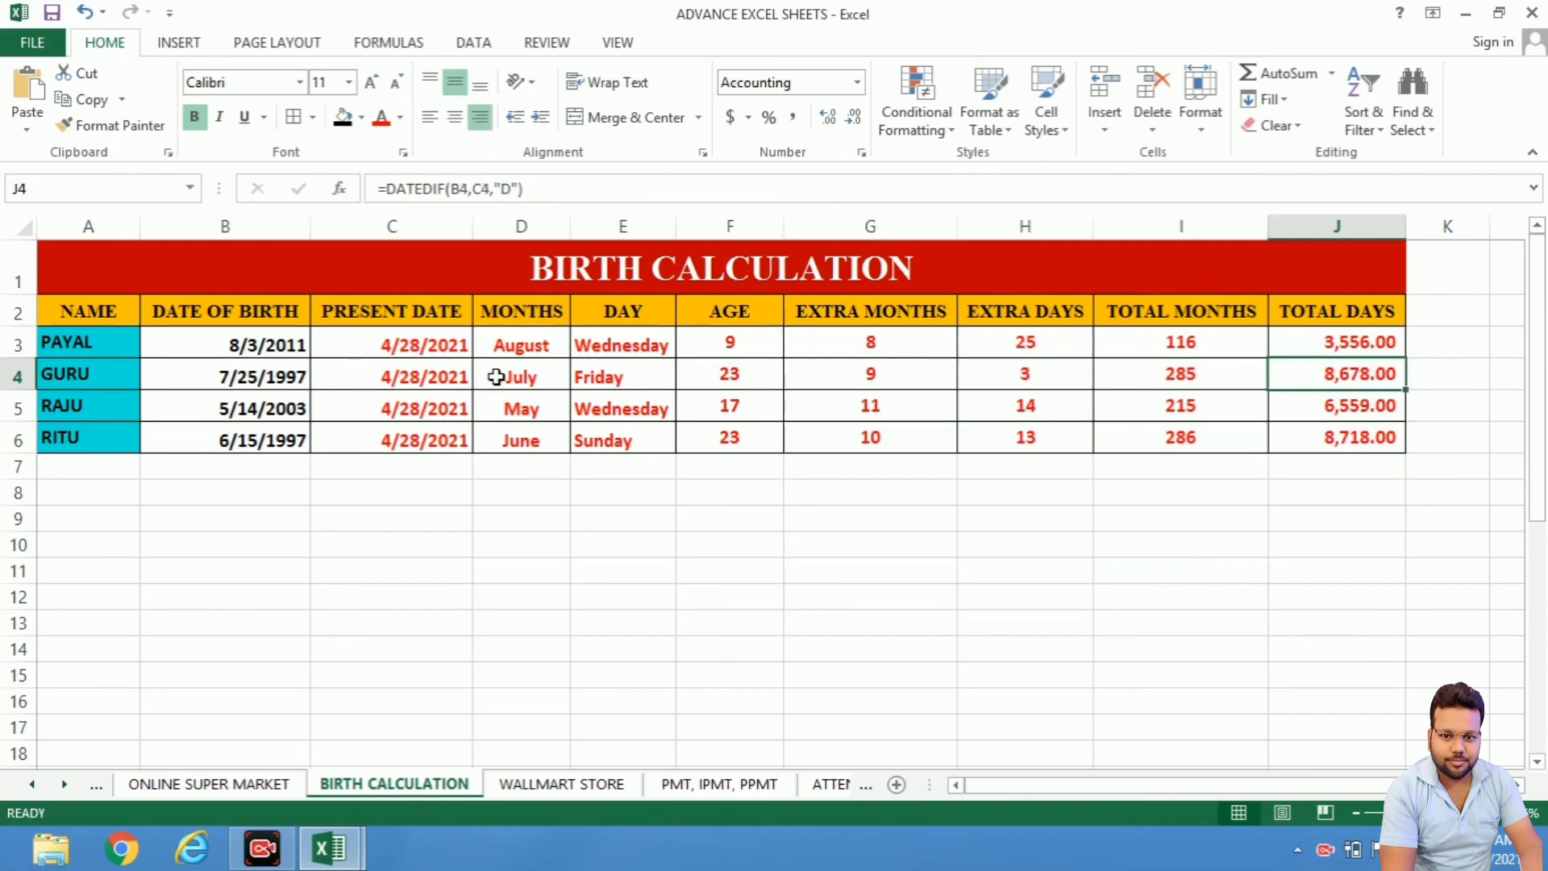
pyautogui.moveTo(509, 346); pyautogui.dragTo(521, 440)
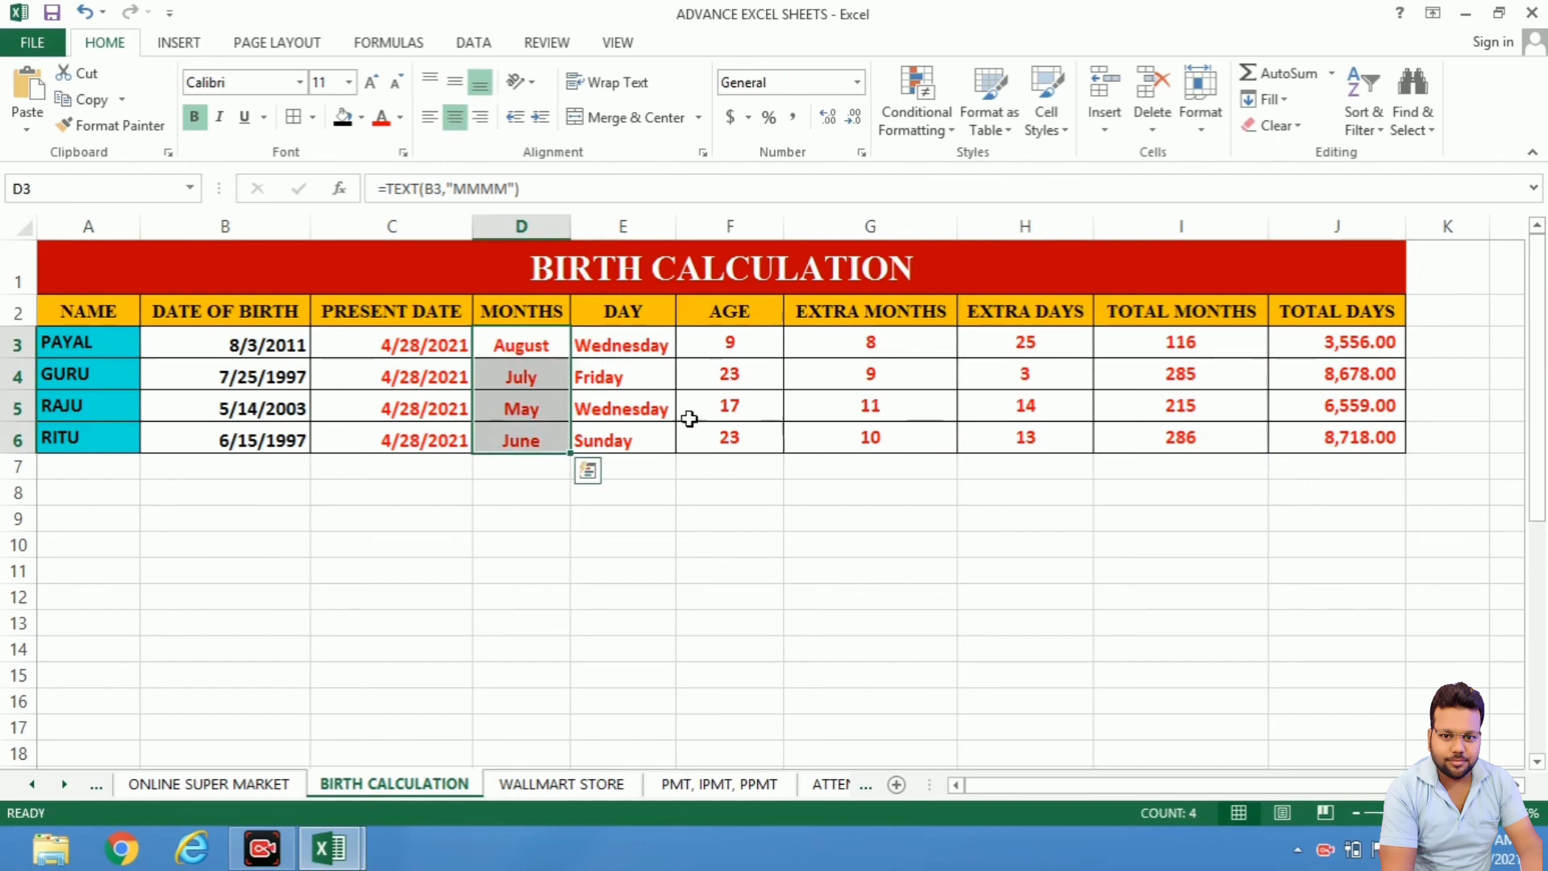
pyautogui.click(625, 346)
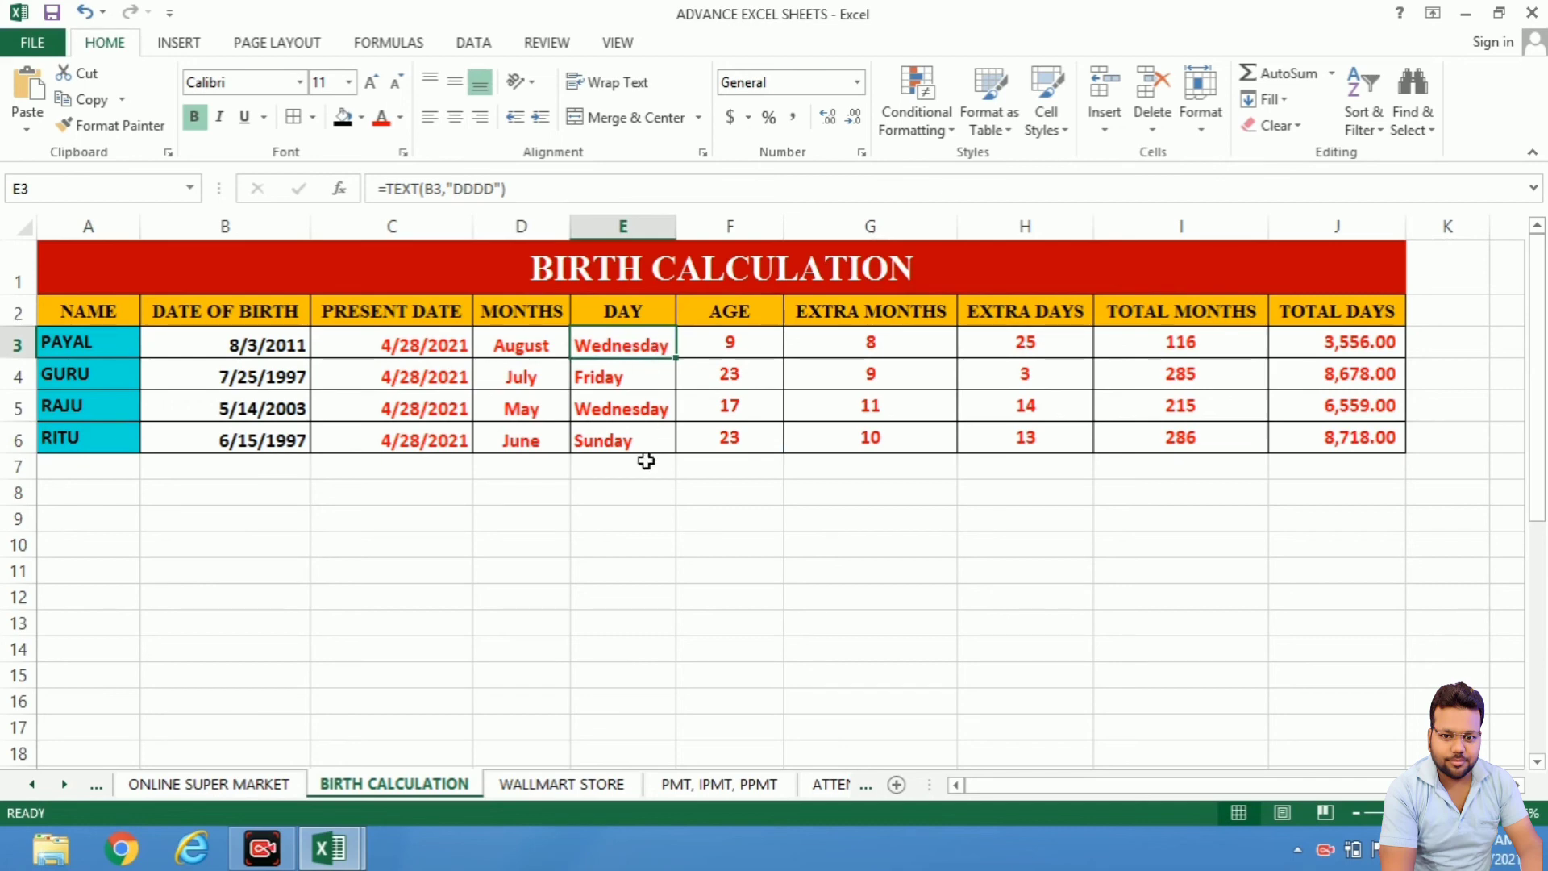
pyautogui.click(1325, 347)
# - Clear the Total Days cells J4:J6 and refill them by extending the formula from J3 down to J6
pyautogui.moveTo(1325, 374); pyautogui.dragTo(1334, 436)
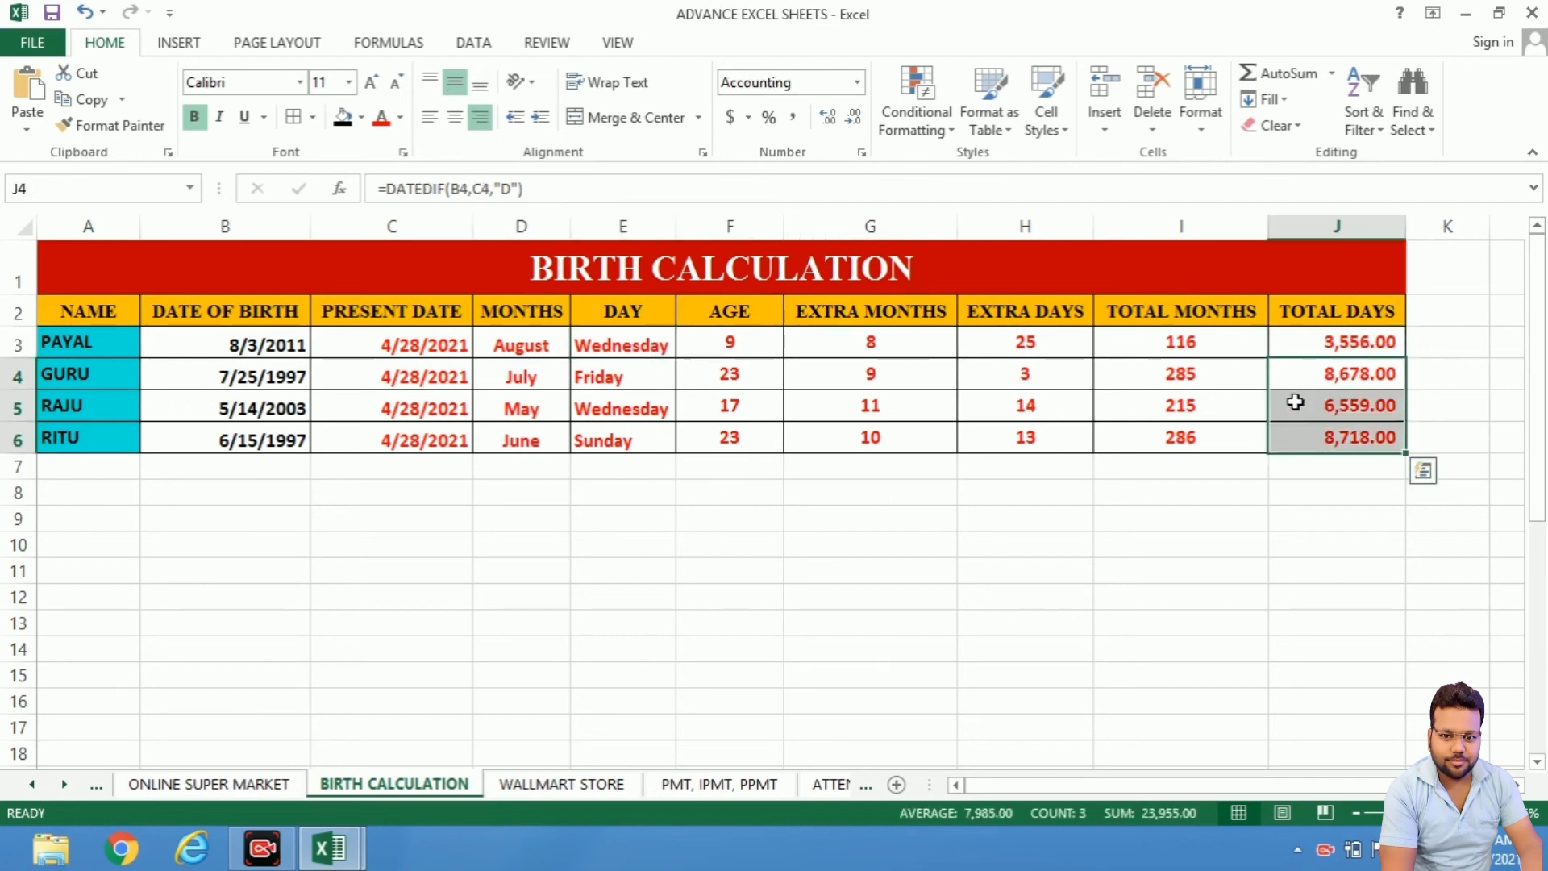
pyautogui.hotkey('ctrl', 'z')
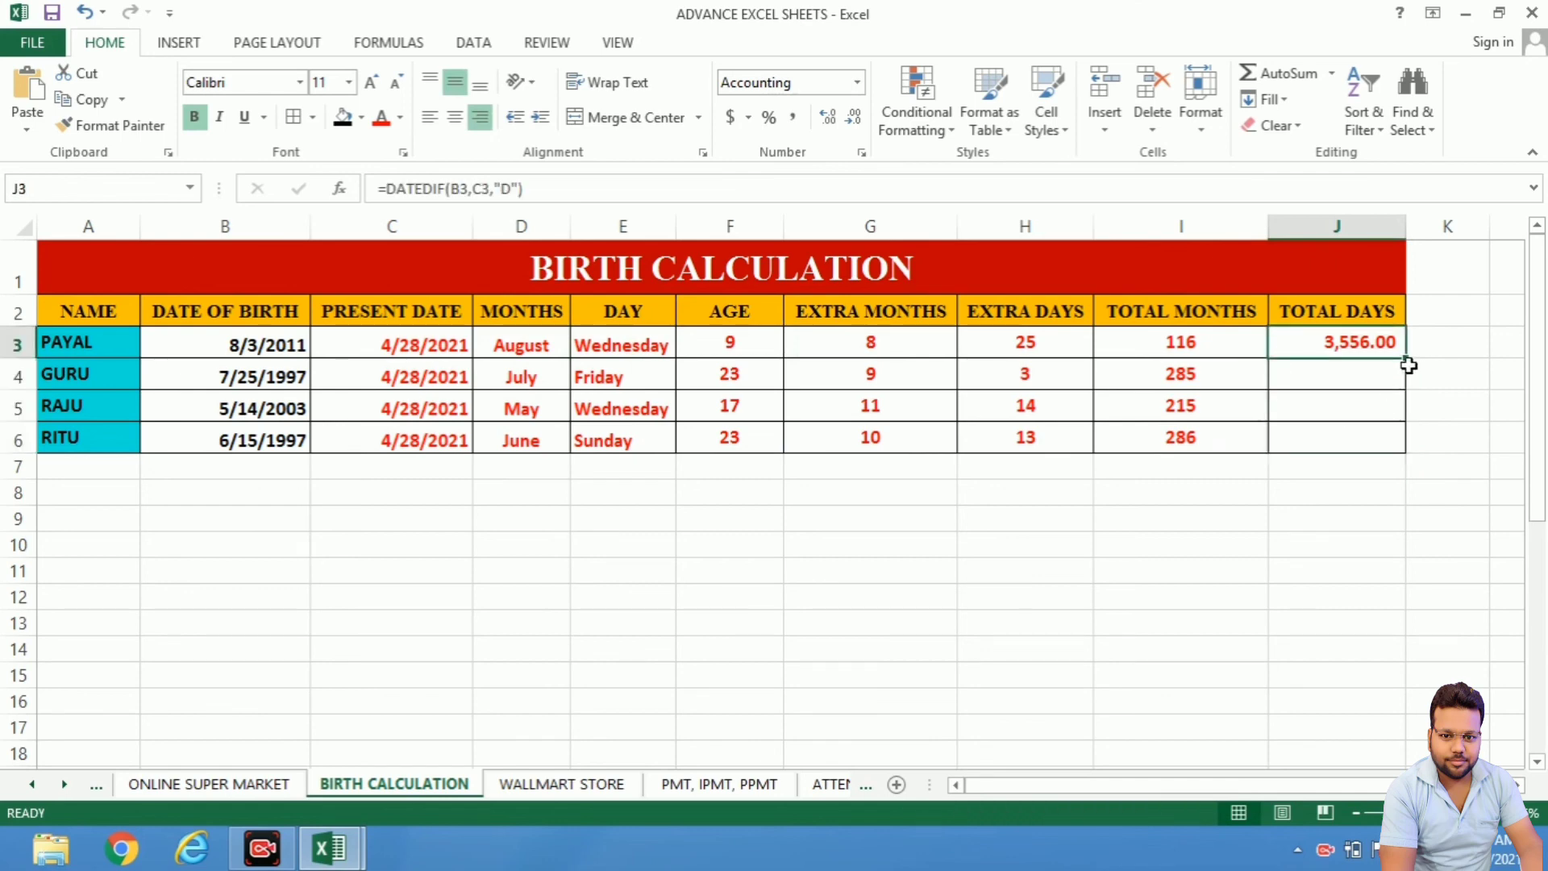
pyautogui.moveTo(1405, 359); pyautogui.dragTo(1375, 435)
pyautogui.click(1299, 495)
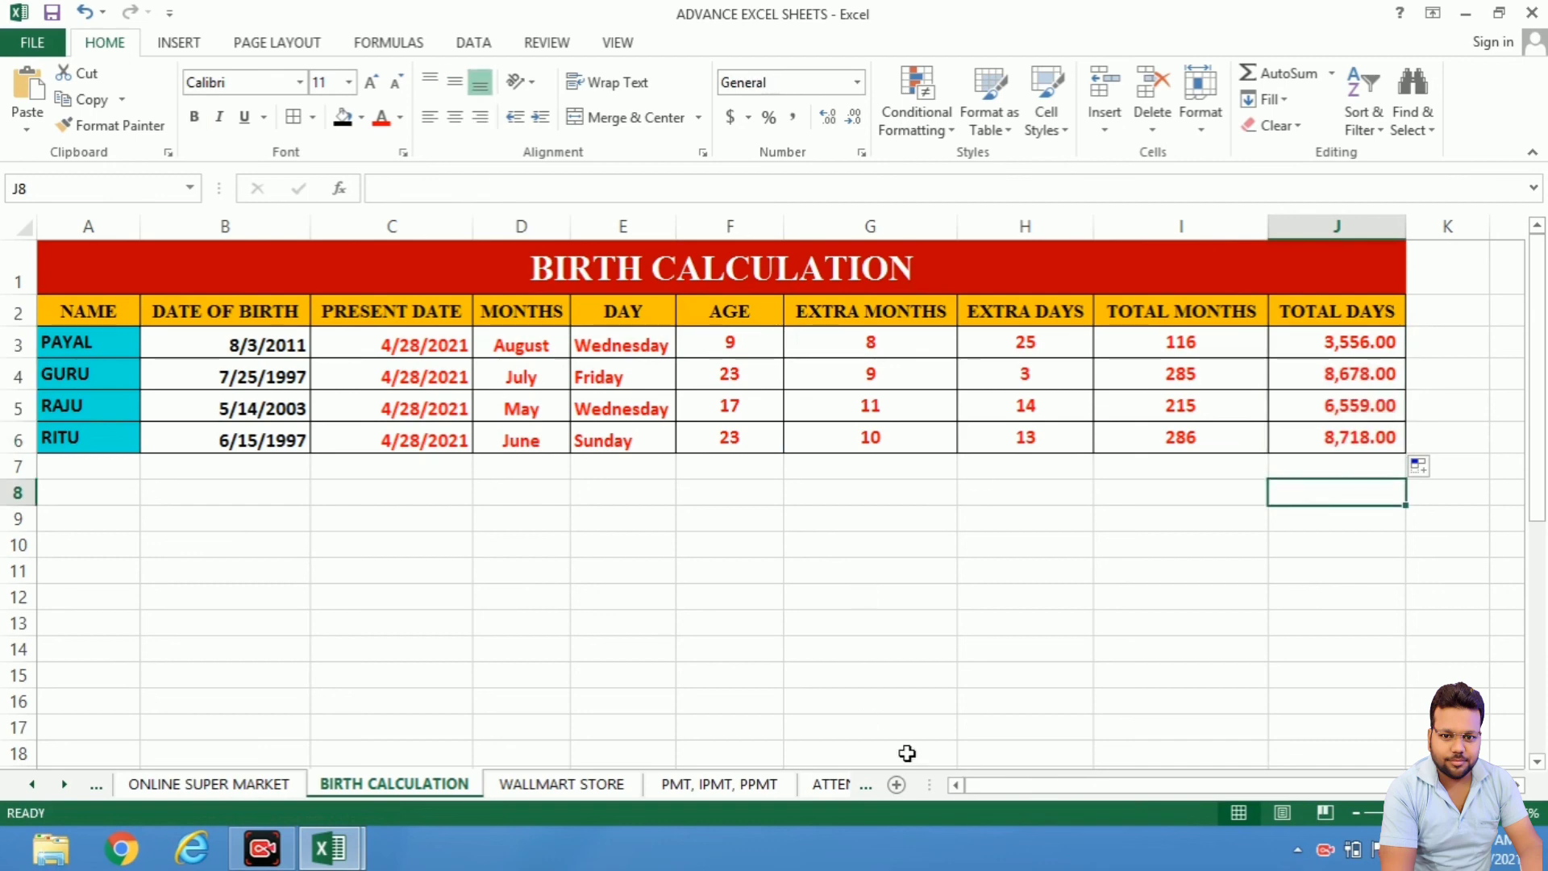